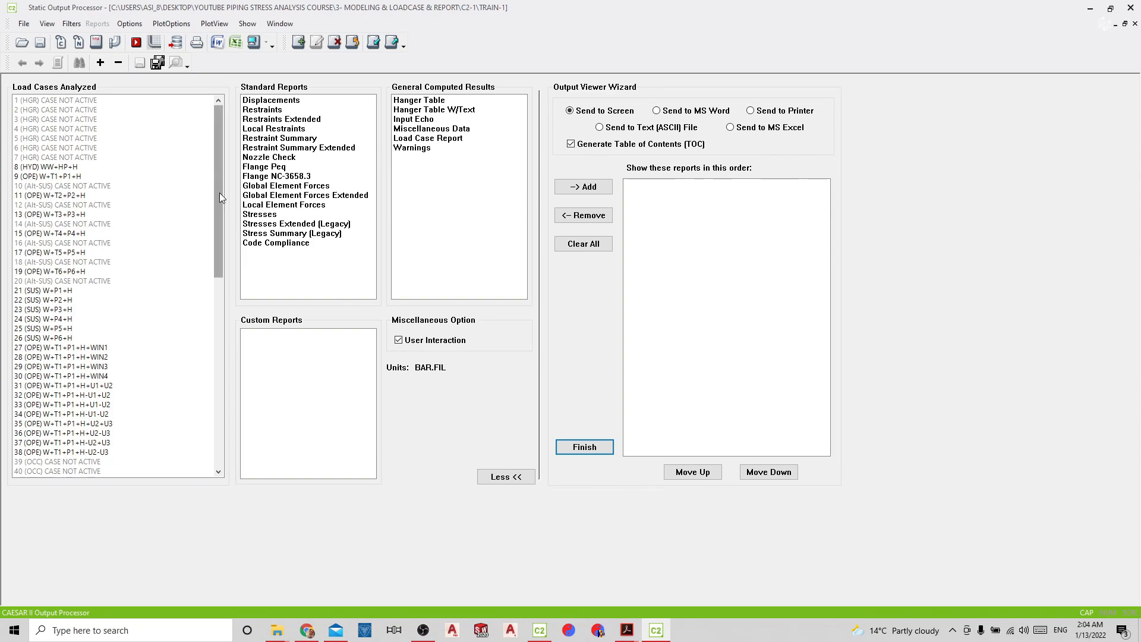
Step: Go through the general computed results reports, from Hanger Table and Hanger Table W/Text through Input Echo to Warnings
drag(220, 192, 227, 155)
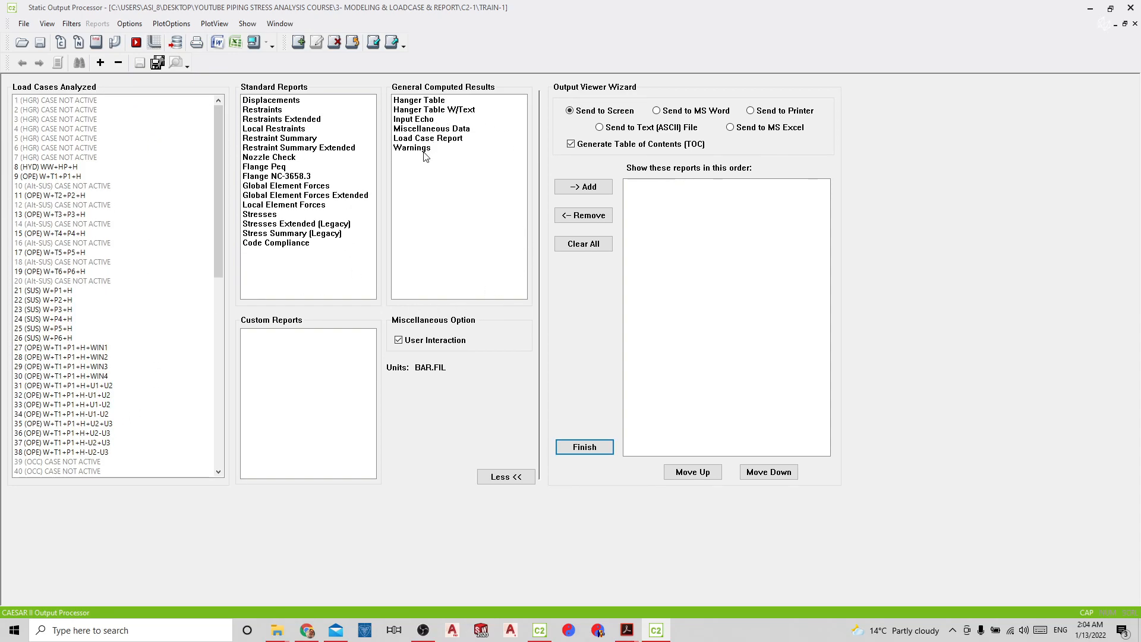
click(450, 112)
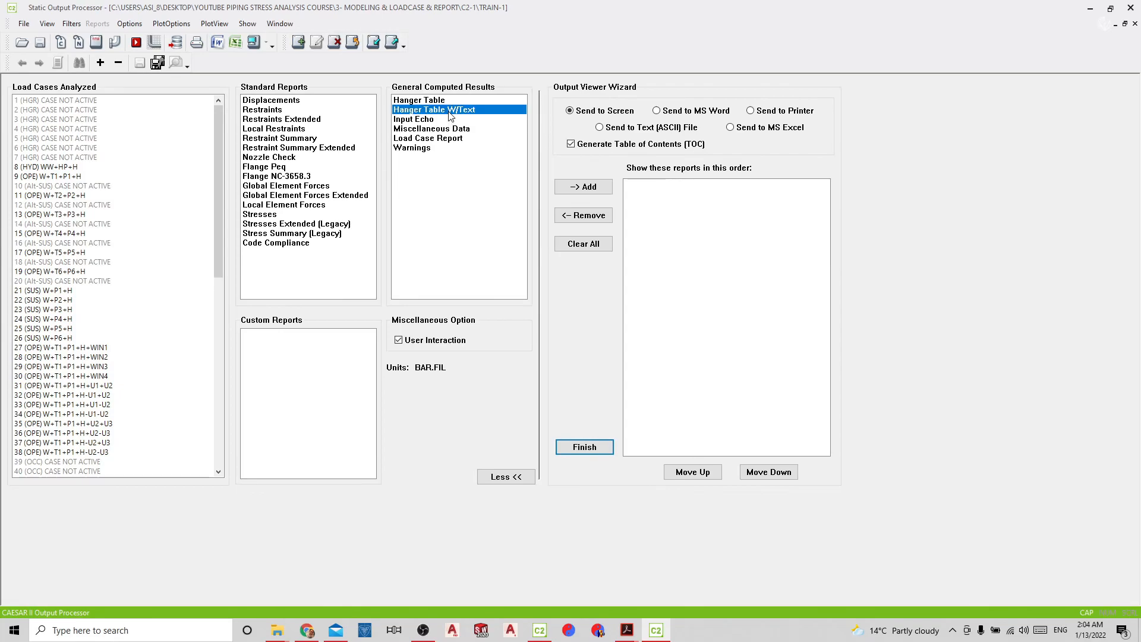
click(430, 102)
click(425, 121)
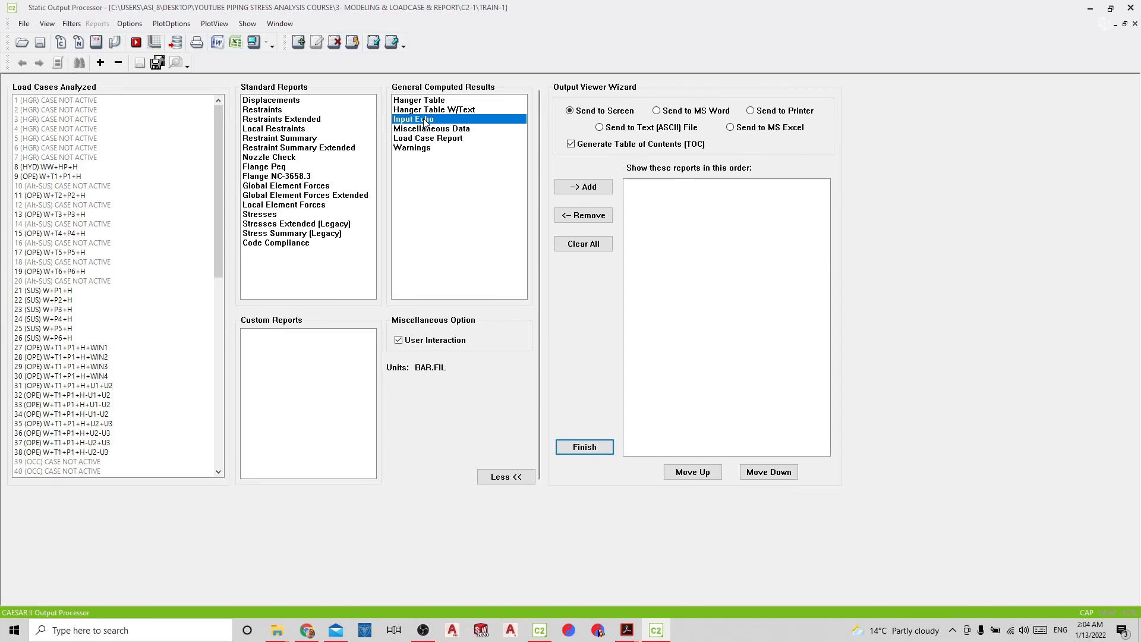
click(423, 130)
click(422, 139)
click(420, 148)
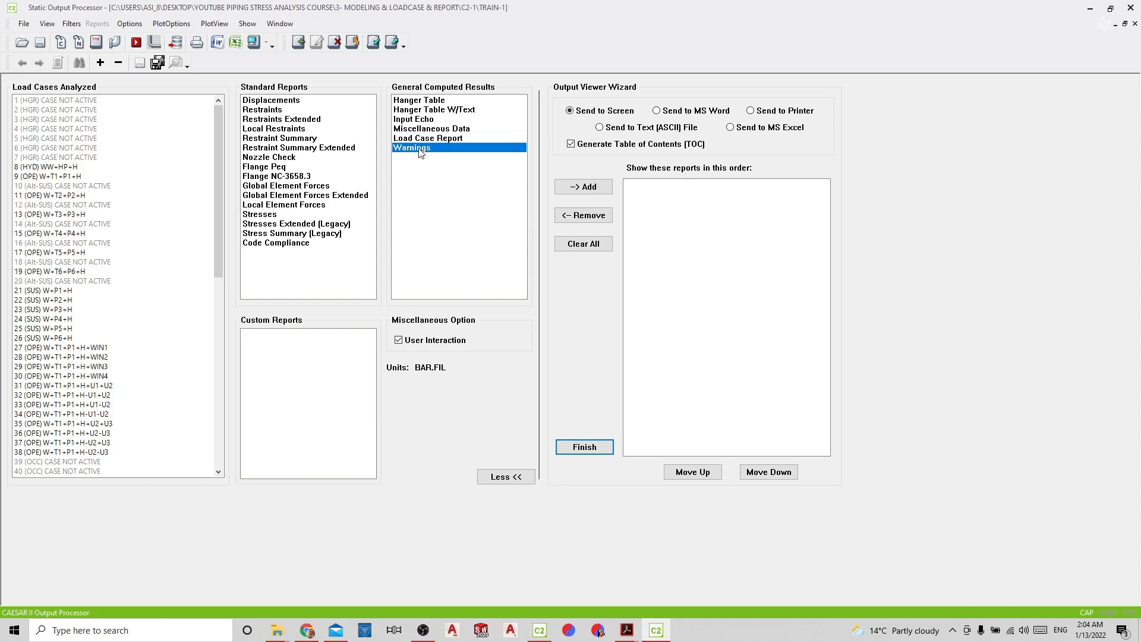
click(419, 121)
click(420, 129)
click(420, 139)
click(419, 148)
click(424, 102)
click(425, 110)
click(425, 102)
click(425, 110)
click(426, 102)
click(430, 112)
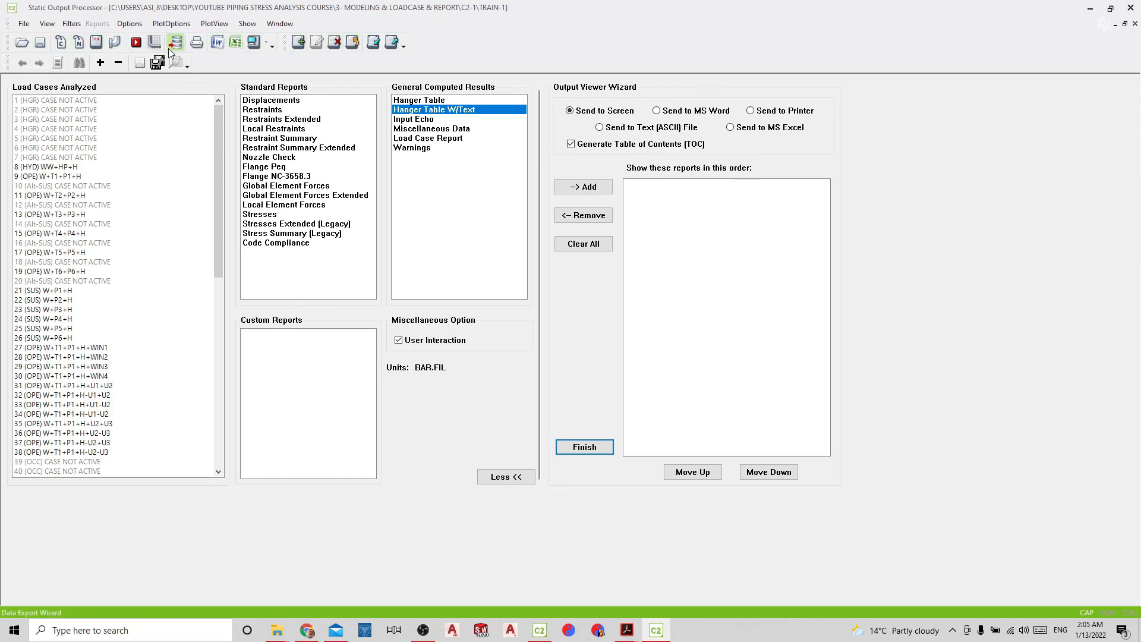
Step: Label the analyzed load cases with their User Defined Loadcase Names
click(65, 46)
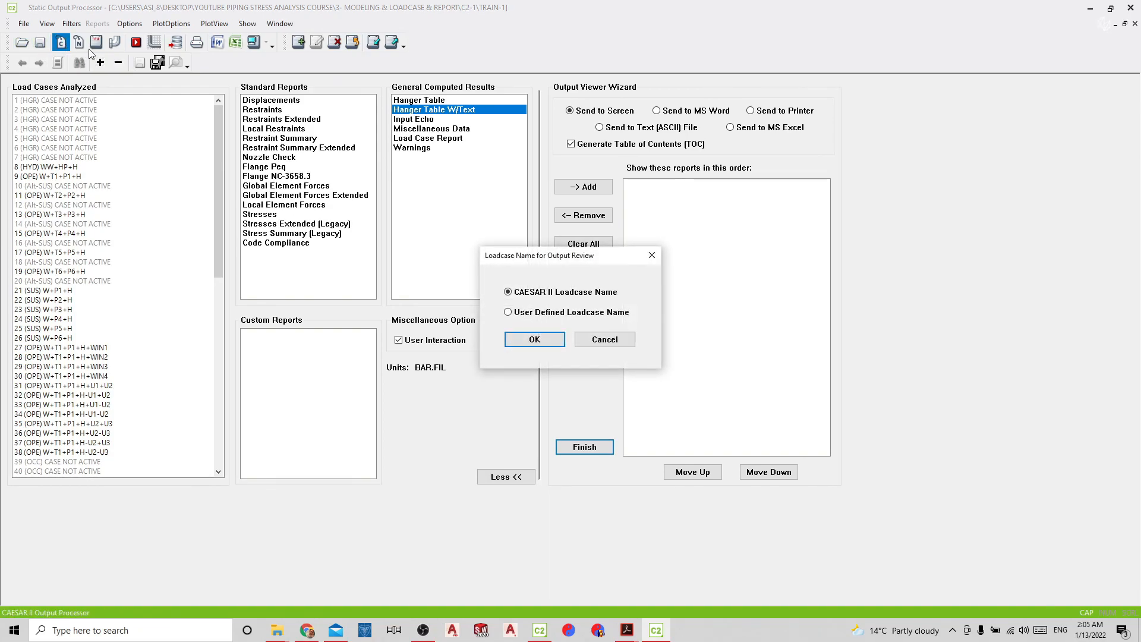
click(551, 312)
click(537, 338)
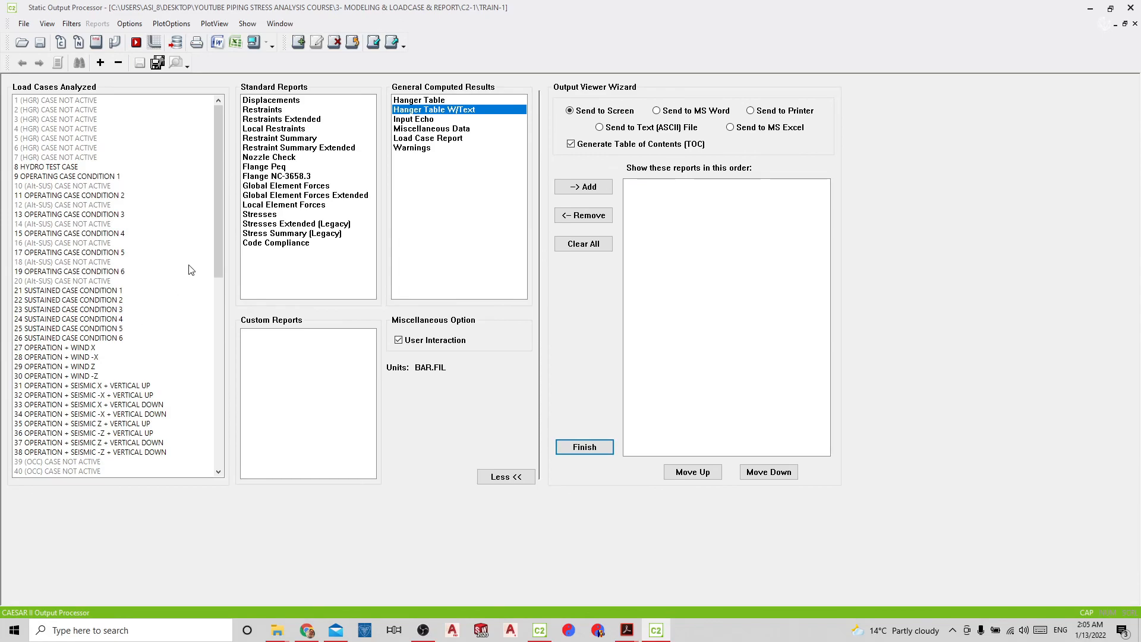
Step: Look over the renamed load cases and switch their labels back to CAESAR II Loadcase Name
mouse_move(220, 222)
mouse_down()
mouse_move(205, 287)
mouse_move(204, 430)
mouse_move(214, 226)
mouse_up()
click(61, 42)
click(514, 292)
click(526, 337)
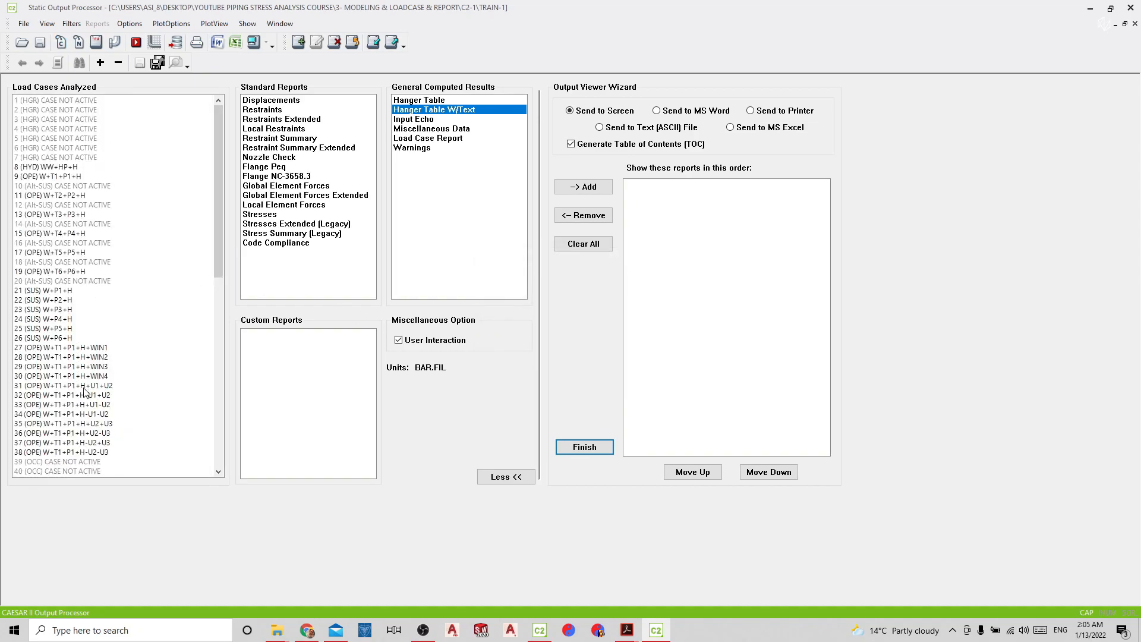
Step: Check the node name display choices and the report title line fields, leaving both settings as they are
drag(215, 226, 81, 46)
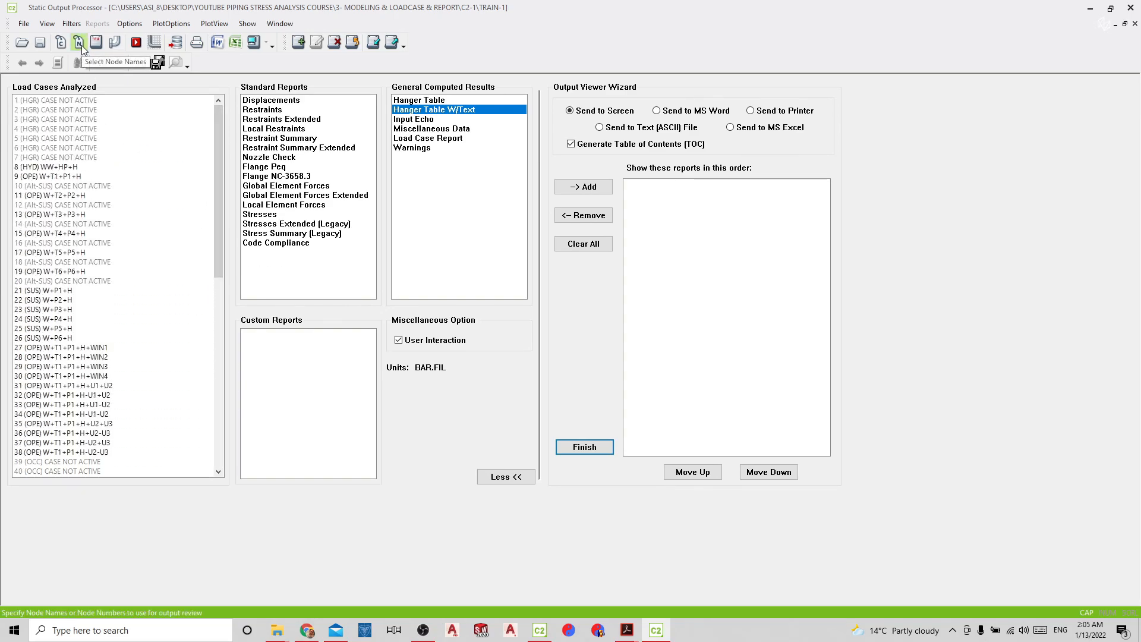
click(81, 45)
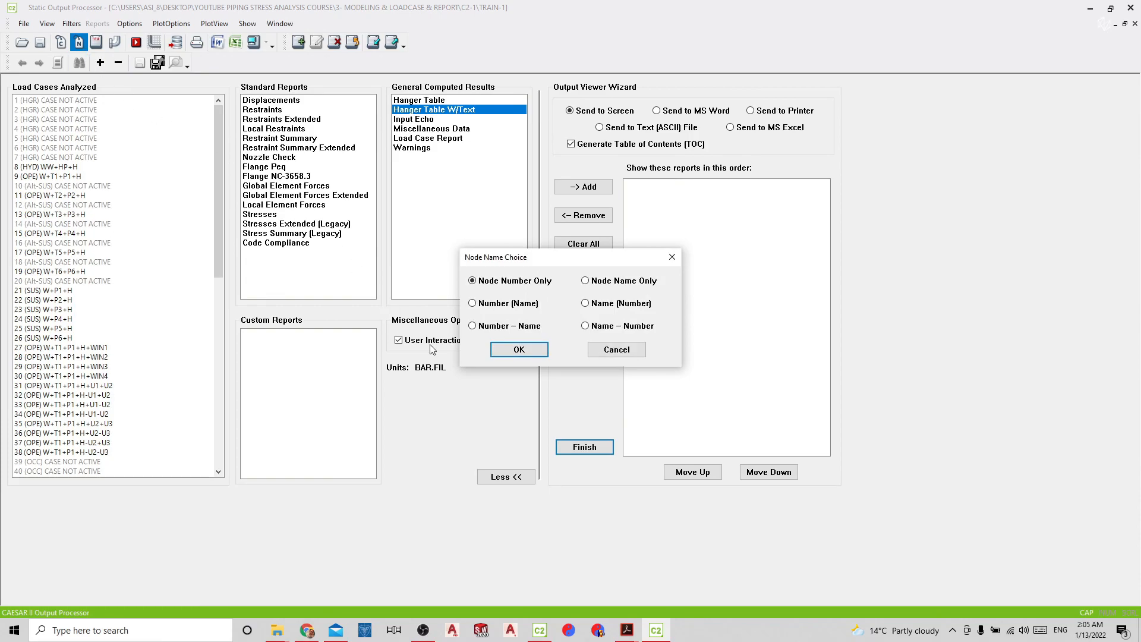
click(612, 350)
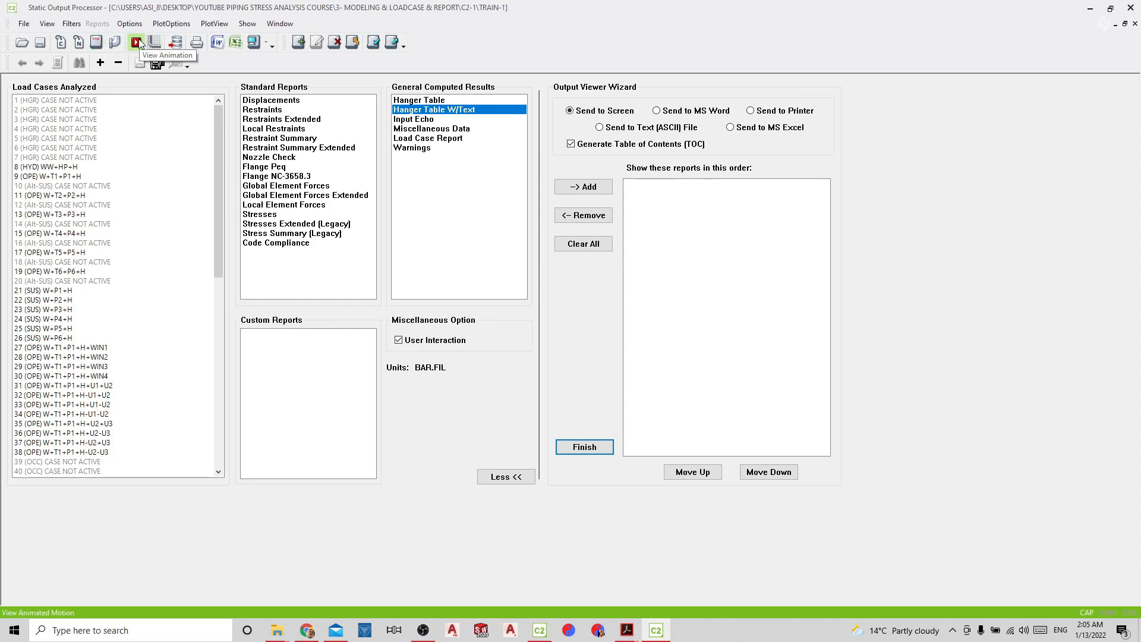
click(98, 48)
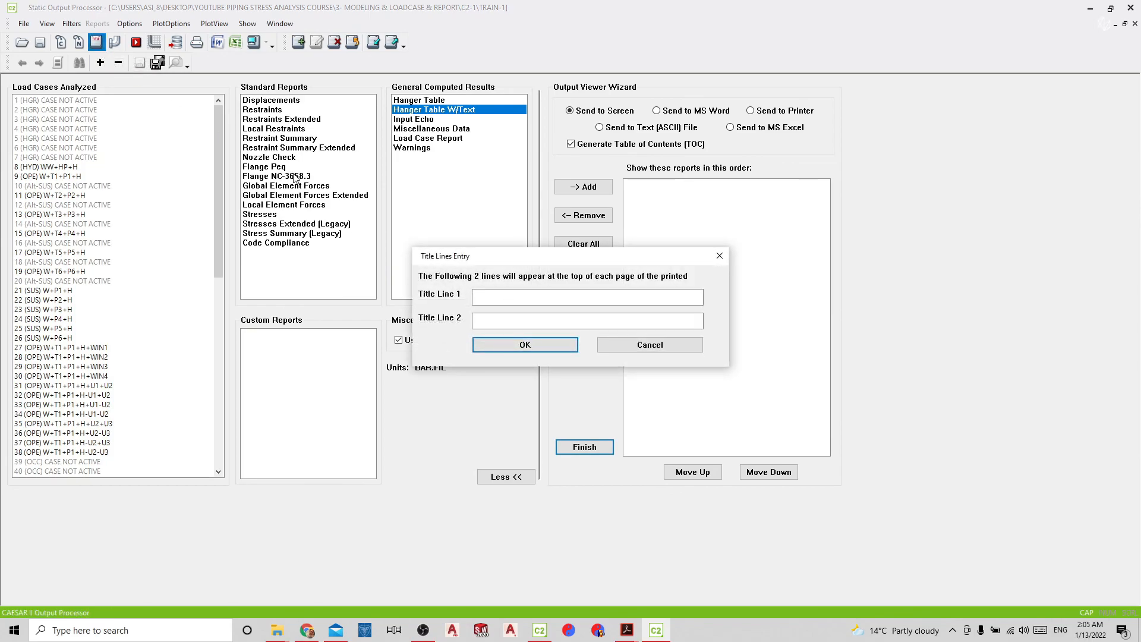
click(645, 347)
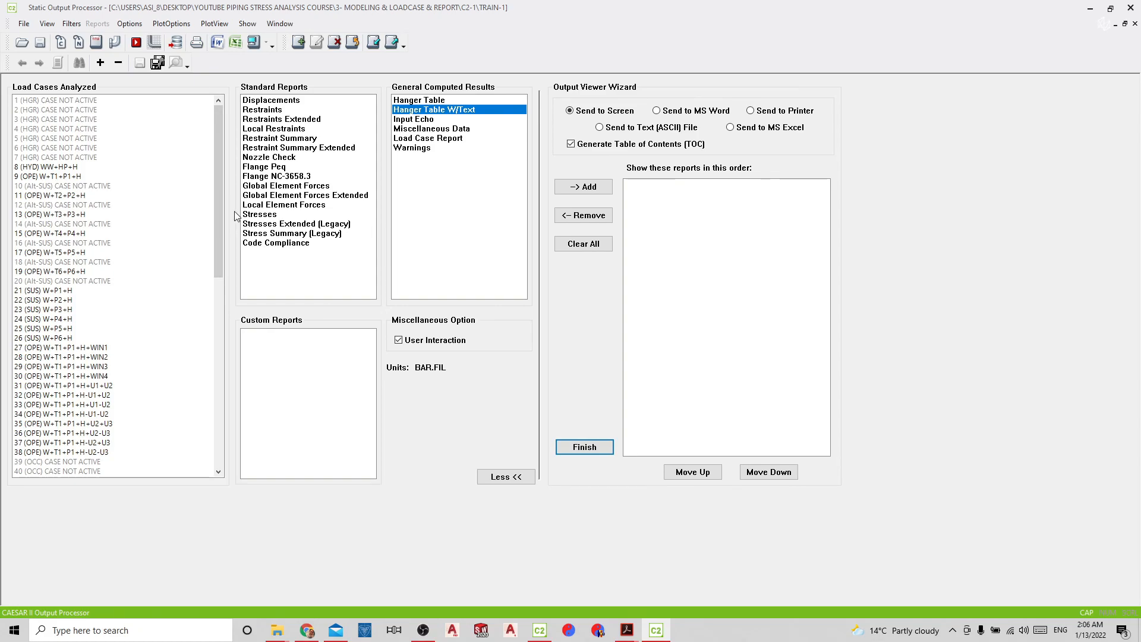
Step: Examine the full list of analyzed load cases, including the sustained, occasional and expansion combinations
drag(215, 209, 229, 414)
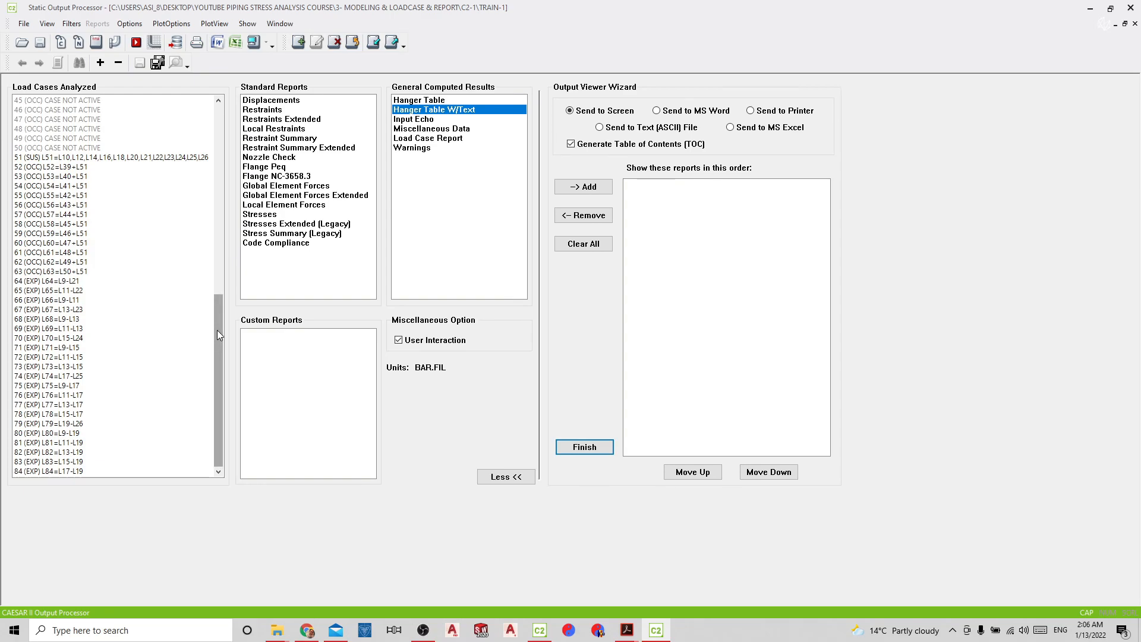
mouse_move(217, 330)
mouse_down()
mouse_move(216, 225)
mouse_move(215, 339)
mouse_up()
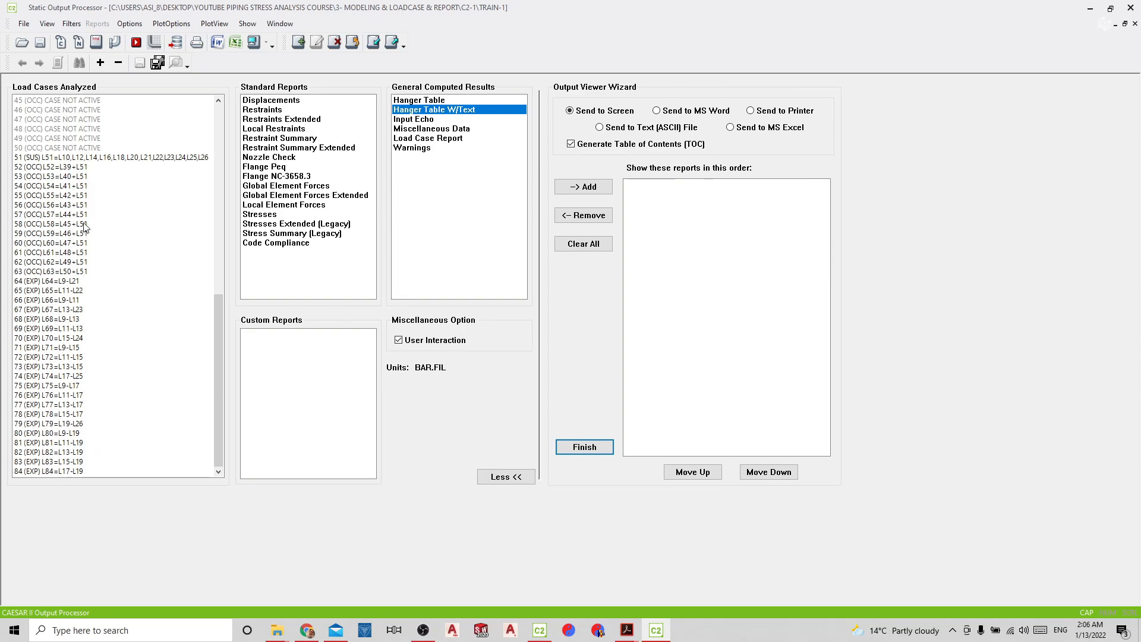
drag(219, 345, 216, 156)
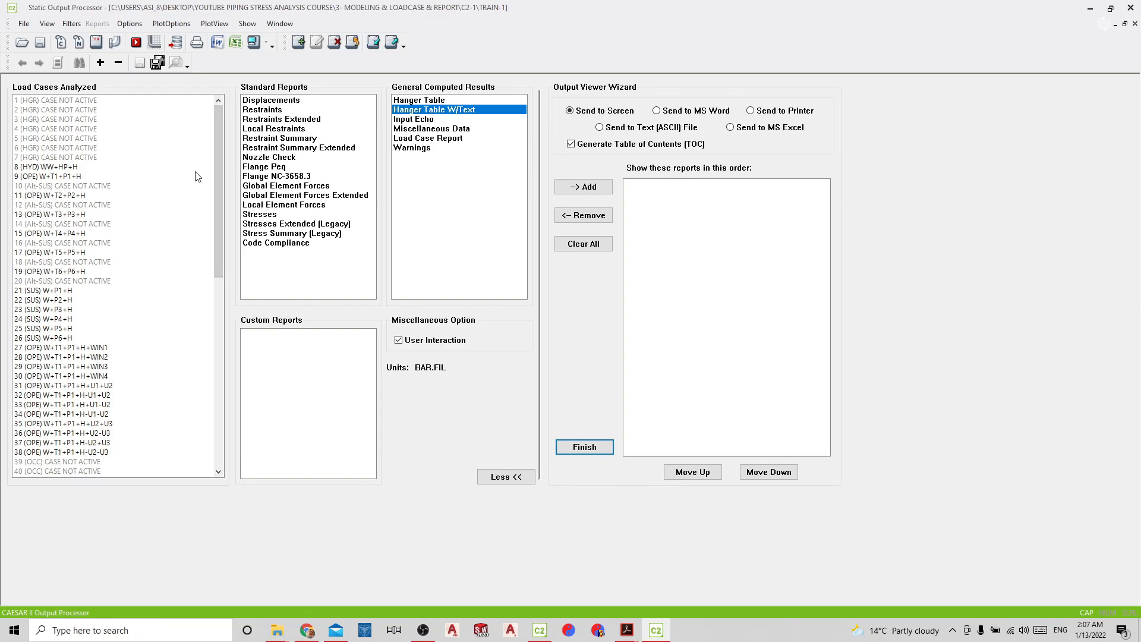
Step: Open the piping input and inspect the first valve's flange check and node 10's anchor restraint and nozzle limits
click(154, 43)
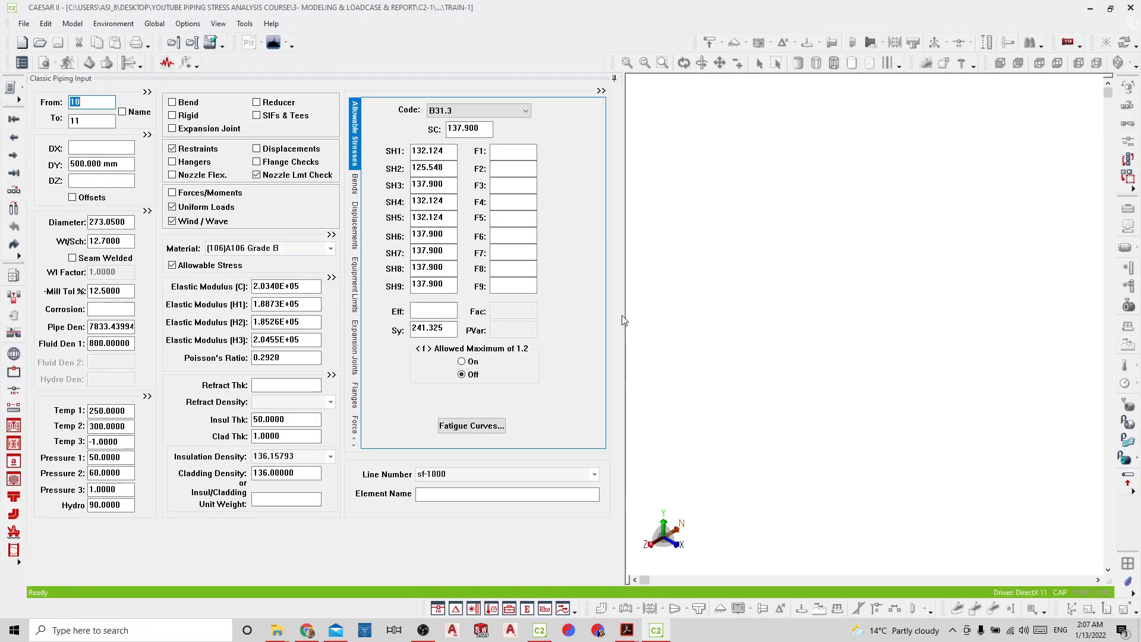
scroll(833, 380, up, 1)
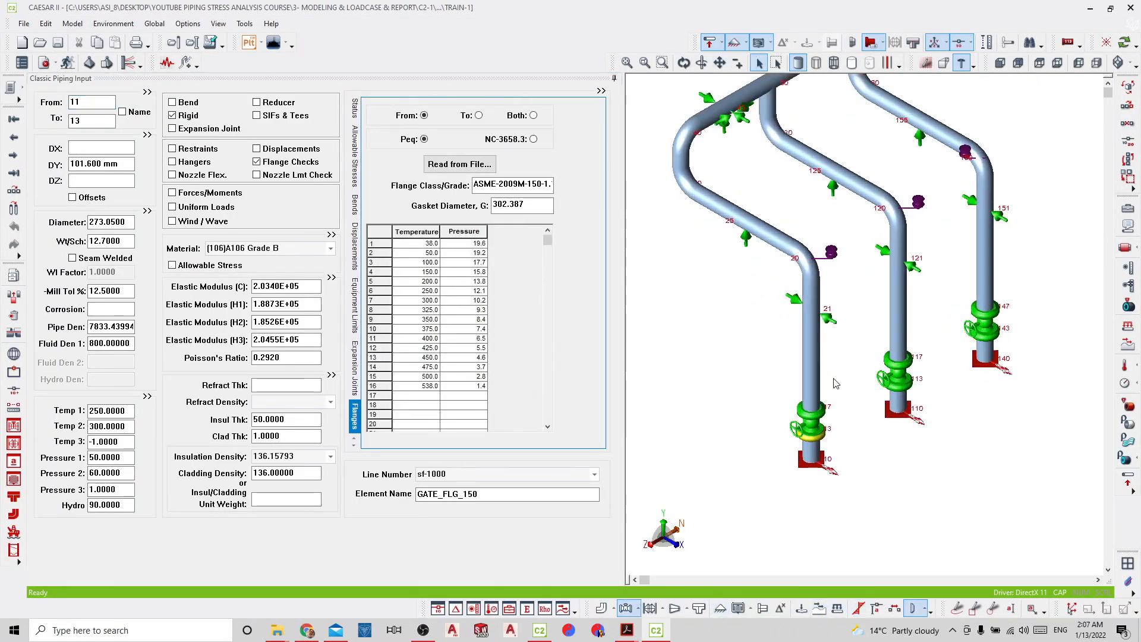
click(812, 411)
click(812, 423)
click(812, 437)
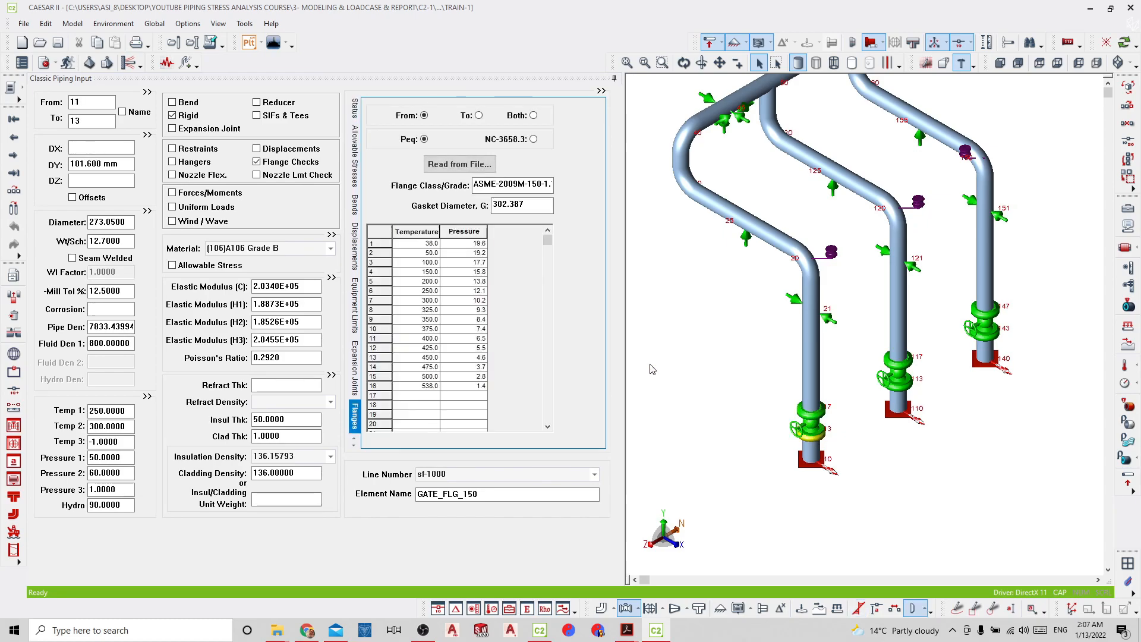
click(812, 468)
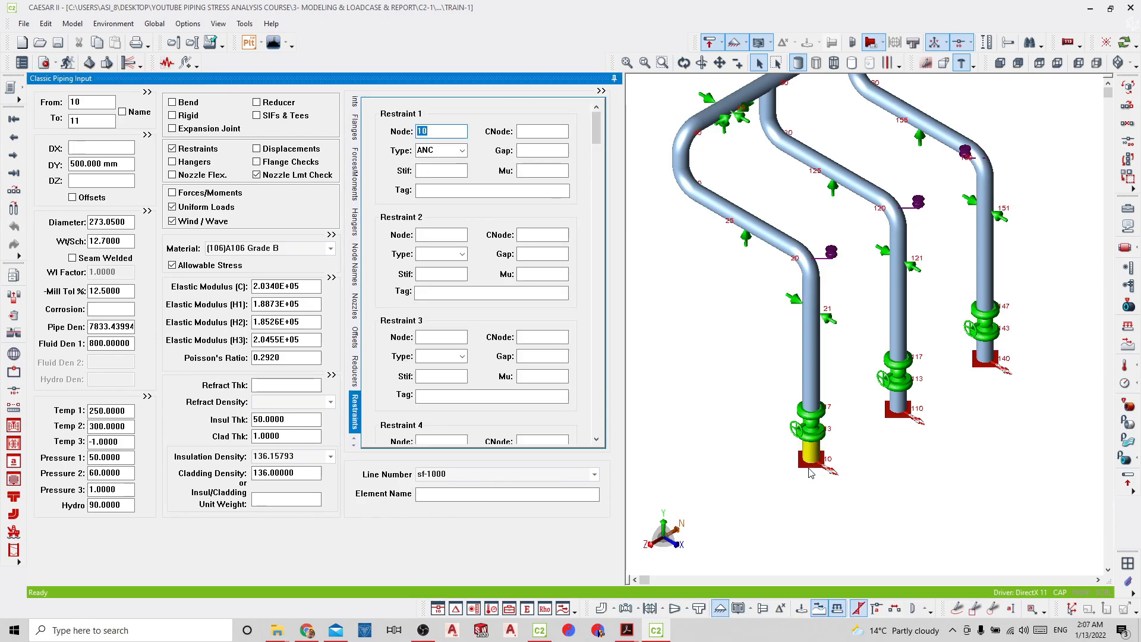
click(833, 473)
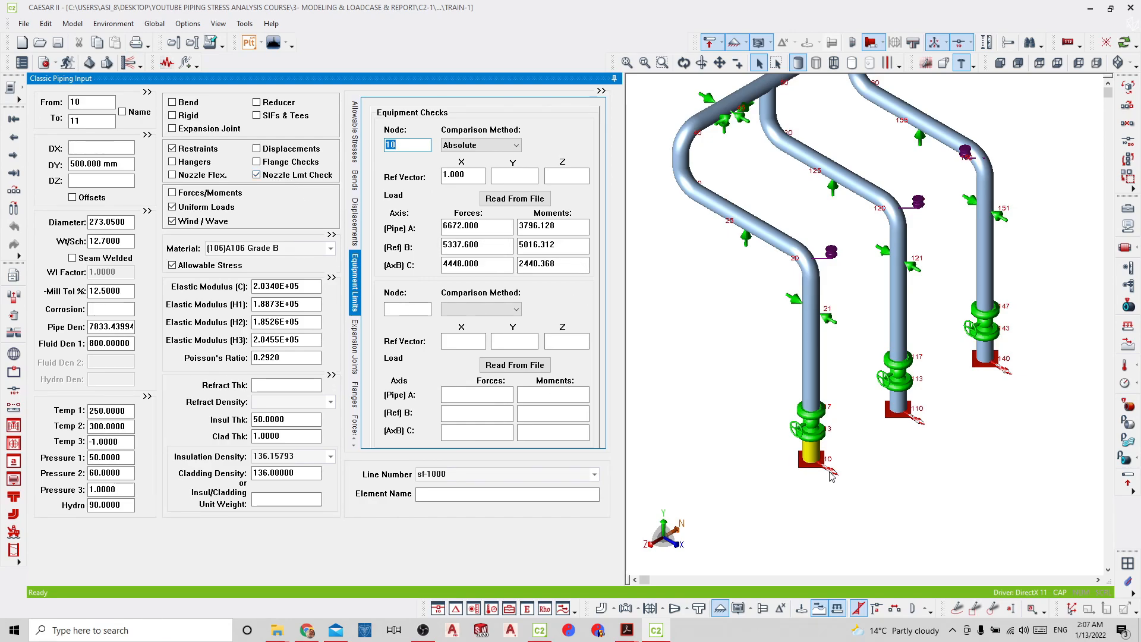
Step: Delete the nozzle limit check on element 10–11 and enable it again at node 10 with the Absolute comparison method
double_click(278, 176)
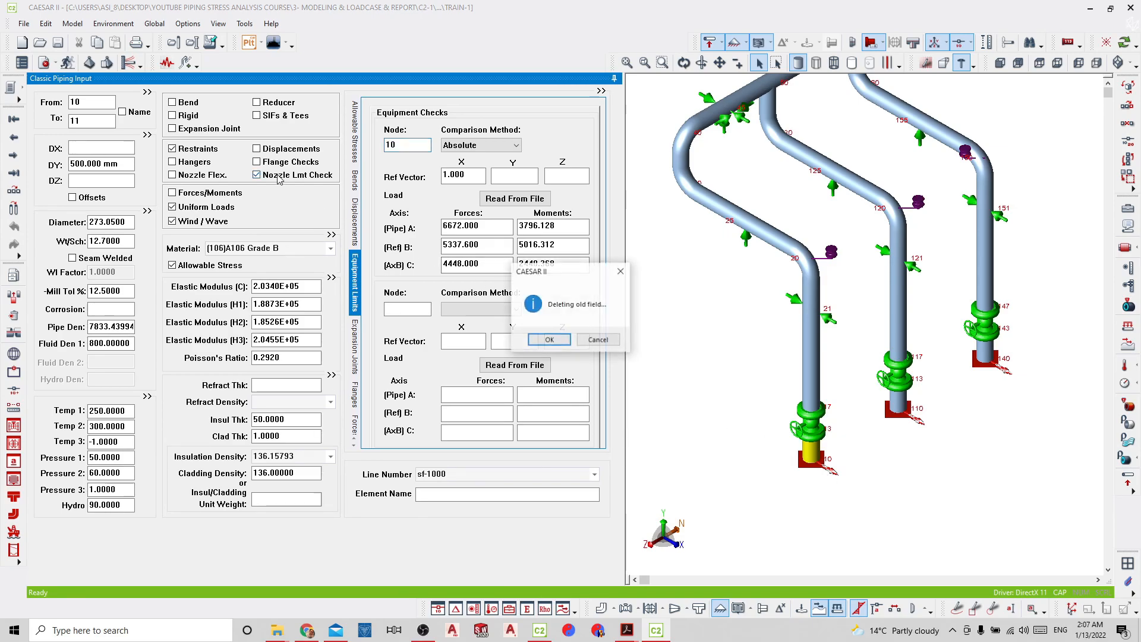
click(550, 340)
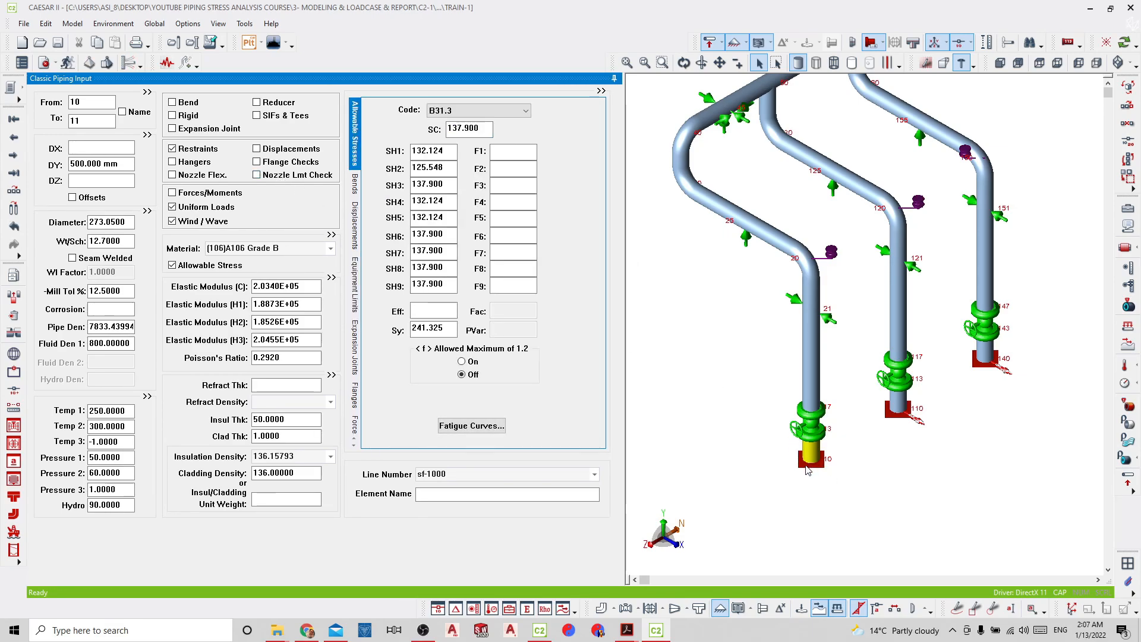
click(808, 470)
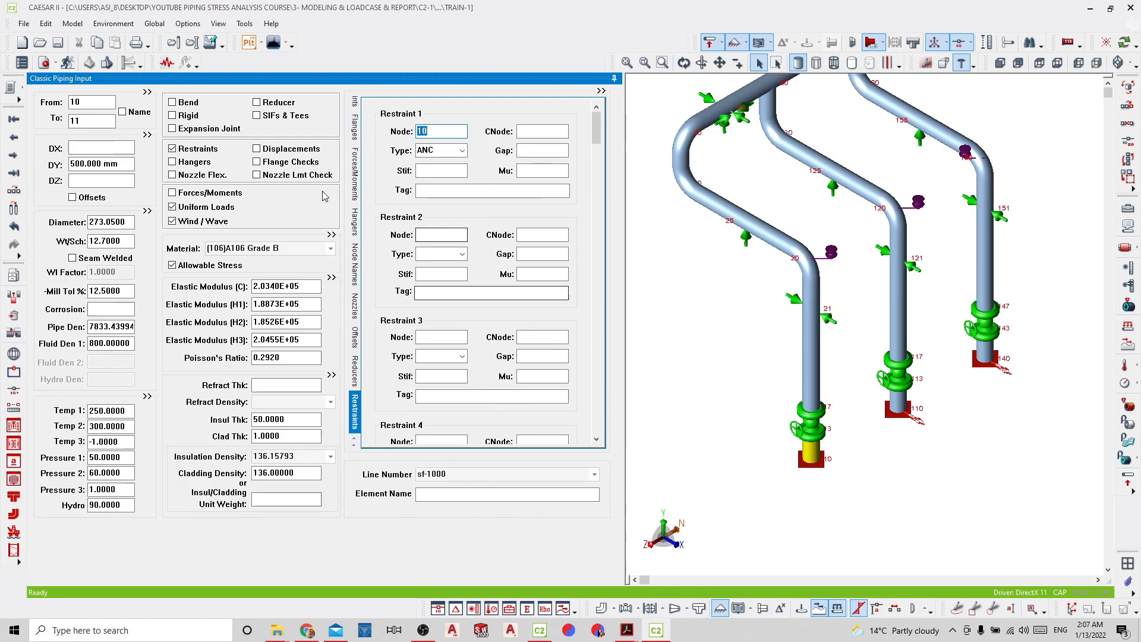
click(256, 175)
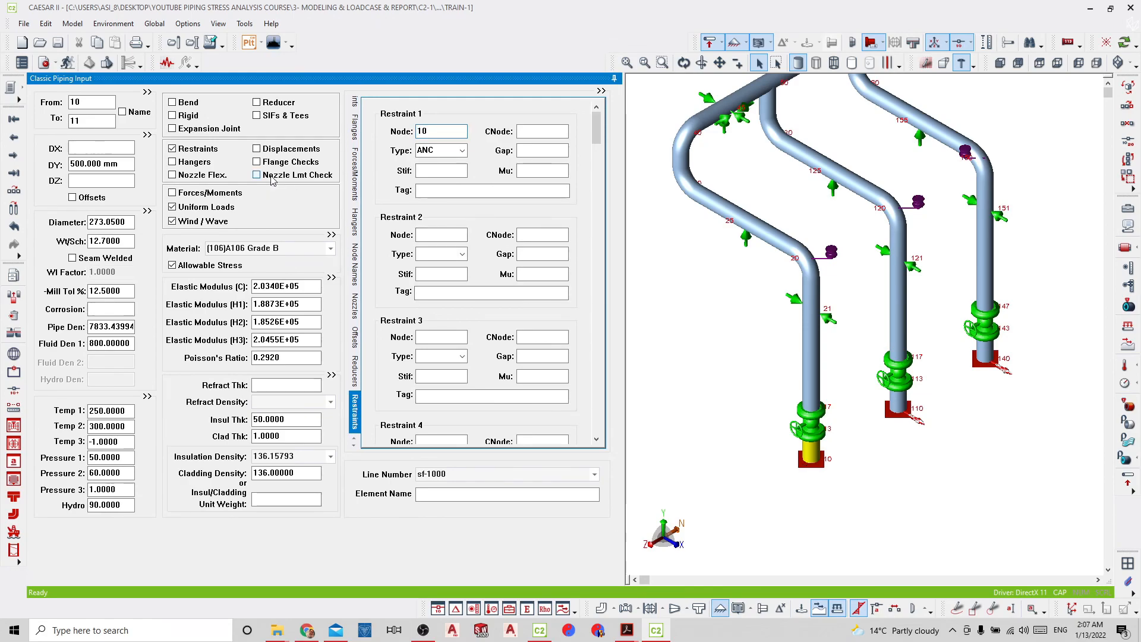
click(482, 145)
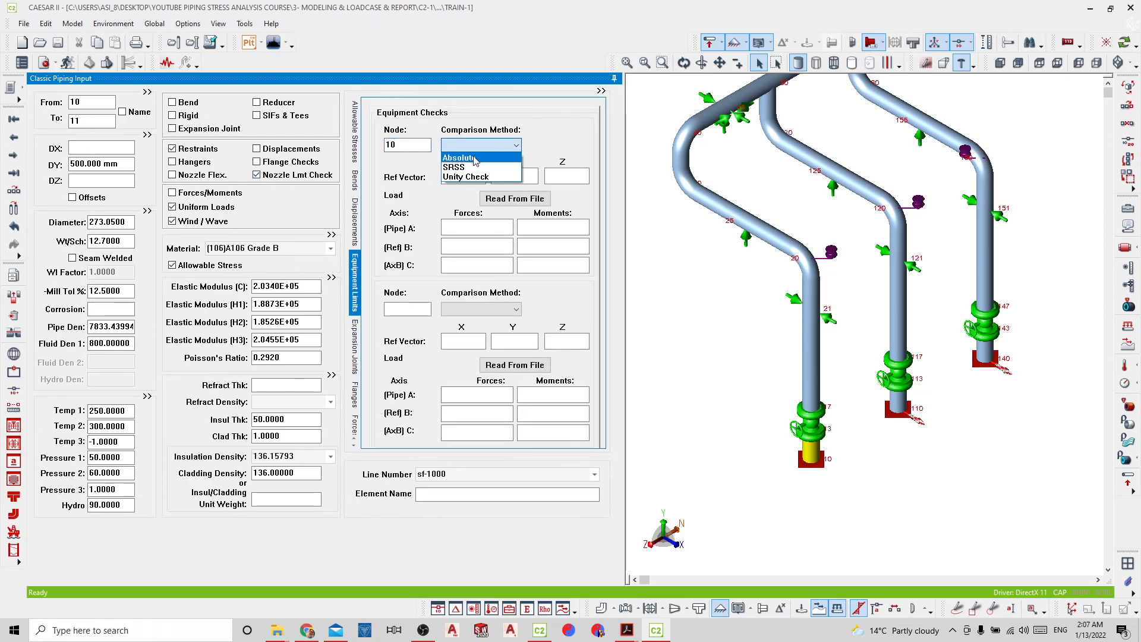
click(475, 158)
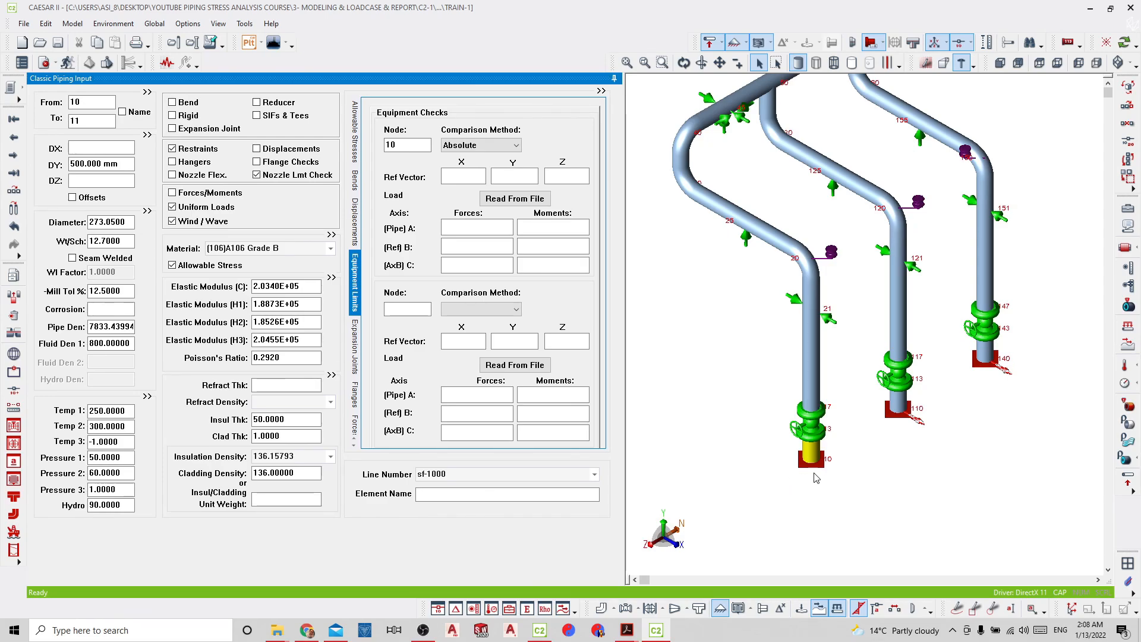
Step: Set the nozzle's reference vector X to 1.000 and read its allowable loads from file for the TOP nozzle type
click(459, 177)
click(497, 199)
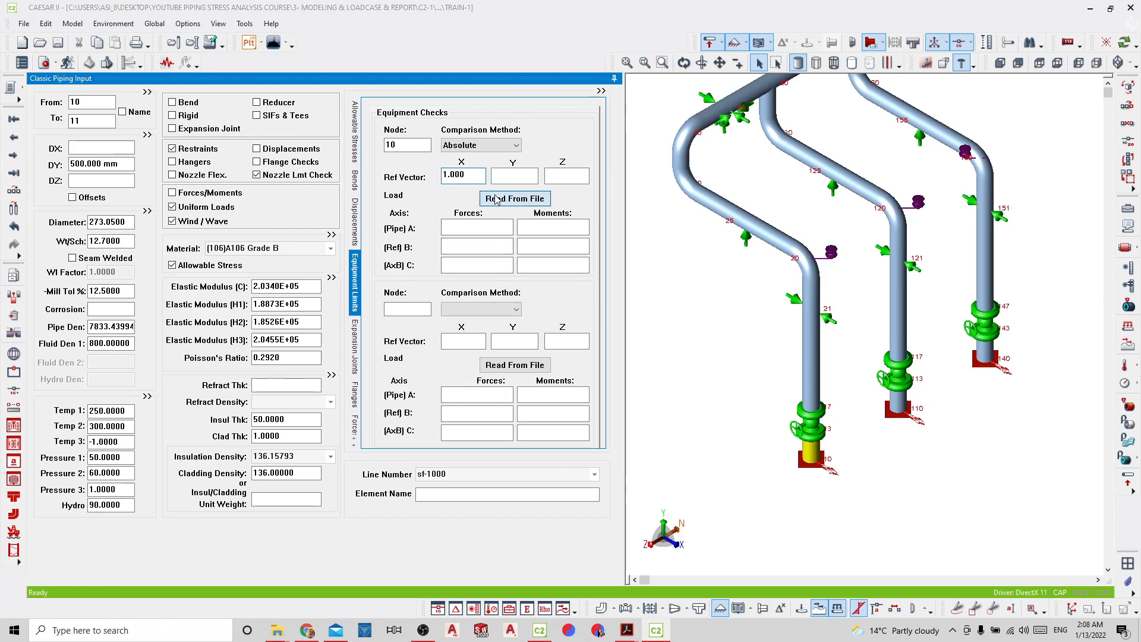
click(506, 306)
click(826, 461)
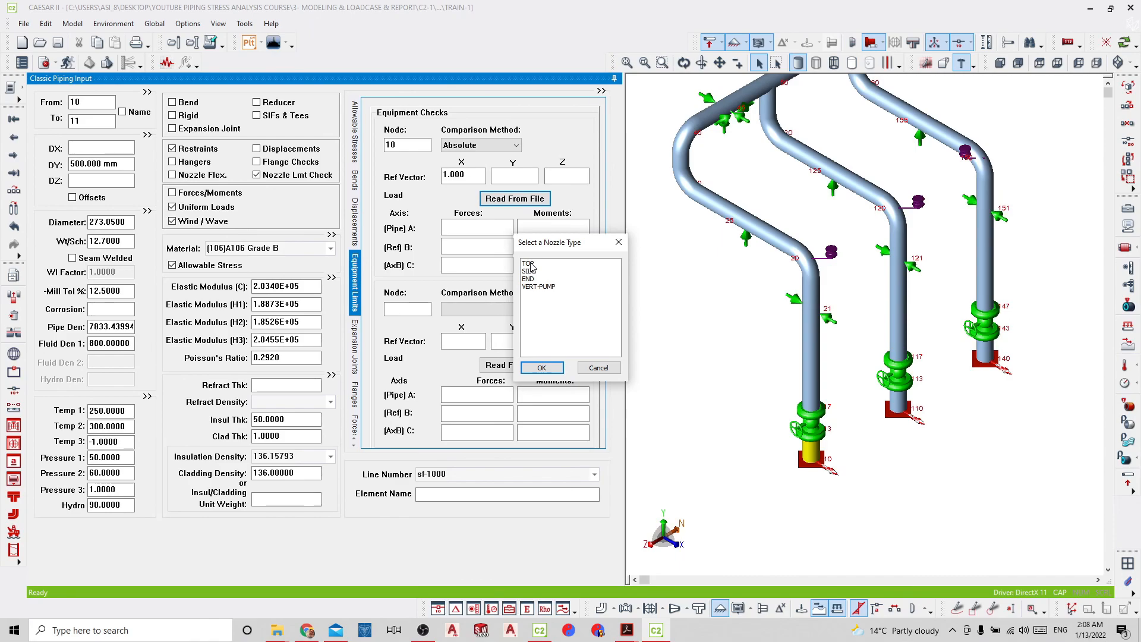
click(530, 264)
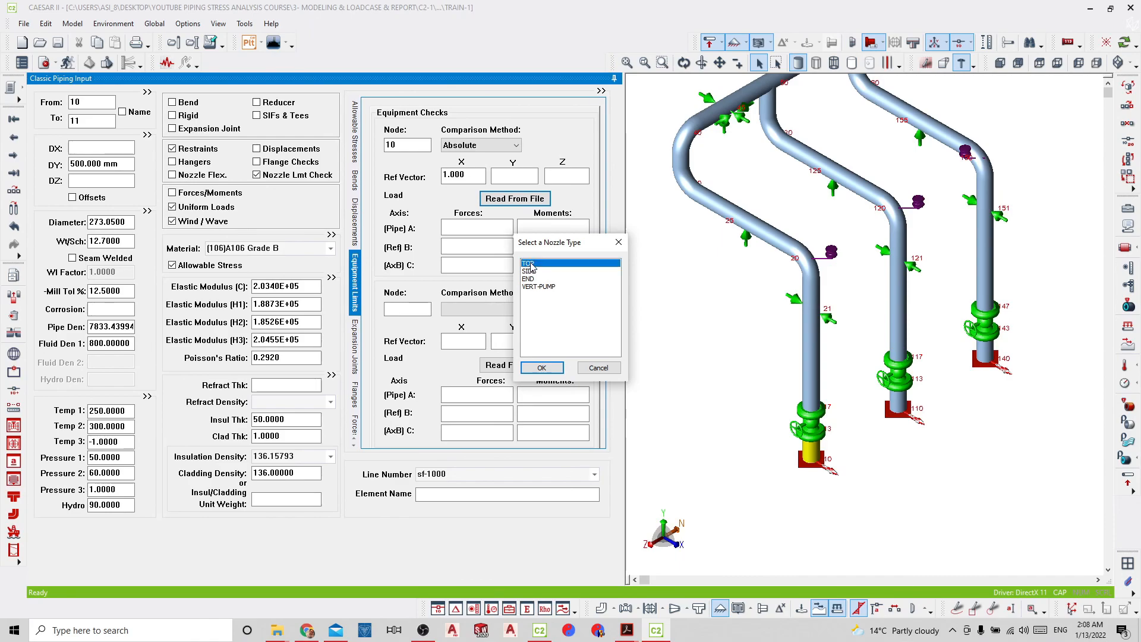
click(542, 368)
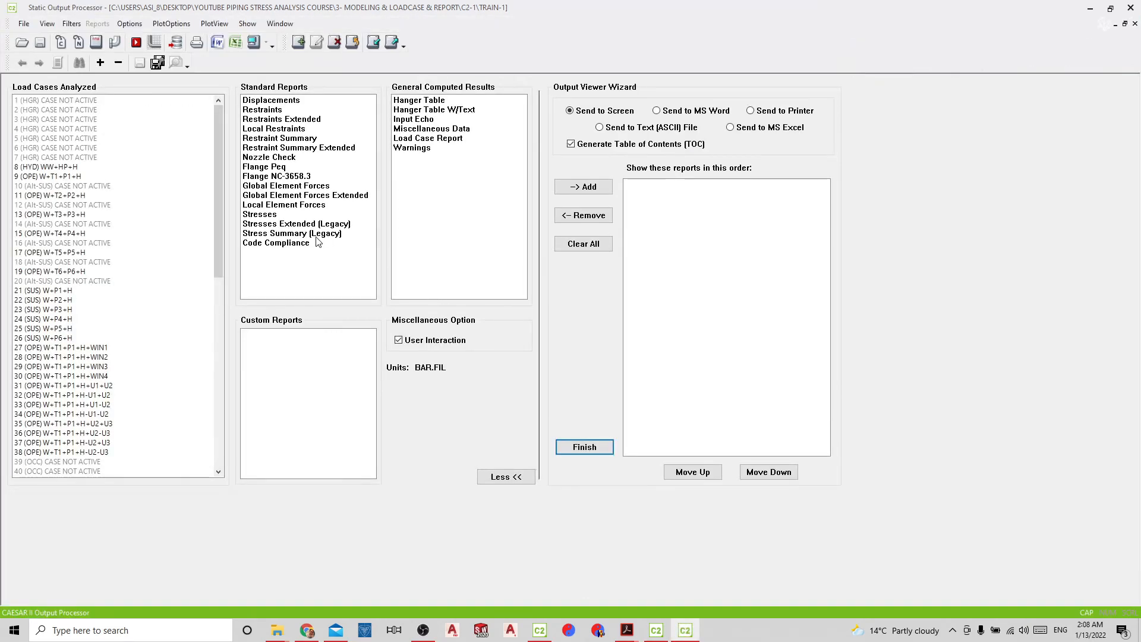
Step: Select load case 9 (OPE) W+T1+P1+H and go through the standard reports from Displacements to Local Restraints
click(58, 178)
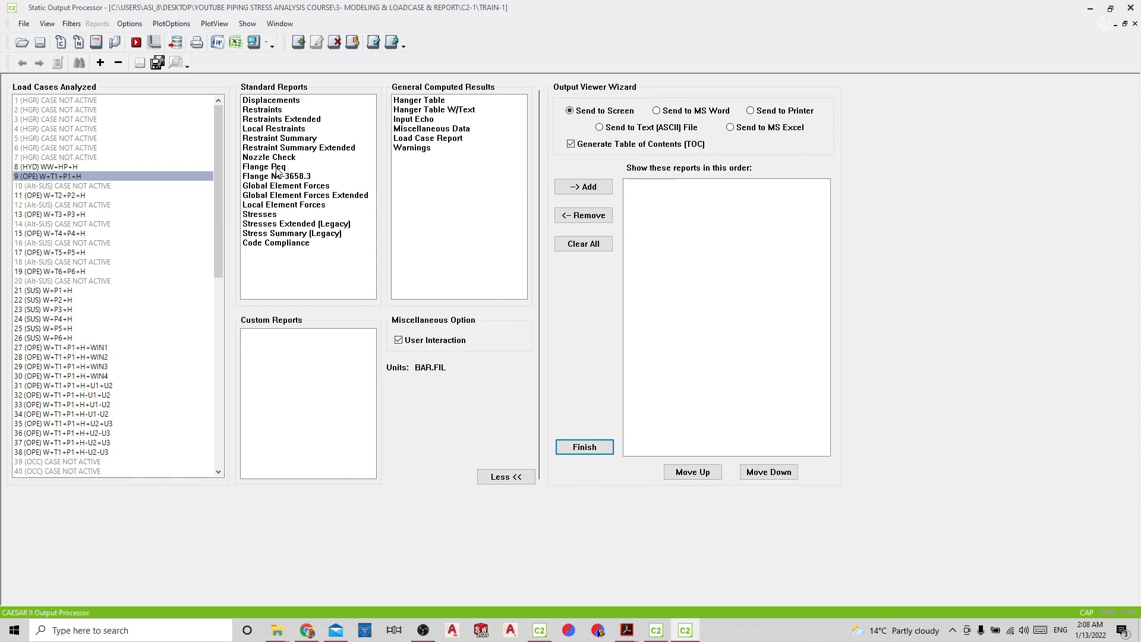
click(287, 102)
click(283, 111)
click(285, 119)
click(283, 111)
click(284, 119)
click(284, 111)
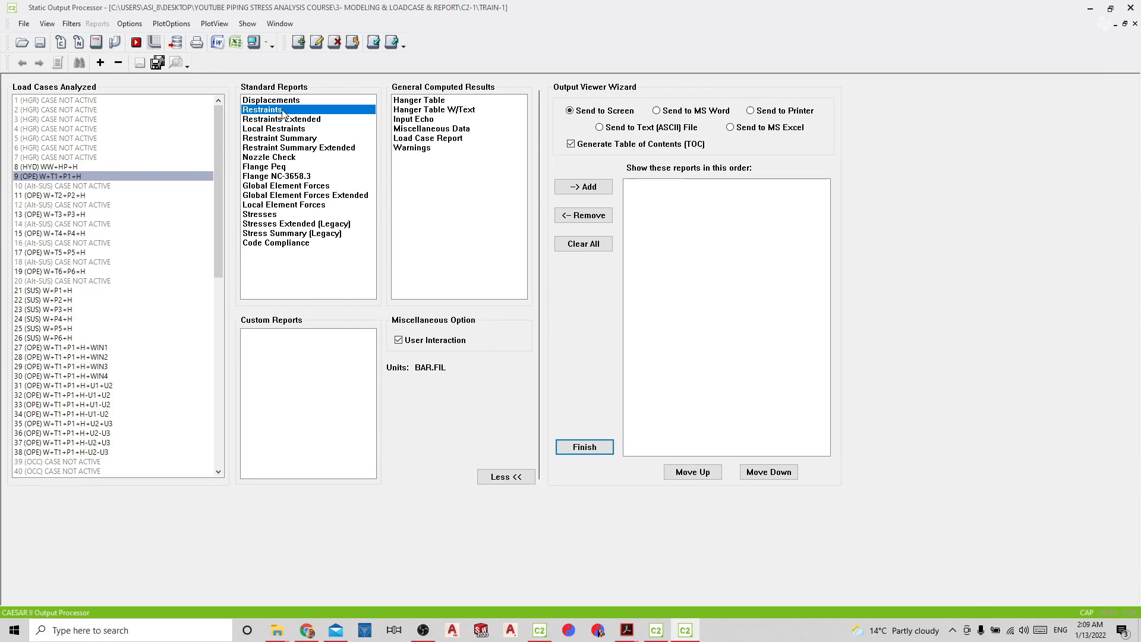
click(283, 120)
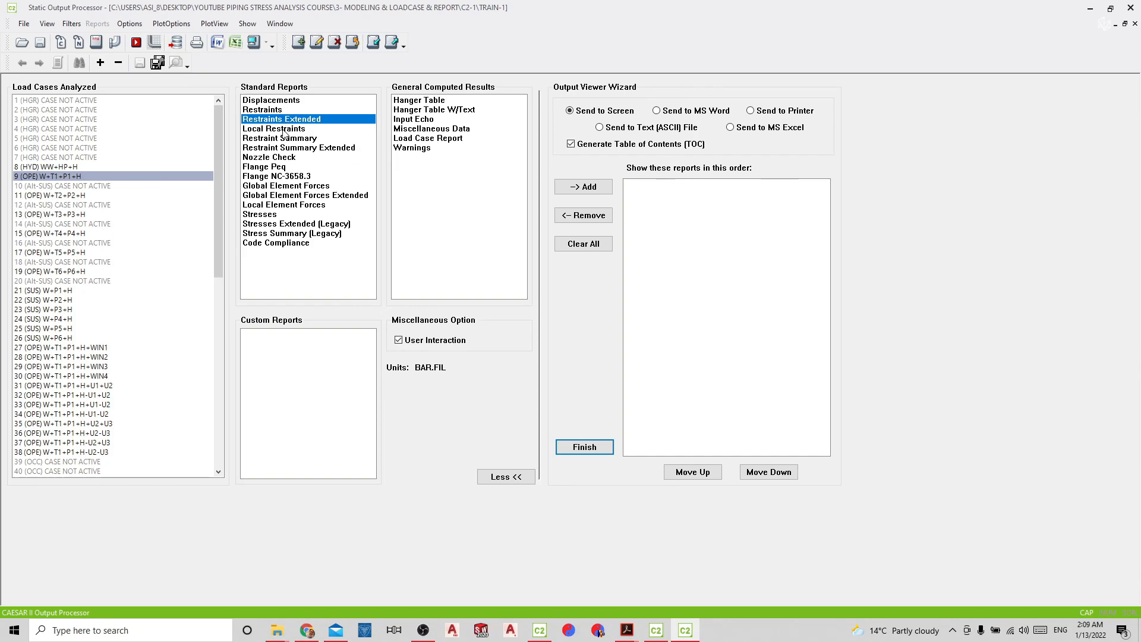
click(283, 131)
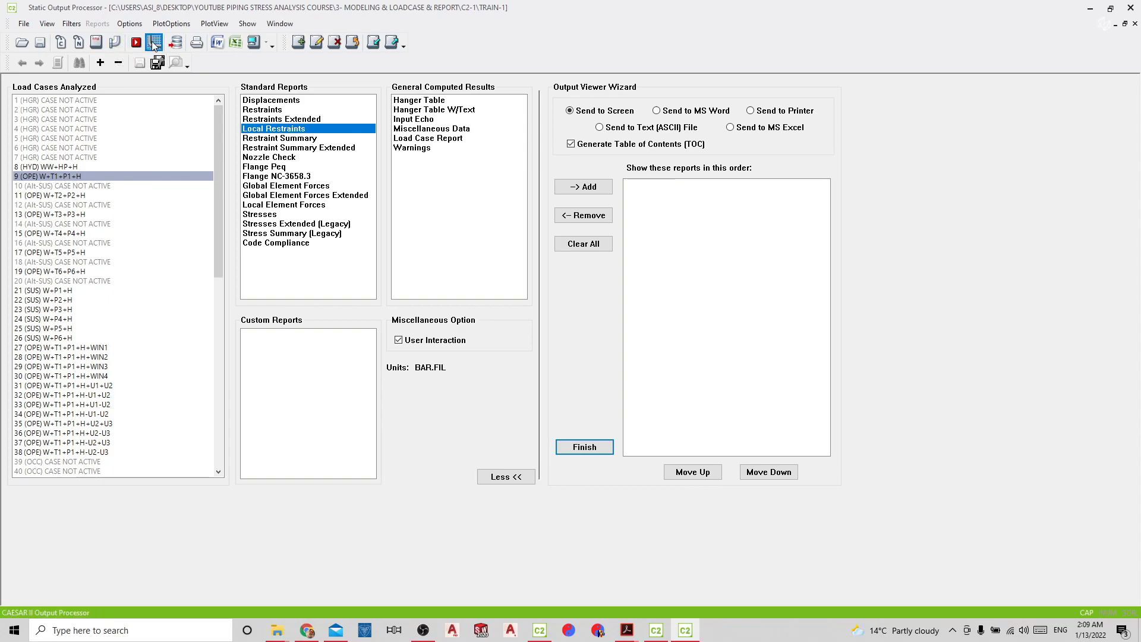
Step: Open the piping input, select the pipe element 10–11 and examine the nozzle connection at node 10 up close
click(115, 45)
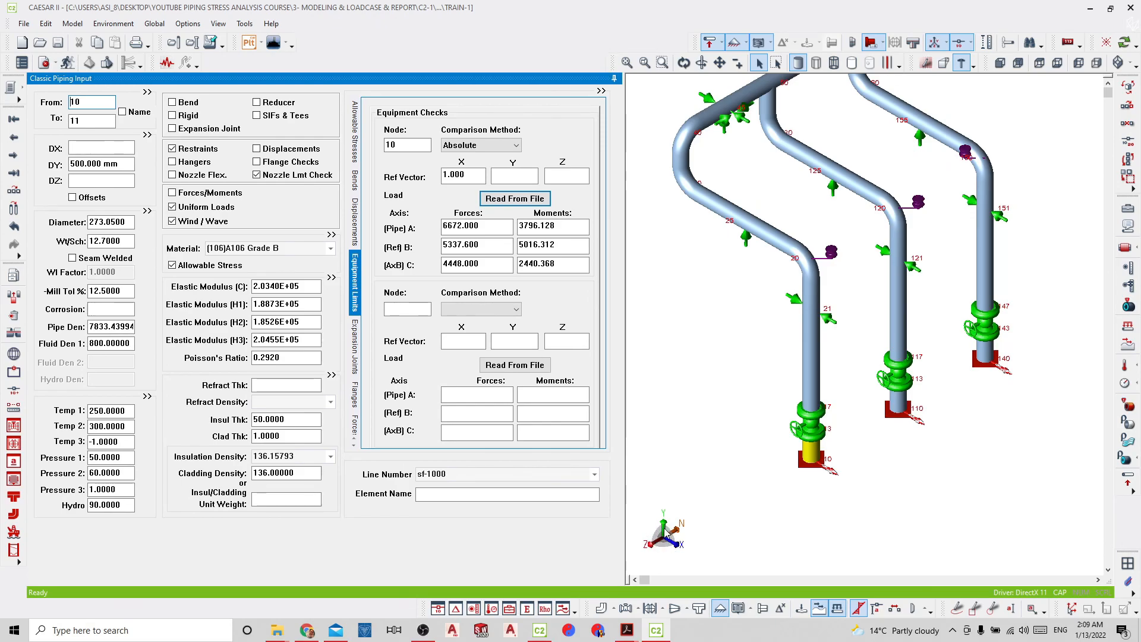
click(818, 460)
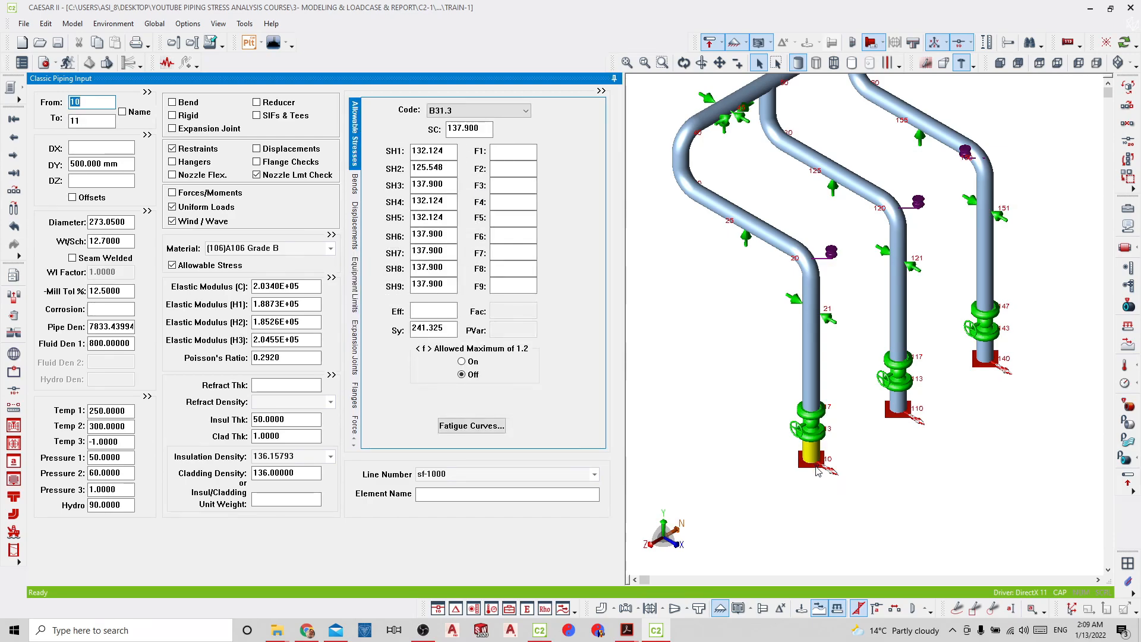
scroll(817, 463, up, 4)
scroll(816, 467, up, 4)
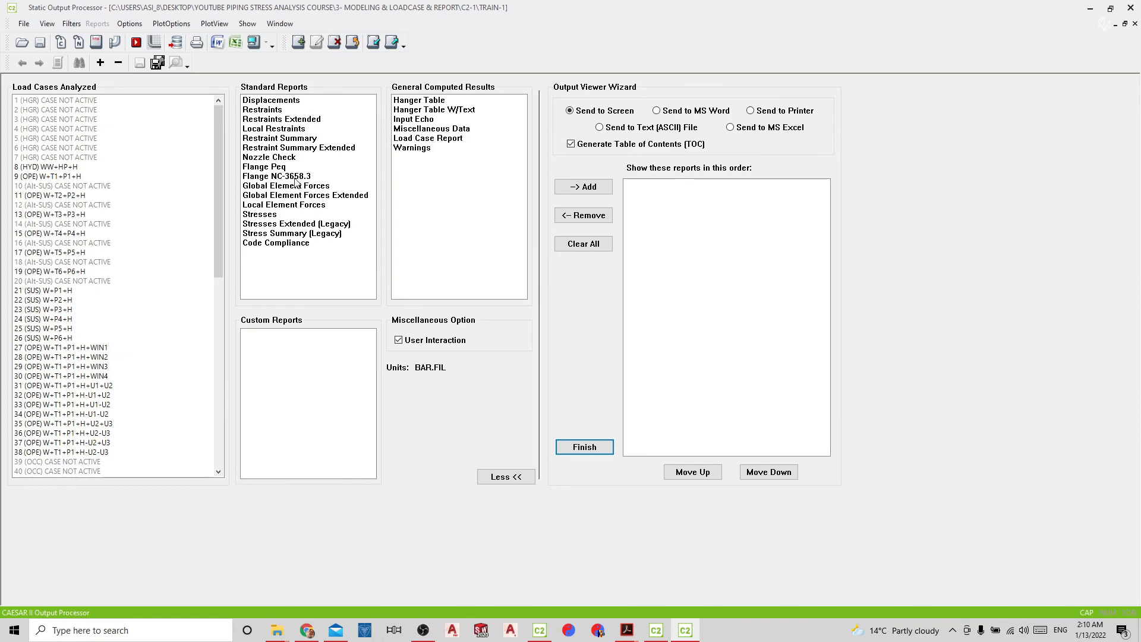
Step: Select the load case range 9 to 20 and compare the Restraint Summary and Restraint Summary Extended report options
click(291, 140)
click(295, 149)
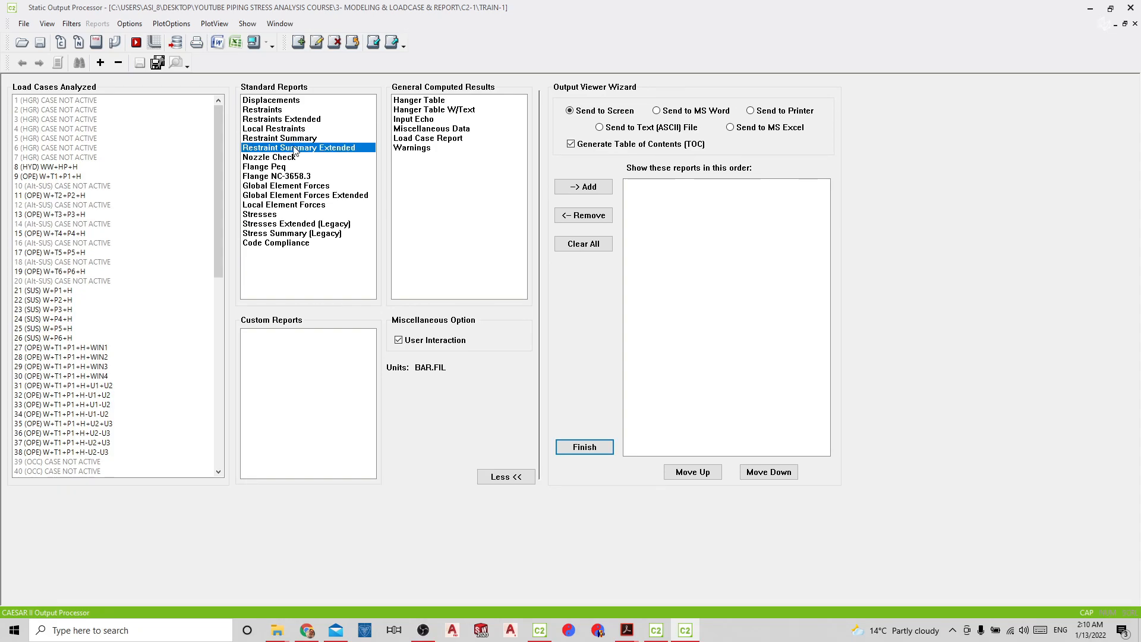
drag(70, 176, 68, 287)
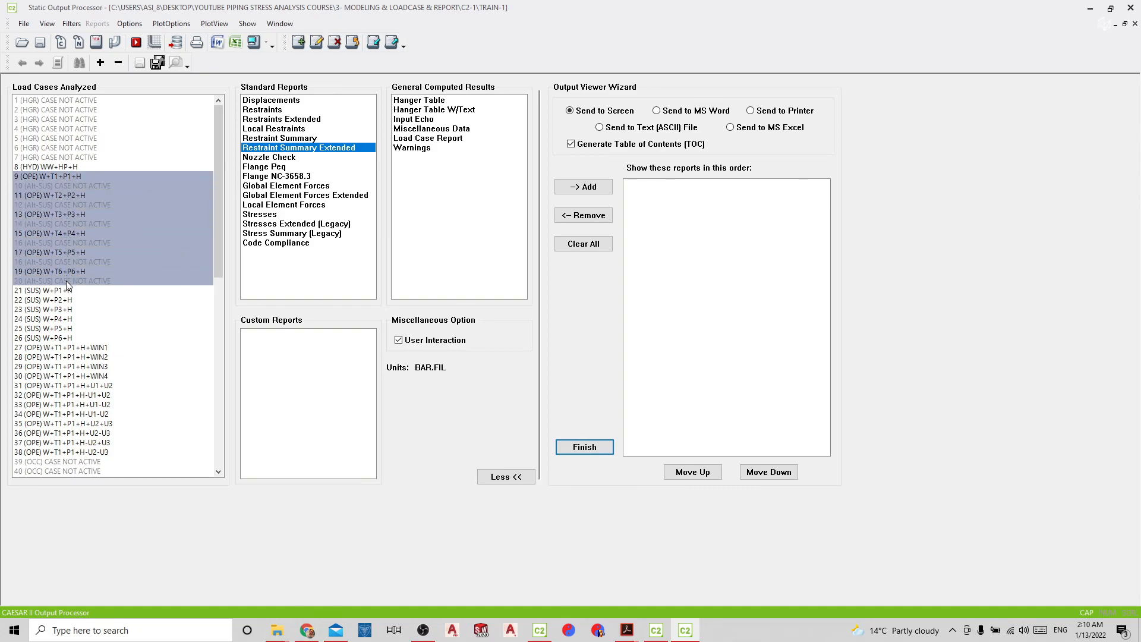
click(314, 139)
click(312, 150)
click(313, 140)
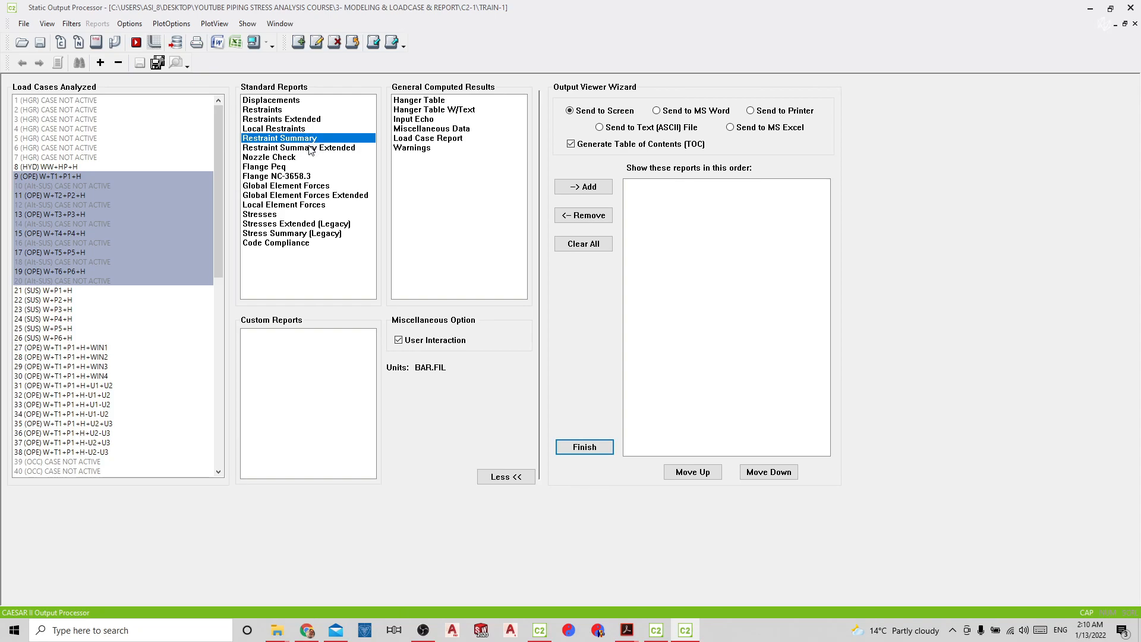
click(310, 151)
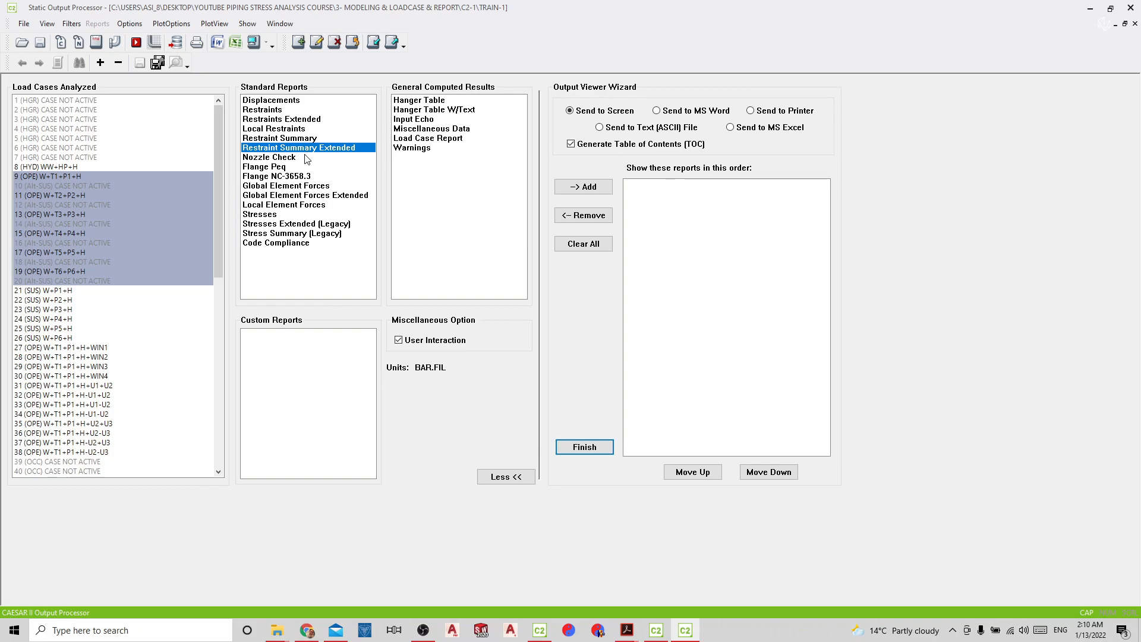
Step: Select only load case 9 (OPE) W+T1+P1+H and go through the Nozzle Check, Flange Peq and Flange NC-3658.3 reports
click(308, 157)
click(163, 176)
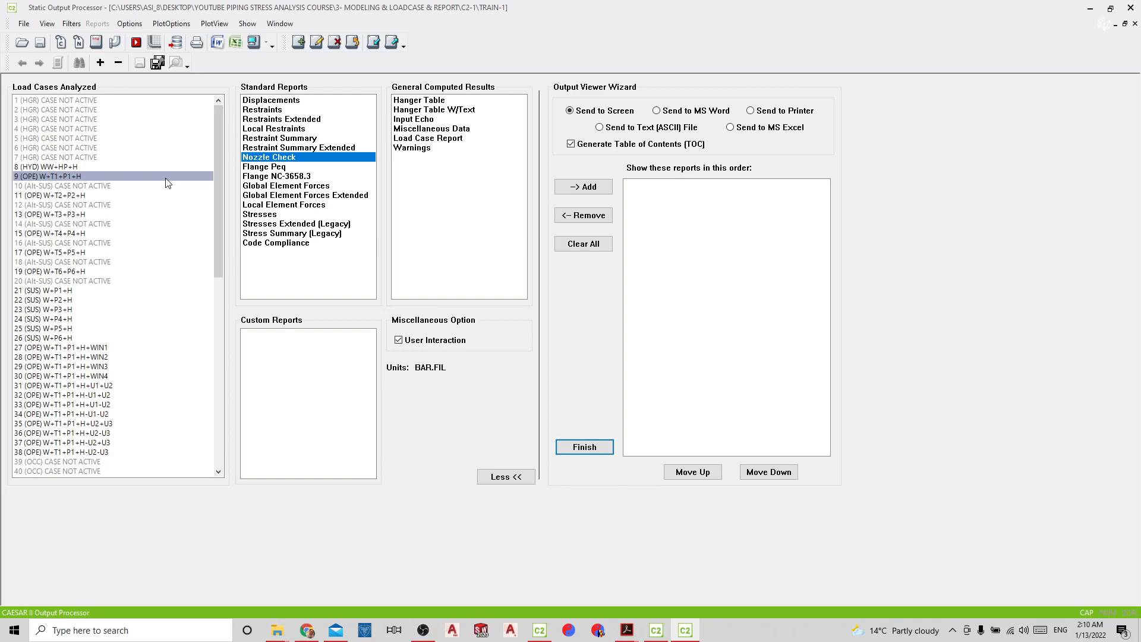
click(277, 168)
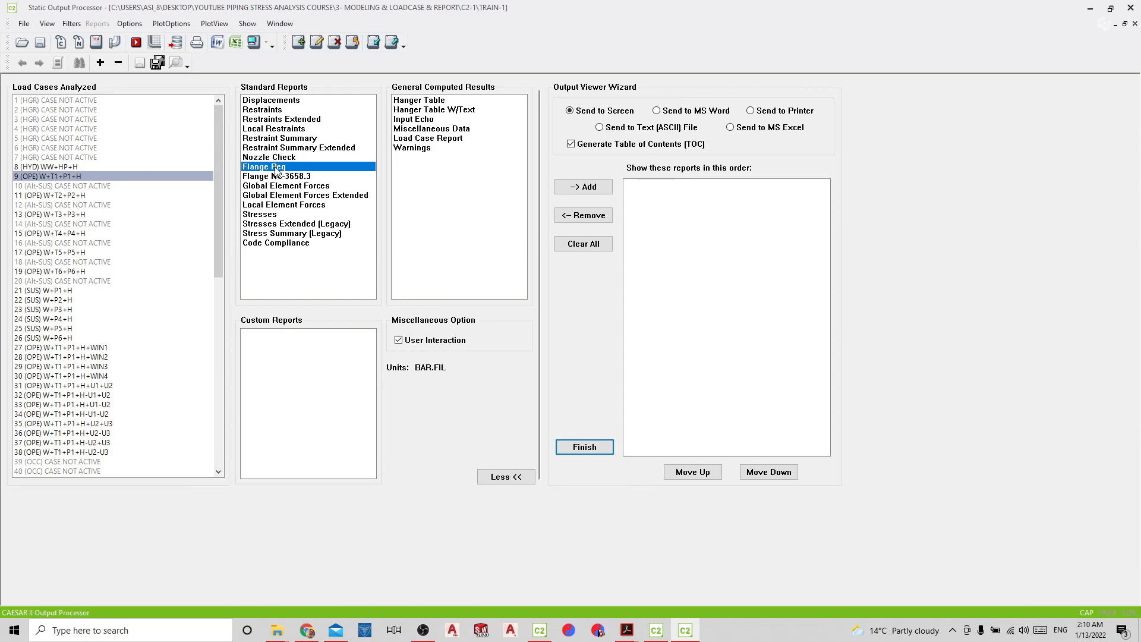
click(303, 177)
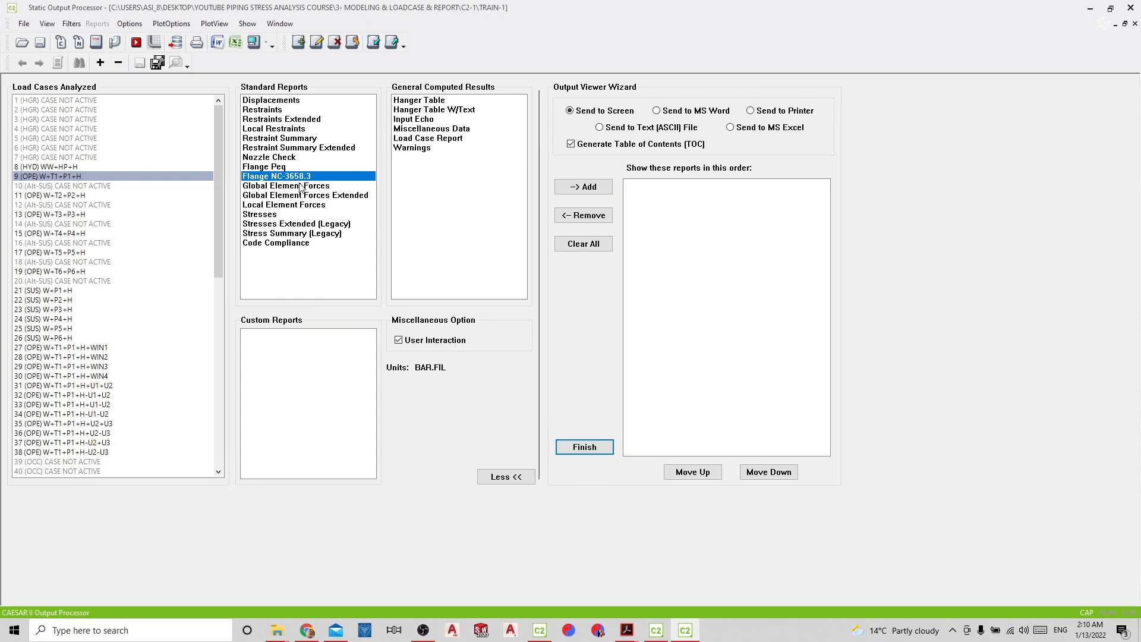
Step: Compare the Global Element Forces and Global Element Forces Extended report options, ending on Local Element Forces
click(267, 187)
click(264, 197)
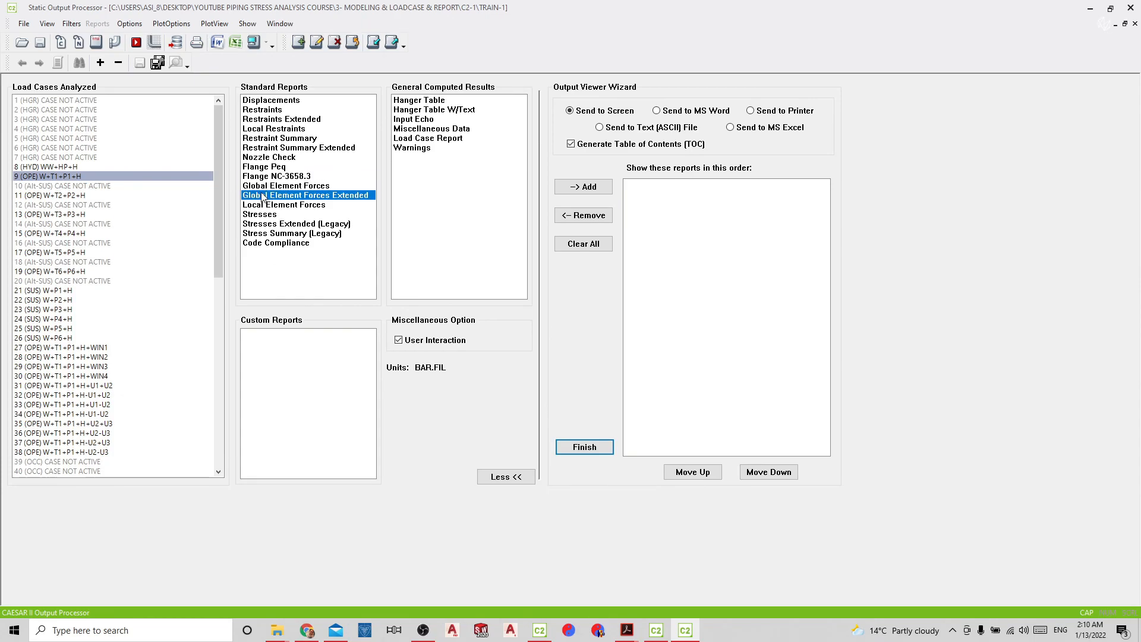
click(267, 187)
click(267, 194)
click(267, 188)
click(269, 194)
click(271, 189)
click(271, 196)
click(261, 206)
Step: Go through the Stresses, Stresses Extended, Stress Summary and Code Compliance report options
click(266, 216)
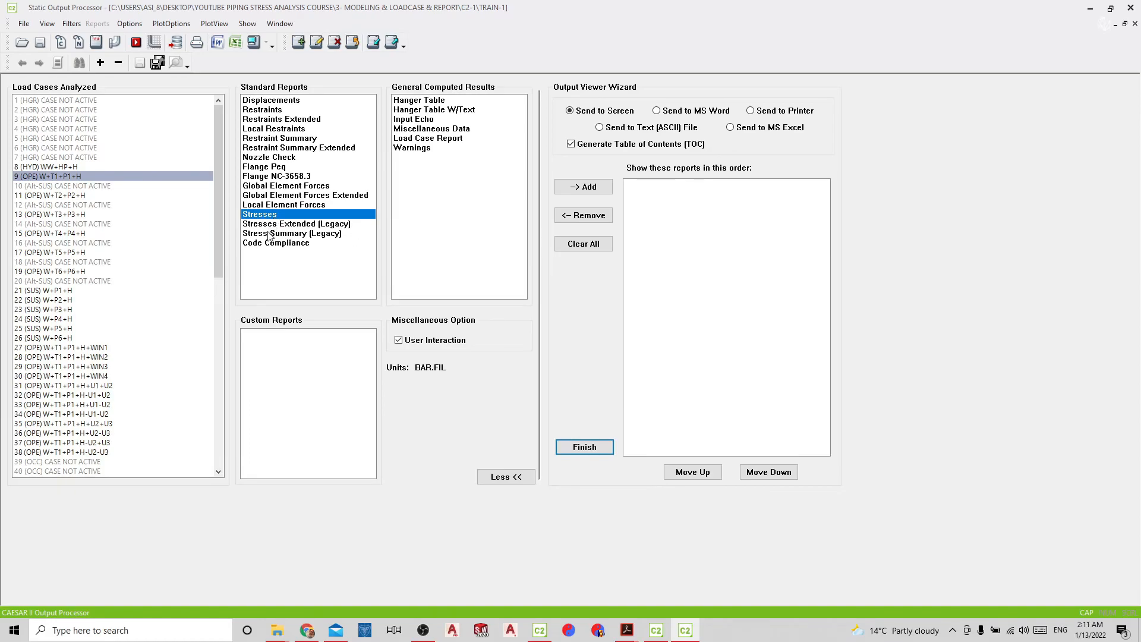
click(271, 233)
click(272, 225)
click(273, 216)
click(270, 234)
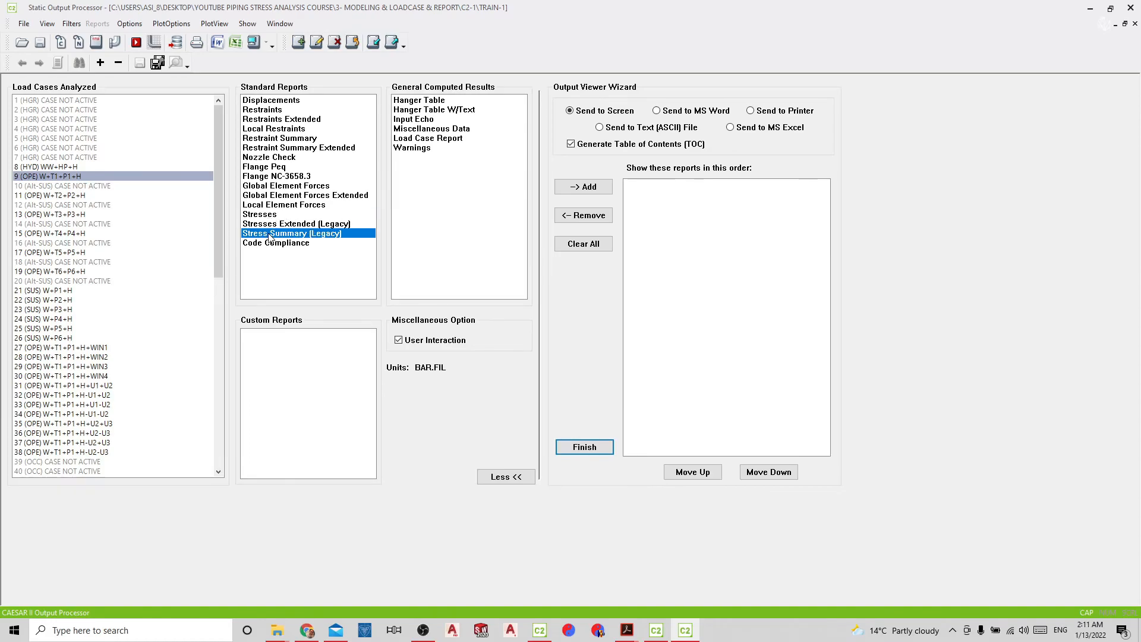
click(274, 245)
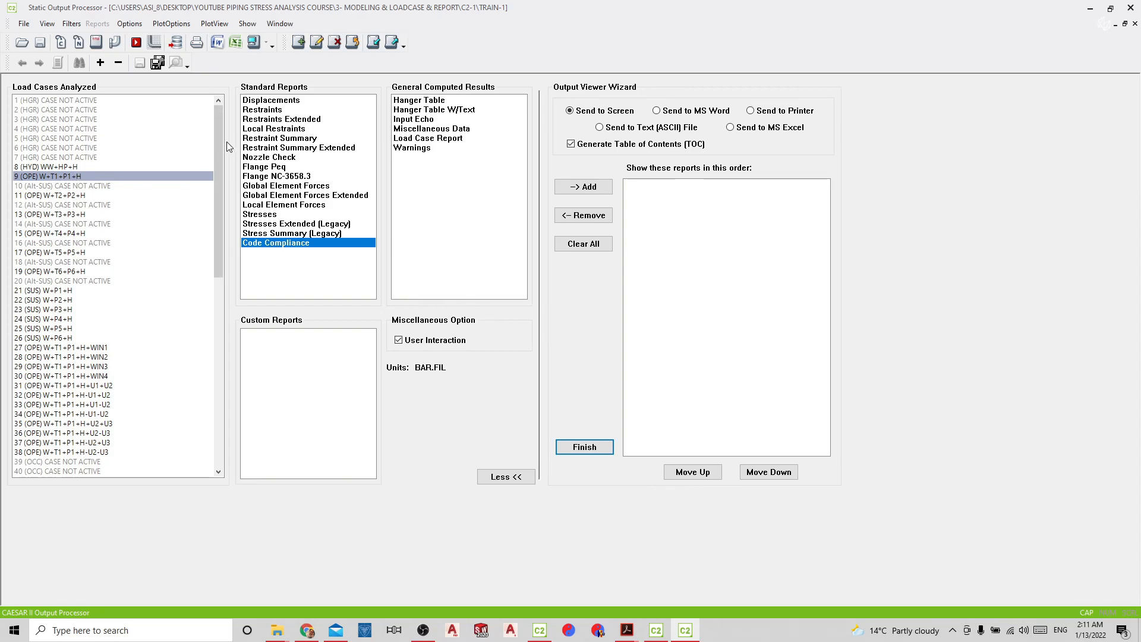
Step: View the Flange Peq report for load case 9 on screen, examine the flange pressures and ratios, and close it
drag(219, 144, 225, 118)
click(263, 169)
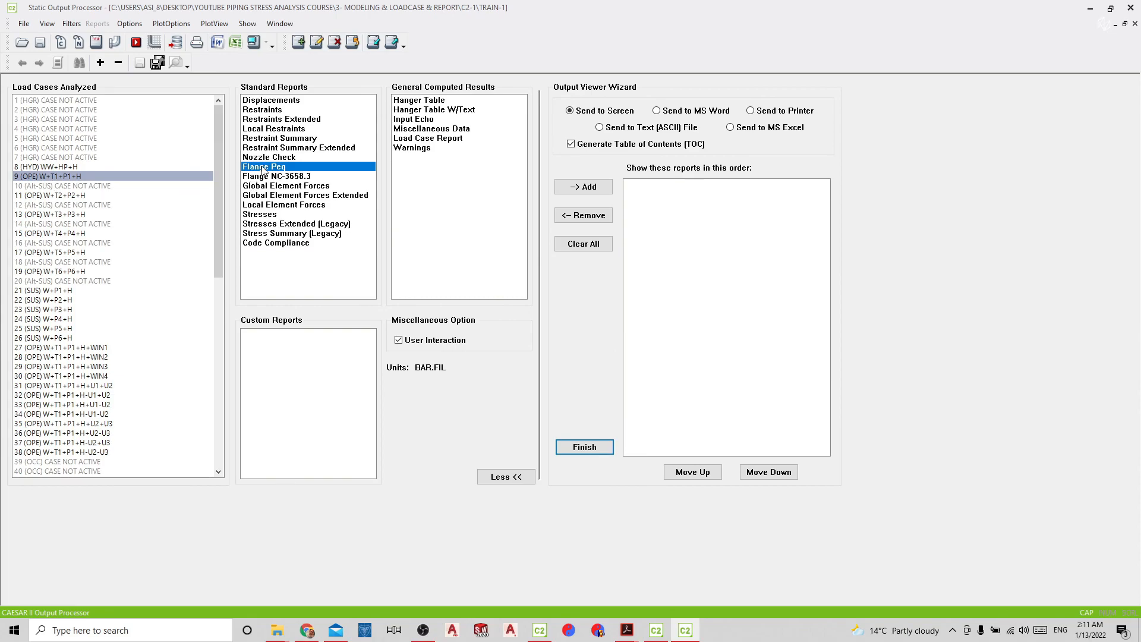
click(254, 49)
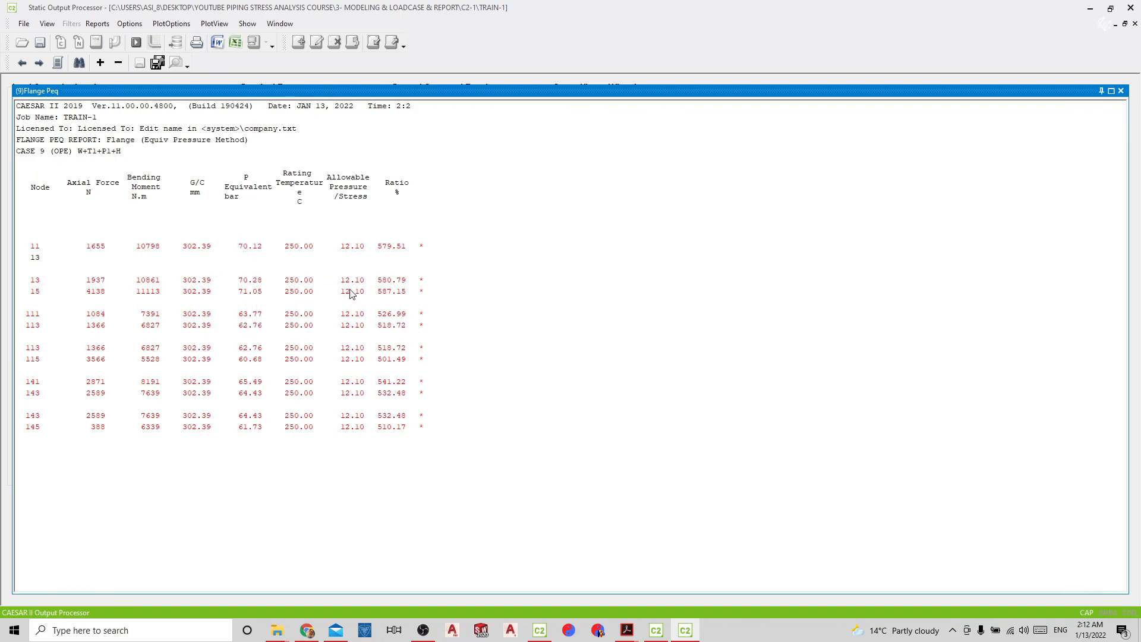
click(1121, 92)
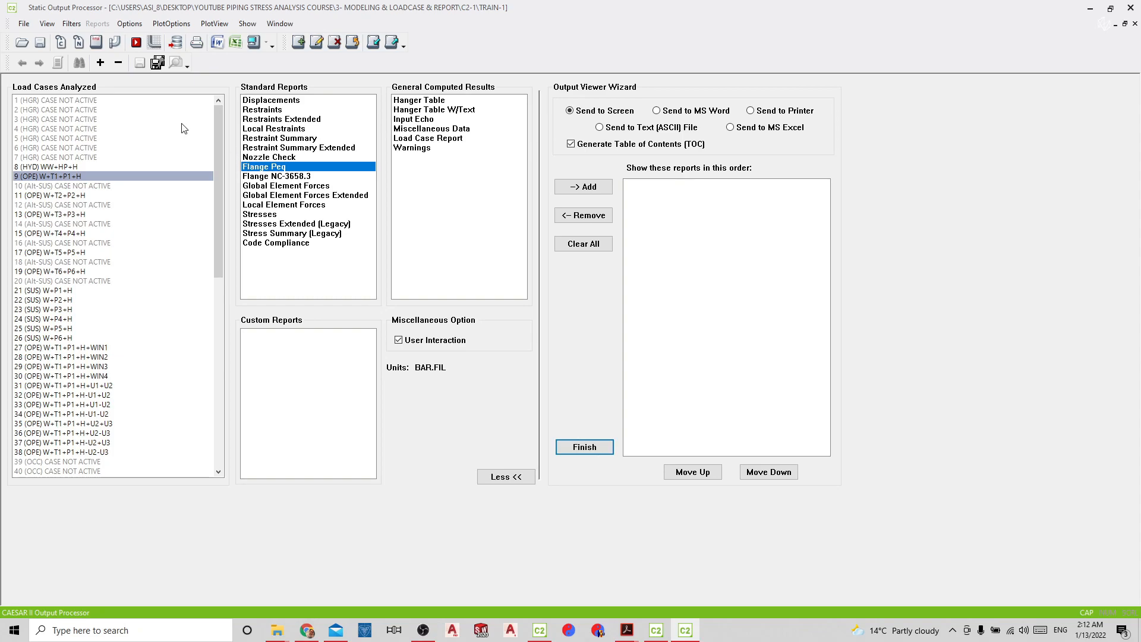
Step: Return to the piping input, step through the elements of the first valve and select its lower flange element 11–13
click(115, 43)
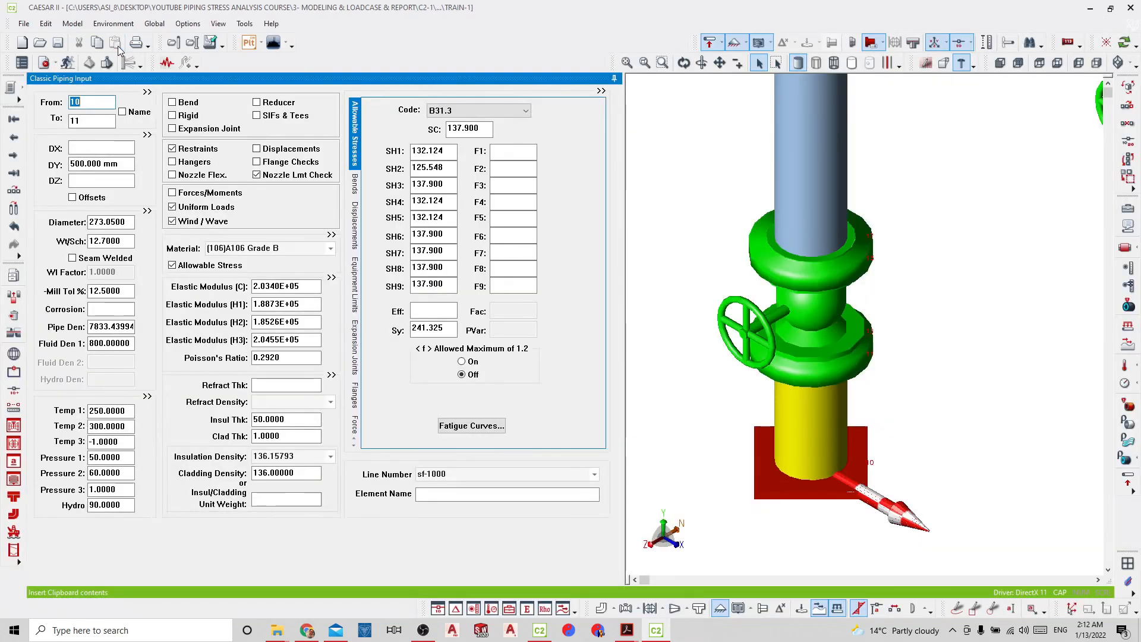
key(Page_Down)
key(Page_Down)
key(Page_Down)
key(Page_Down)
key(Page_Down)
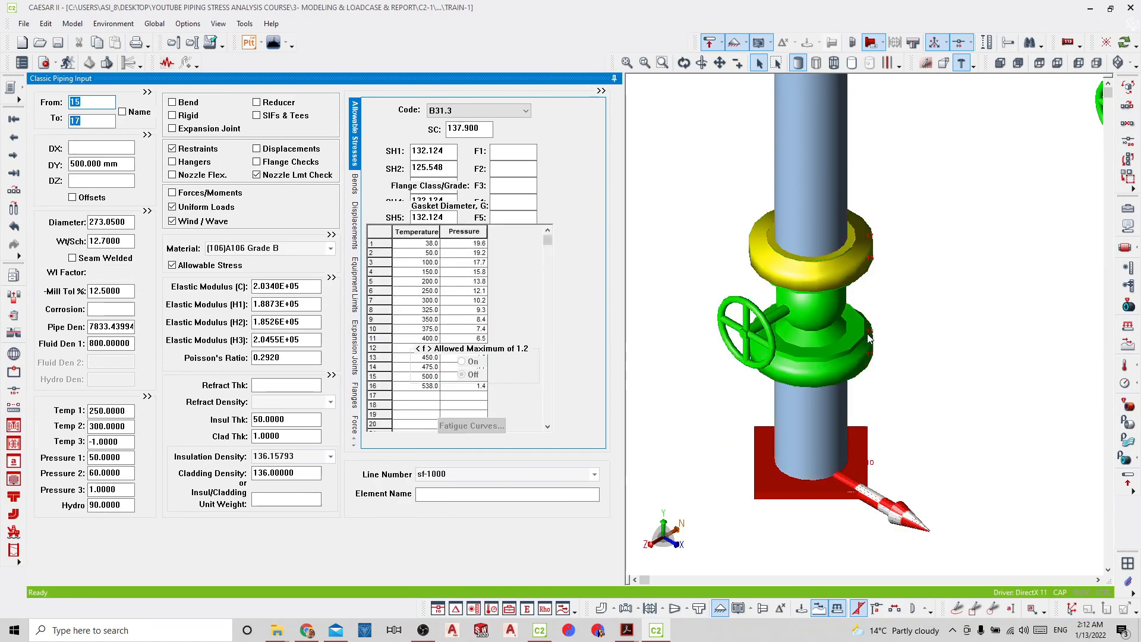
scroll(969, 340, down, 4)
scroll(969, 340, down, 3)
click(899, 350)
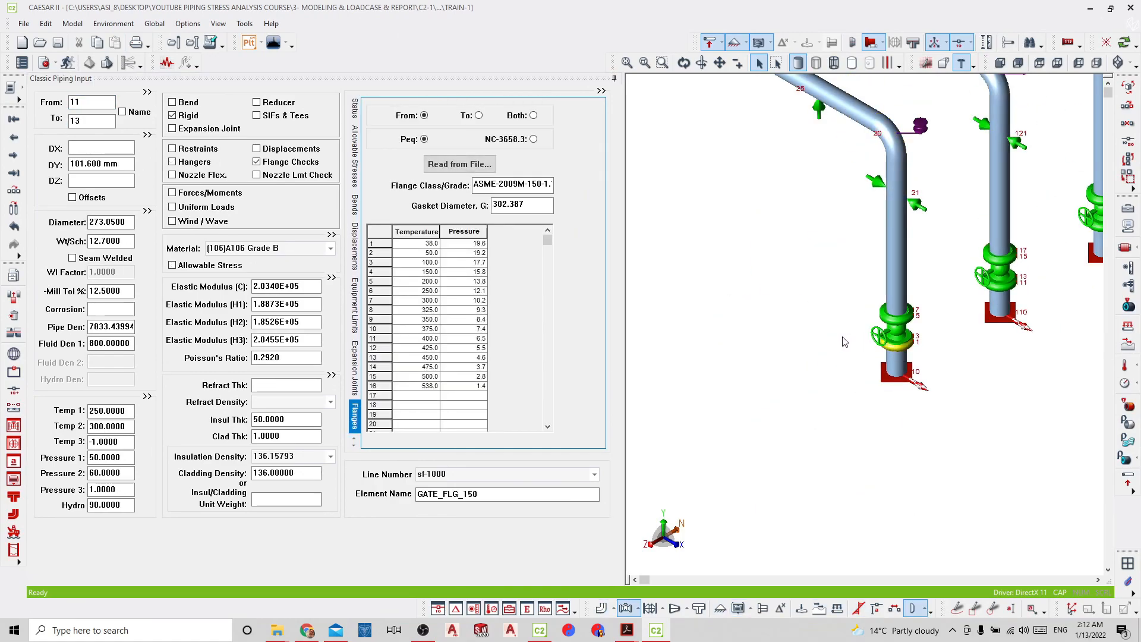
Step: Read the flange rating of element 11–13 from file as ASME-2009M, class 600, grade 1.1
drag(843, 339, 760, 358)
click(458, 165)
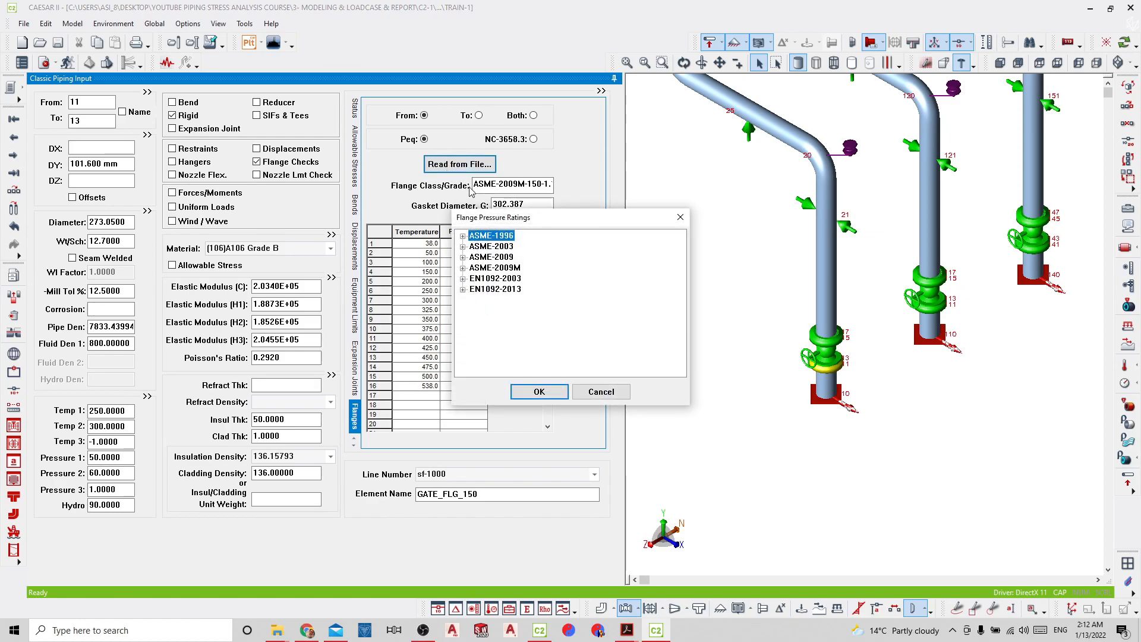
click(462, 268)
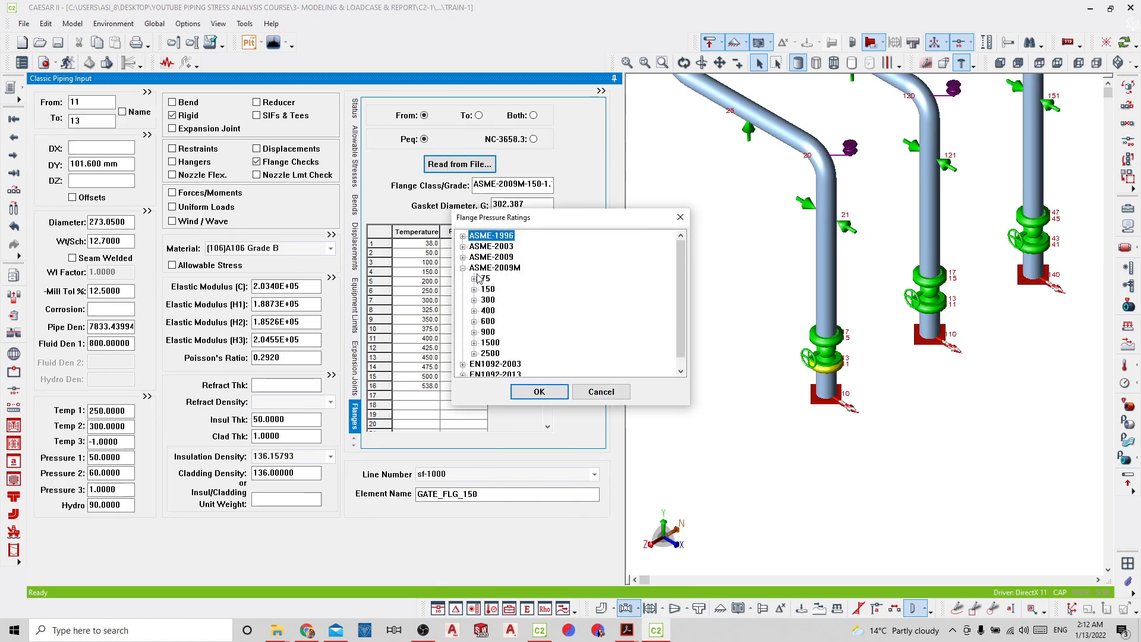
drag(504, 216, 608, 202)
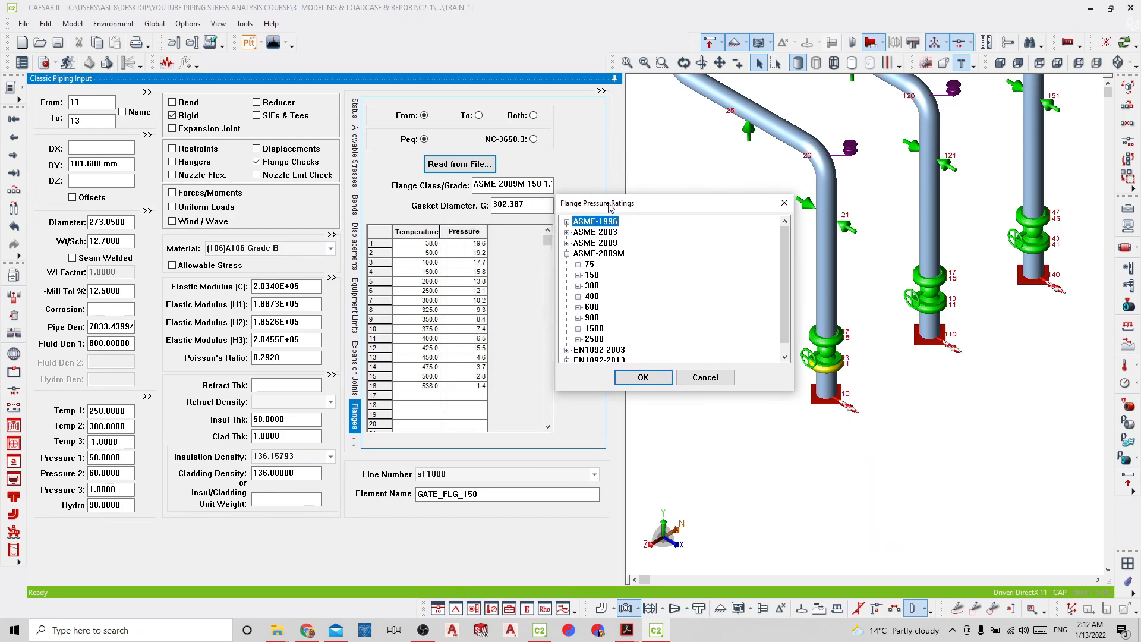
click(592, 308)
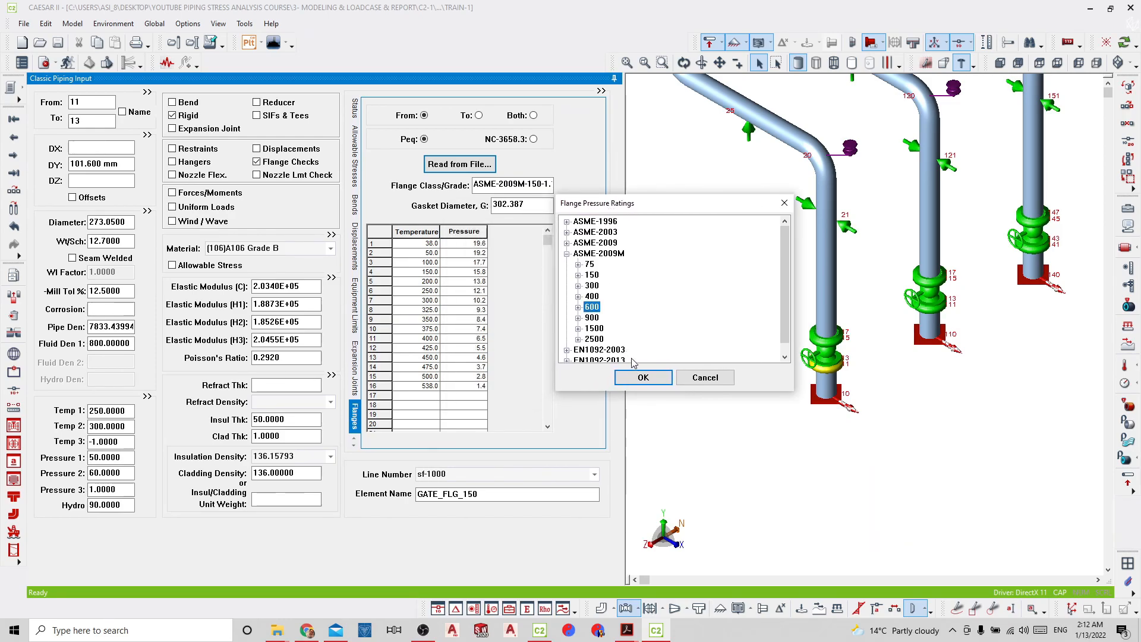
click(639, 380)
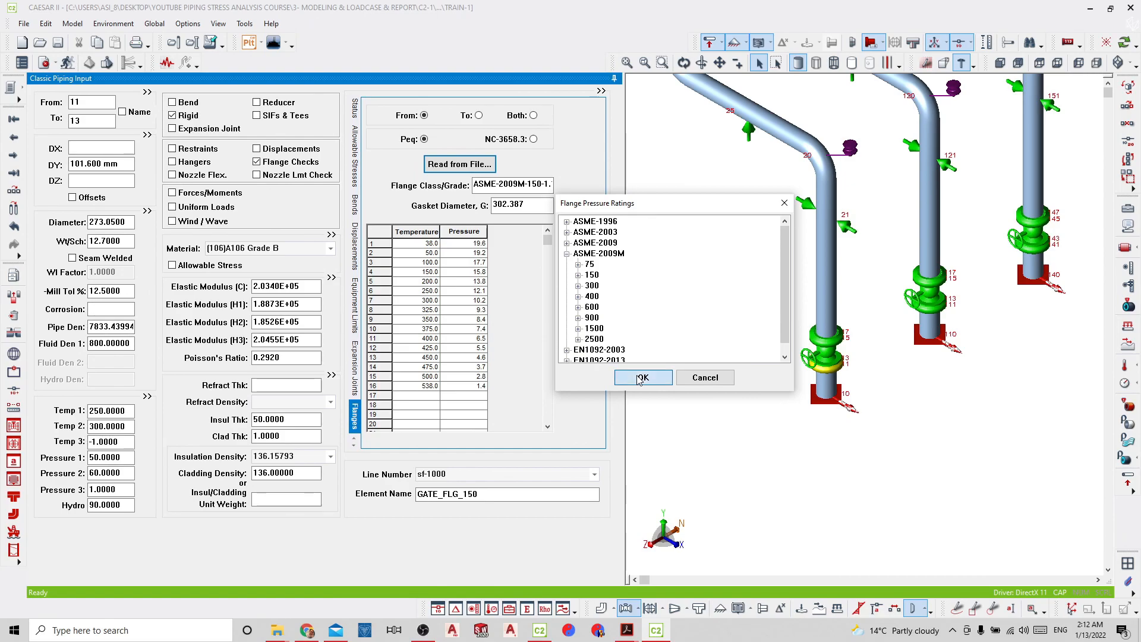
click(578, 307)
click(601, 233)
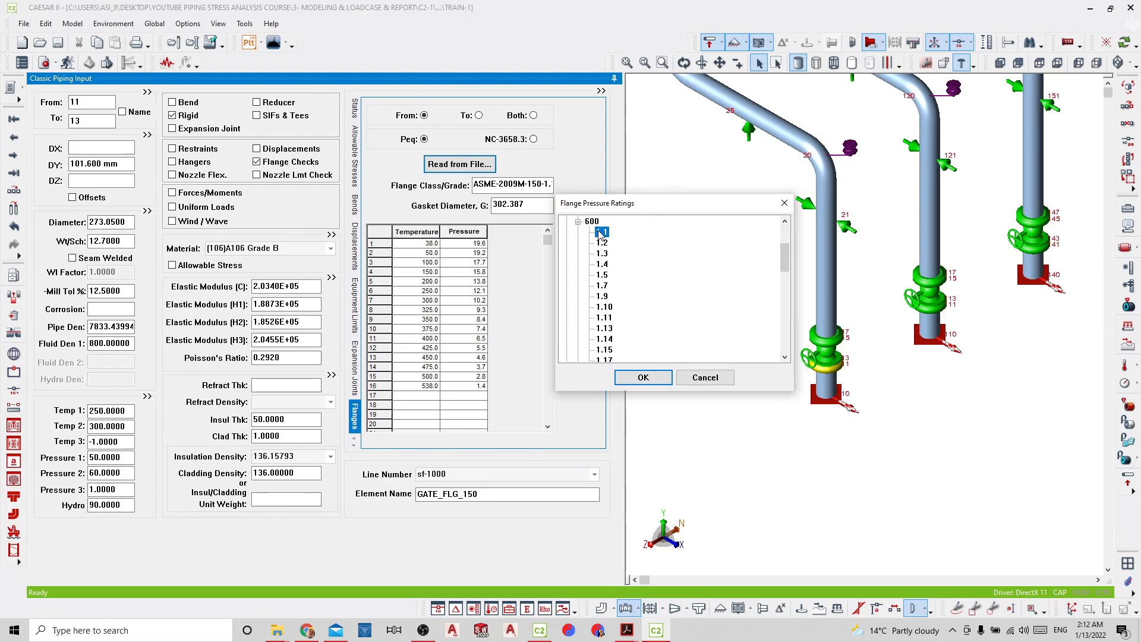
click(632, 379)
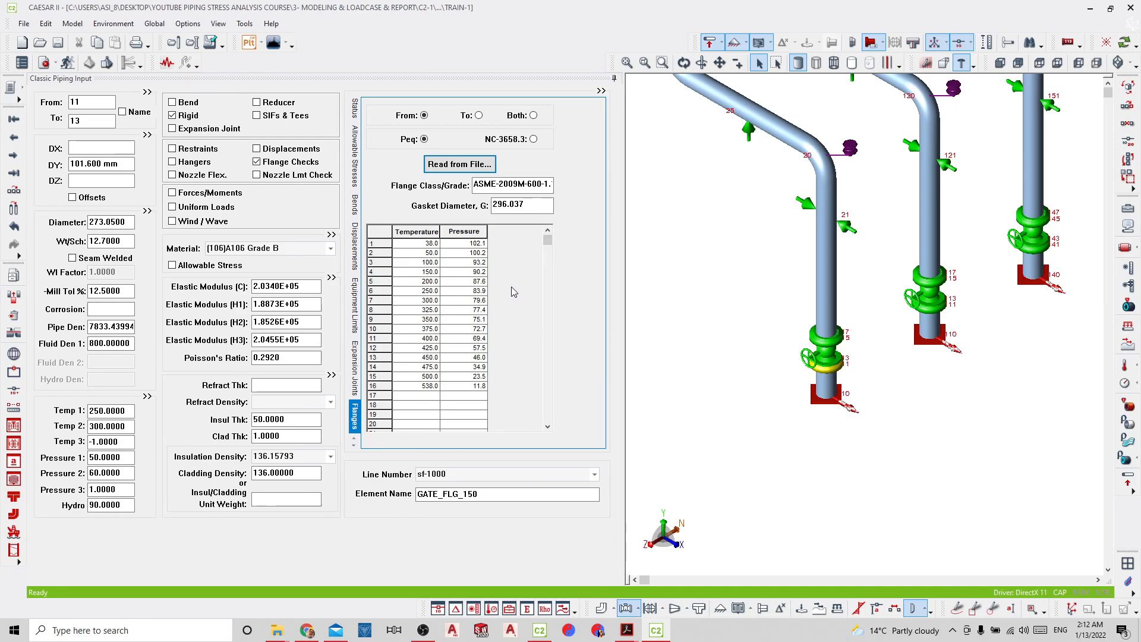
Step: Set the flange check of valve element 13–15 to the ASME-2009M class 600, grade 1.1 rating read from file
click(826, 349)
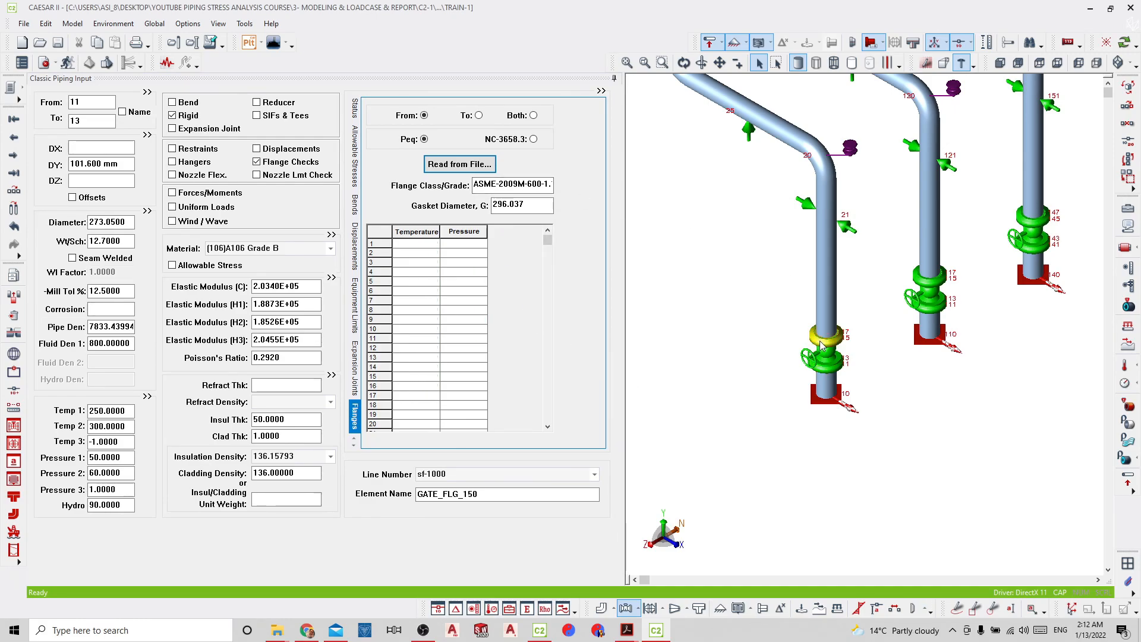
click(825, 363)
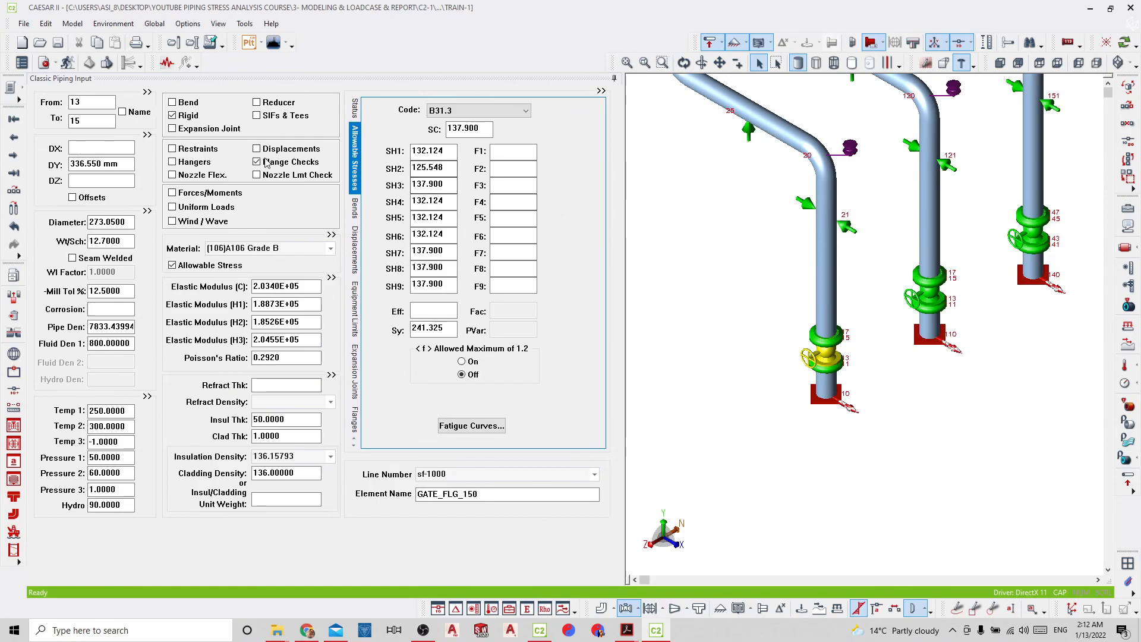
double_click(292, 167)
click(461, 164)
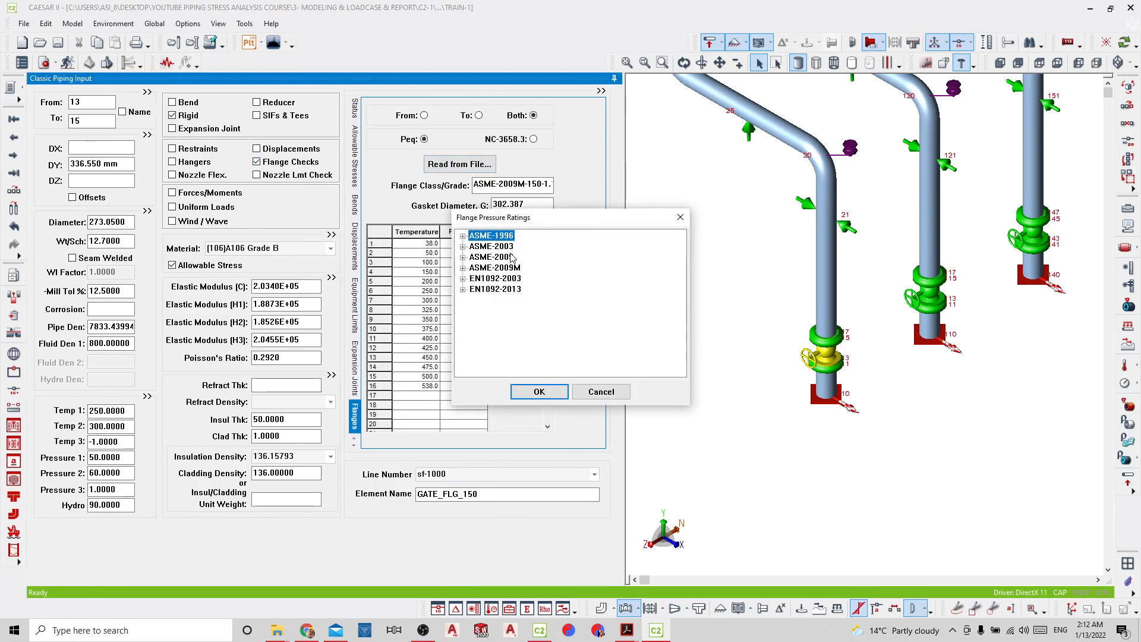
click(463, 268)
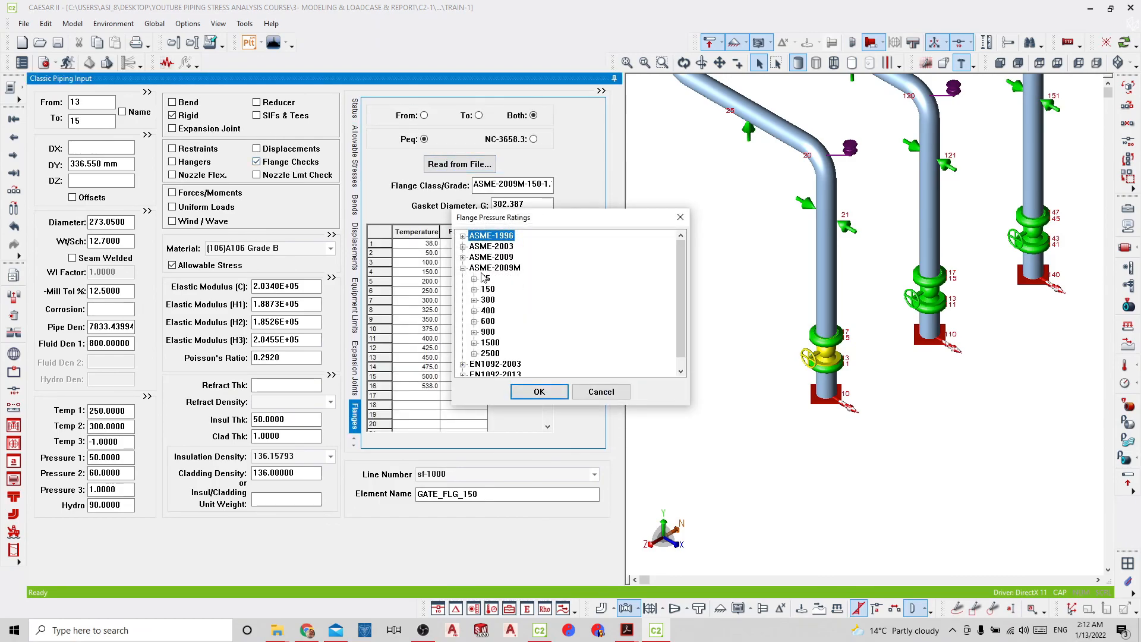
click(473, 321)
click(498, 246)
click(540, 392)
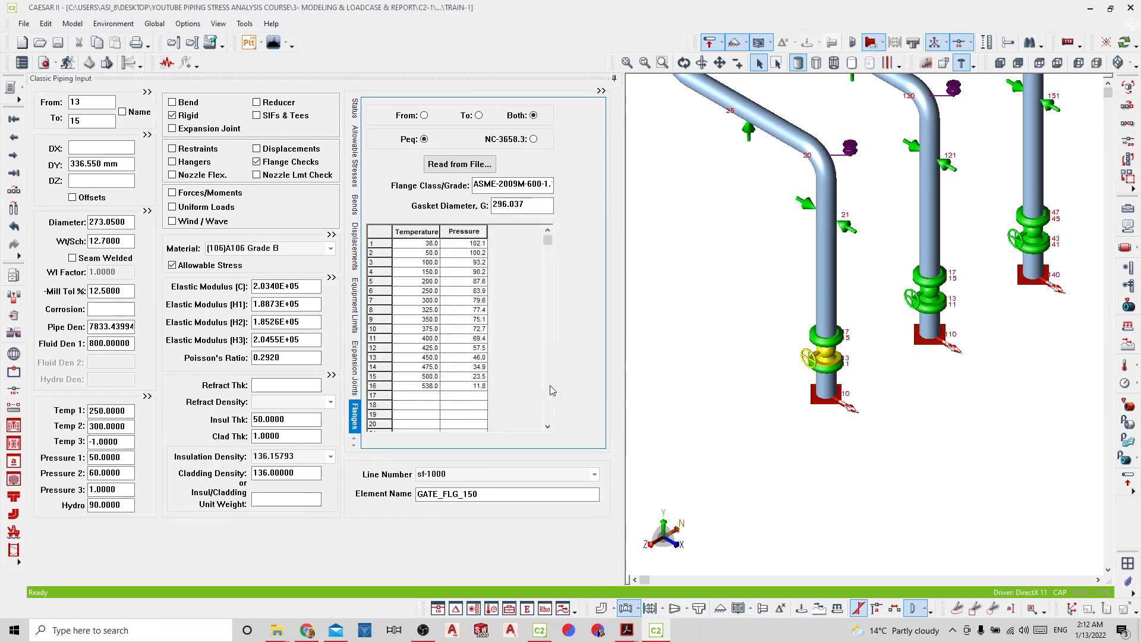
Step: Apply the ASME-2009M class 600, grade 1.1 rating from file to the second valve's lower flange, element 111–113
click(938, 321)
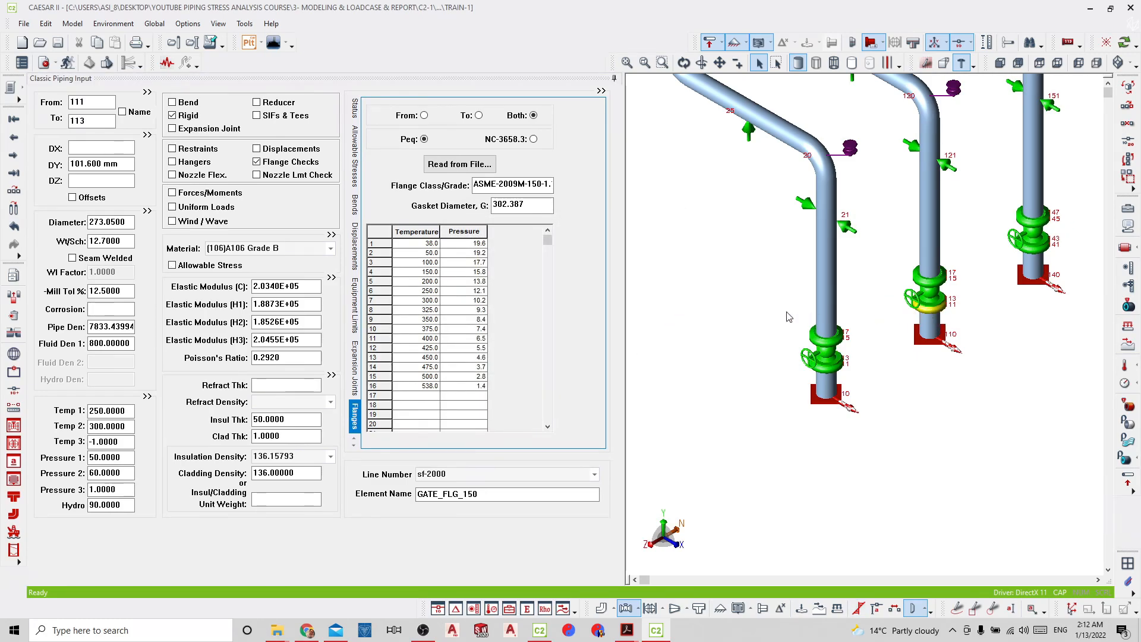
click(470, 169)
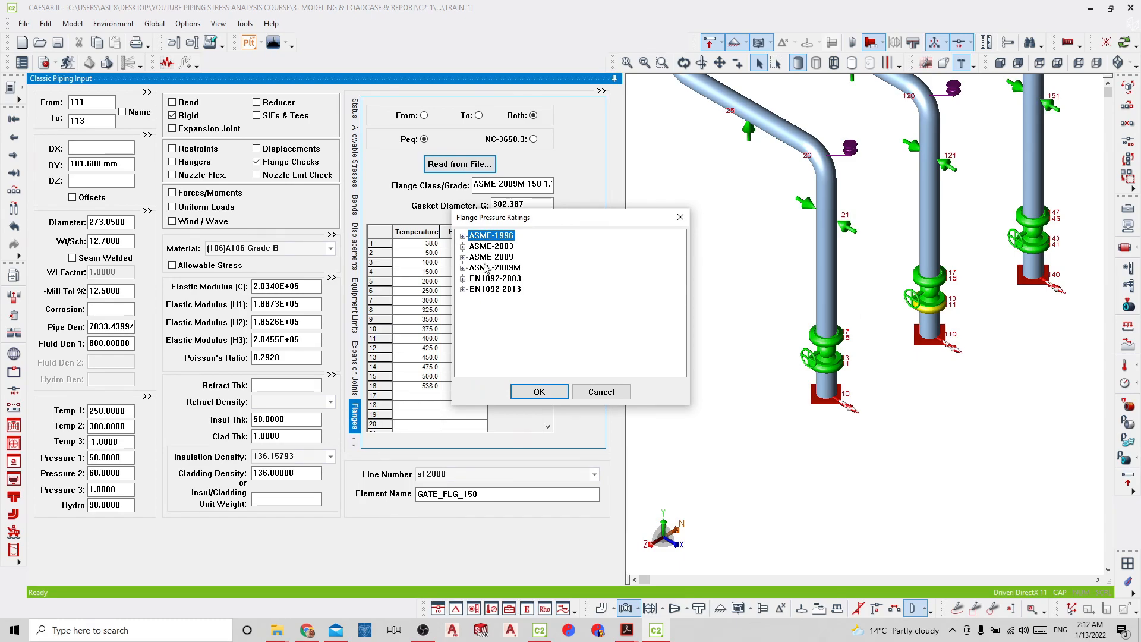
click(464, 268)
click(474, 321)
click(499, 247)
click(539, 391)
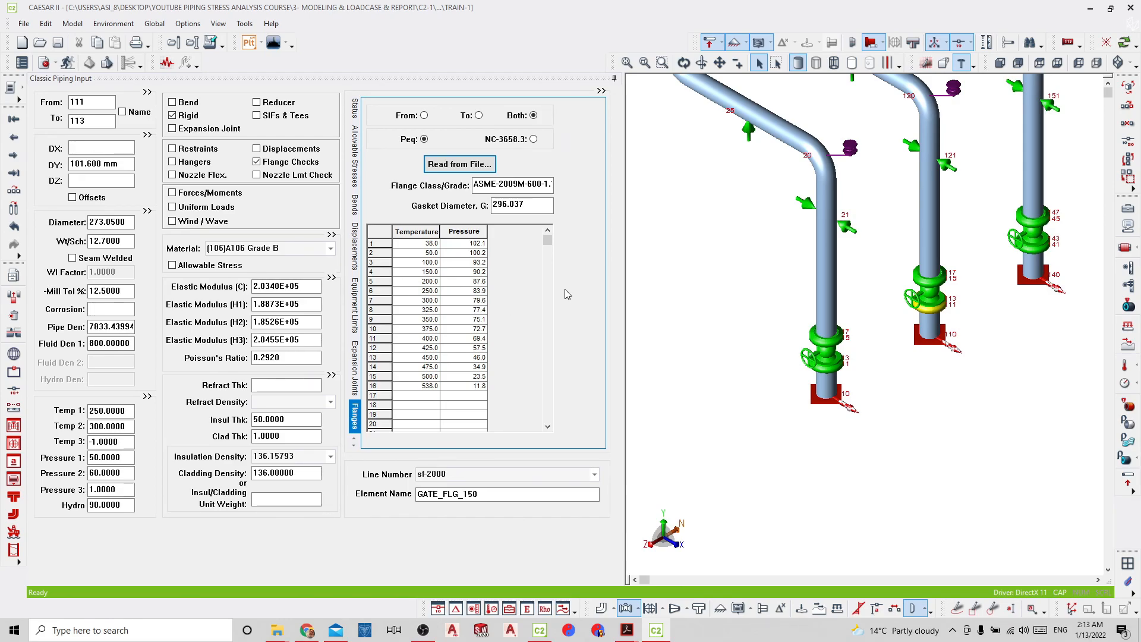
Step: Set the flange check of the second valve's body, element 113–115, to the ASME-2009M class 600, grade 1.1 rating from file
click(930, 297)
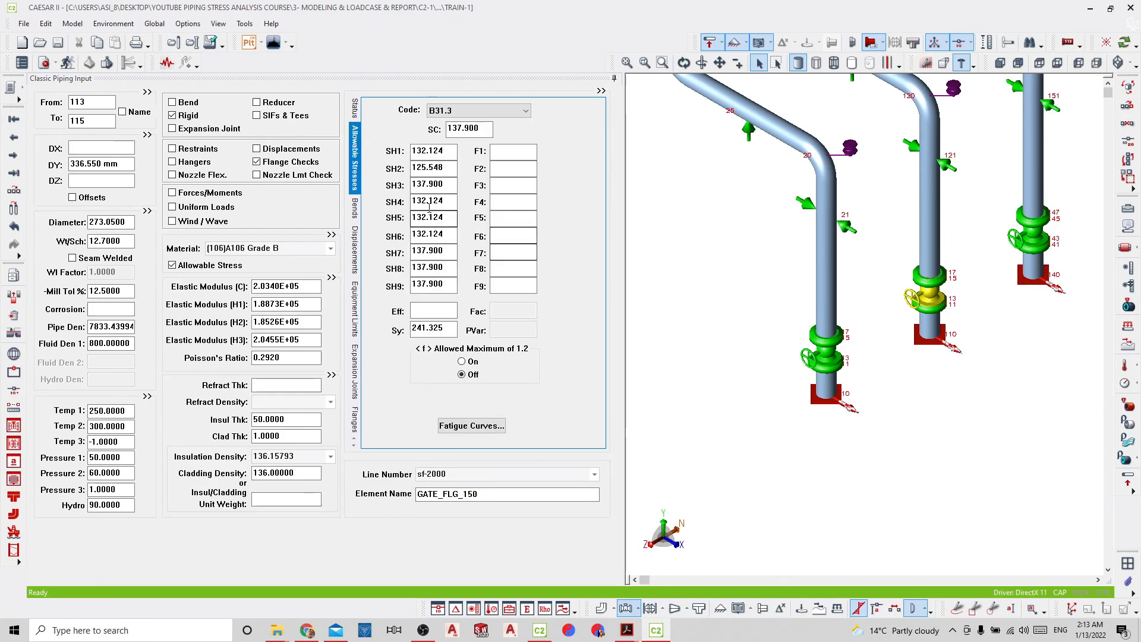
double_click(291, 163)
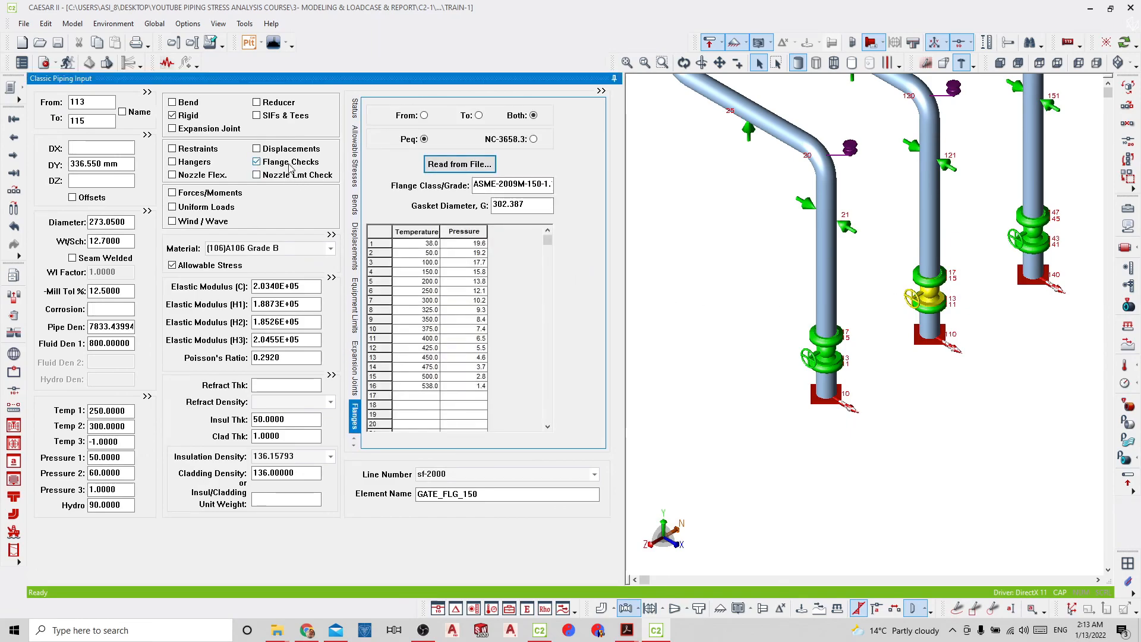
click(466, 166)
click(464, 268)
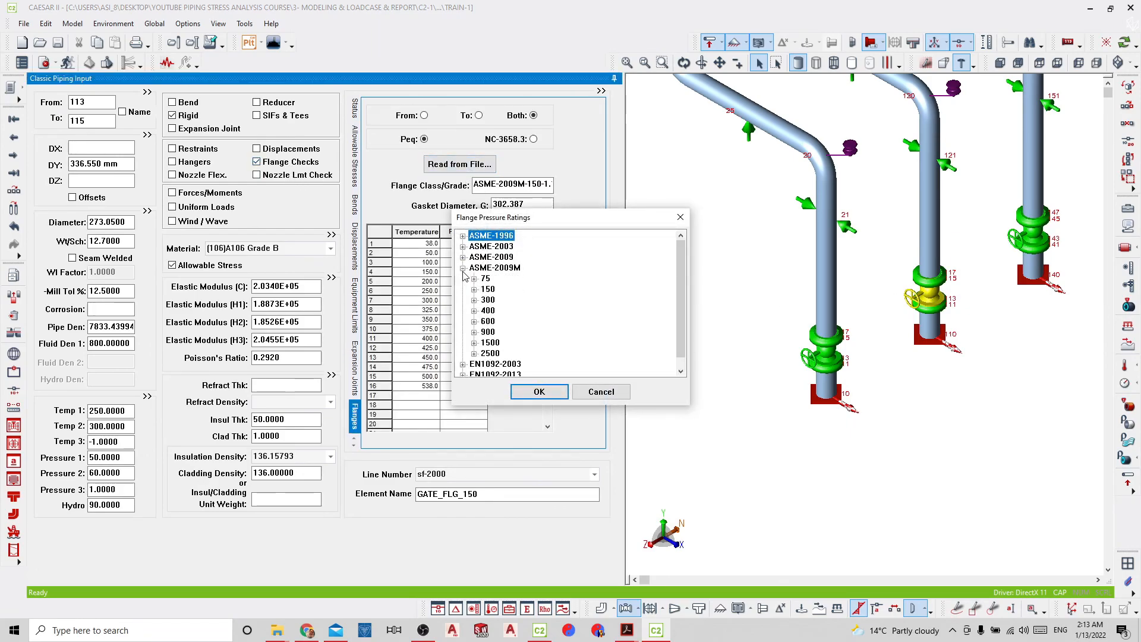
click(474, 321)
click(498, 247)
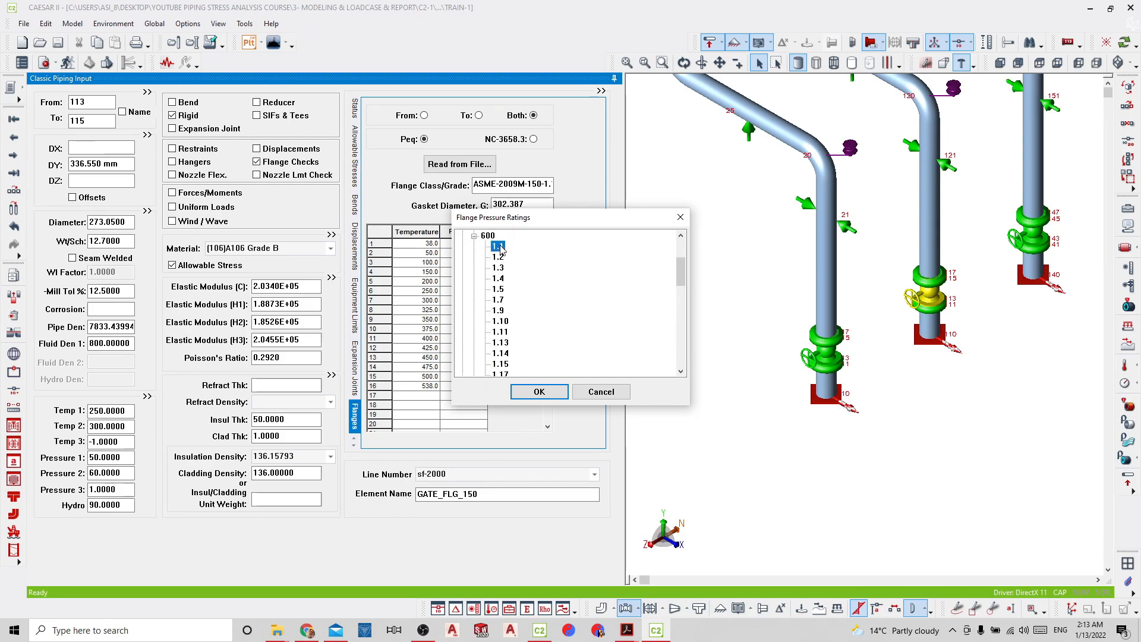
click(533, 390)
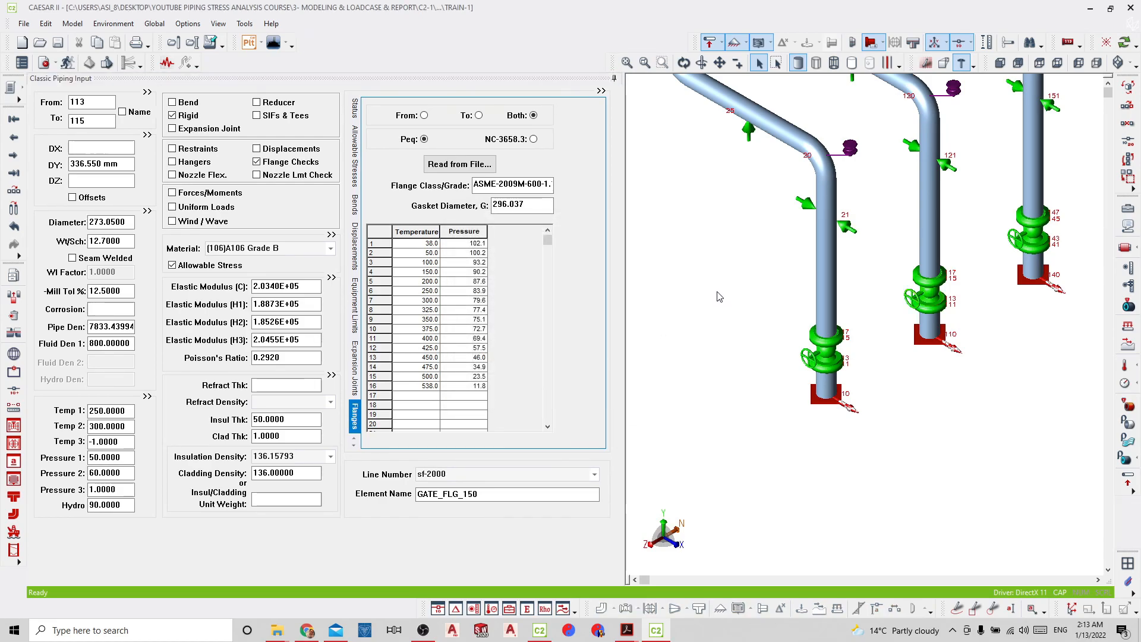
Step: Read the ASME-2009M class 600, grade 1.1 rating from file for the third valve's lower flange, element 141–143
click(1032, 259)
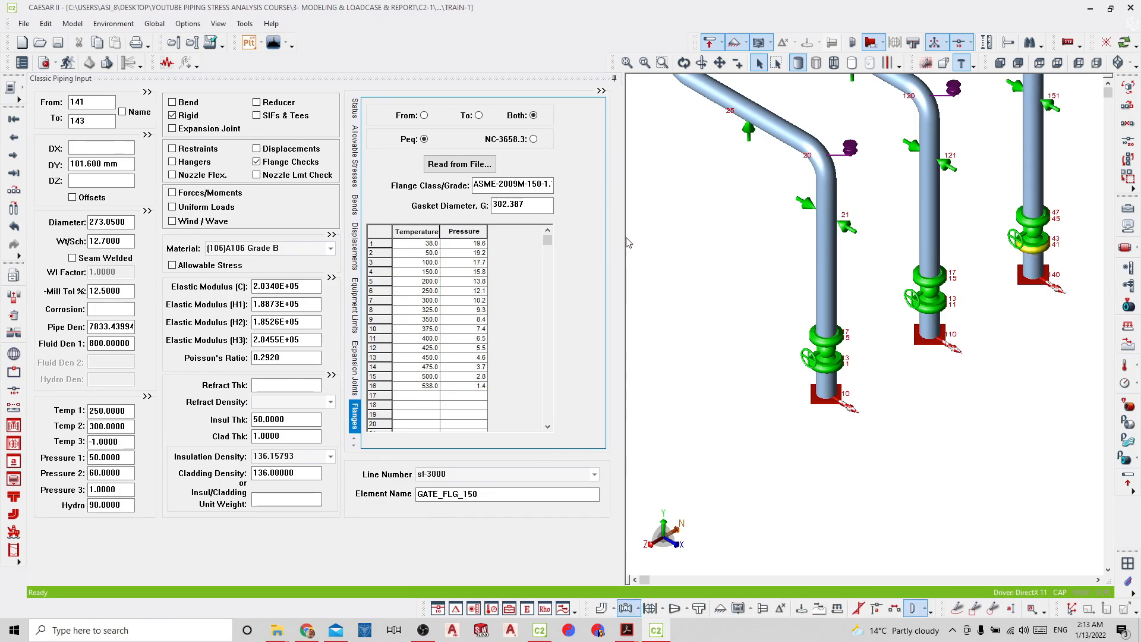
click(458, 164)
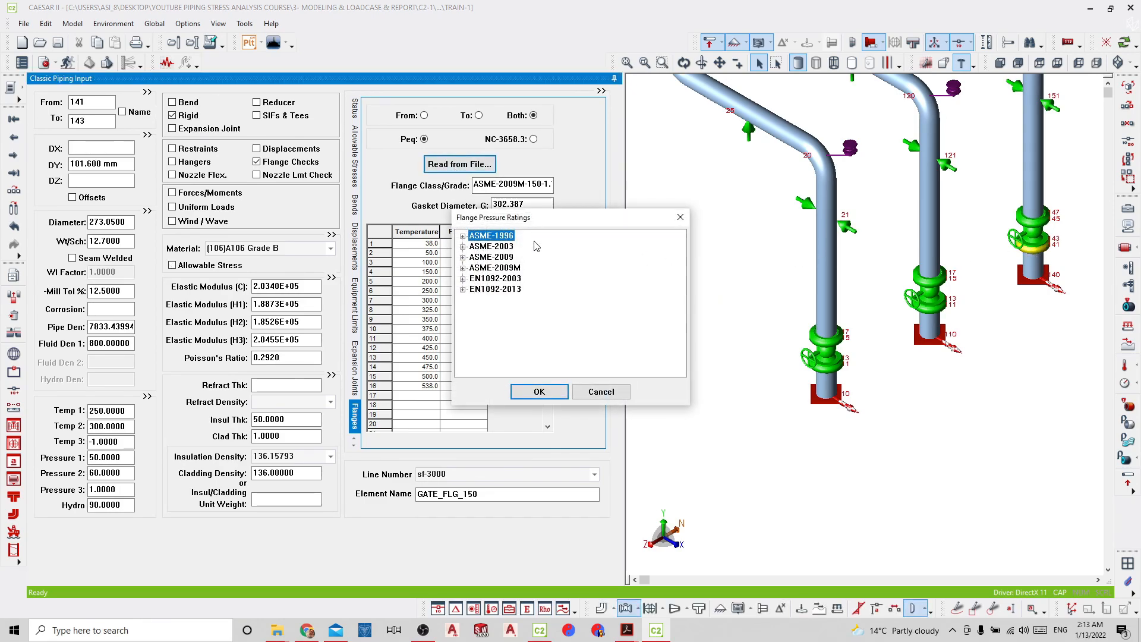
click(464, 268)
click(474, 321)
click(501, 251)
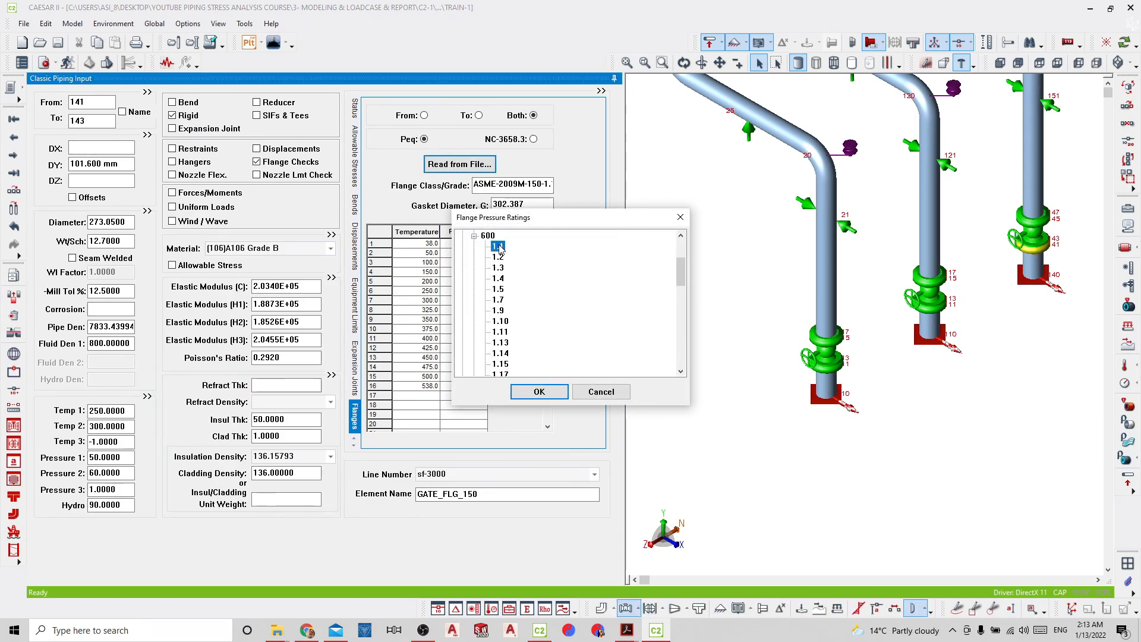
click(539, 391)
Step: Change the flange rating of the third valve's body, element 143–145, to ASME-2009M class 600 from file
click(1028, 236)
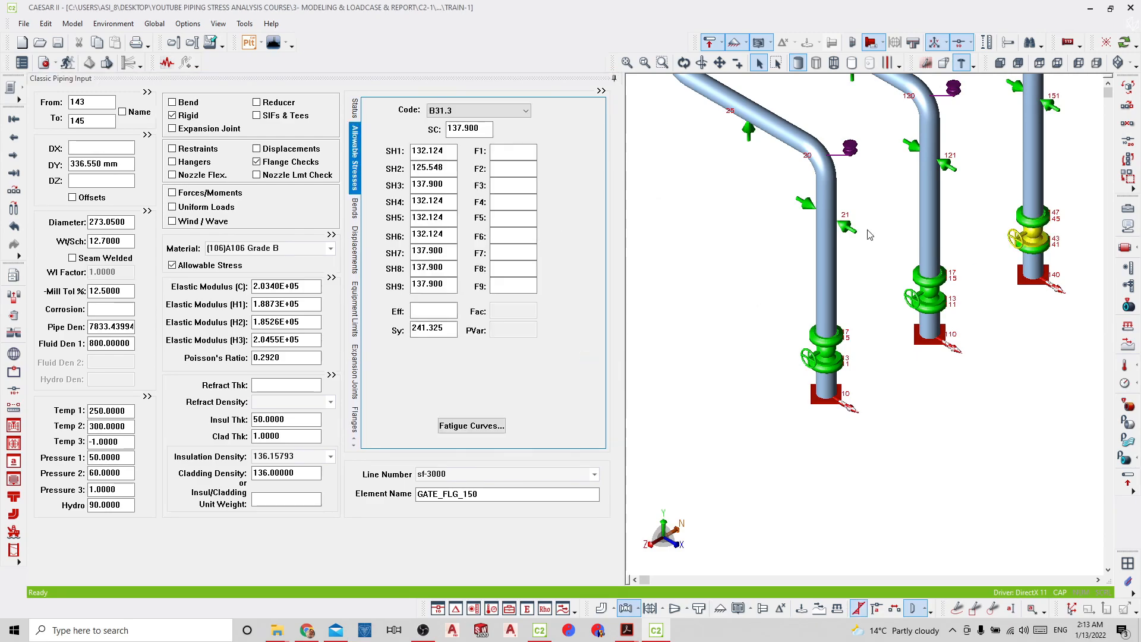
double_click(276, 168)
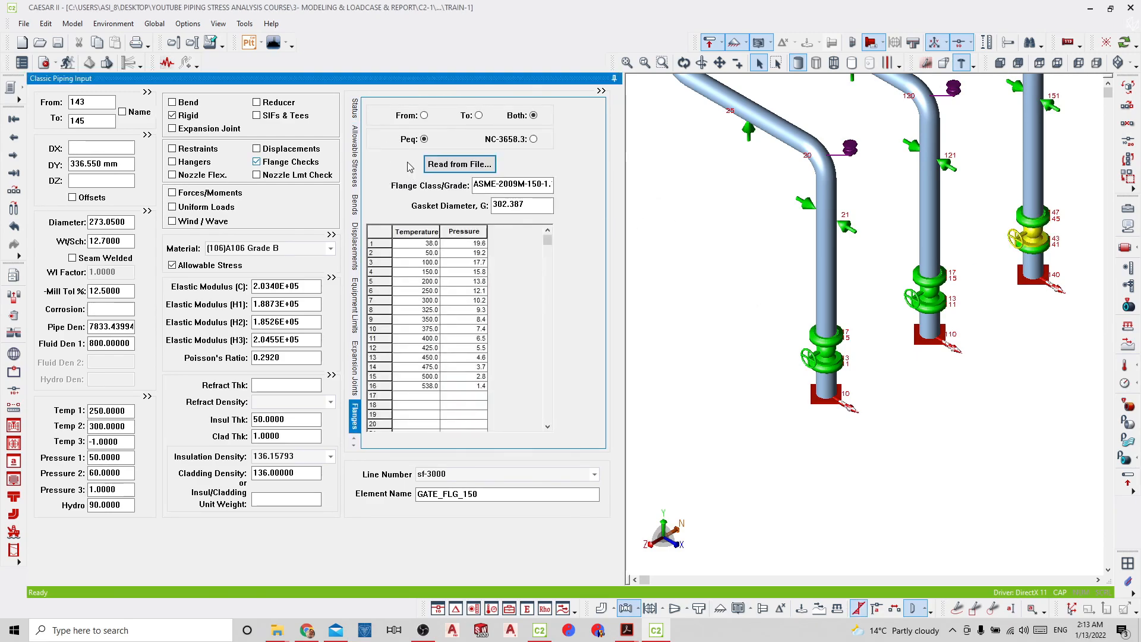
click(447, 165)
click(464, 268)
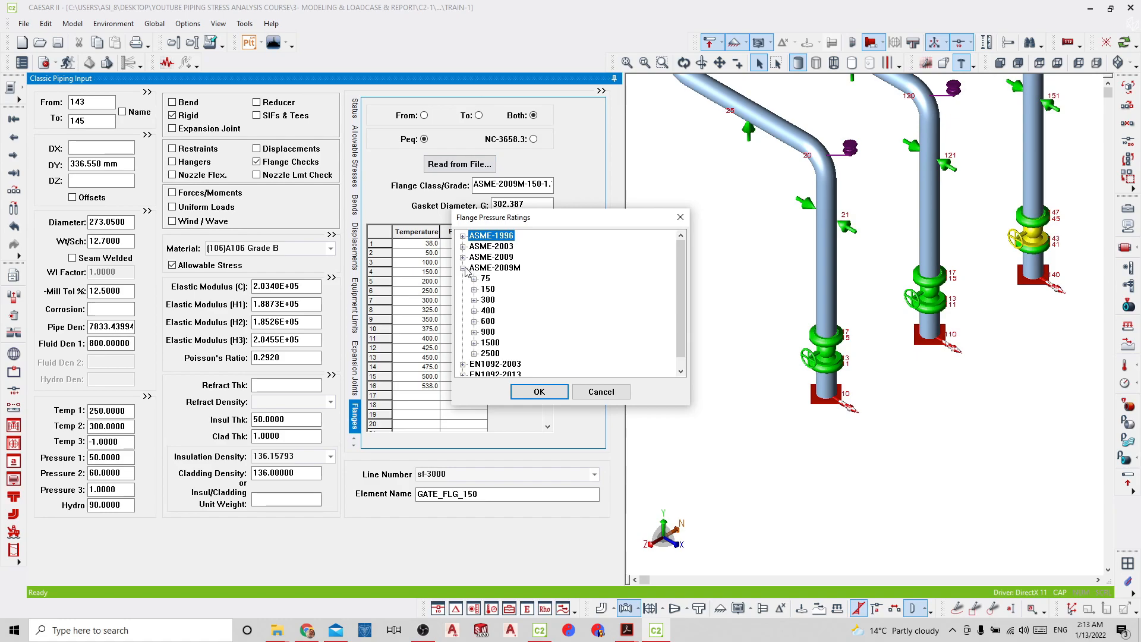
click(475, 310)
click(534, 389)
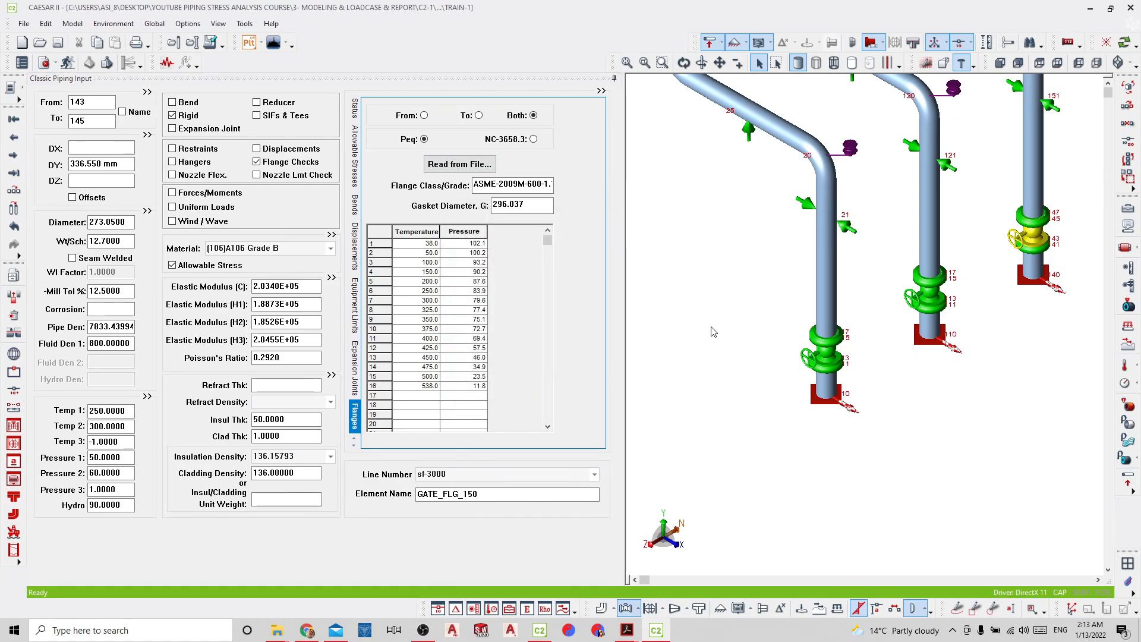
Step: Rerun the static analysis and review the Flange Peq report for load case 9 (OPE) W+T1+P1+H
click(76, 69)
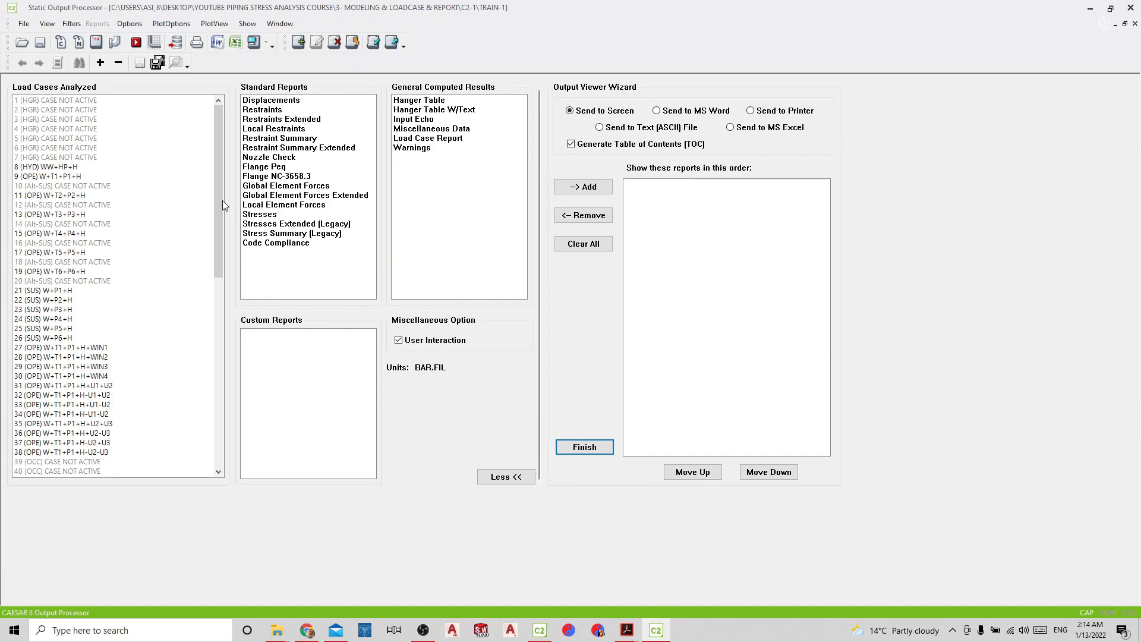
click(57, 177)
click(267, 169)
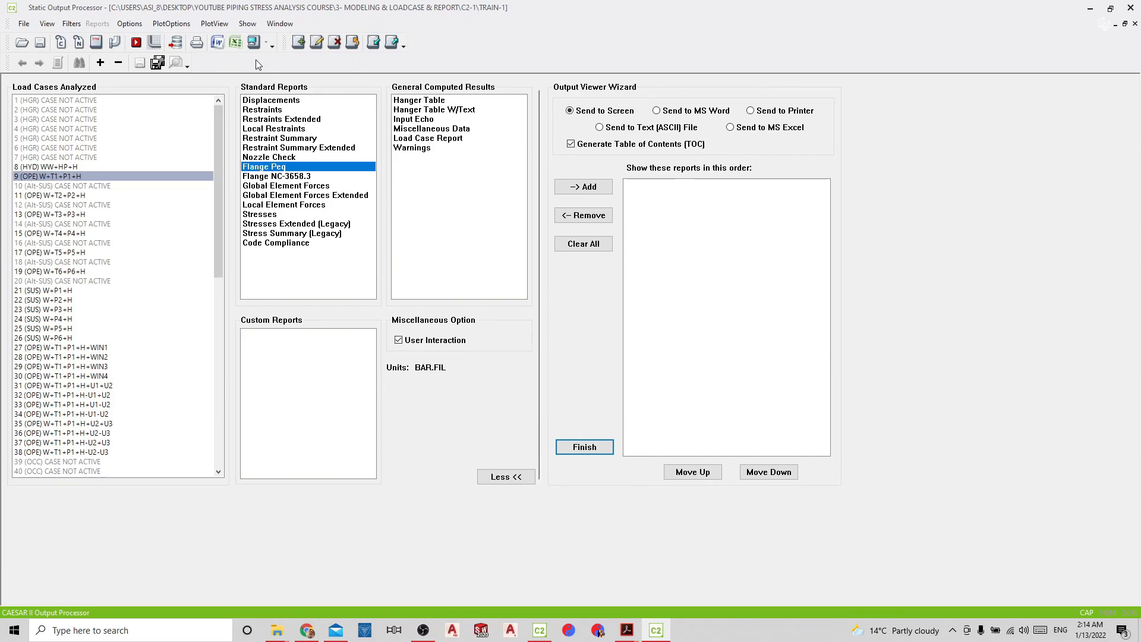
click(254, 42)
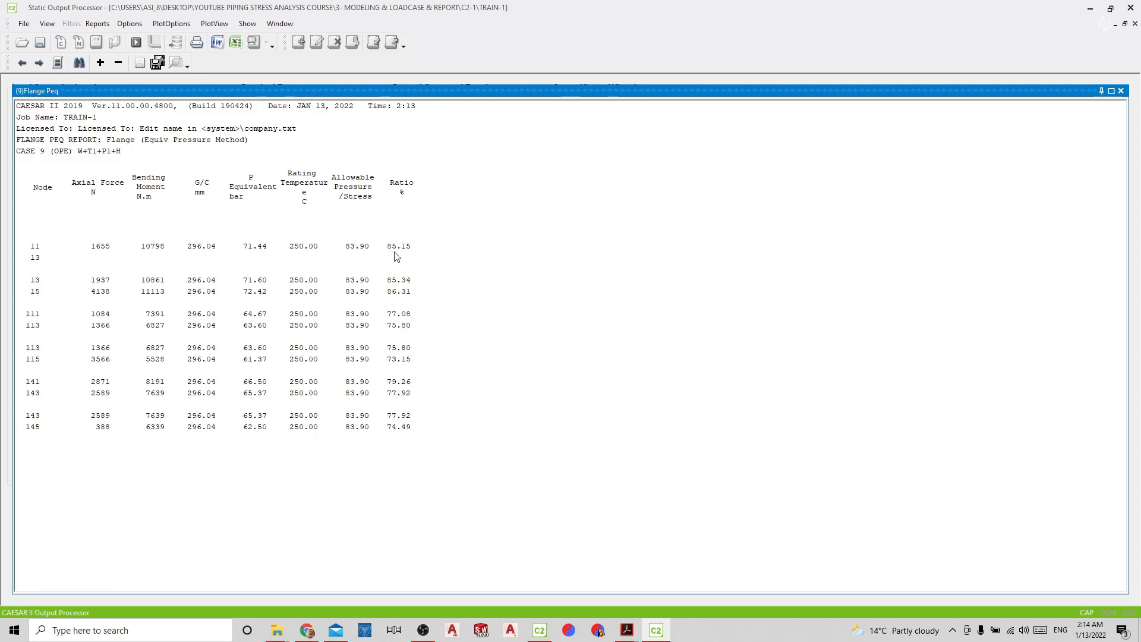
click(1121, 91)
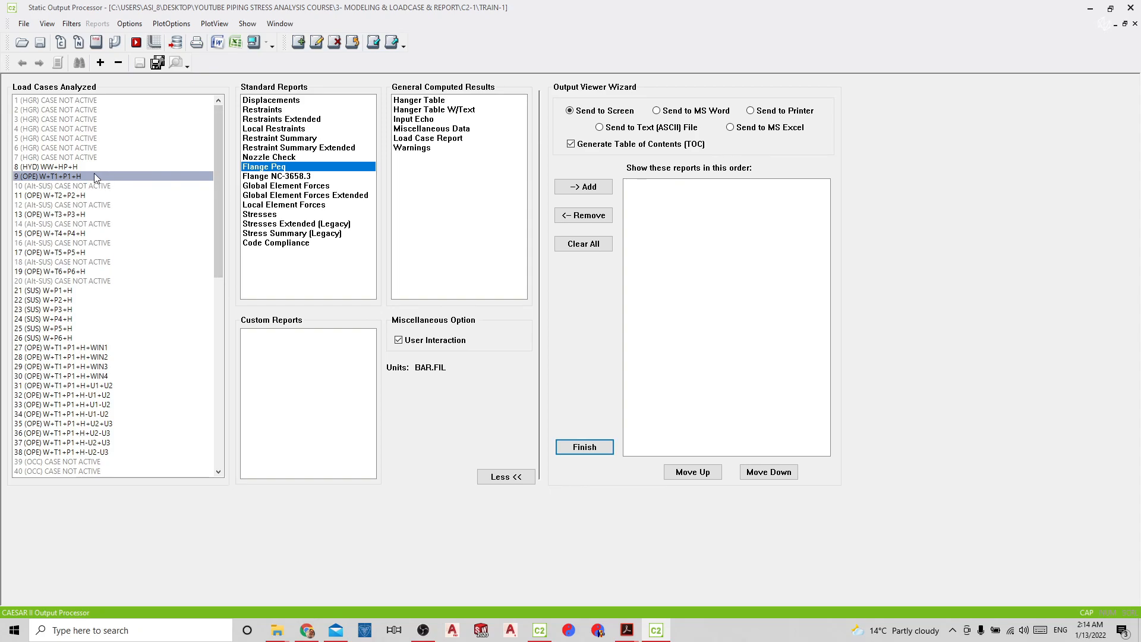
Step: Review the Nozzle Check report for load case 9 (OPE) W+T1+P1+H on screen, then close it
click(284, 158)
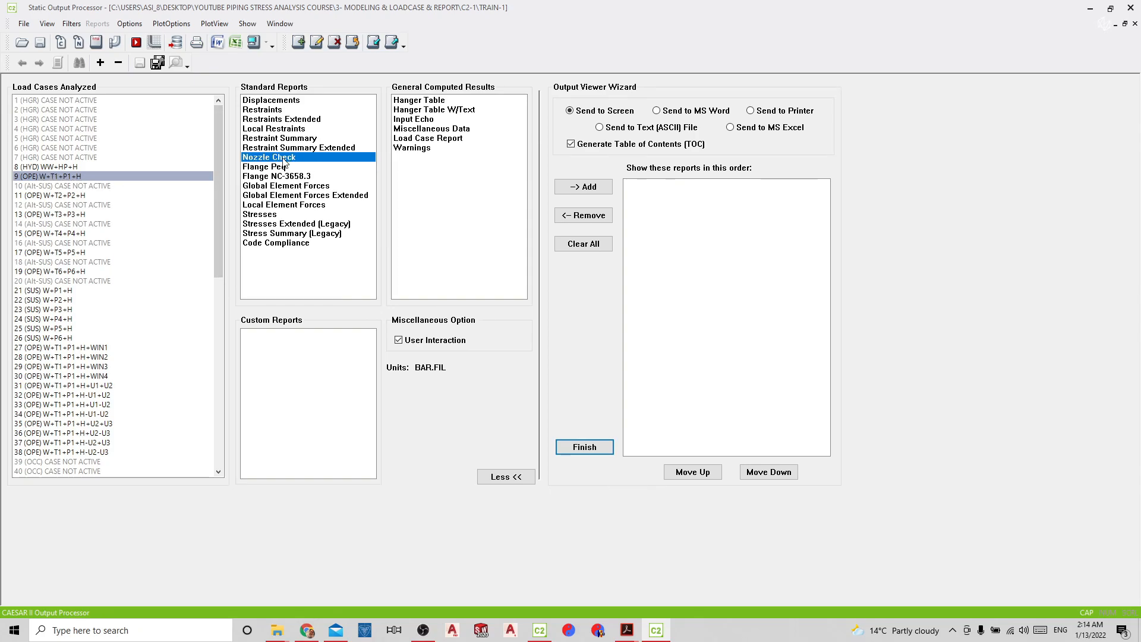
click(255, 46)
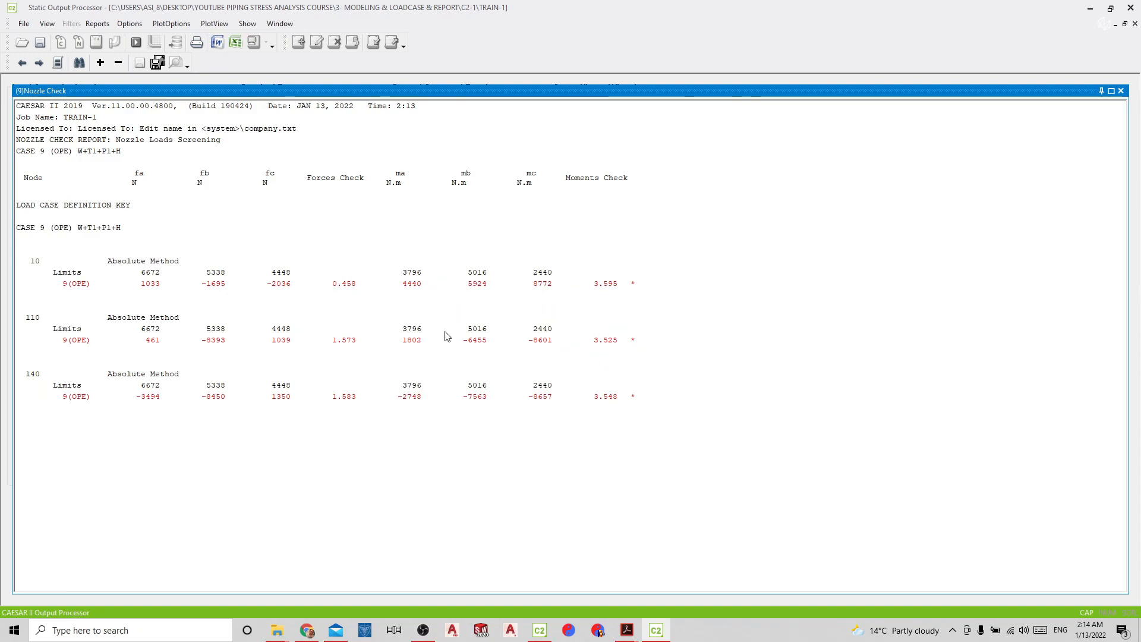
click(1121, 91)
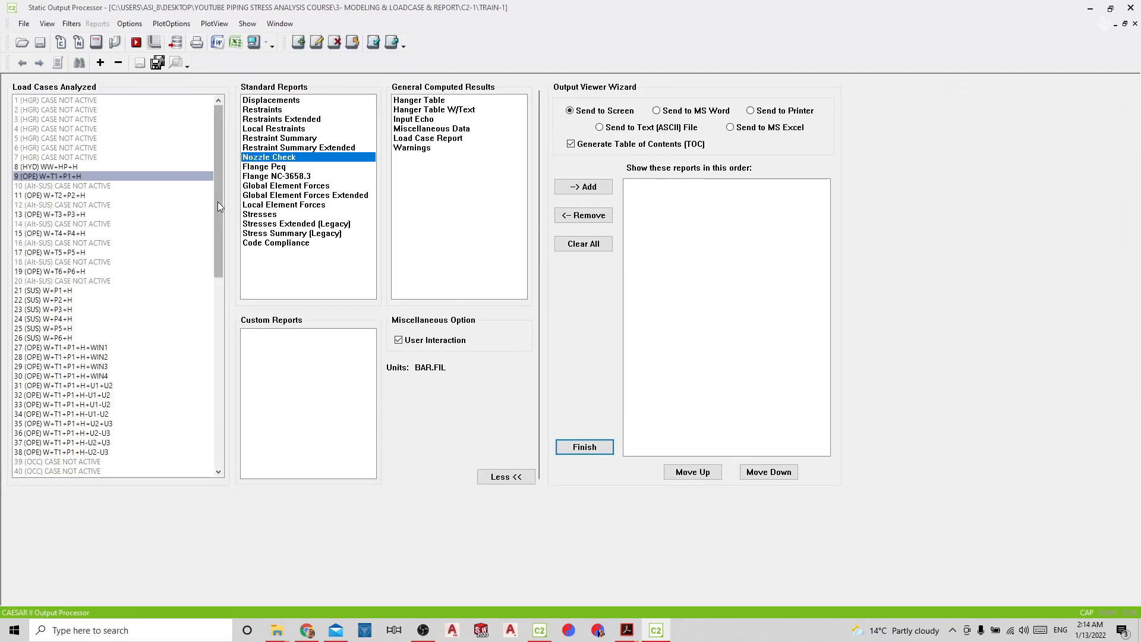
Step: Display the Displacements report for sustained load case 21 (SUS) W+P1+H
click(269, 101)
drag(74, 290, 80, 333)
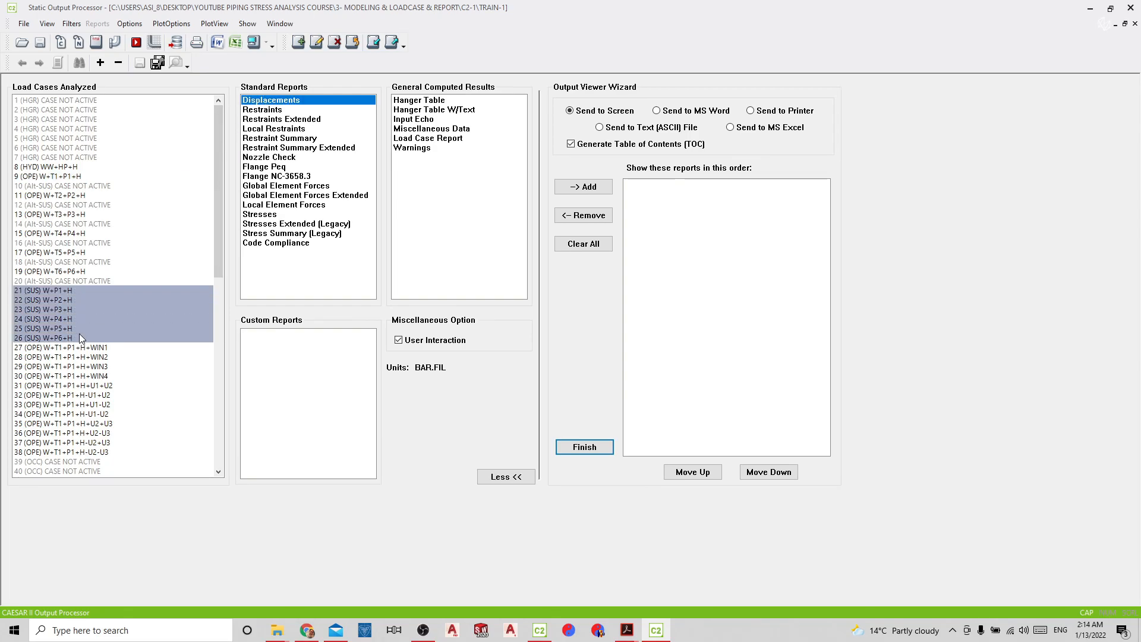
click(77, 291)
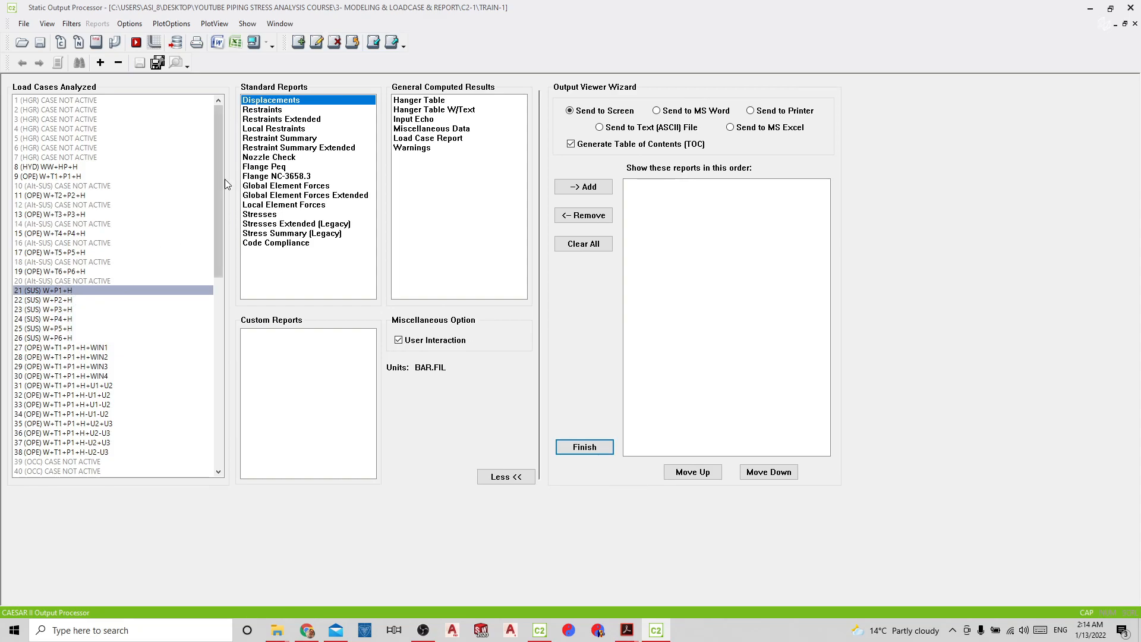
click(252, 43)
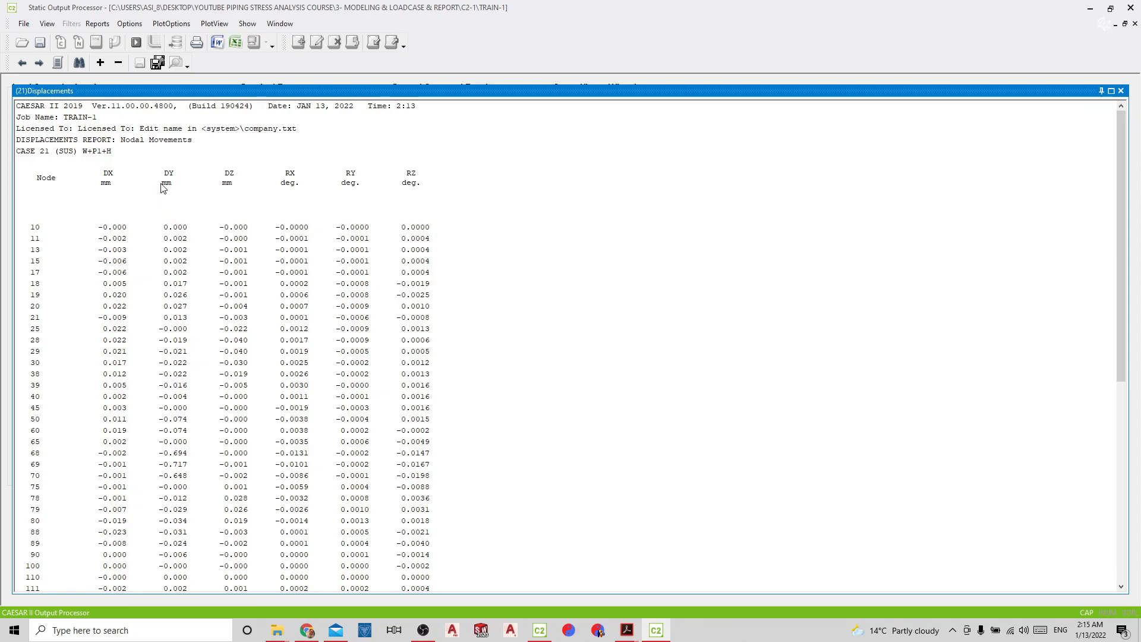
Step: Examine the vertical DY displacements of all nodes in the case 21 report and close it
scroll(146, 202, down, 3)
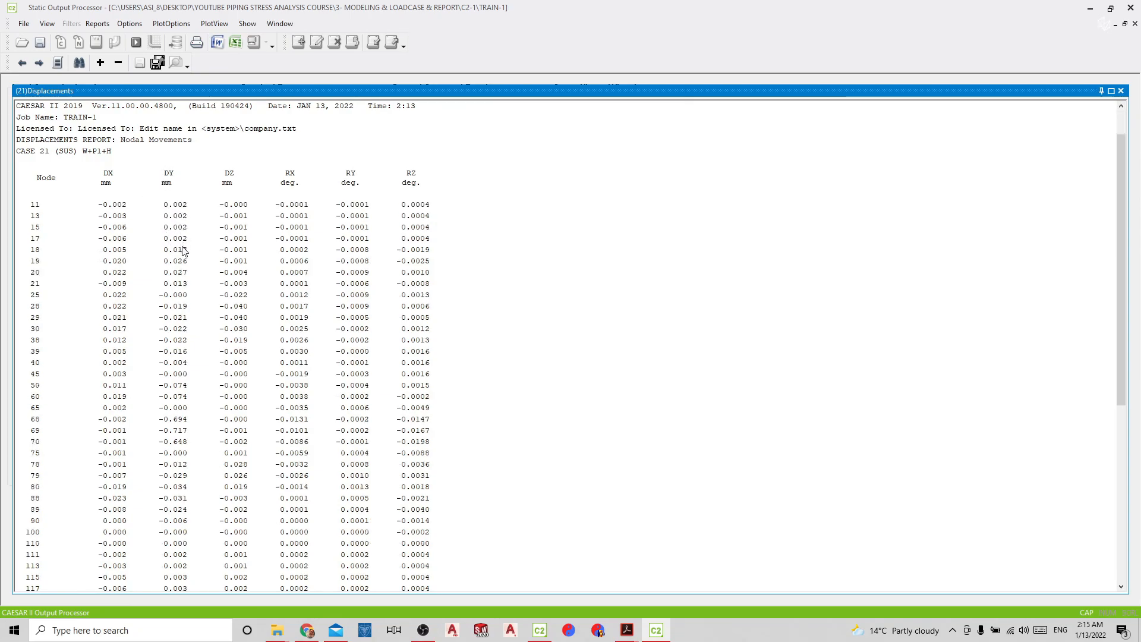
scroll(183, 256, down, 4)
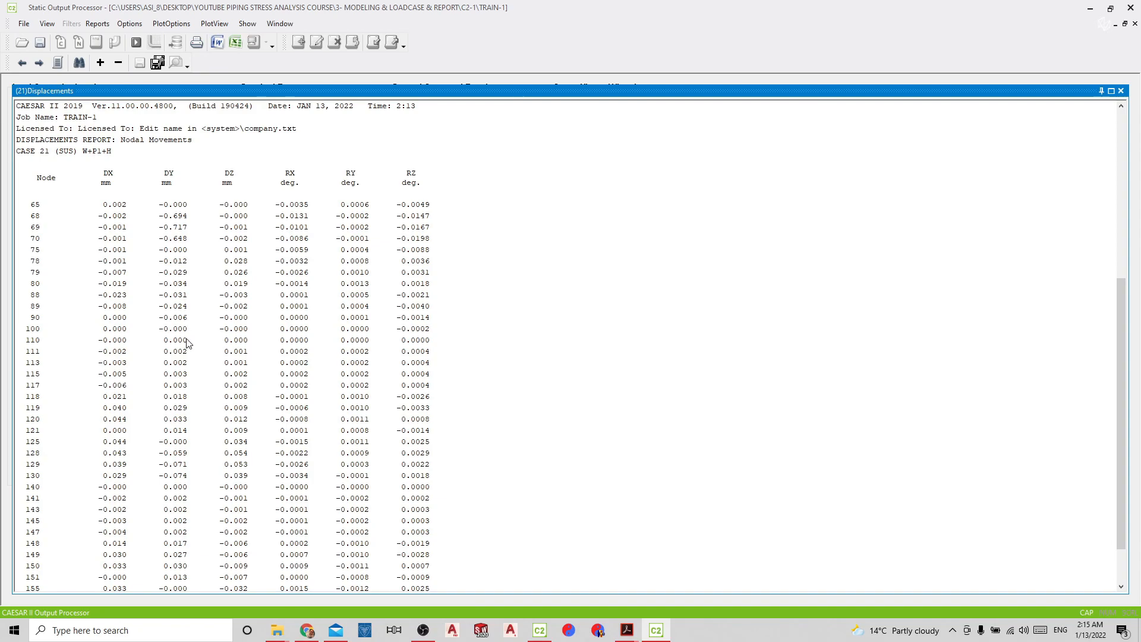
scroll(187, 347, down, 2)
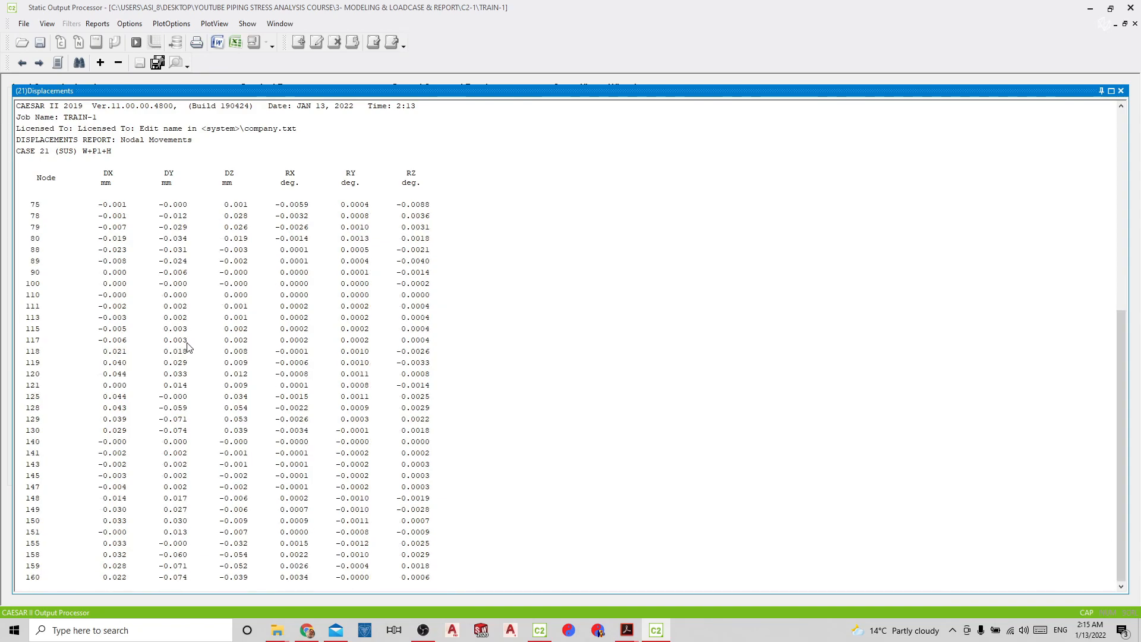
scroll(187, 347, up, 5)
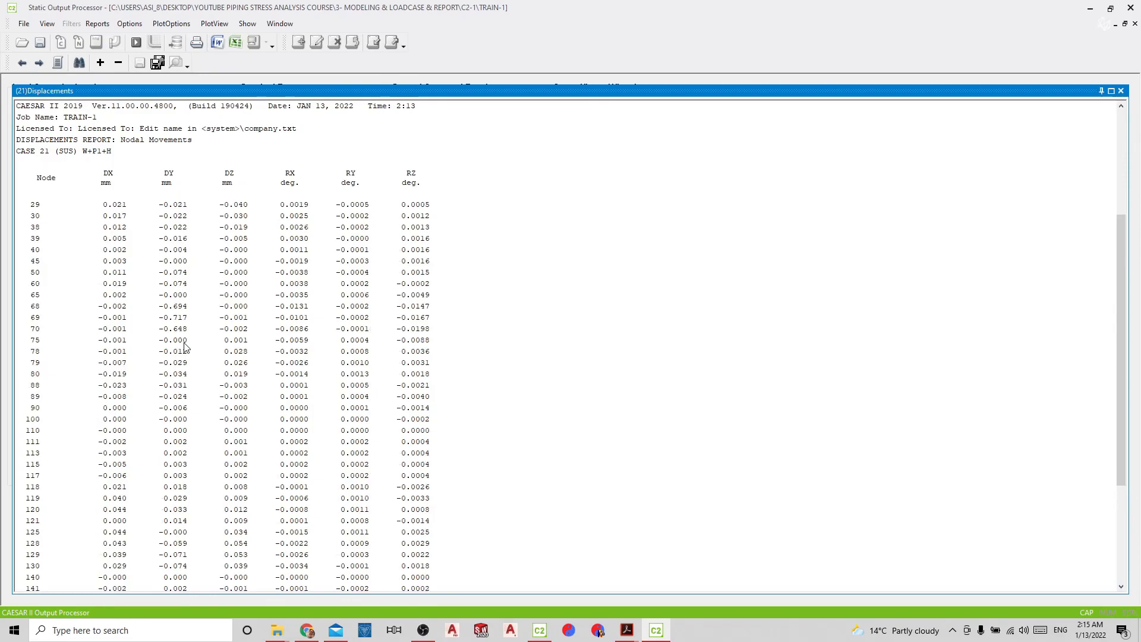
scroll(185, 347, up, 3)
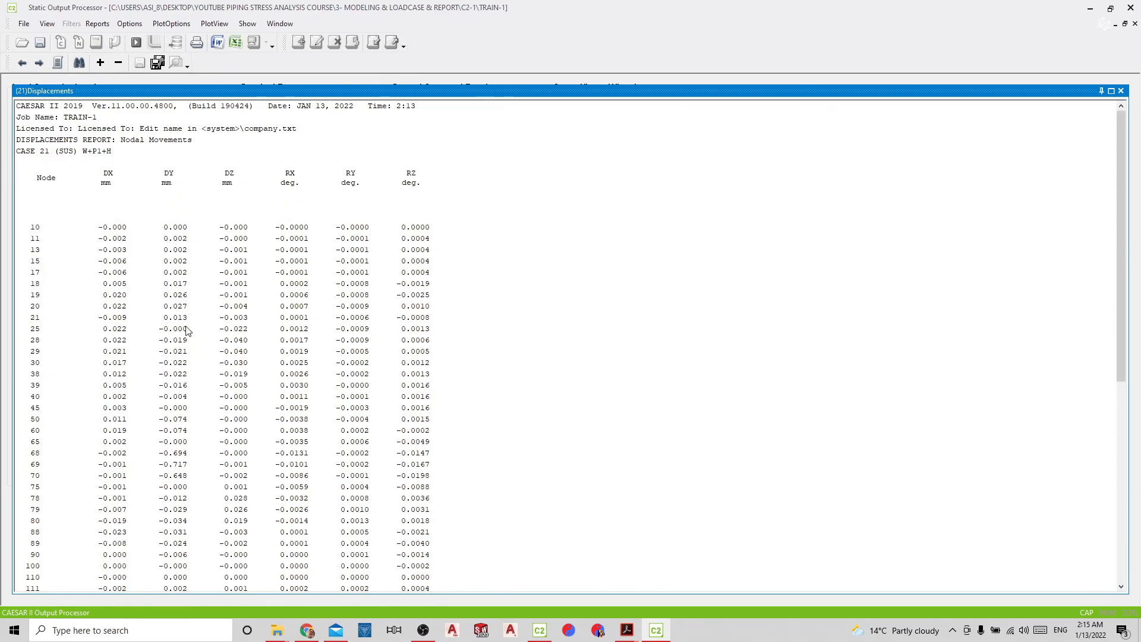
scroll(175, 369, down, 2)
scroll(175, 373, down, 3)
scroll(172, 376, down, 3)
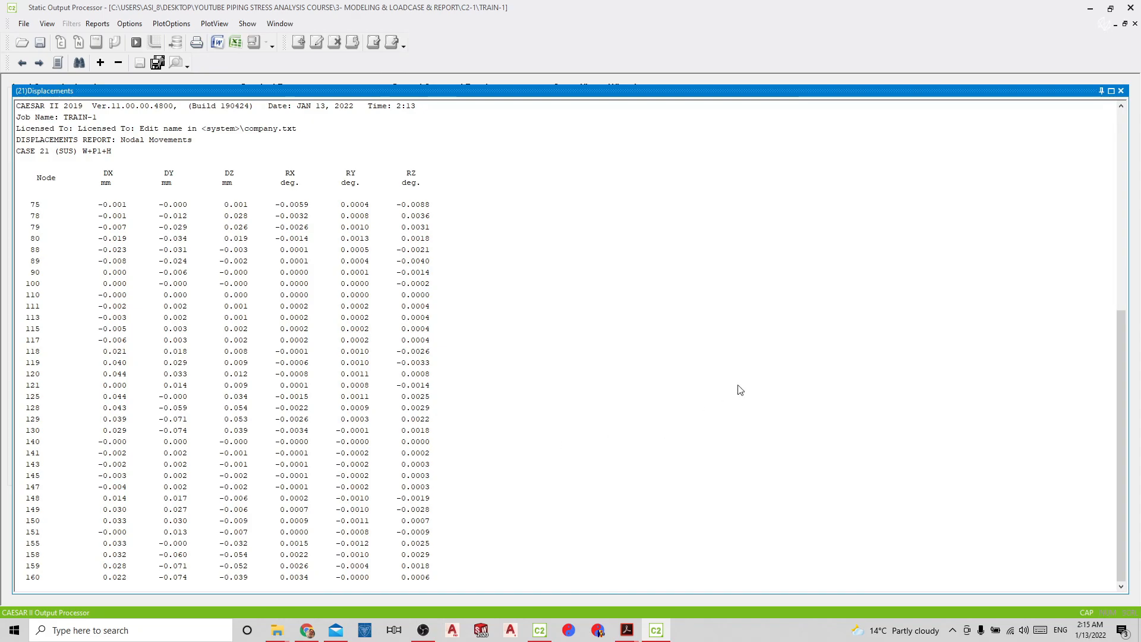
click(1123, 91)
Step: Return to the piping input and inspect the node layout around nodes 65 to 70 in centerline view, restoring the rendered view
click(115, 42)
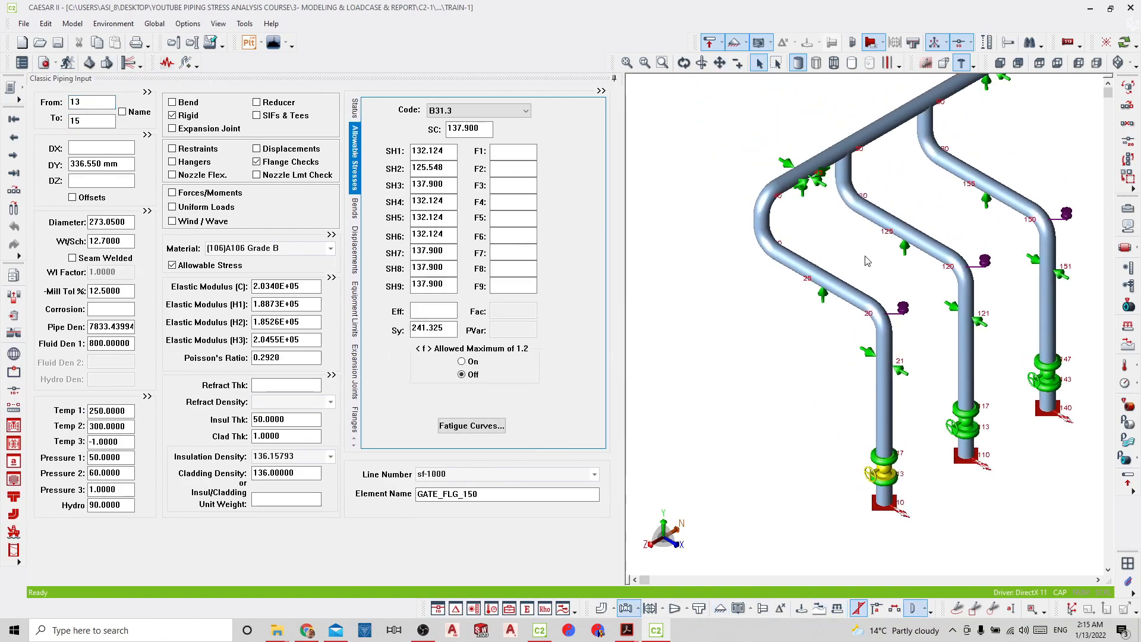
click(887, 62)
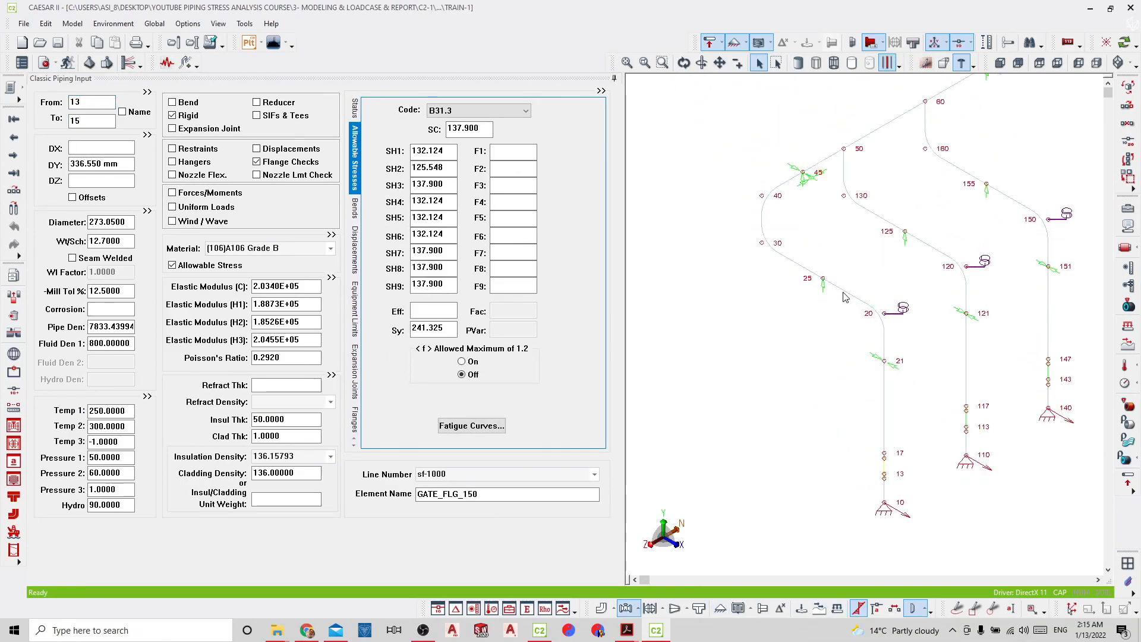
drag(823, 242, 716, 339)
drag(974, 189, 862, 274)
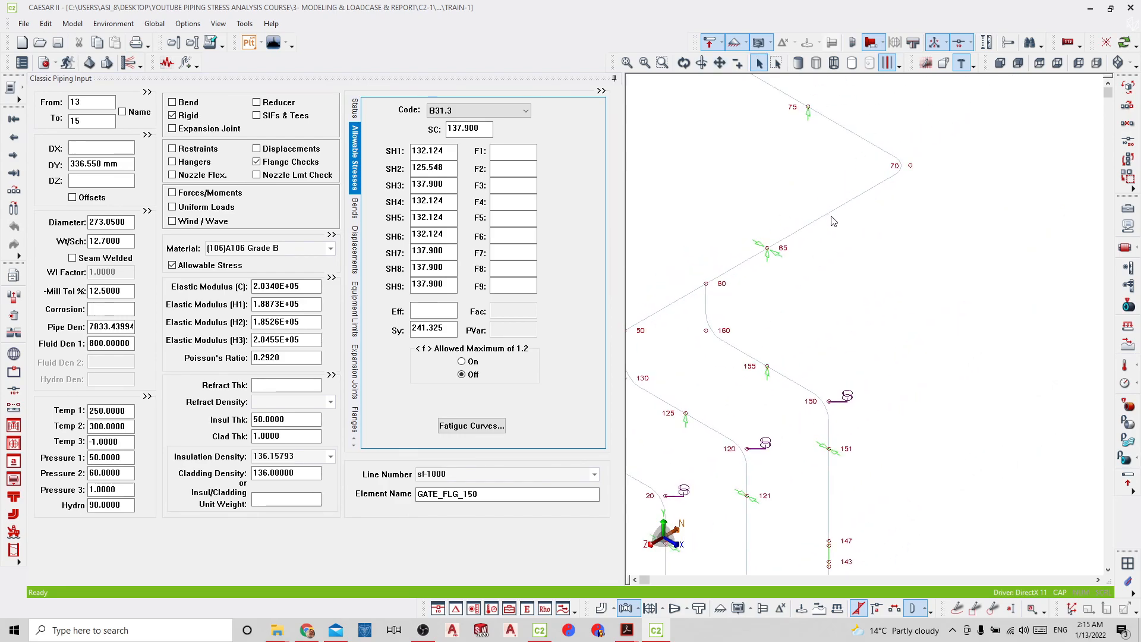
click(799, 62)
Step: Break pipe element 65–70 by inserting node 67 at 1750 mm from node 65
click(834, 197)
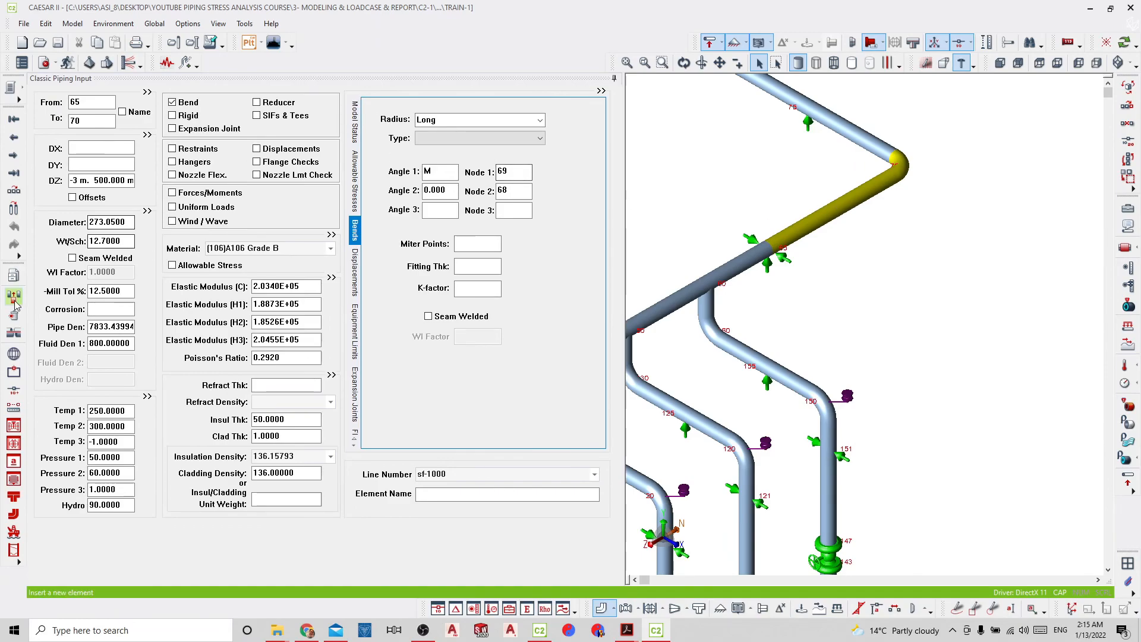
click(13, 332)
click(535, 458)
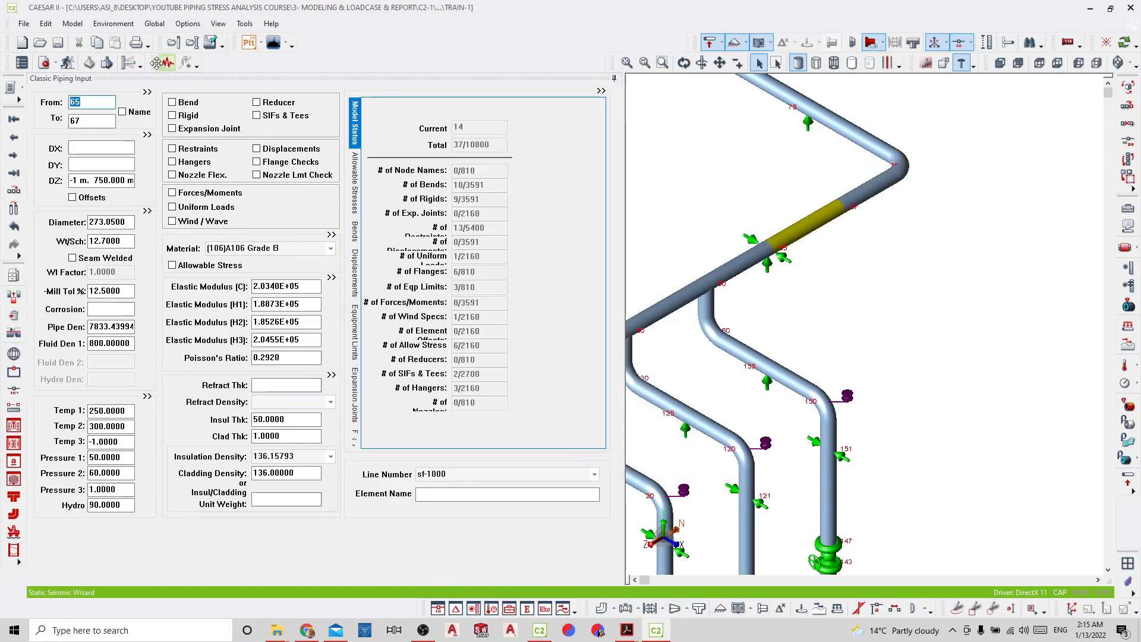
Step: Rerun the static analysis and display the Displacements report for operating load case 9 (OPE) W+T1+P1+H
click(65, 64)
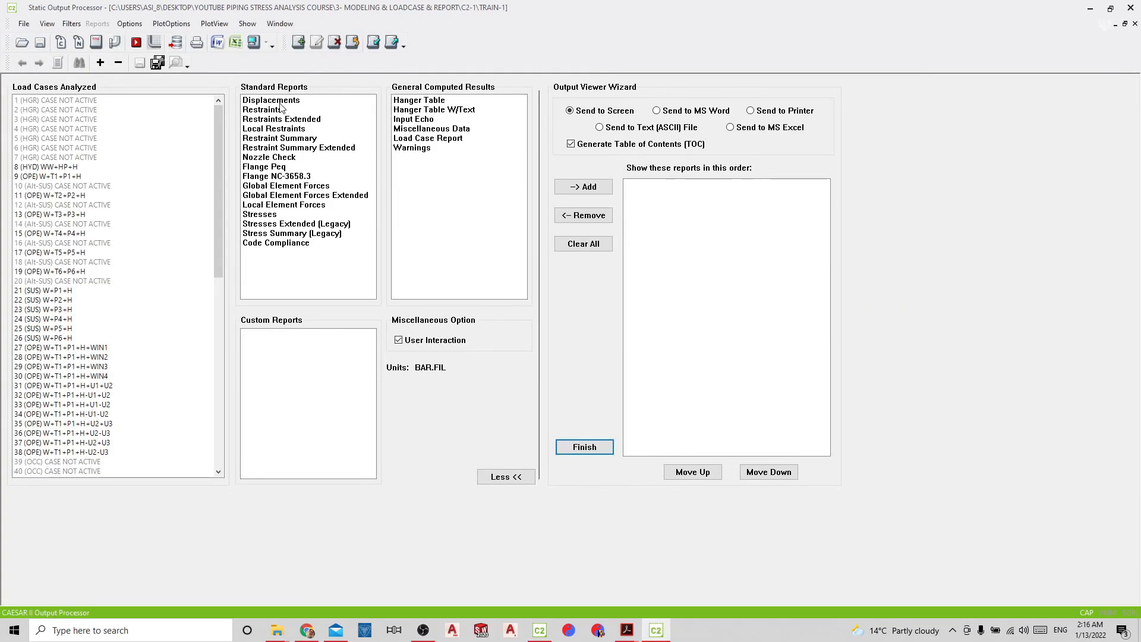
click(277, 100)
click(69, 177)
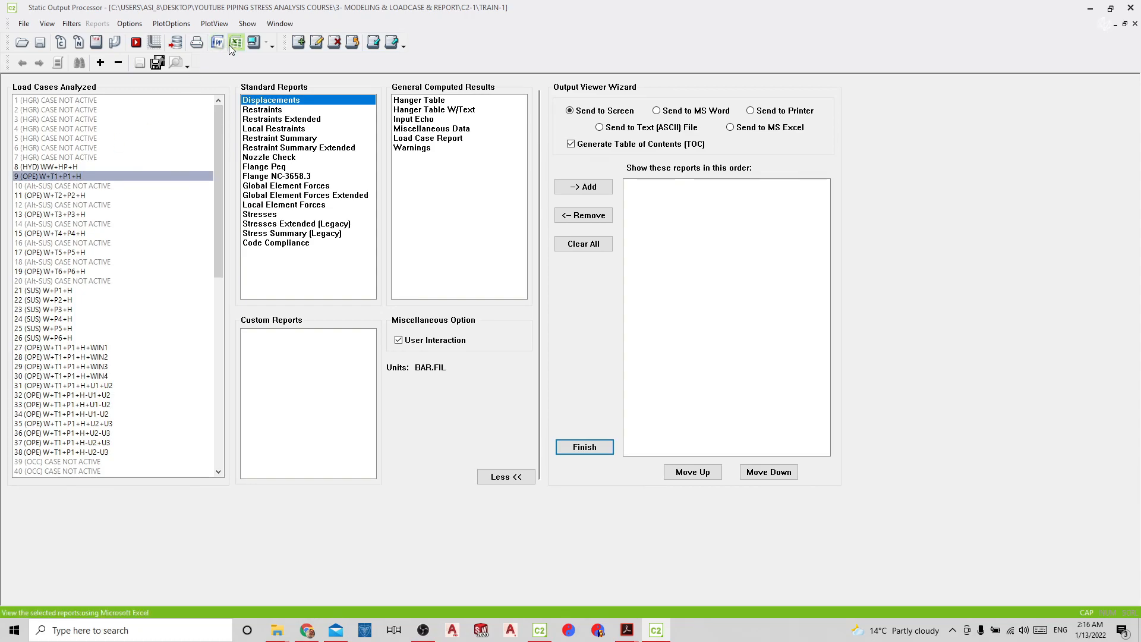
click(254, 41)
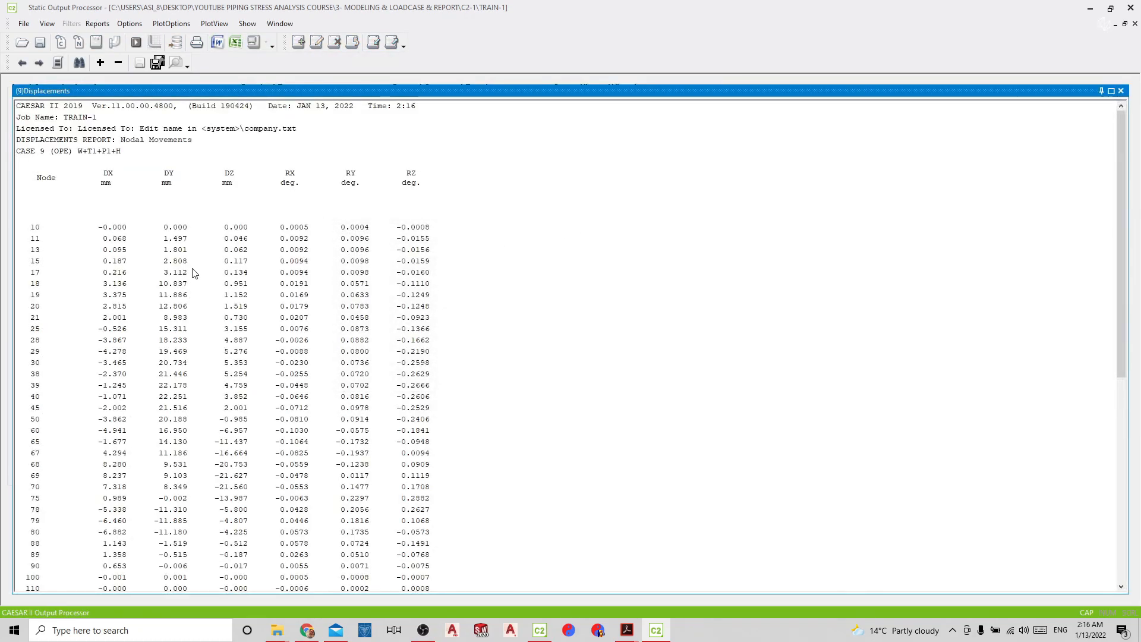
Step: Reopen the case 9 Displacements report, examine the DX, DY and DZ movements of its nodes, and close it
click(1122, 90)
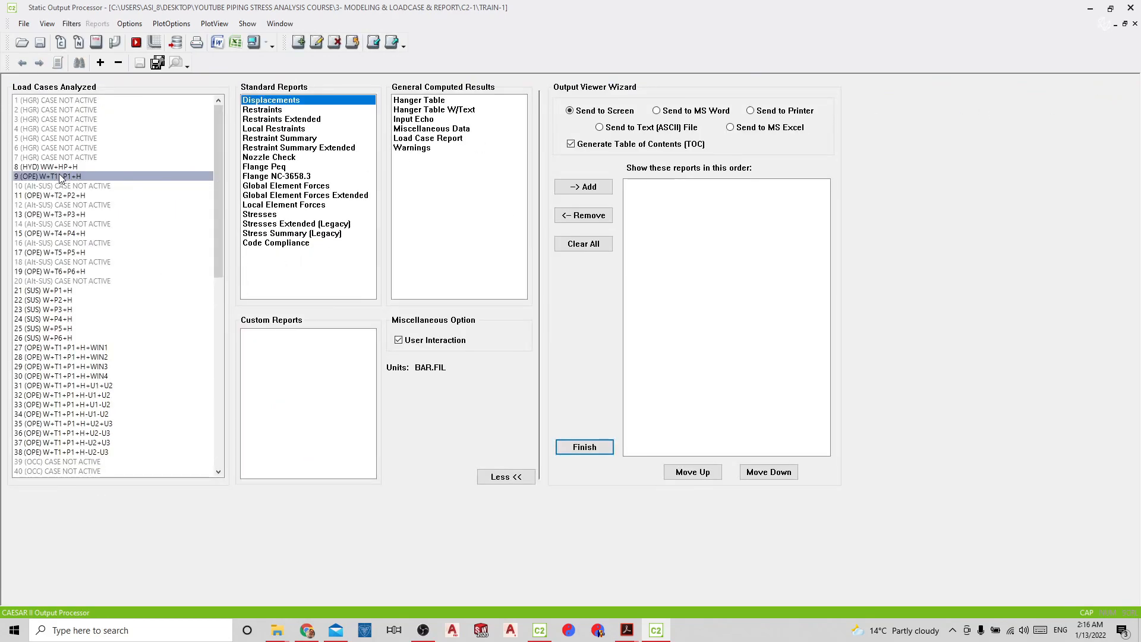
click(253, 43)
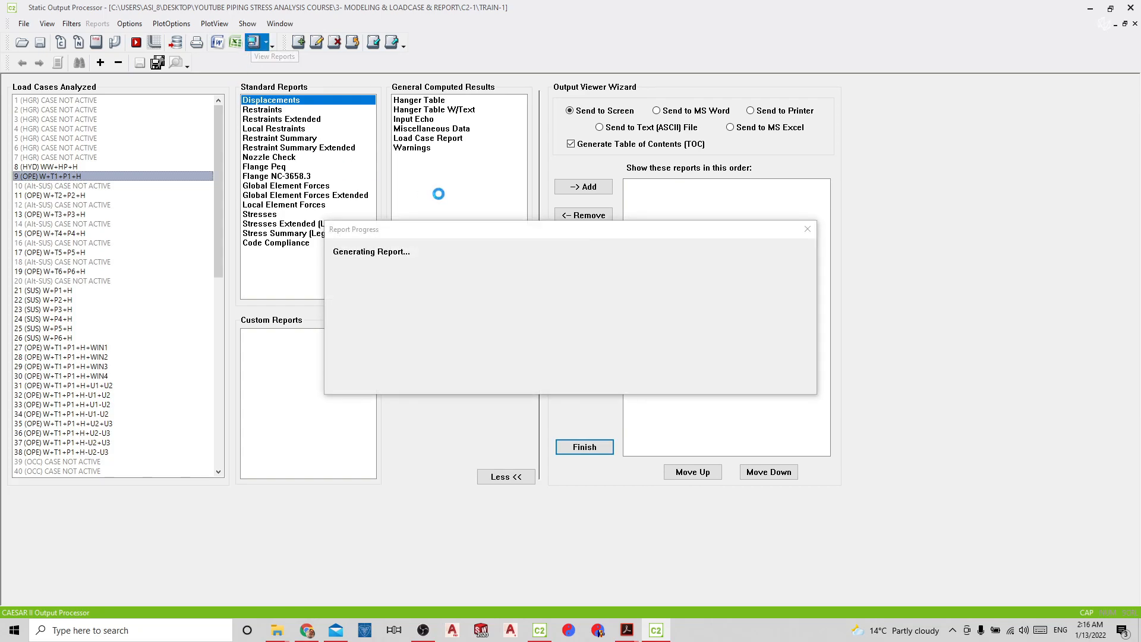
scroll(184, 261, down, 1)
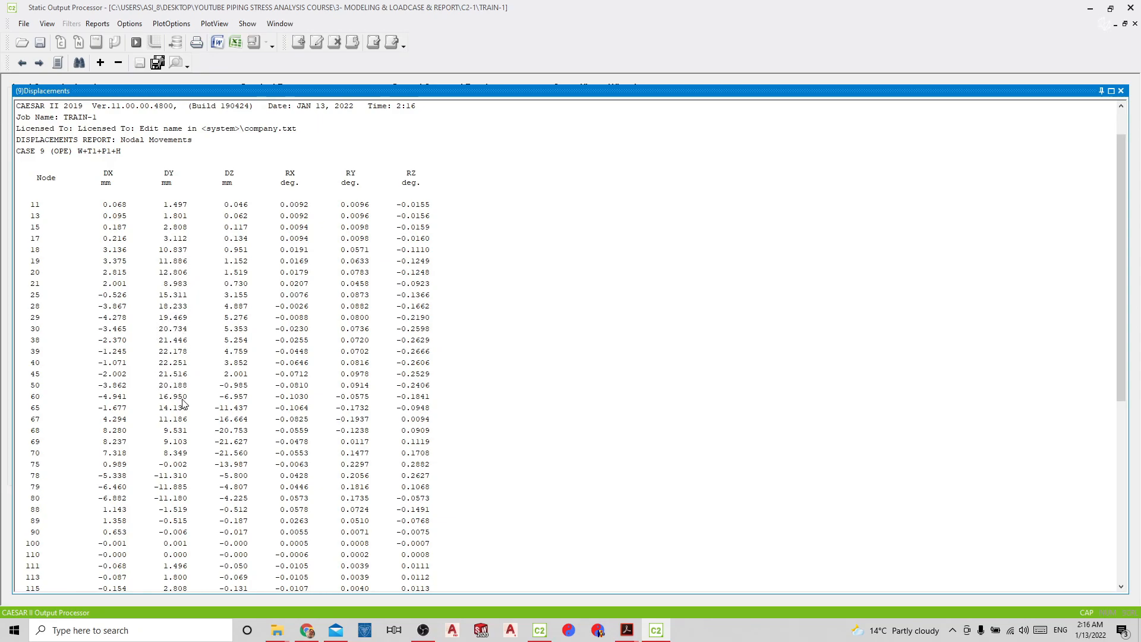
scroll(164, 324, down, 2)
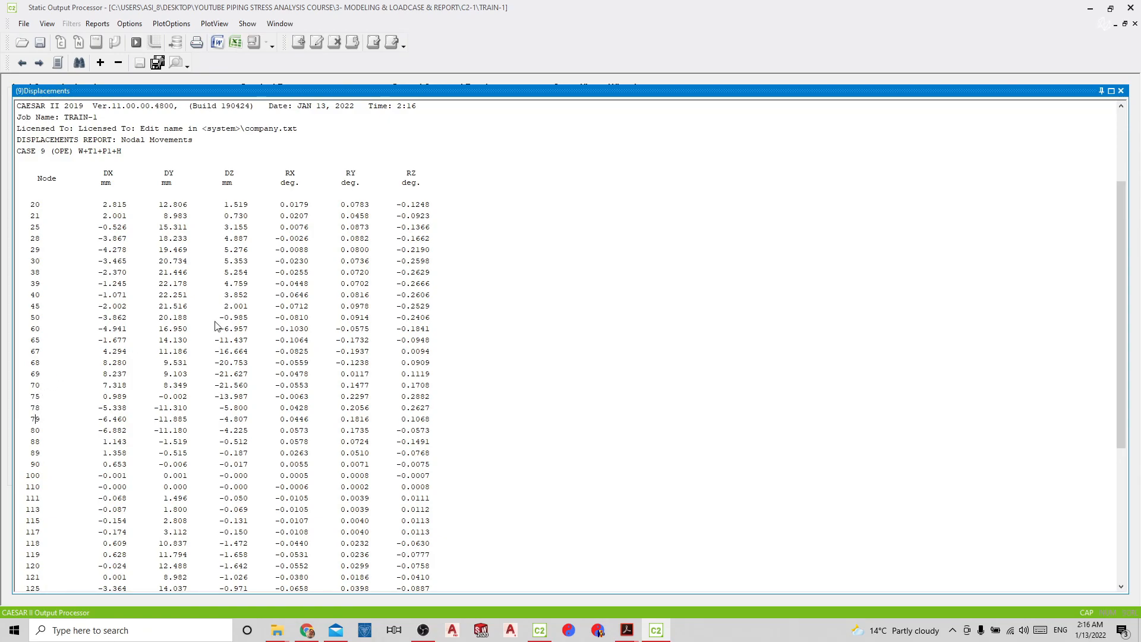
click(1121, 90)
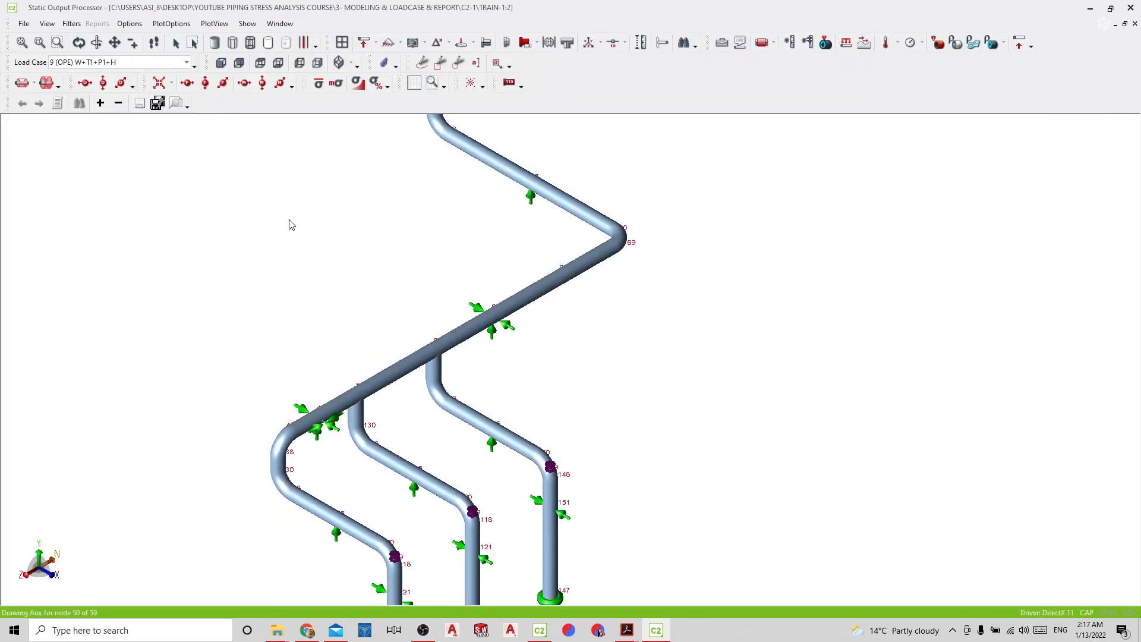
Step: Inspect the piping in the 3D results plot and open the Element Viewer with load case 9 (OPE) W+T1+P1+H selected
scroll(362, 227, down, 4)
scroll(374, 233, down, 1)
drag(374, 232, 494, 250)
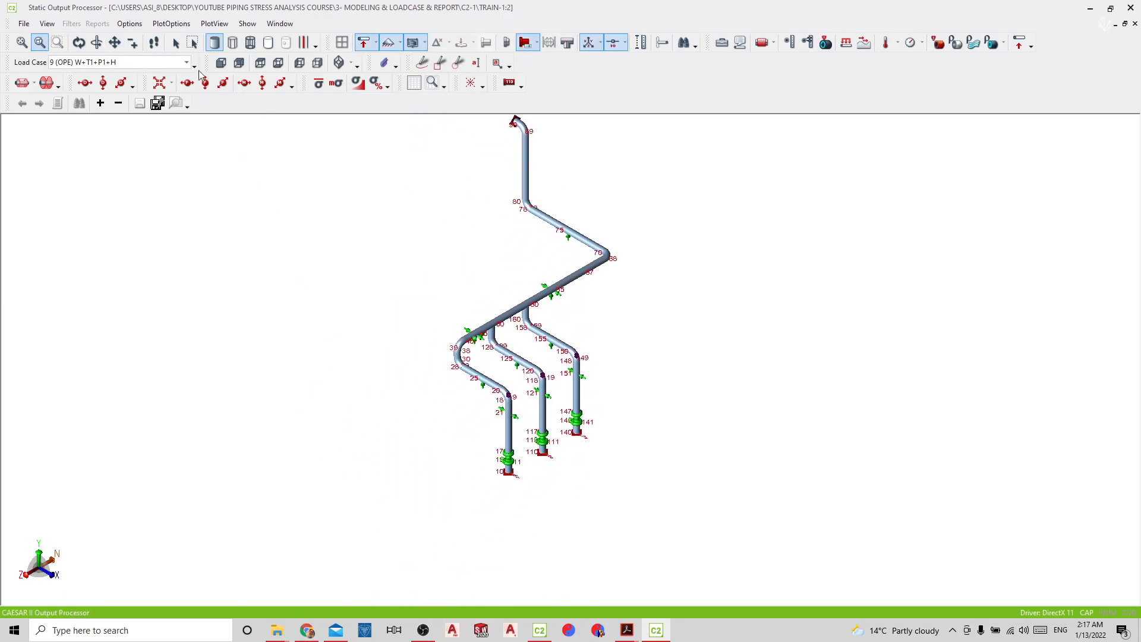
click(175, 42)
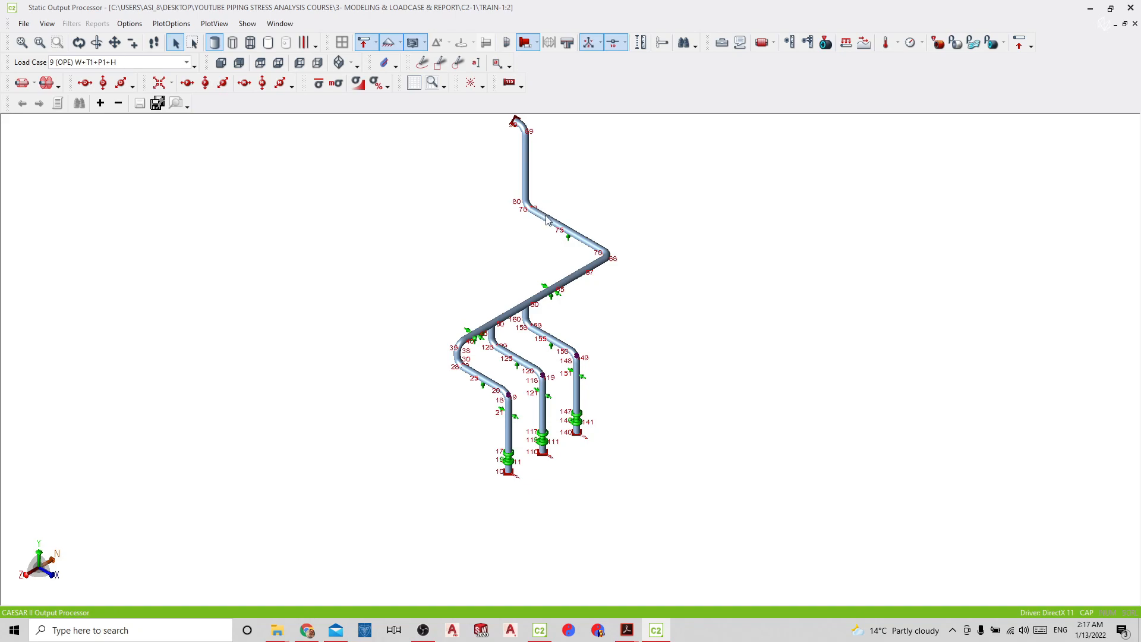
click(569, 241)
drag(410, 486, 416, 322)
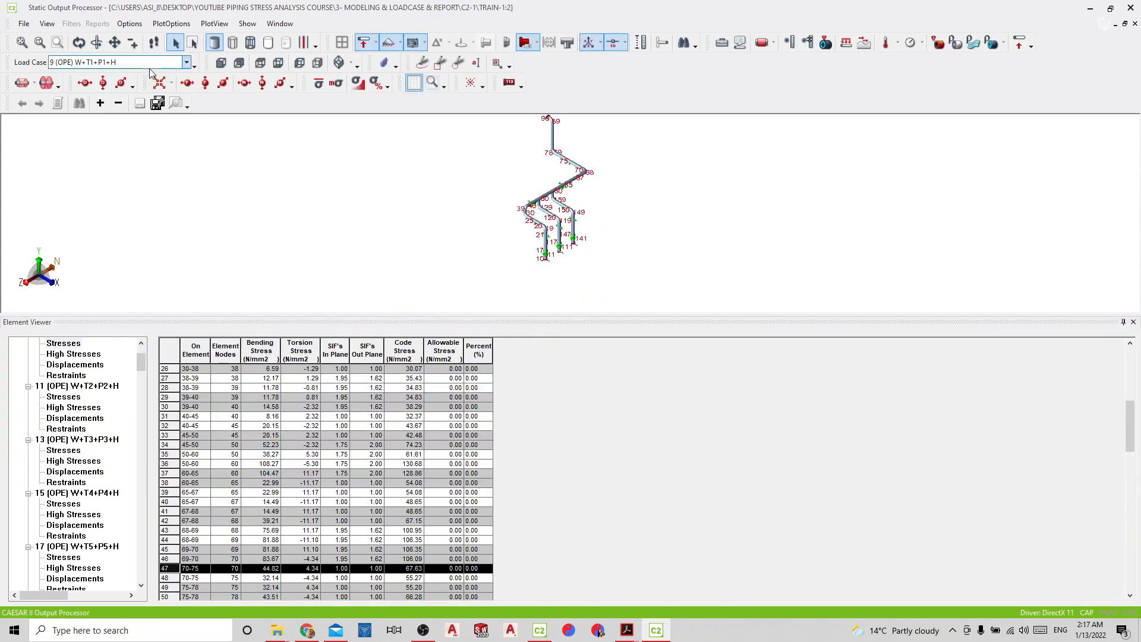
click(150, 66)
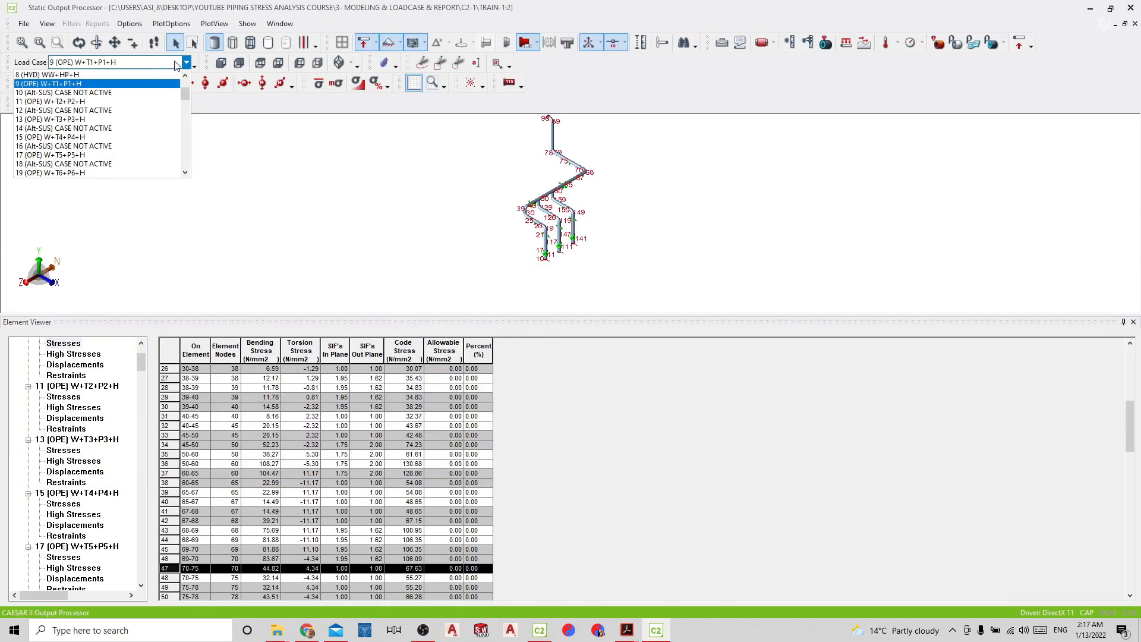
click(88, 84)
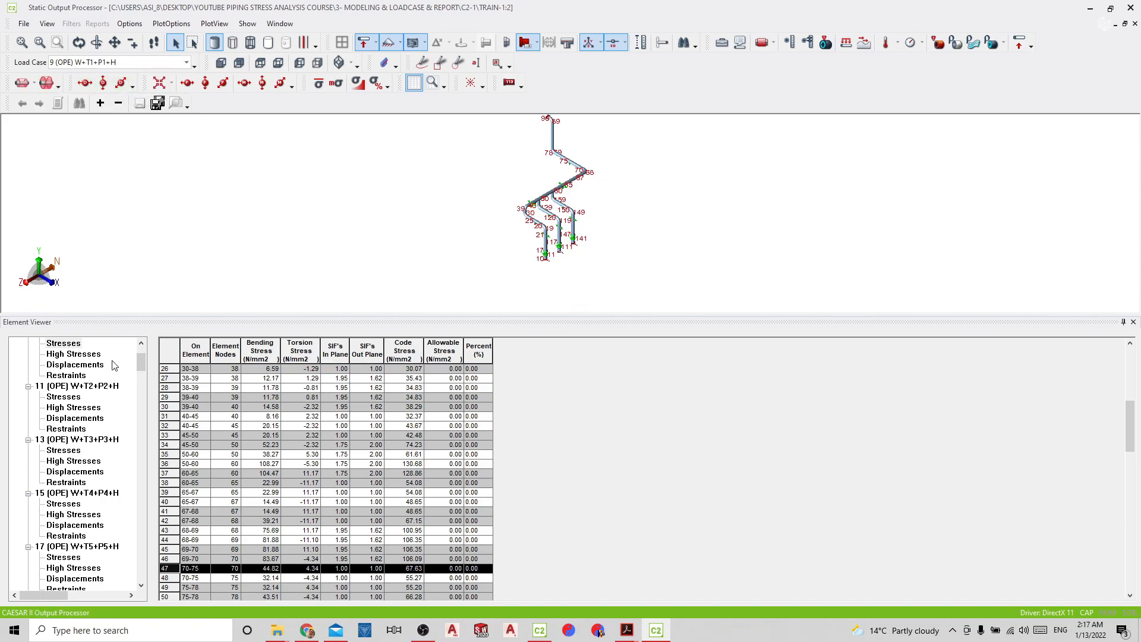
Step: List the case 9 displacements in the Element Viewer and relate the rows for nodes 75 and 78 to the model
scroll(141, 362, up, 3)
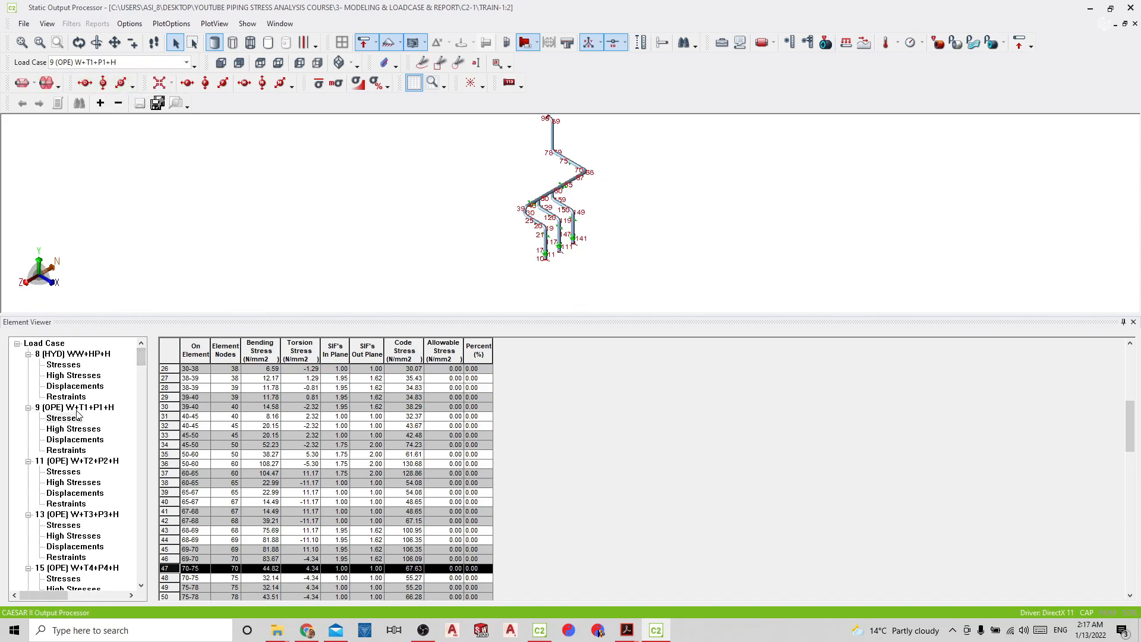
click(81, 441)
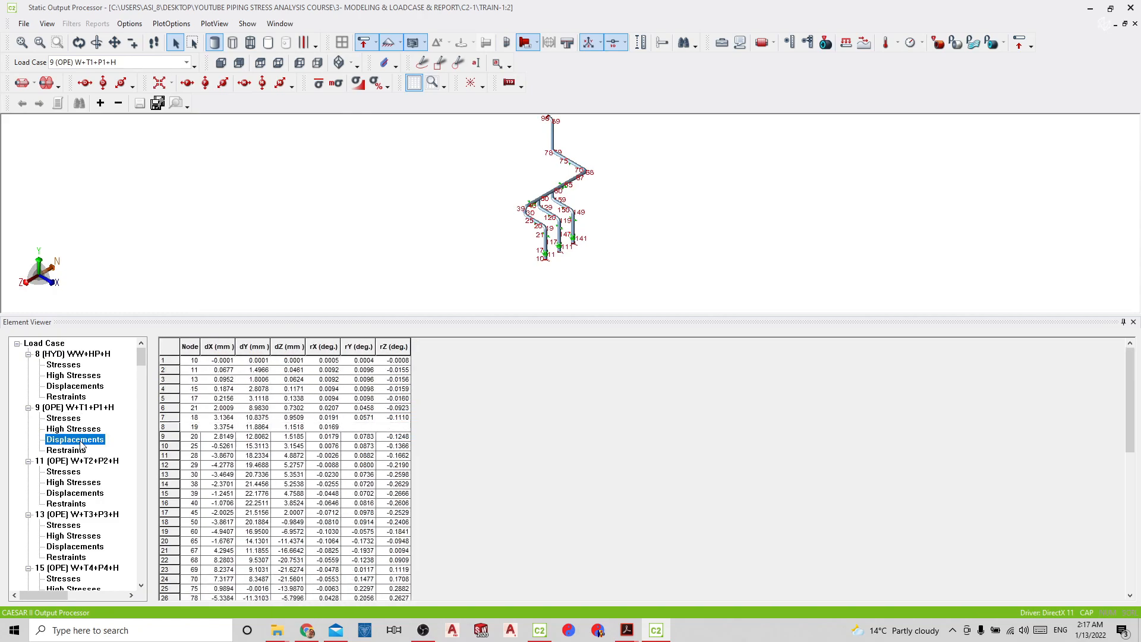
scroll(574, 168, up, 5)
click(561, 160)
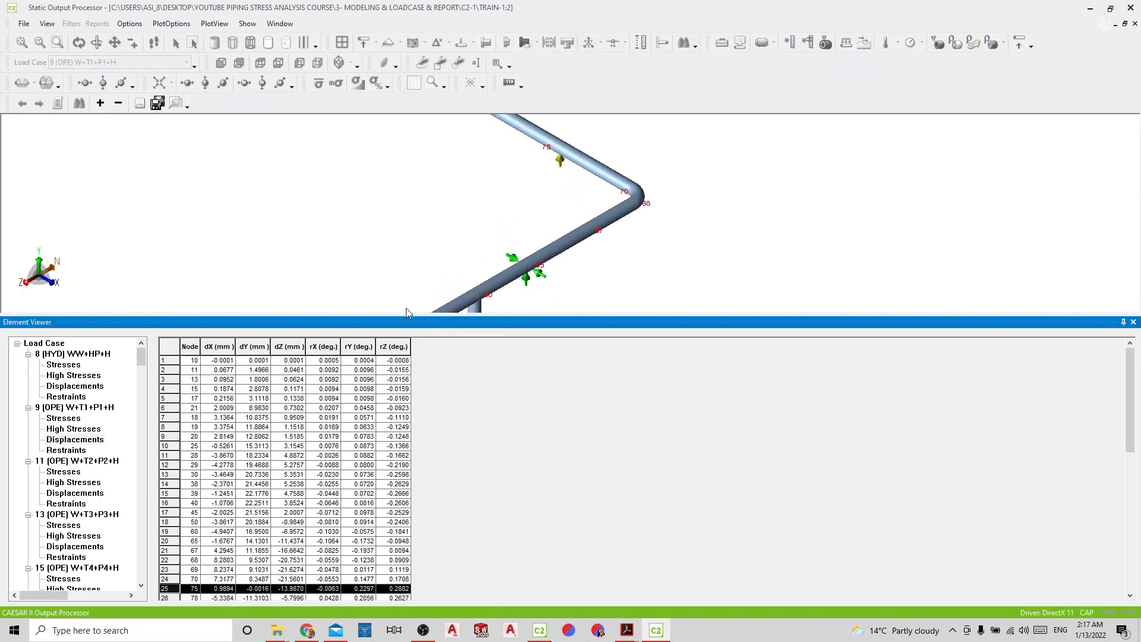
drag(1131, 398, 1131, 423)
click(261, 542)
scroll(516, 244, down, 5)
drag(424, 197, 573, 230)
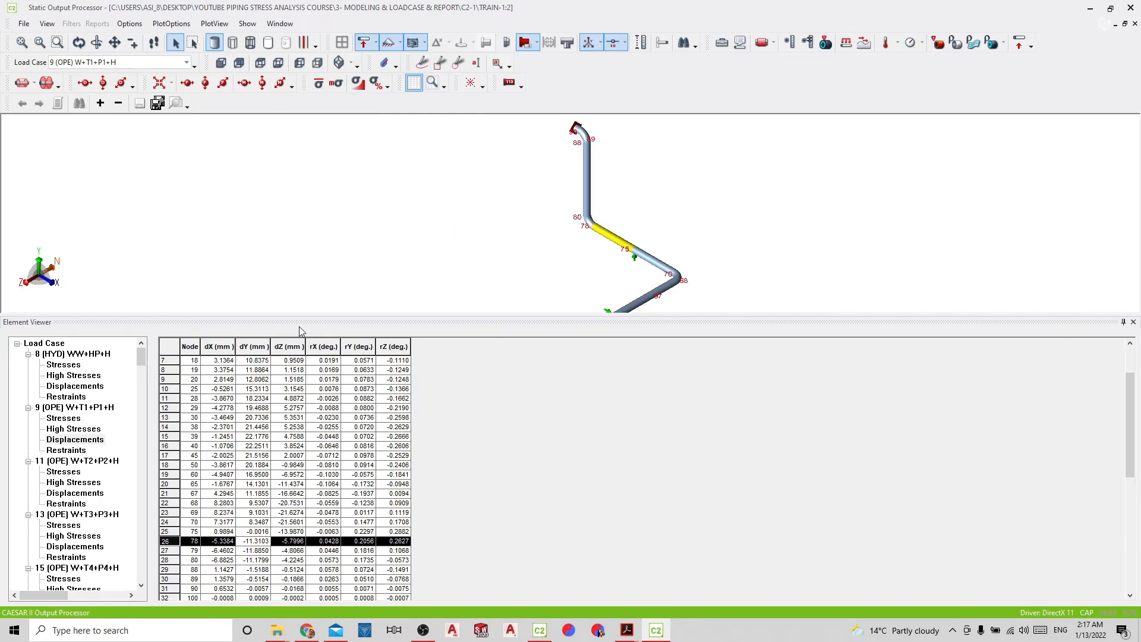
Step: View the case 9 Stresses for element 90-100, the High Stresses summary and the Restraints results
click(63, 419)
click(574, 133)
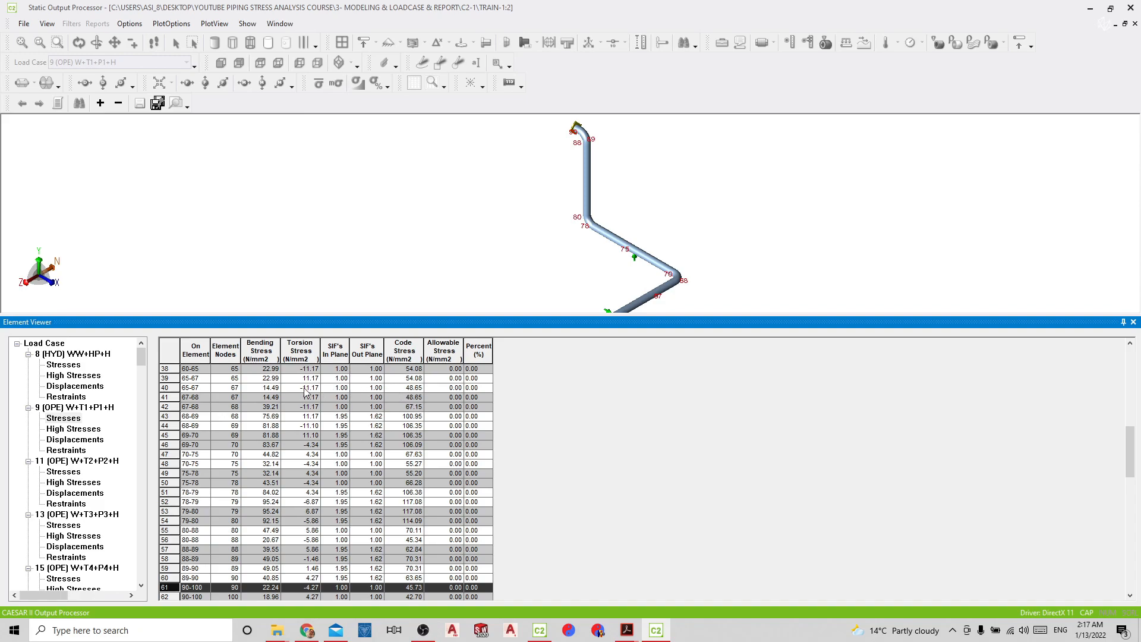
click(77, 429)
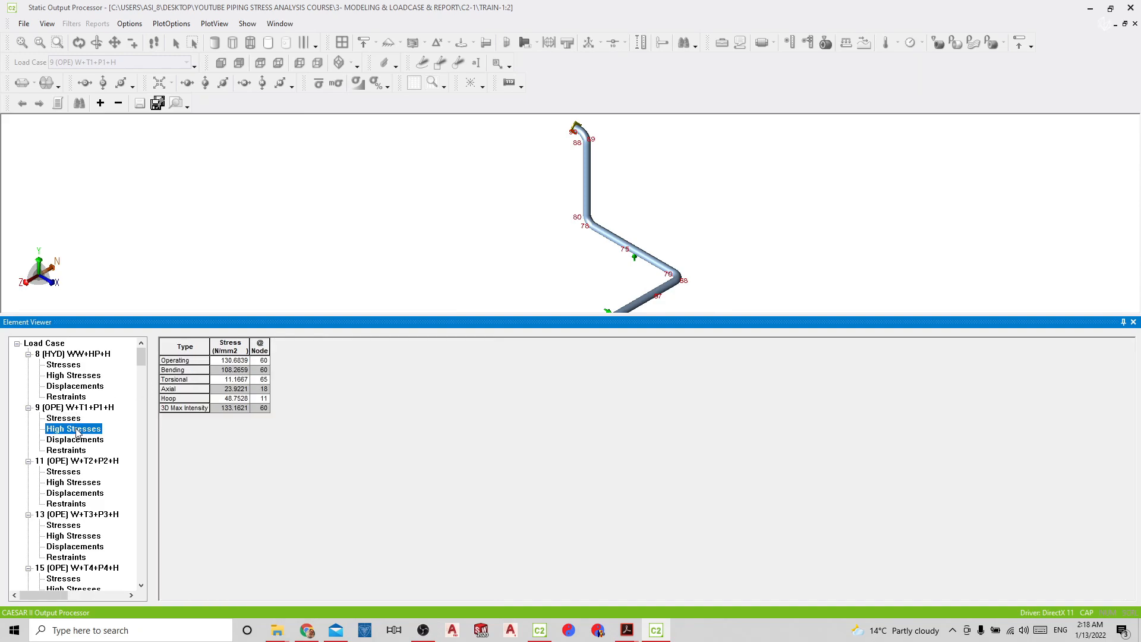
click(76, 419)
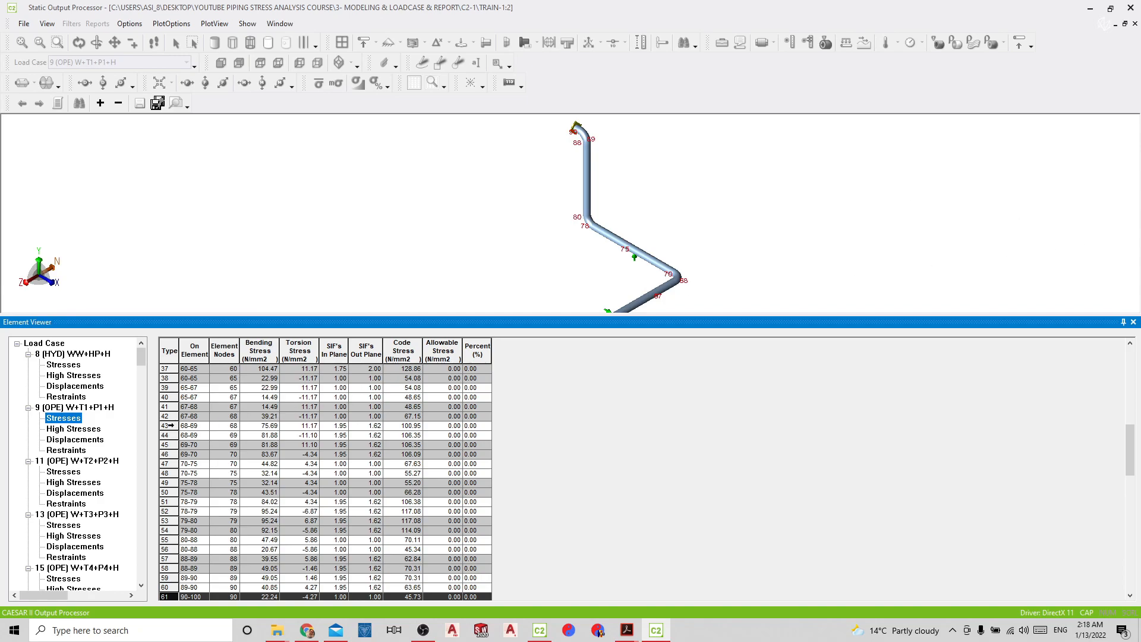
click(74, 450)
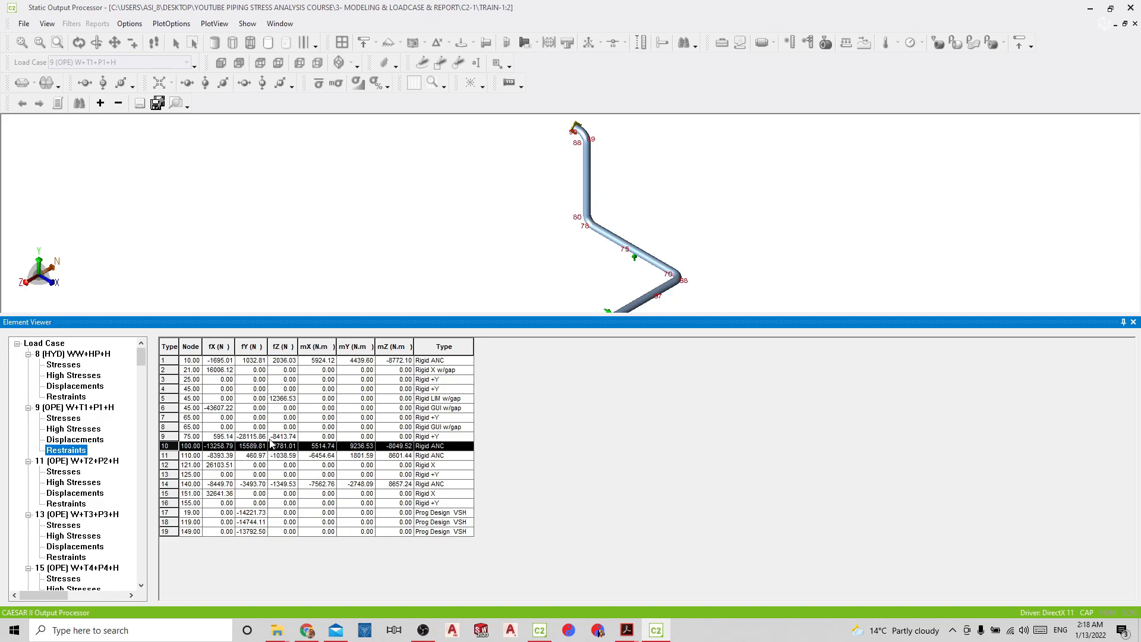
Step: Examine the case 9 restraint loads of the anchor at node 100 against the model and close the Element Viewer
drag(538, 194, 579, 194)
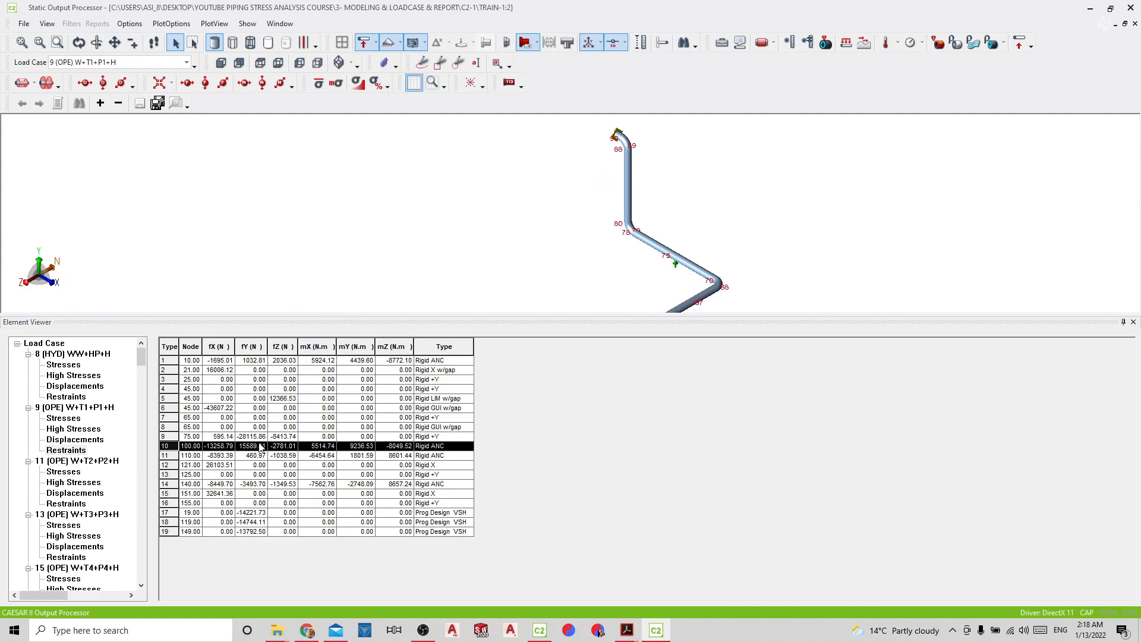
drag(637, 274, 698, 262)
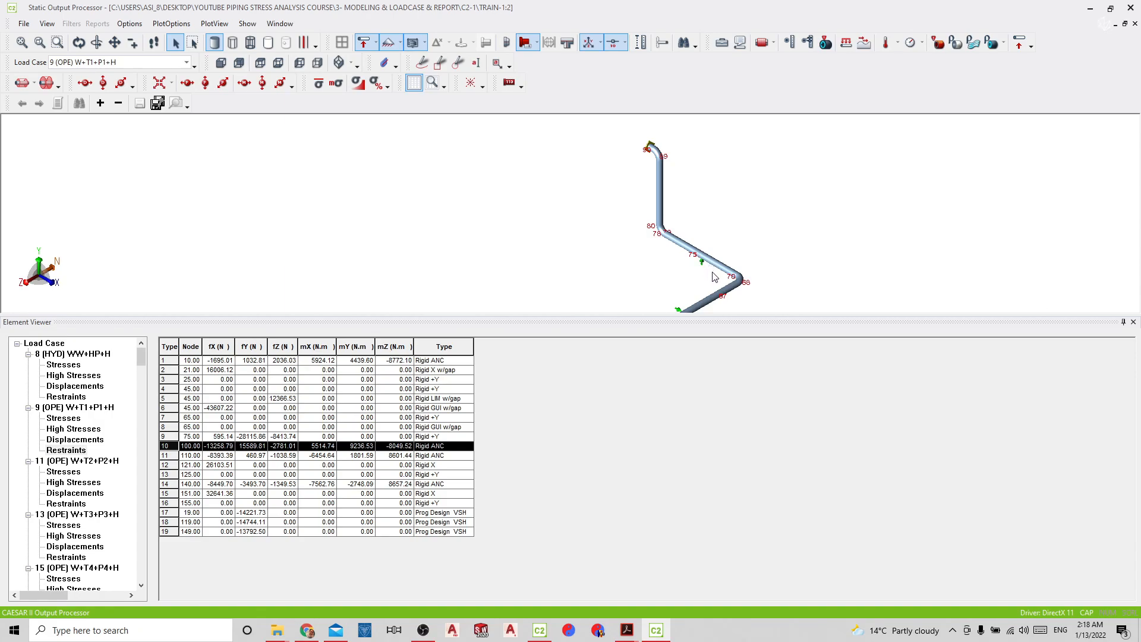
scroll(781, 282, up, 1)
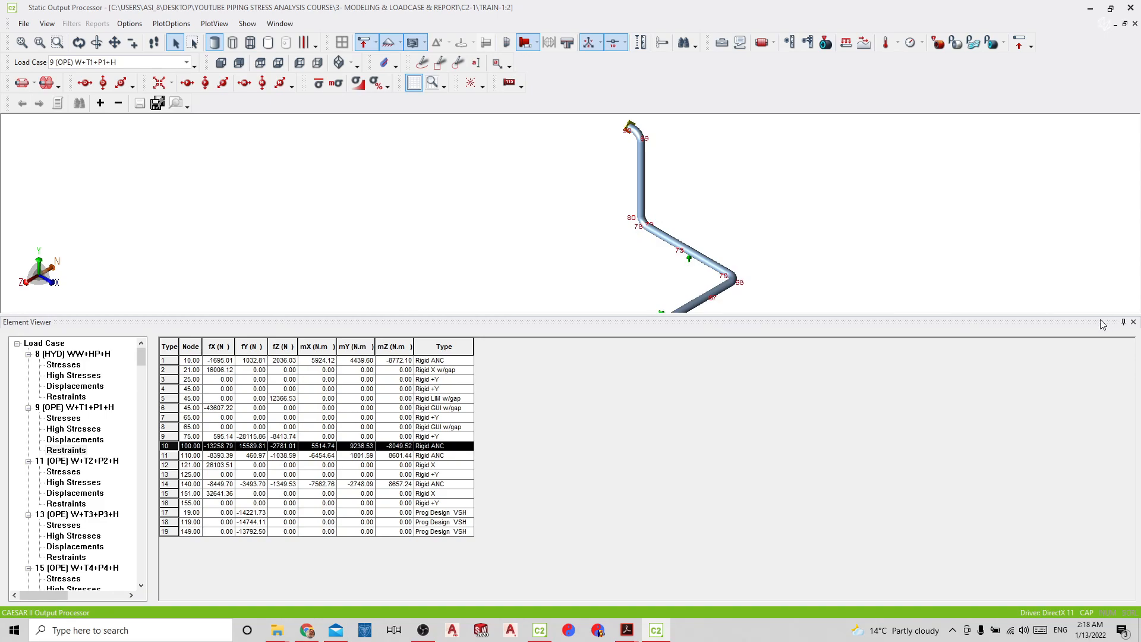
click(1135, 323)
click(1135, 324)
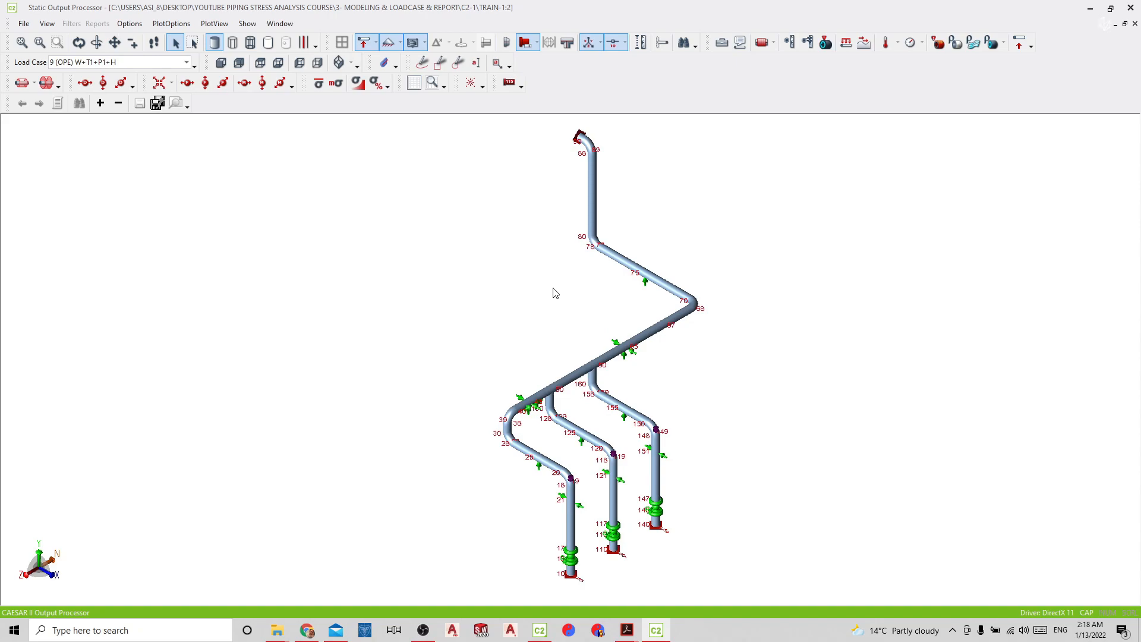
Step: Show the case 9 deflected shape, set its displacement scale factor to 30, and hide the shape again
click(22, 83)
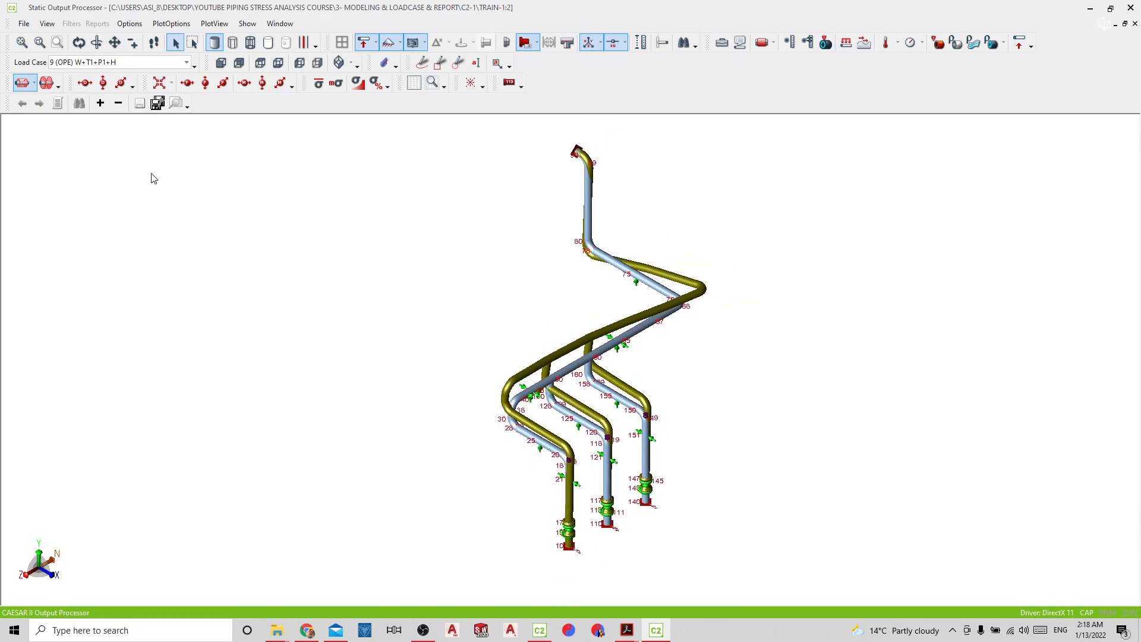
click(35, 85)
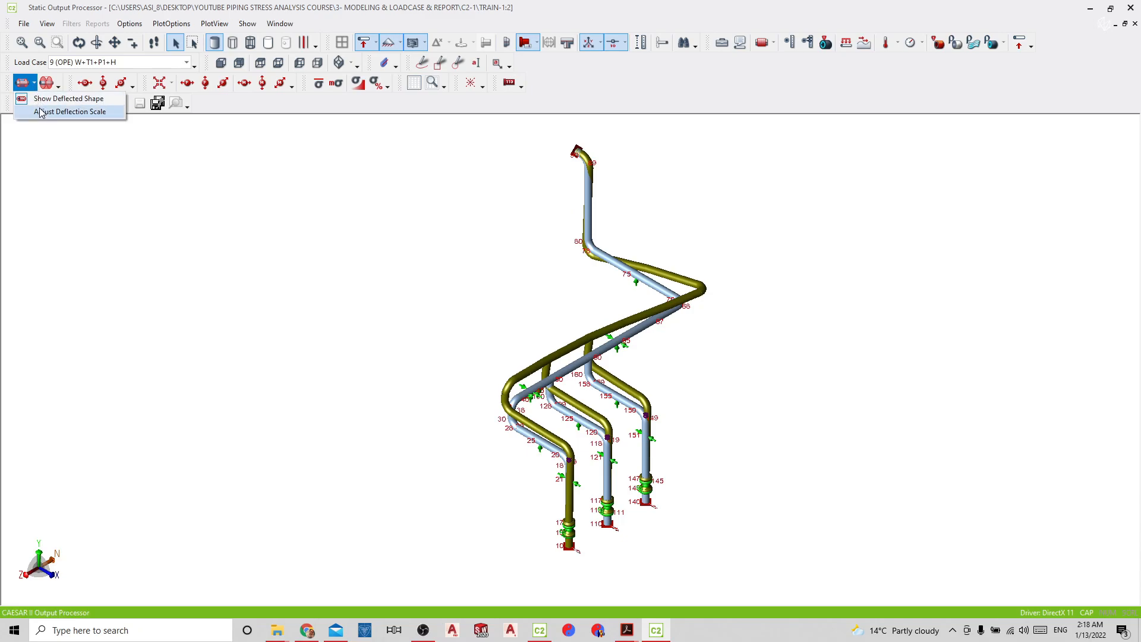
click(41, 113)
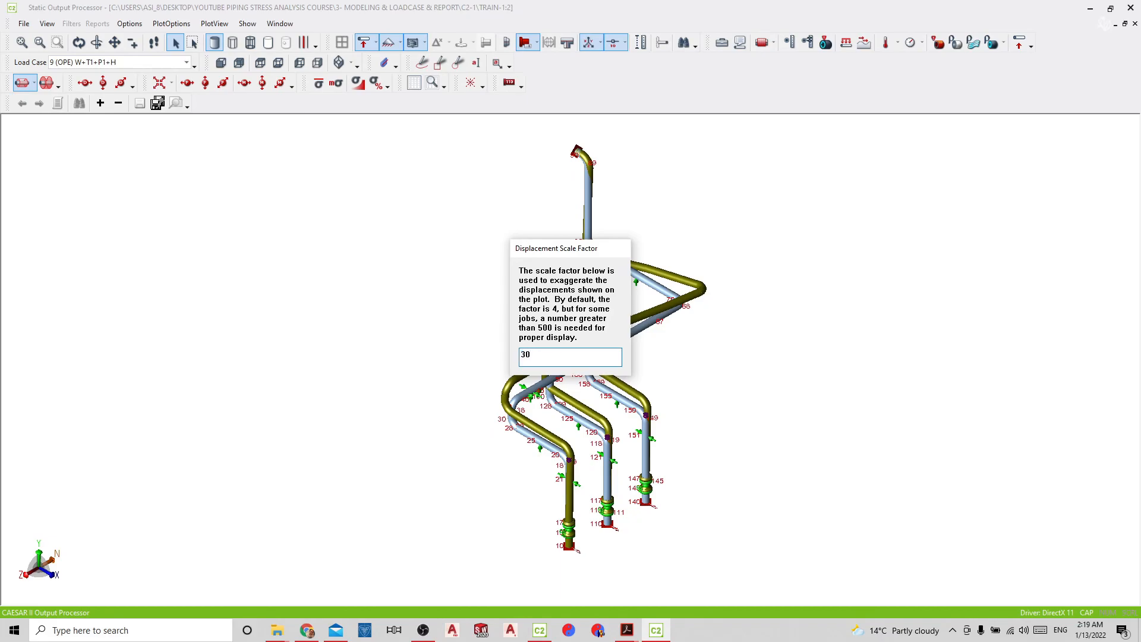
text(30)
key(Return)
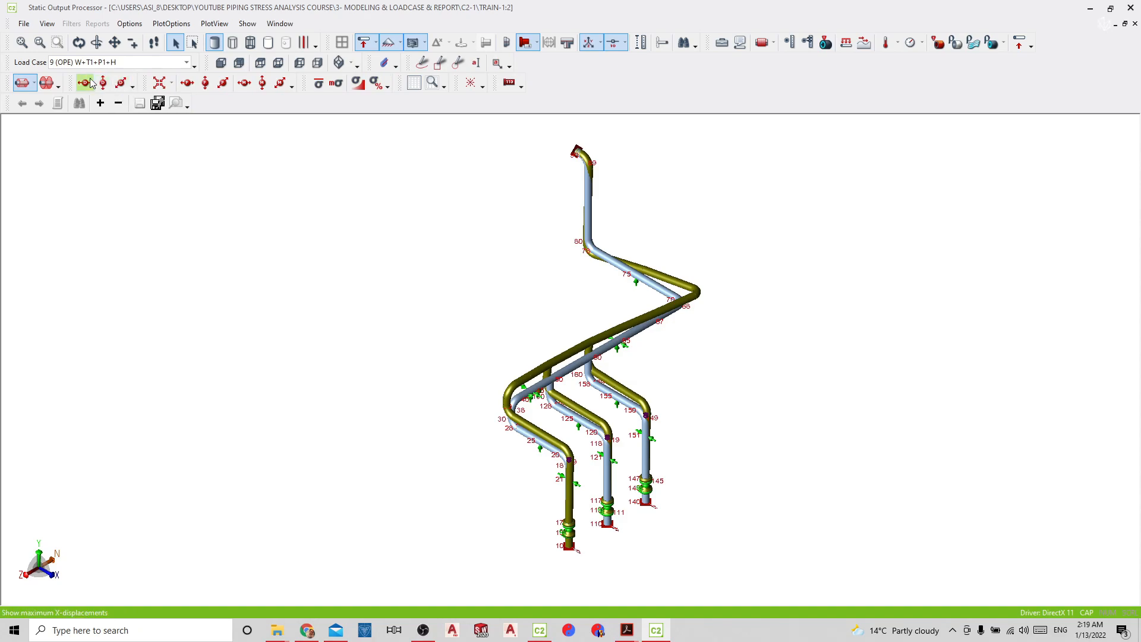
click(30, 84)
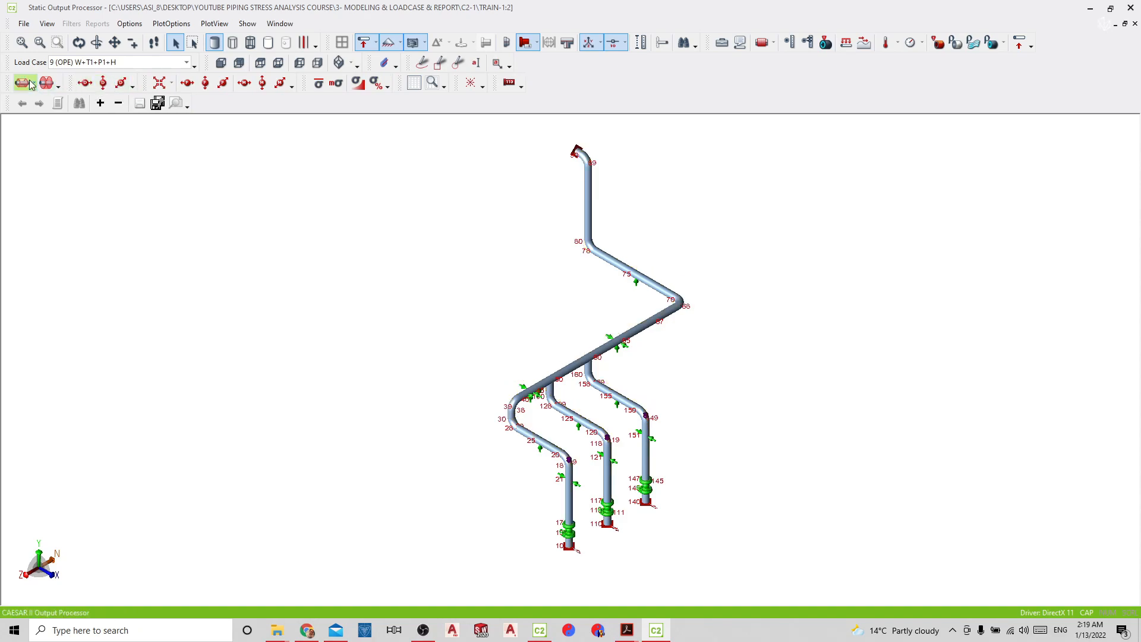
Step: Show the maximum Y displacements on the plot for case 9 and switch to the maximum X displacements
click(102, 84)
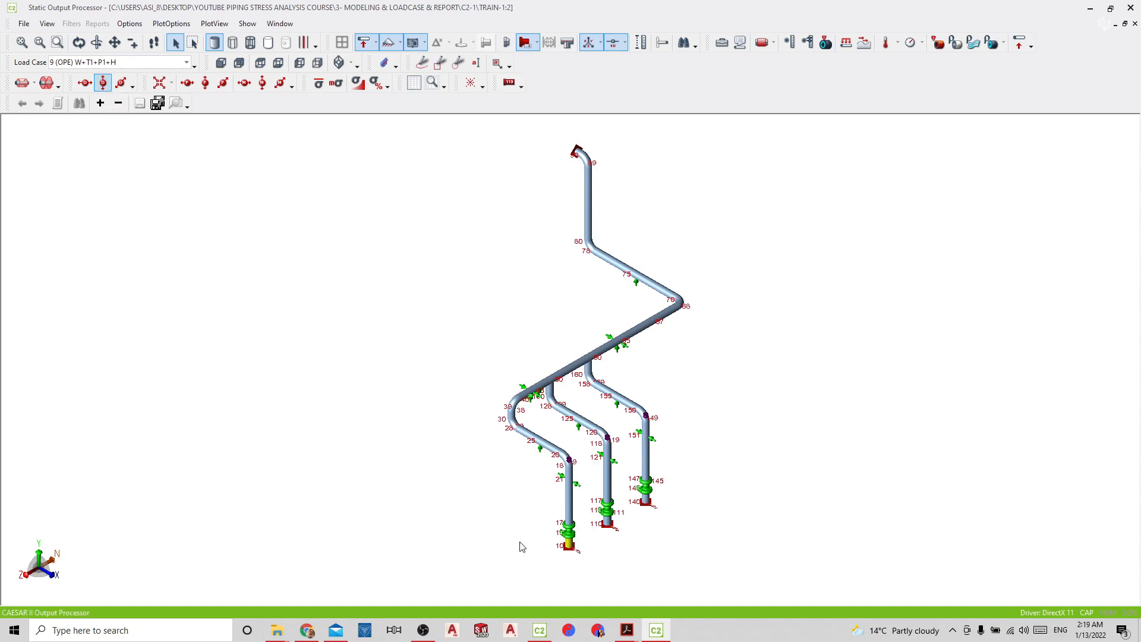
scroll(577, 553, up, 3)
scroll(579, 493, up, 3)
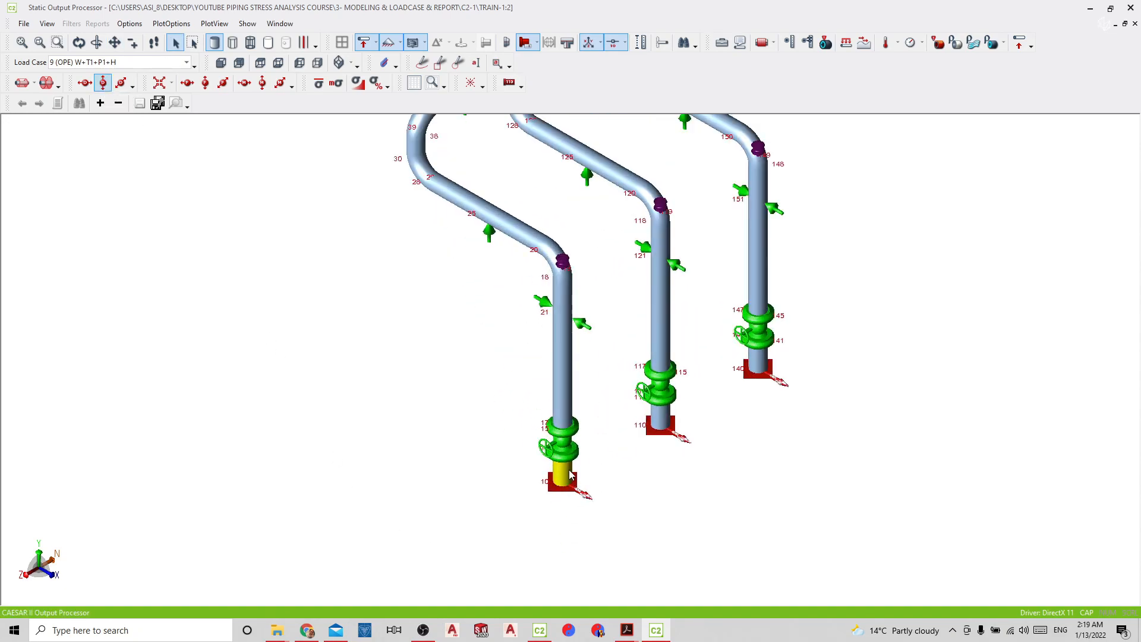
drag(574, 416, 572, 433)
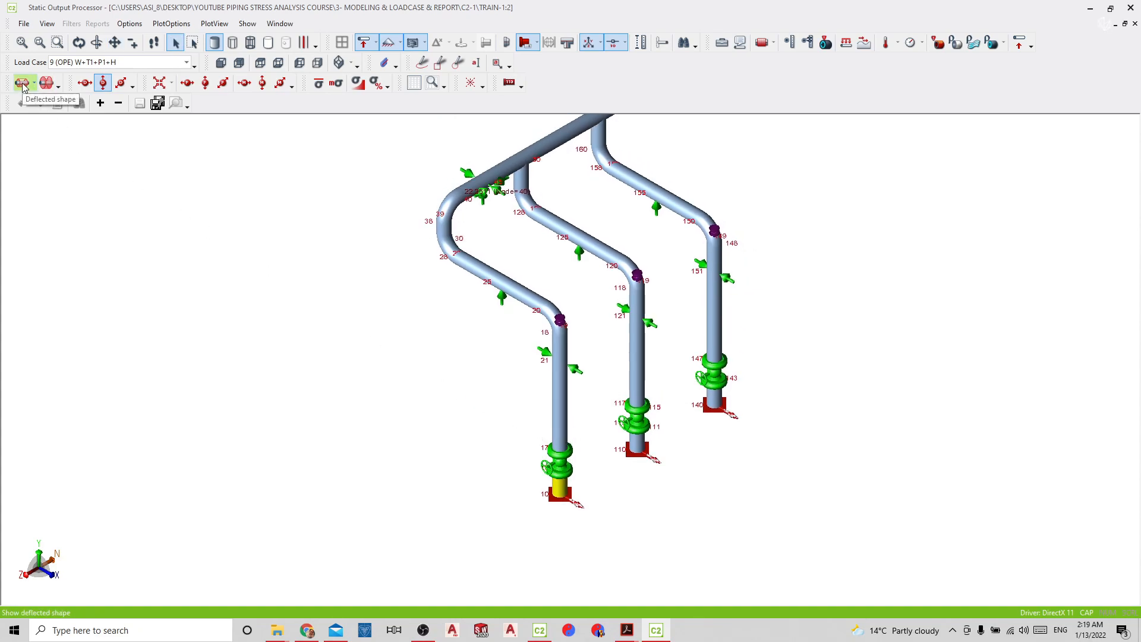
click(85, 85)
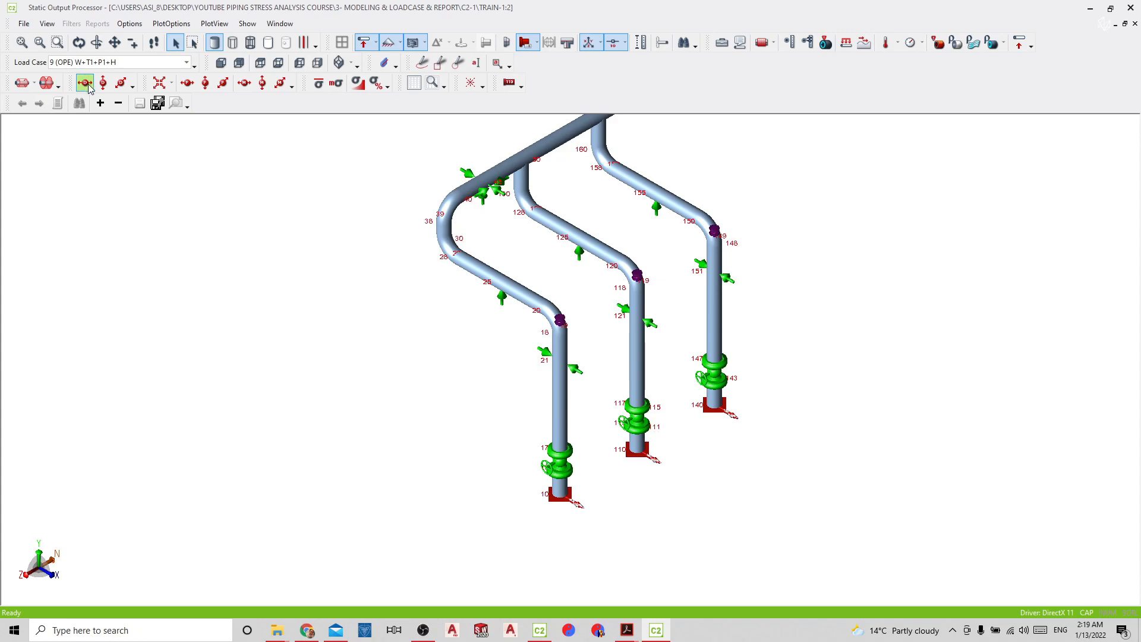
click(85, 84)
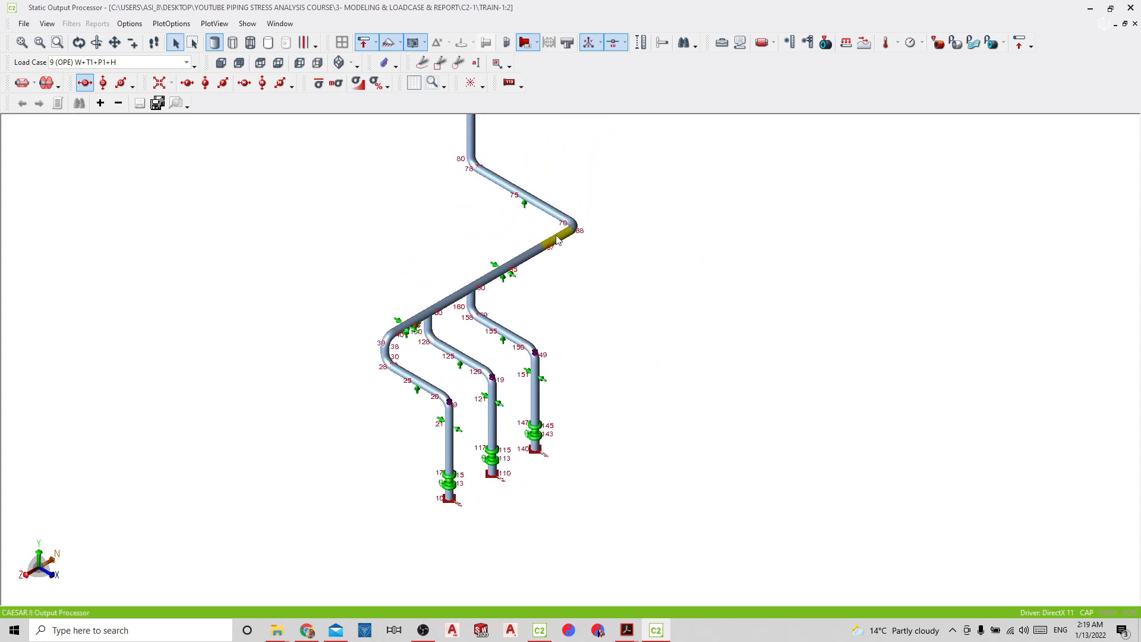
Step: Leave the results plot by returning to input and reopen the static output processor for the TRAIN-1 job
click(134, 25)
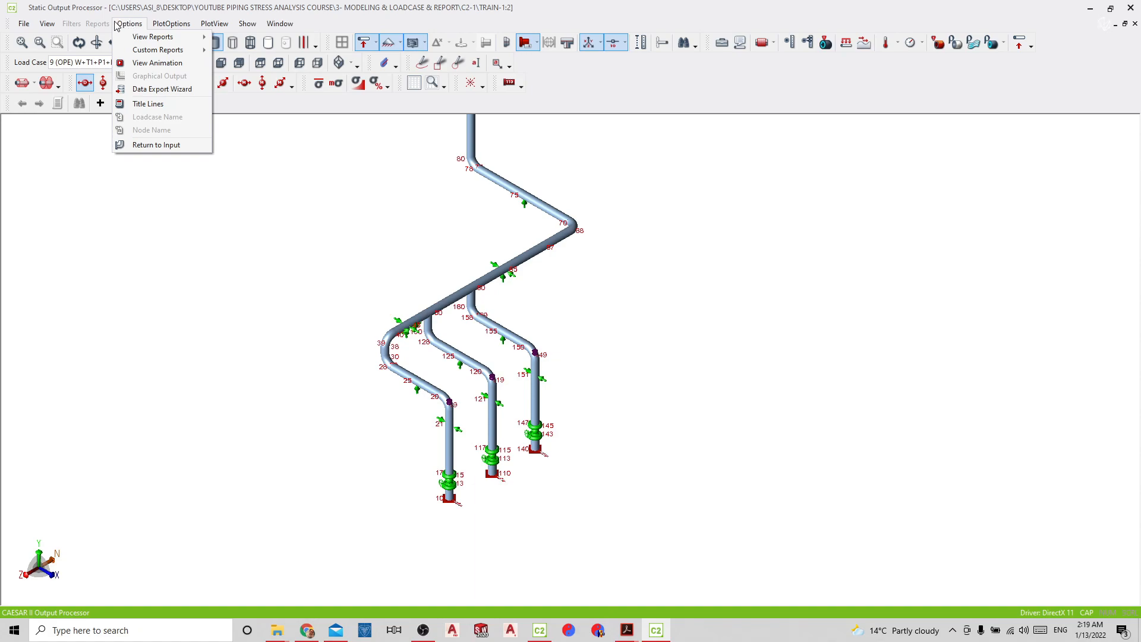
click(157, 145)
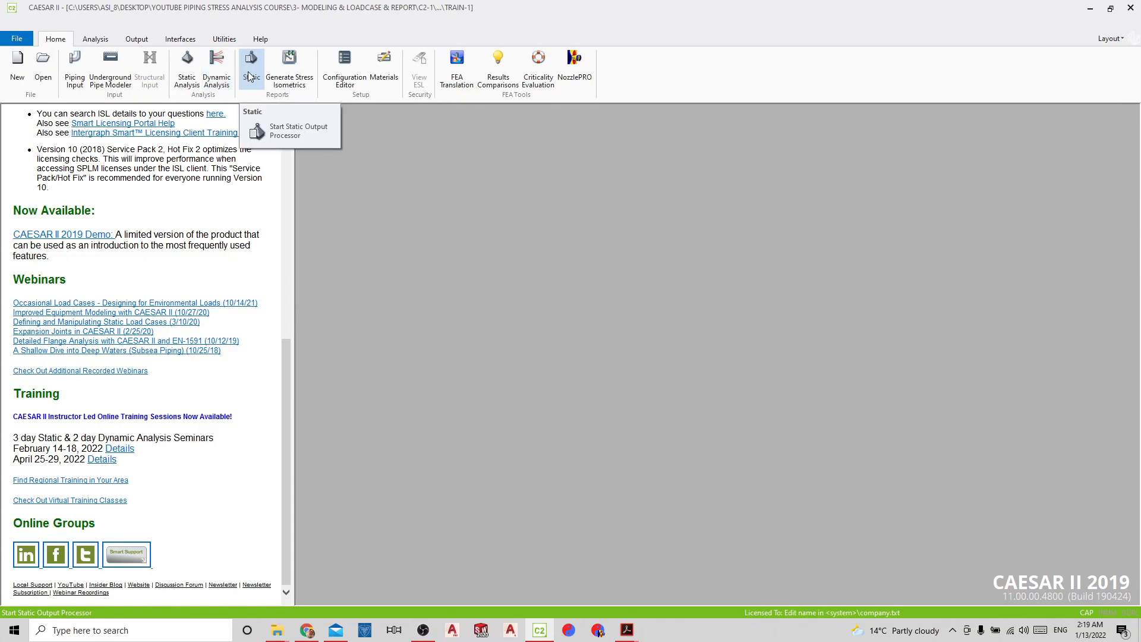
click(249, 76)
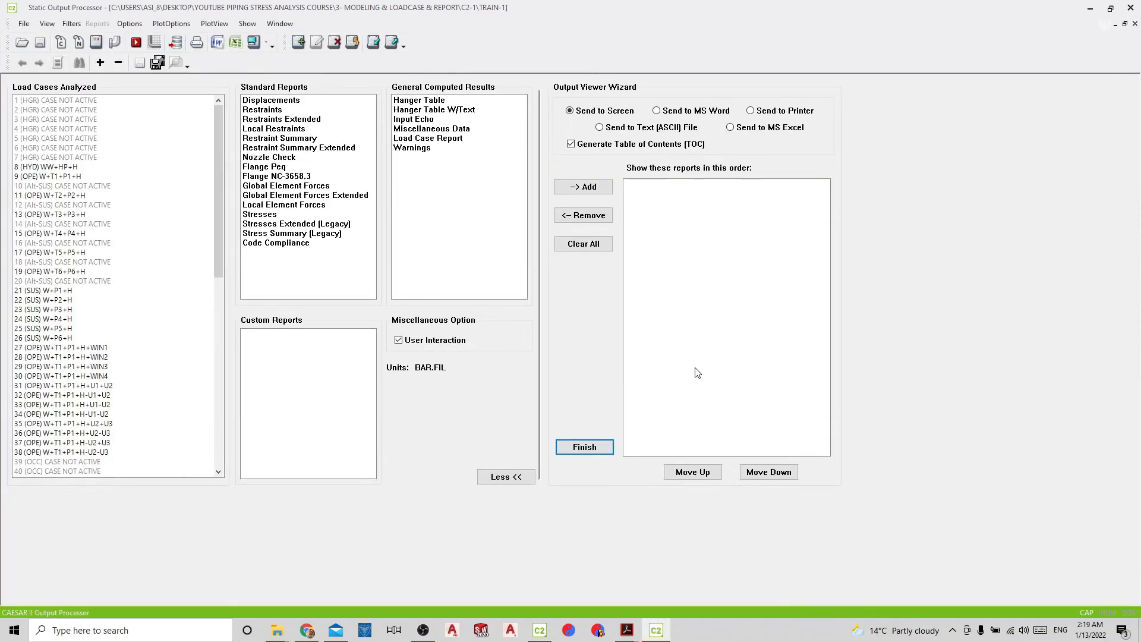
Step: Display the Displacements report on screen for load case 9 (OPE) W+T1+P1+H only
click(258, 103)
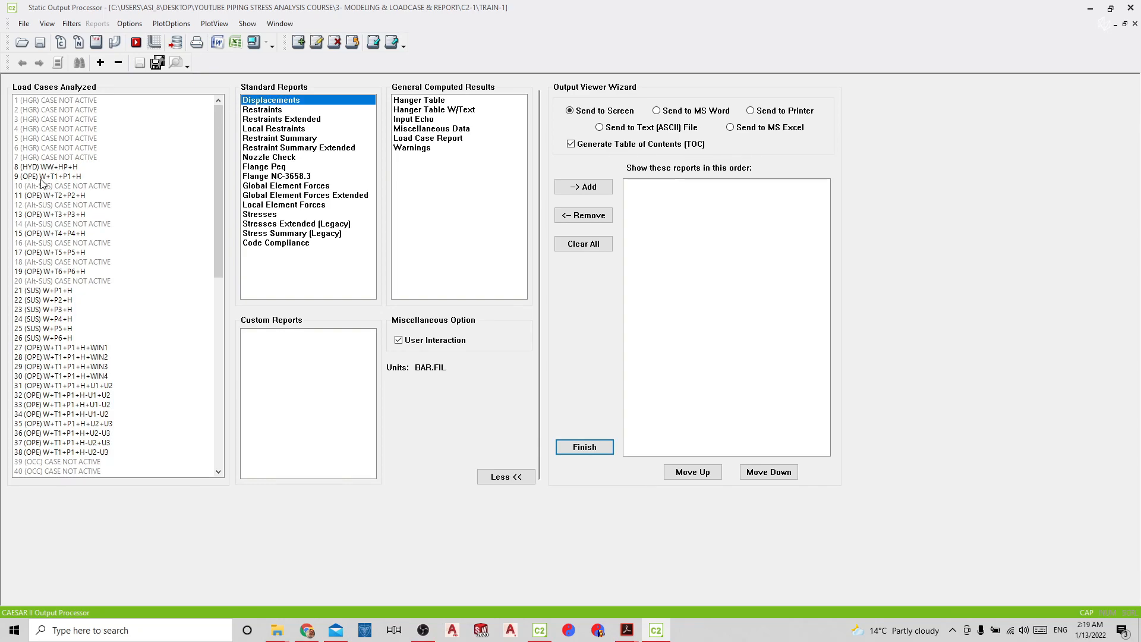
click(56, 292)
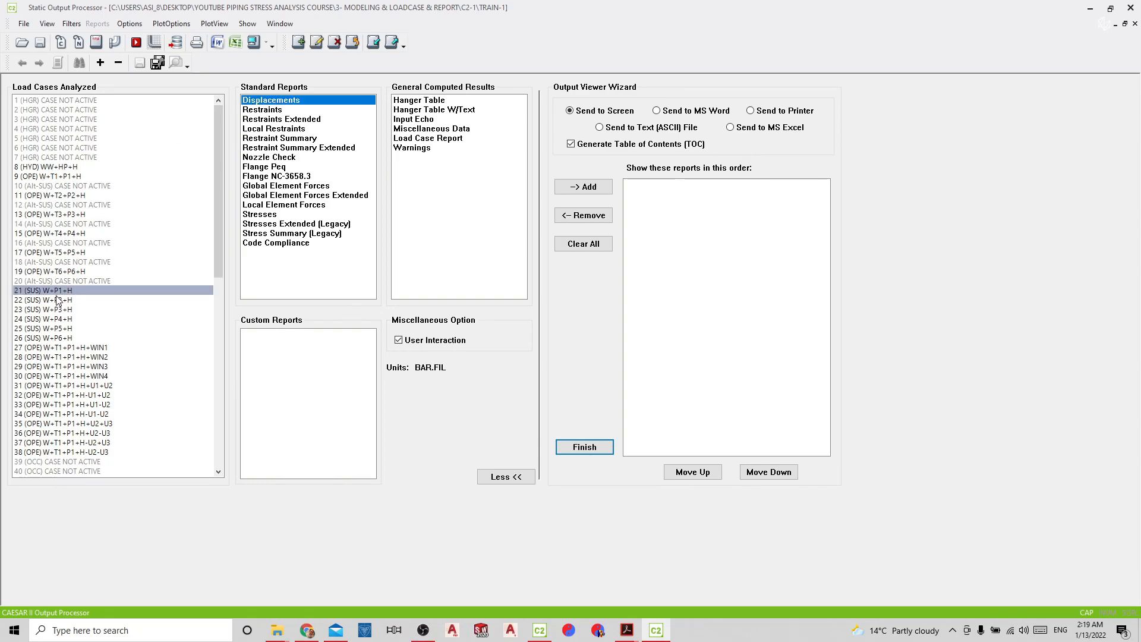
click(58, 177)
click(55, 291)
click(65, 177)
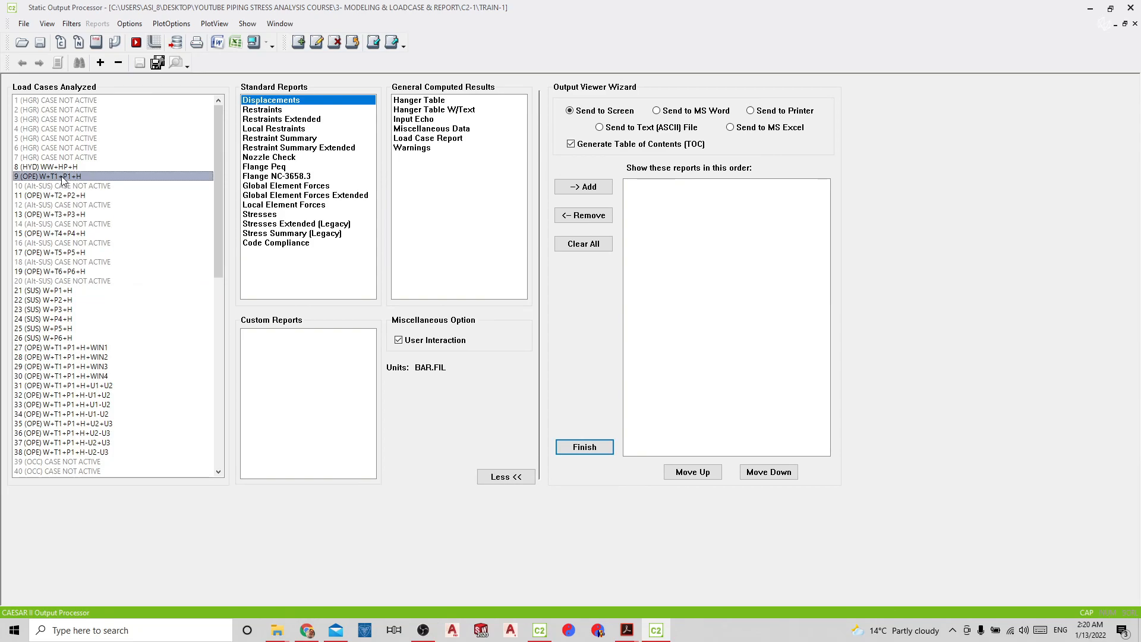
click(255, 41)
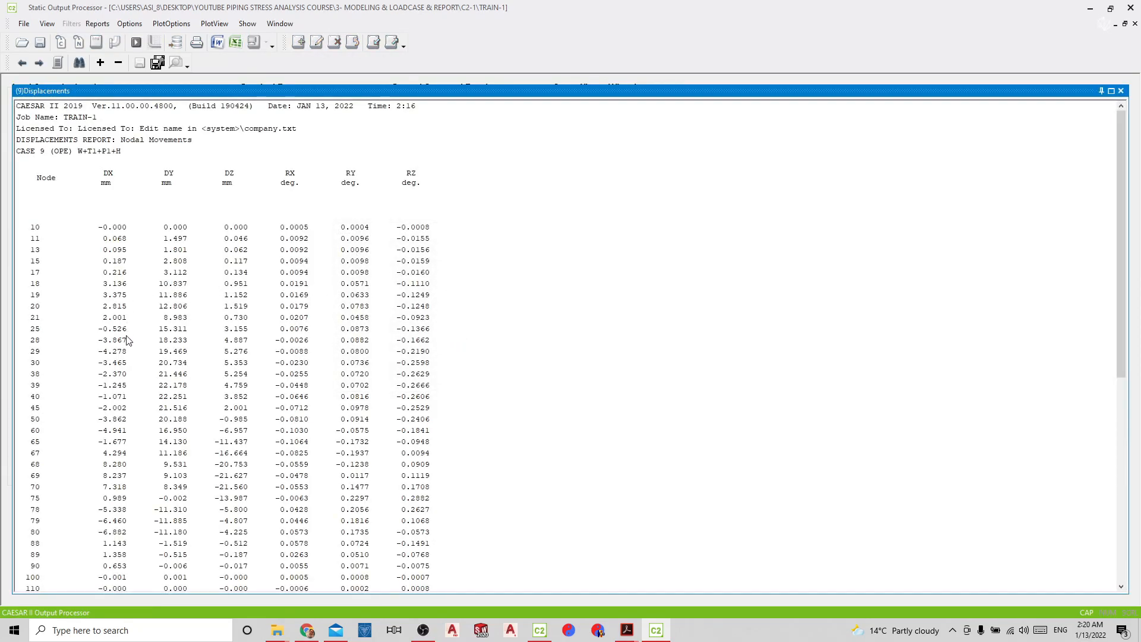
Step: Examine the case 9 nodal displacements and rotations through node 160 and close the Displacements report
scroll(229, 331, down, 2)
scroll(229, 331, down, 1)
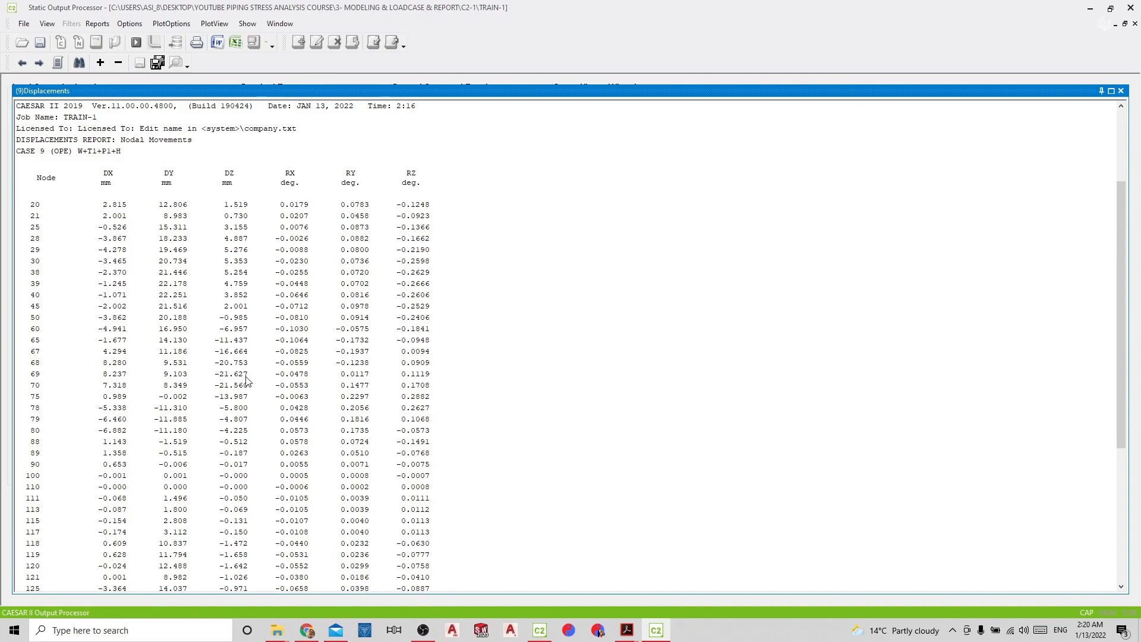
scroll(240, 372, up, 2)
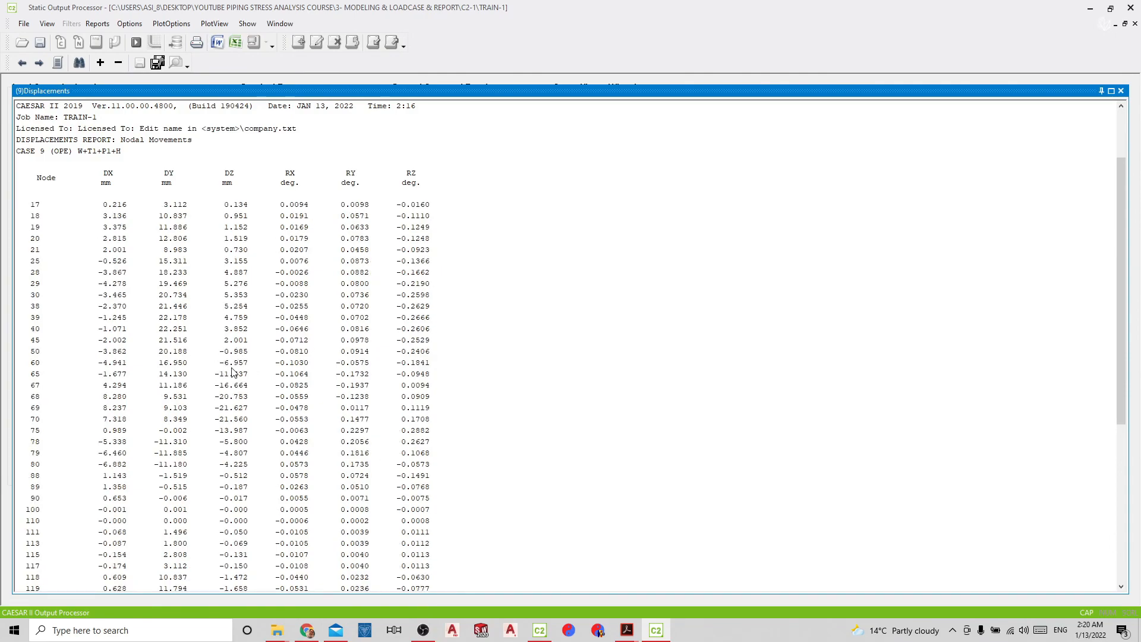
scroll(230, 503, down, 8)
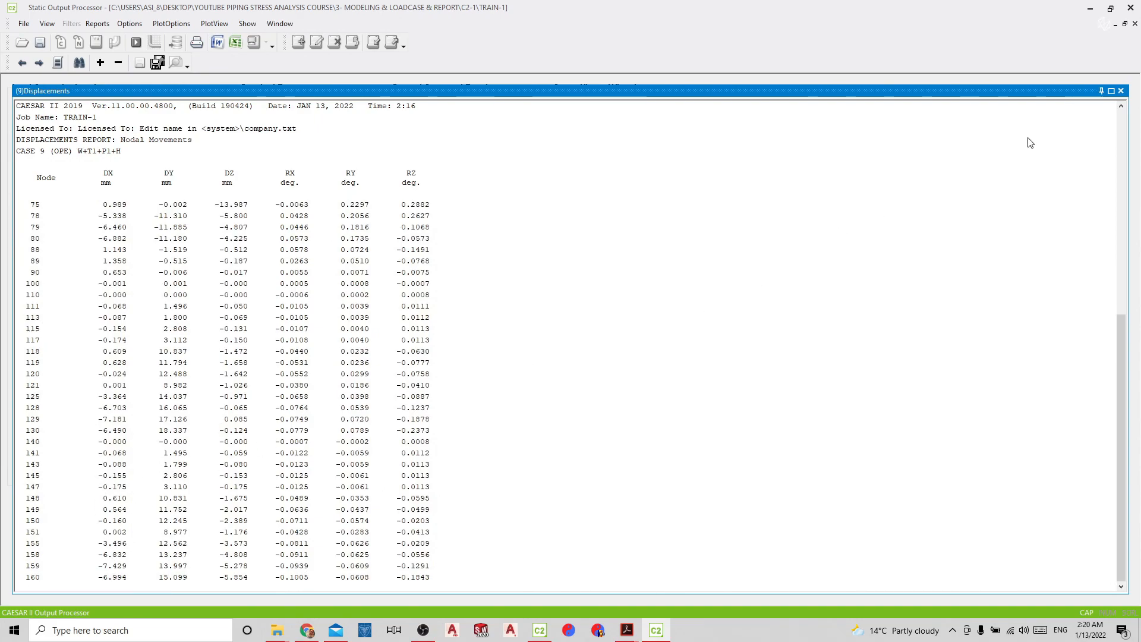
click(1121, 91)
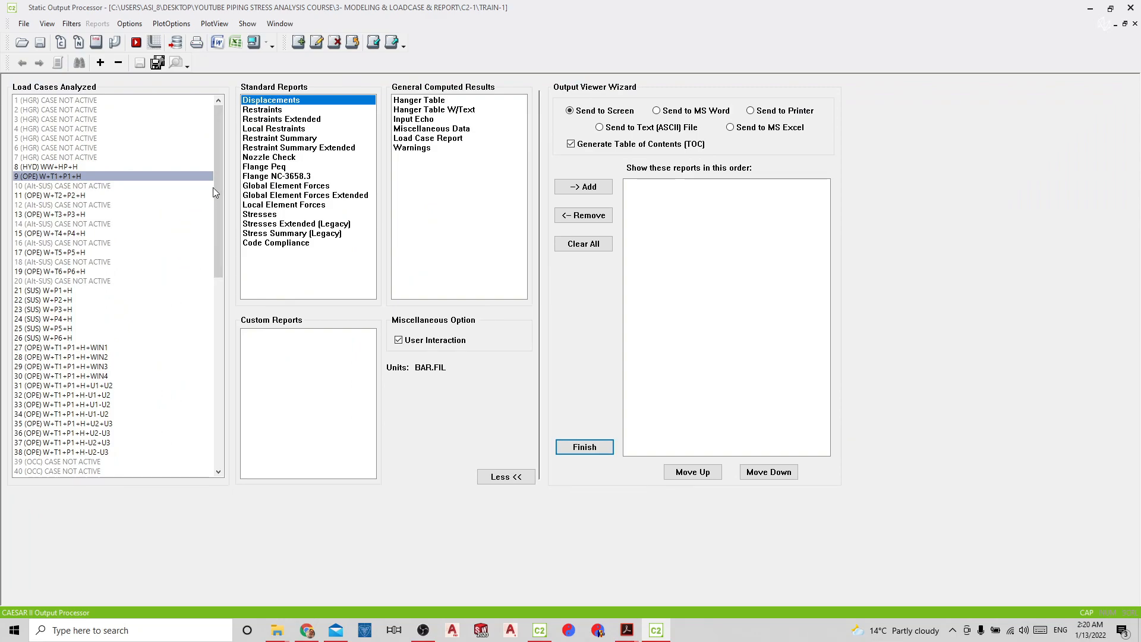
Step: Display the Restraint Summary Extended report on screen for load cases 8 through 38
click(272, 148)
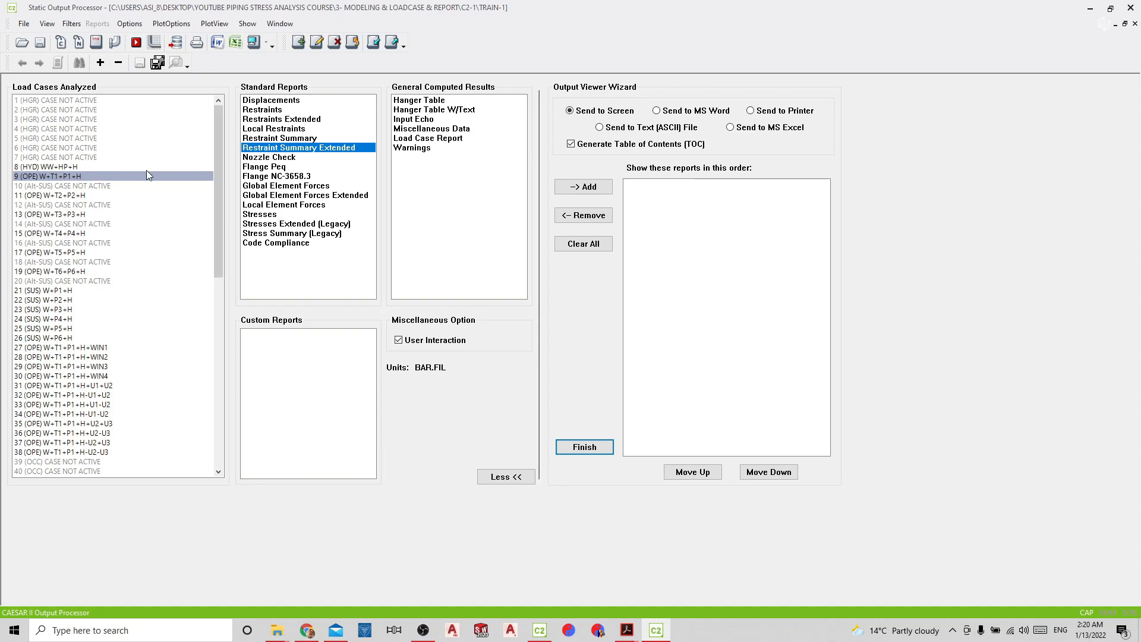
drag(78, 166, 91, 451)
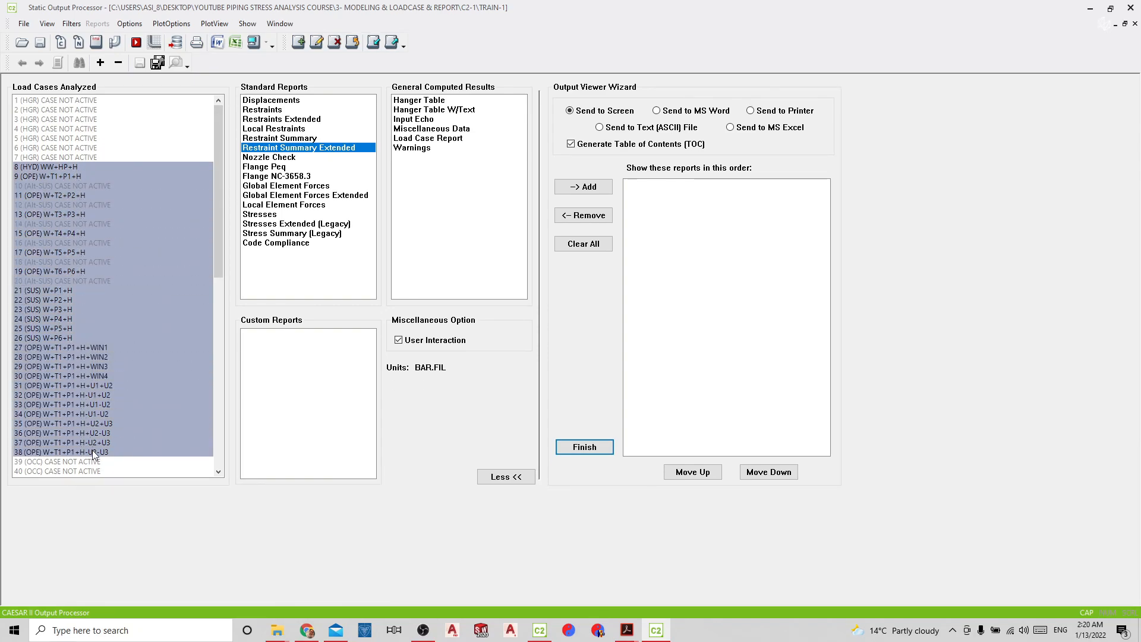
click(251, 47)
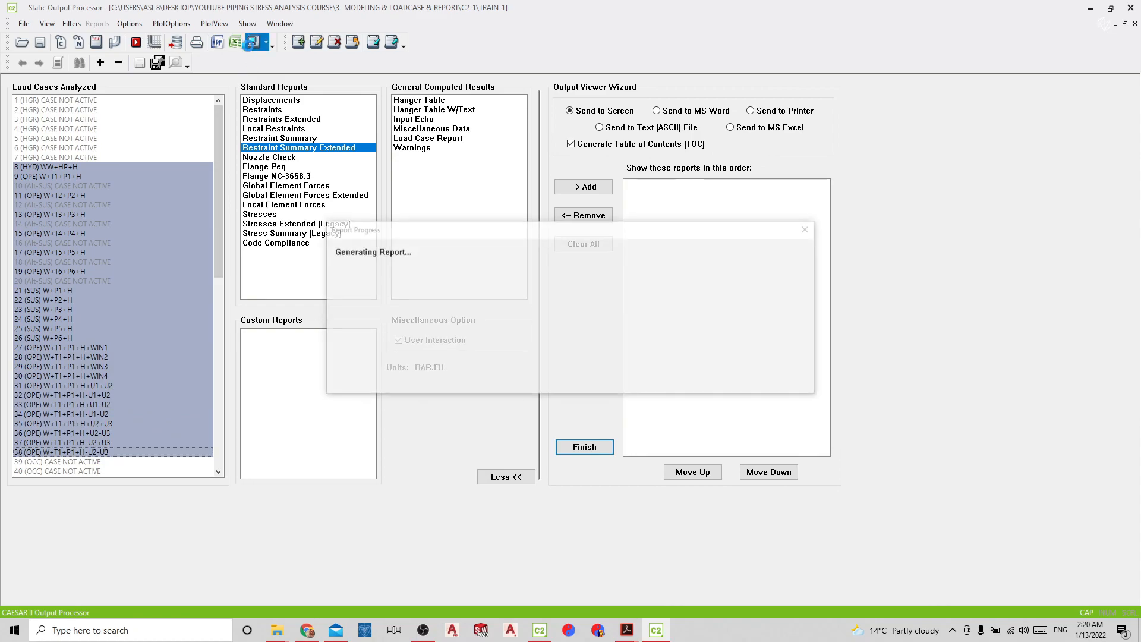
Step: Examine the forces, moments, displacements and MAX rows of each restraint in the summary, from node 10 through node 155
scroll(446, 219, down, 8)
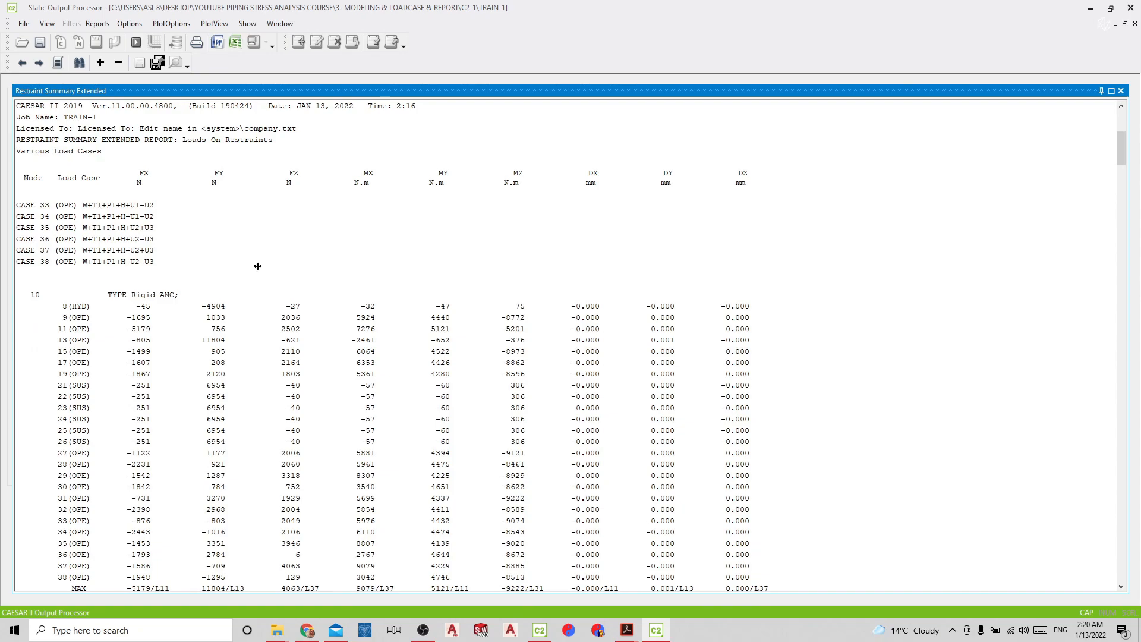
scroll(258, 265, down, 1)
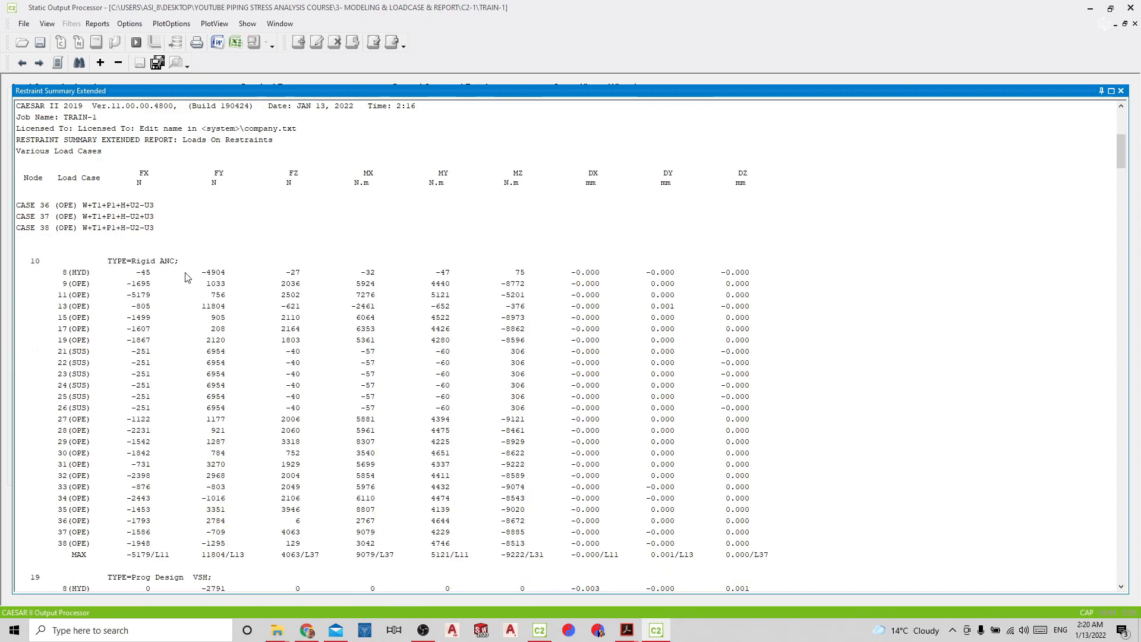
scroll(314, 258, down, 2)
scroll(314, 259, down, 1)
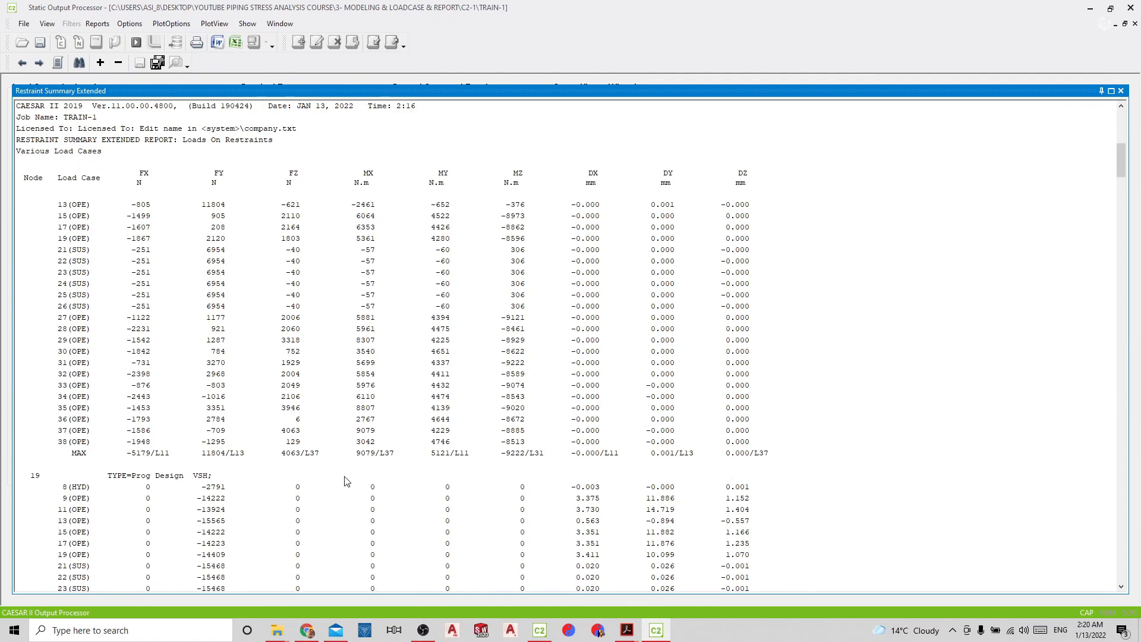
scroll(217, 253, down, 3)
scroll(220, 267, down, 15)
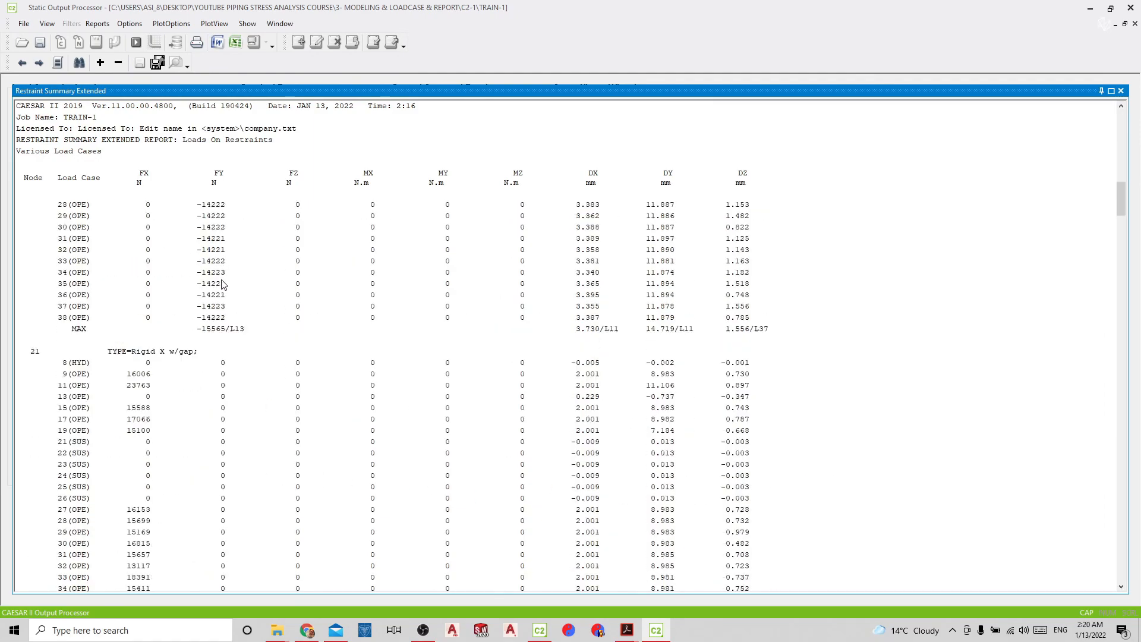
scroll(223, 284, down, 16)
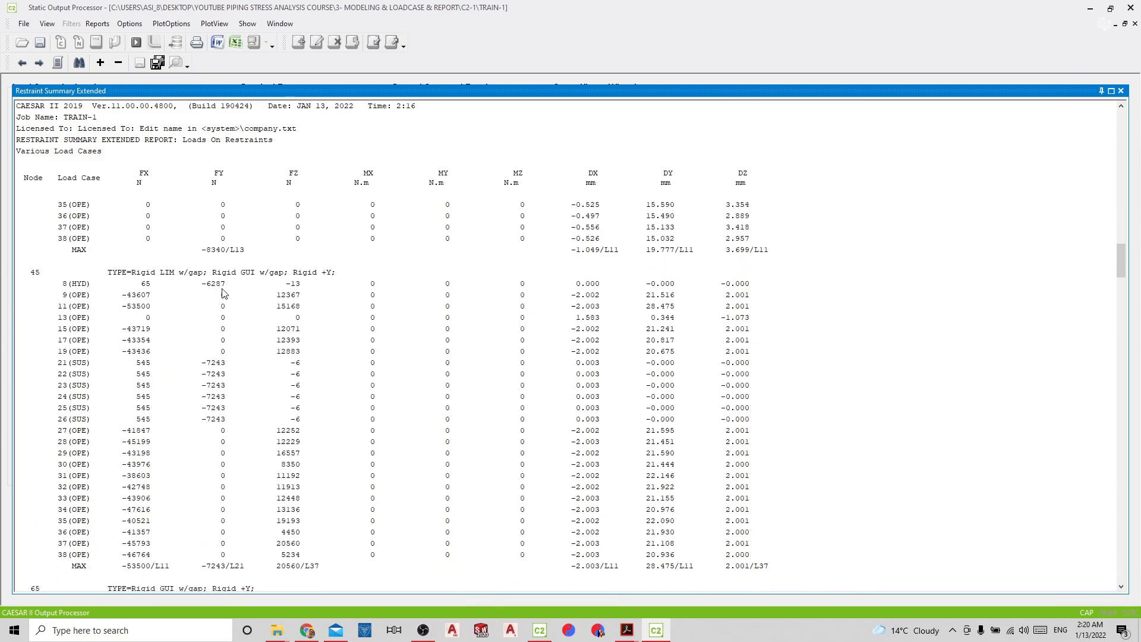
scroll(223, 300, down, 18)
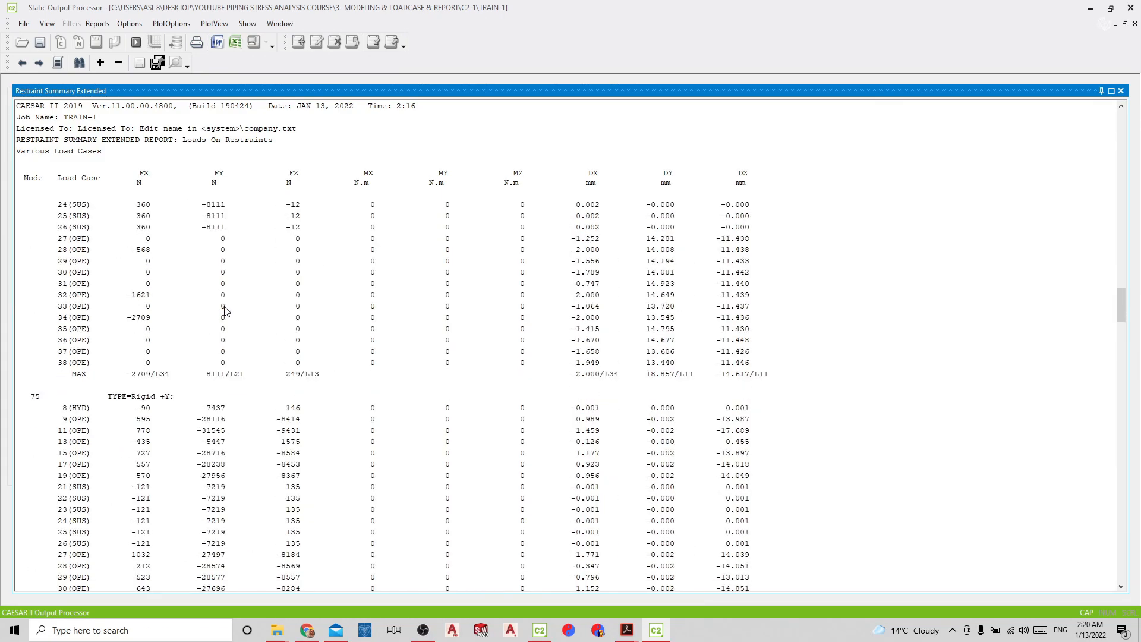
scroll(227, 450, down, 14)
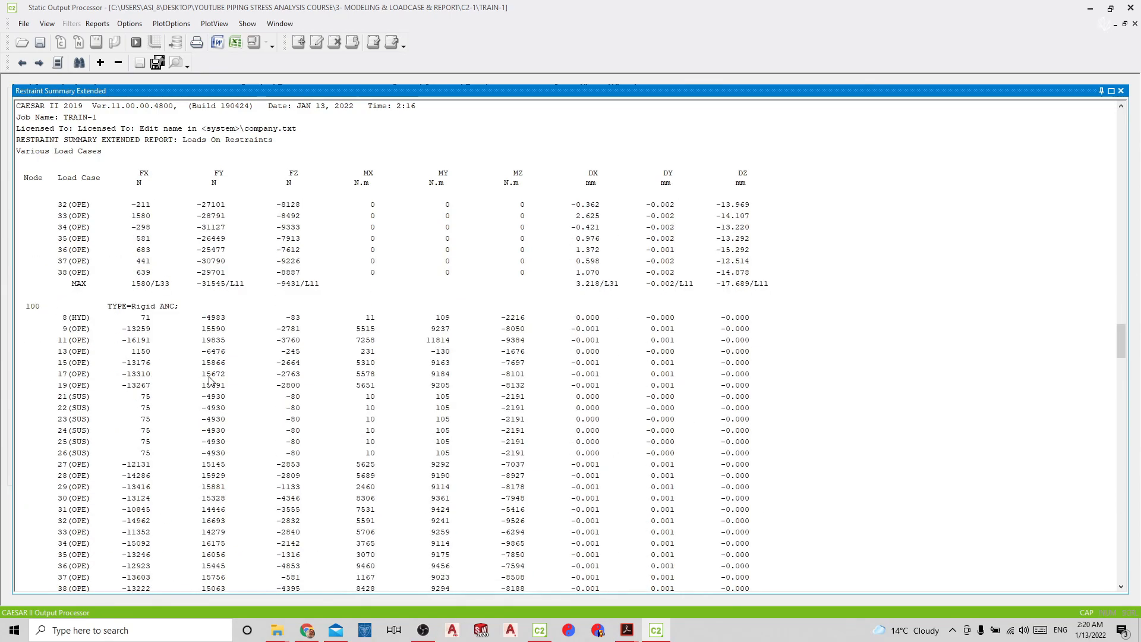
scroll(220, 505, down, 13)
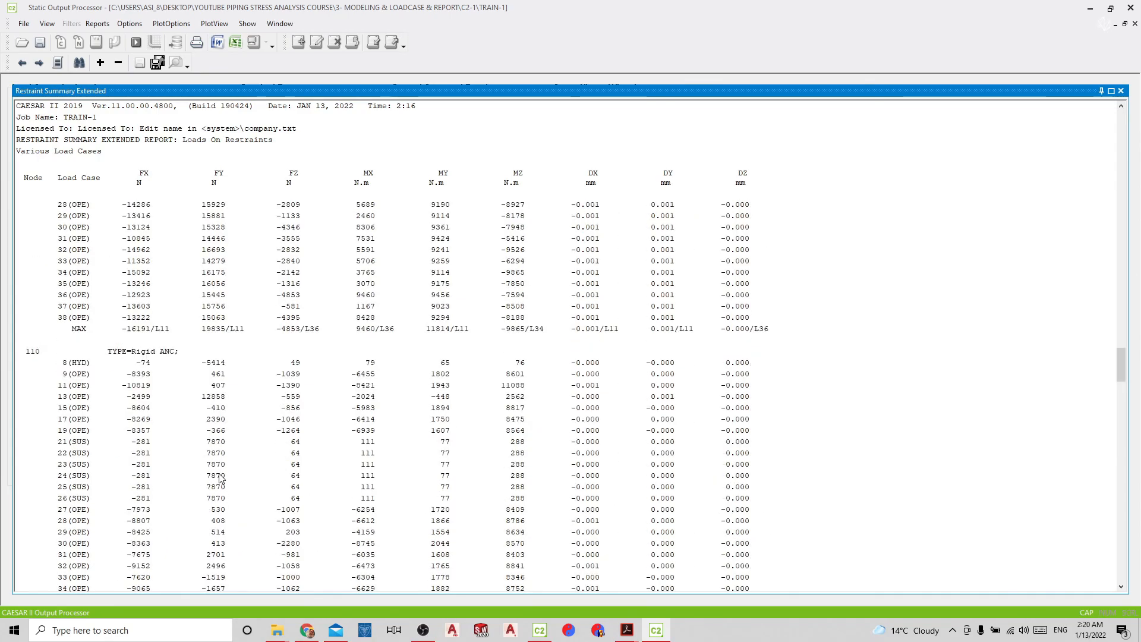
scroll(224, 447, down, 10)
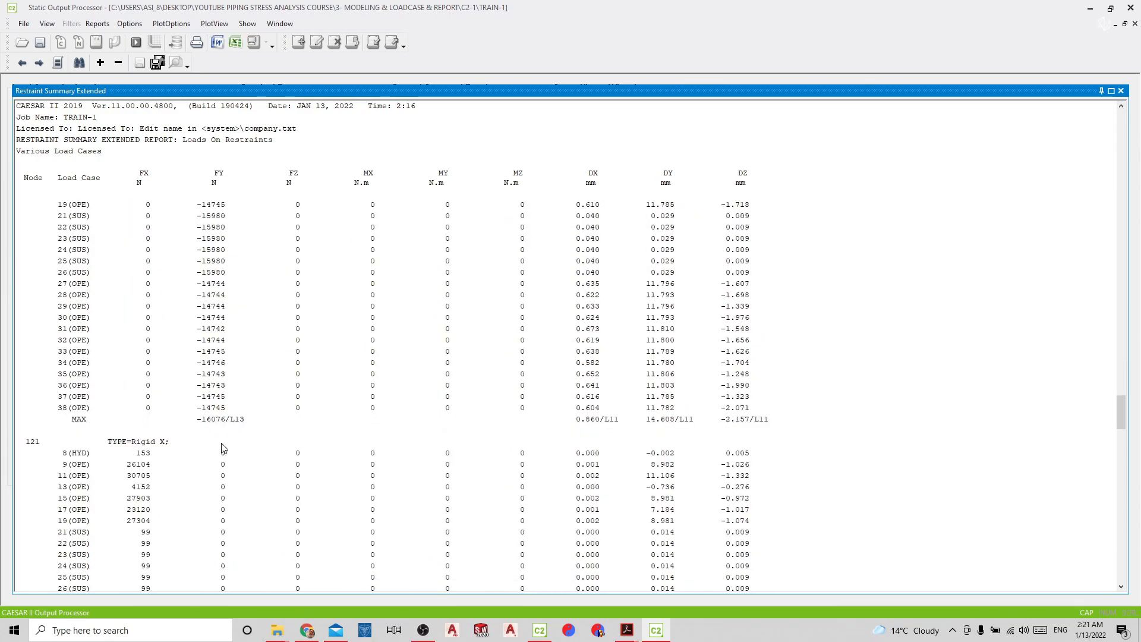
scroll(223, 446, down, 7)
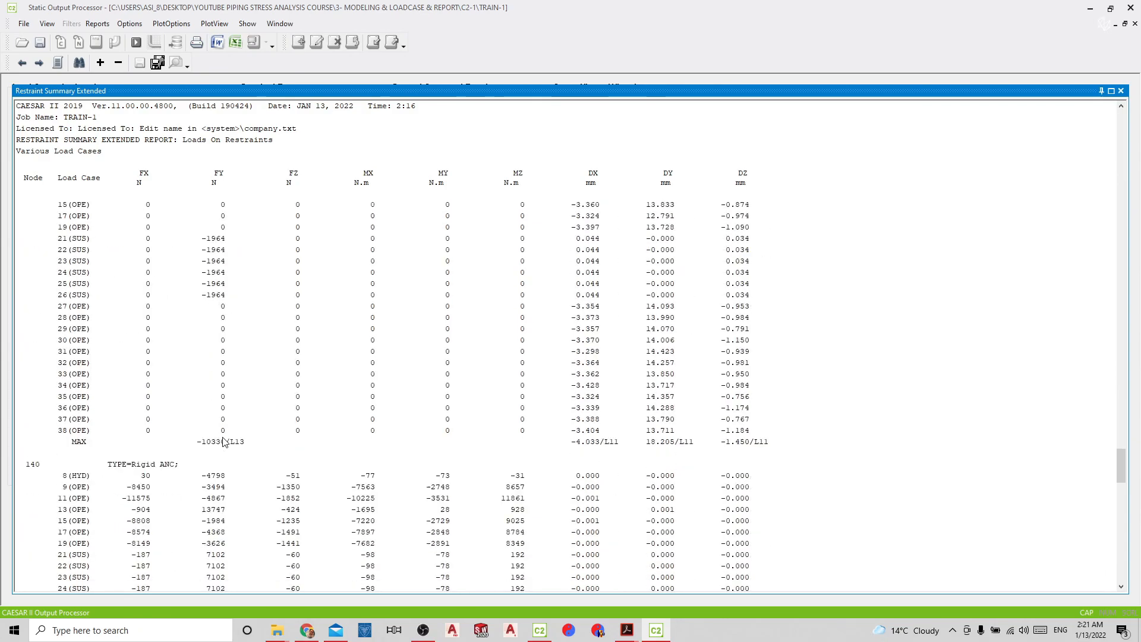
scroll(232, 390, down, 18)
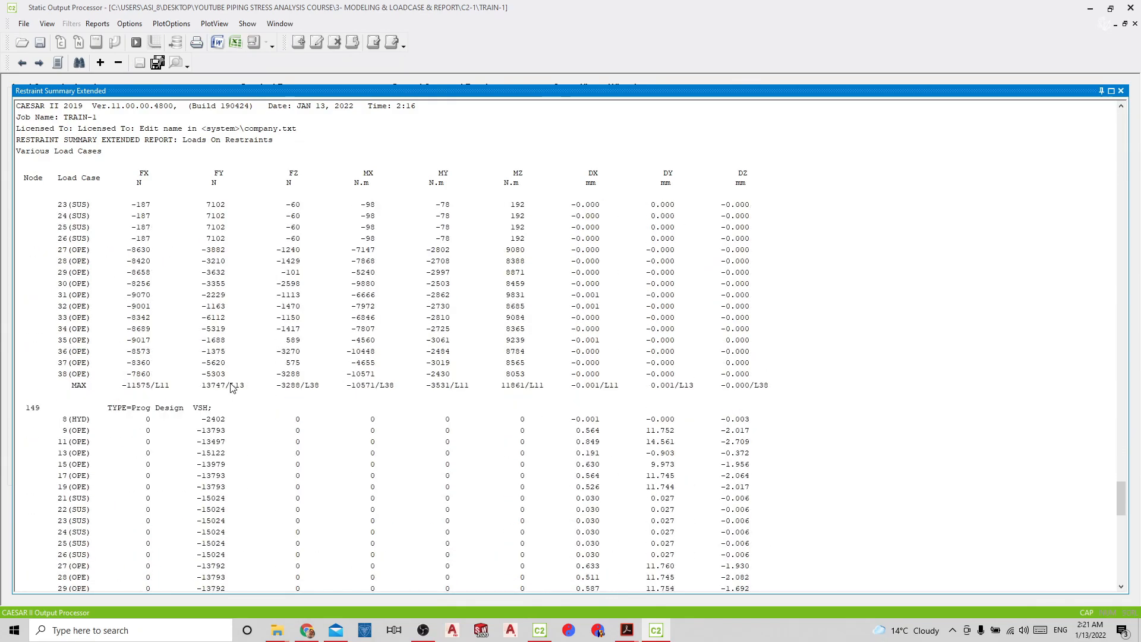
scroll(232, 391, down, 13)
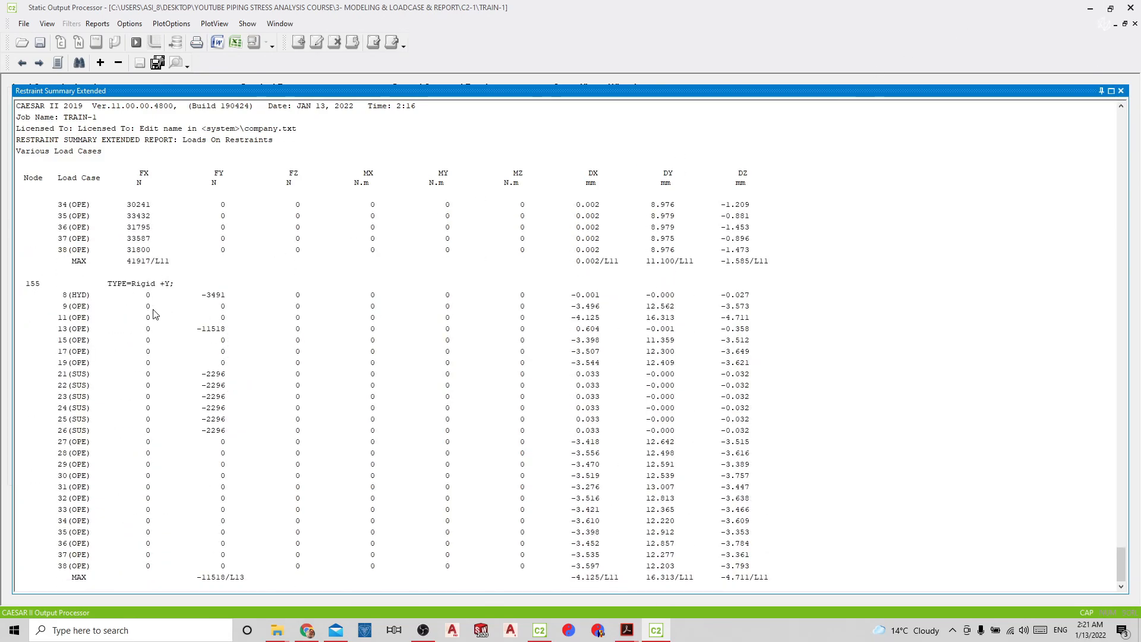
Step: Go back to review the restraint loads at nodes 151, 149 and the anchor at node 140, and close the summary report
scroll(176, 417, up, 20)
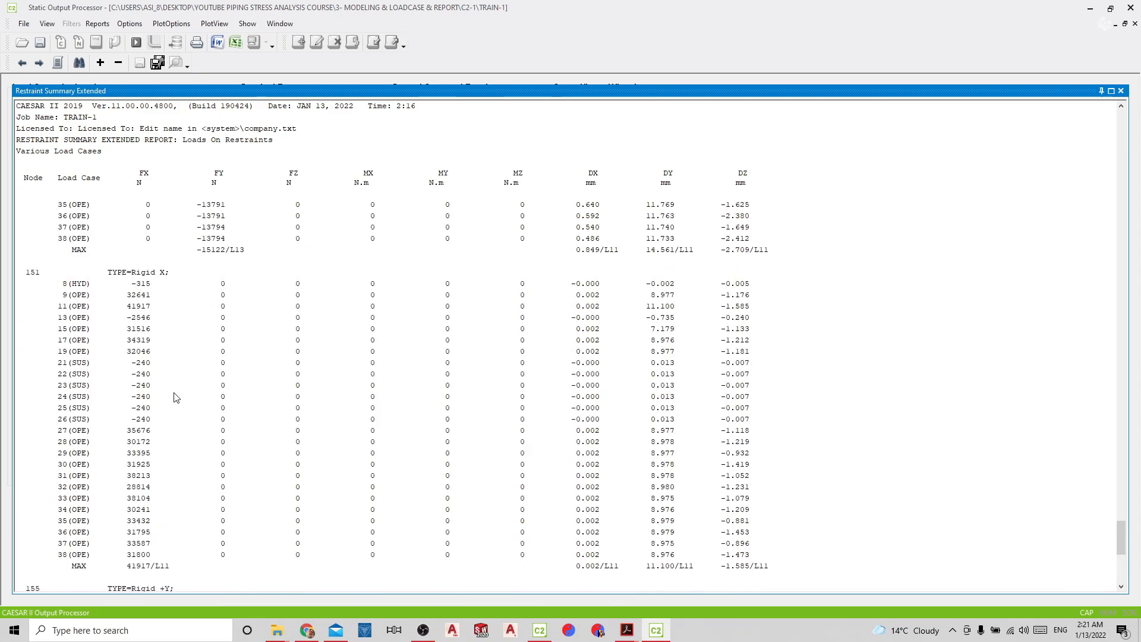
scroll(175, 397, up, 7)
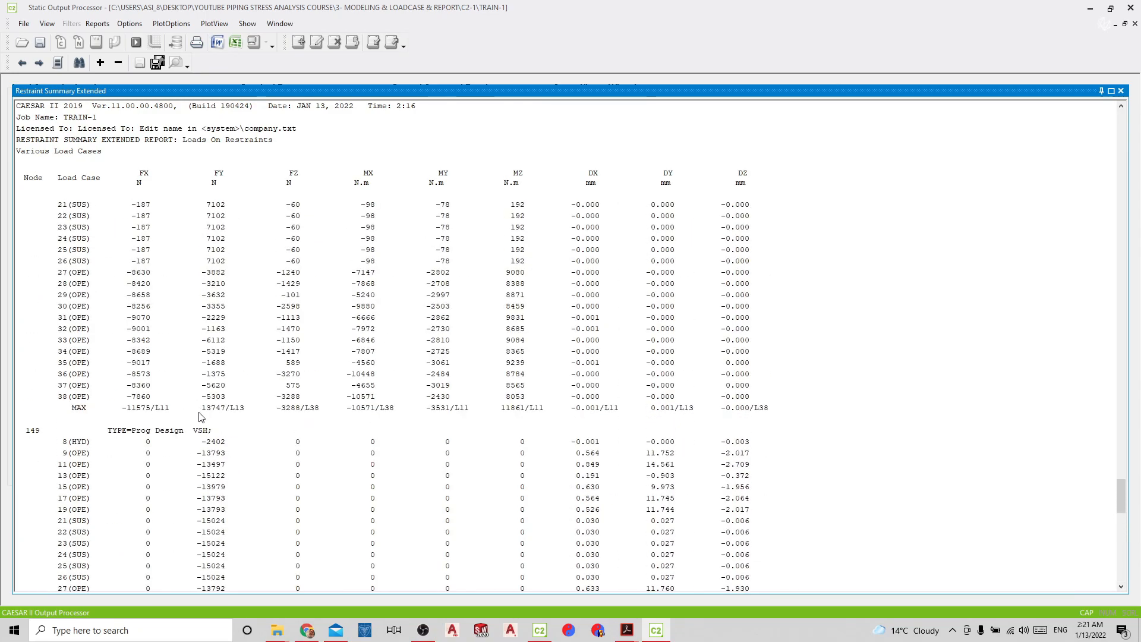
scroll(206, 431, up, 2)
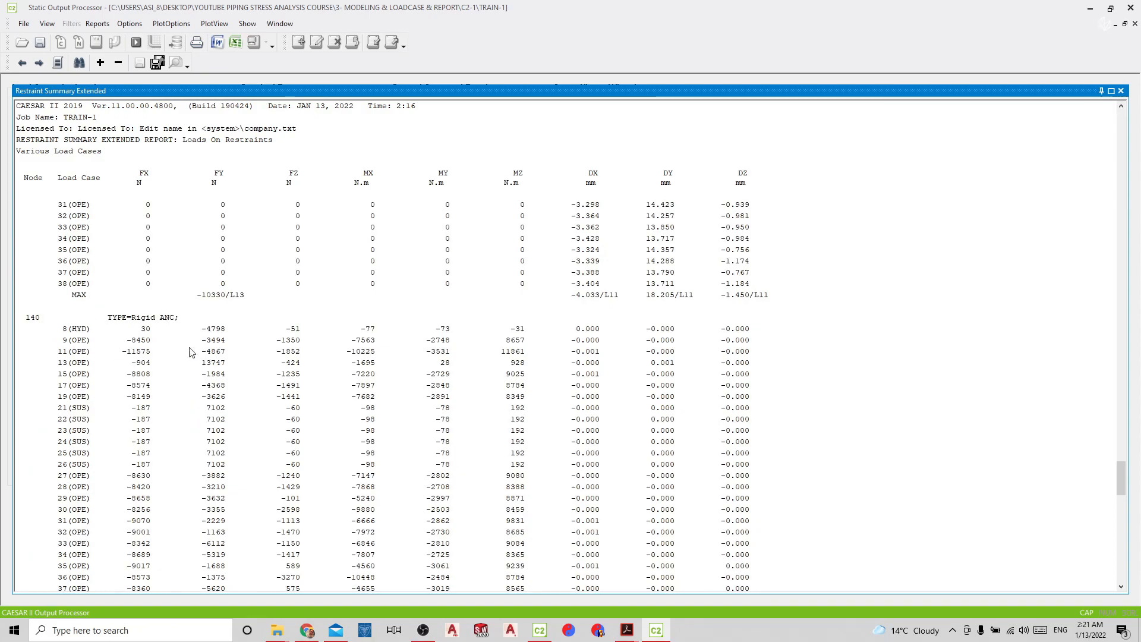
scroll(224, 344, down, 2)
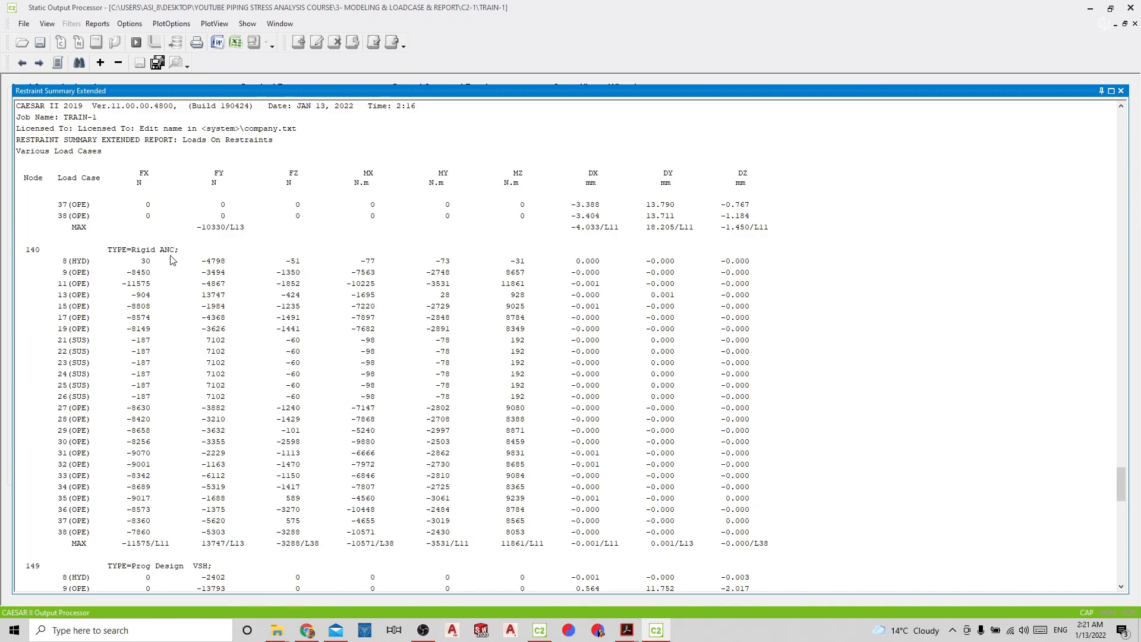
click(1122, 91)
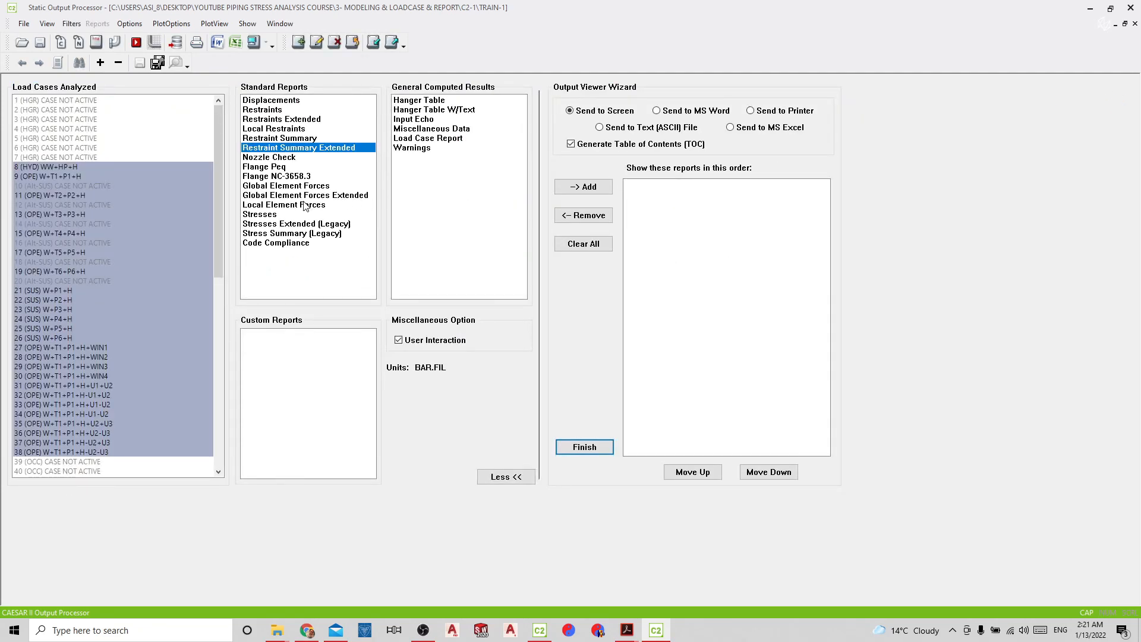
Step: Display the Stresses report for case 64 (EXP) L64=L9-L21 and sort it by stress ratio with the highest values first
drag(219, 213, 203, 409)
click(43, 280)
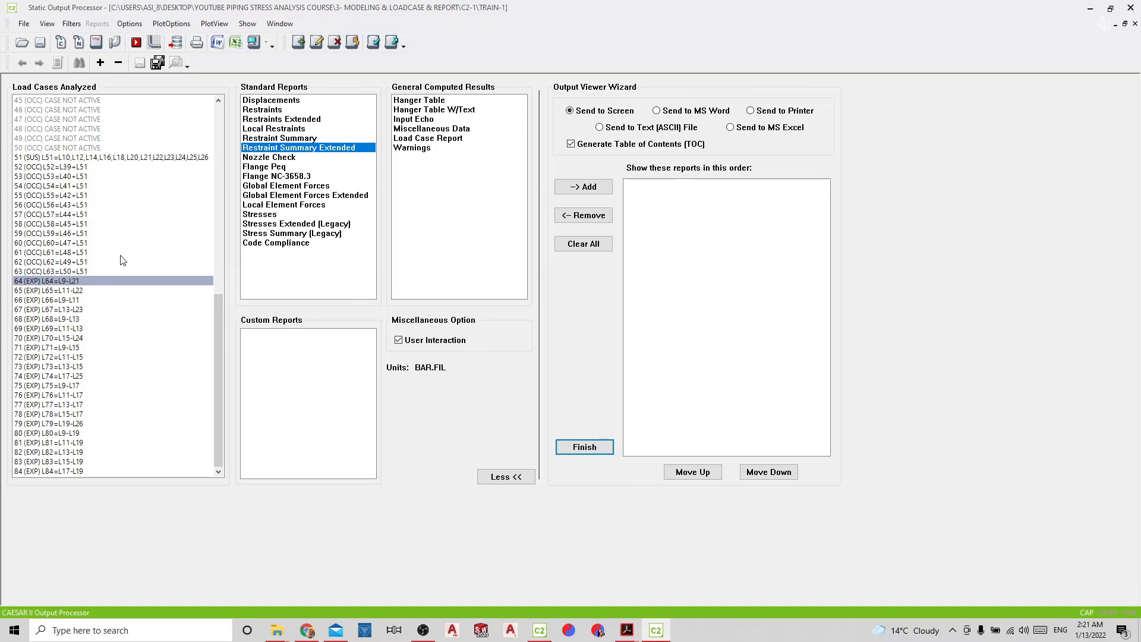
click(253, 214)
click(253, 42)
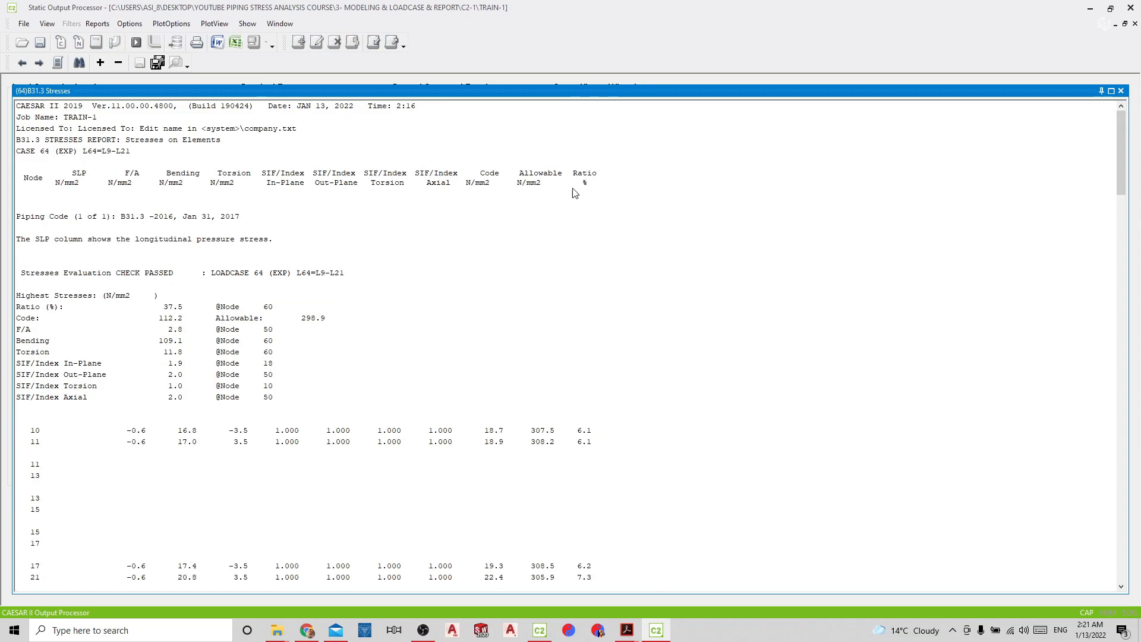
click(587, 179)
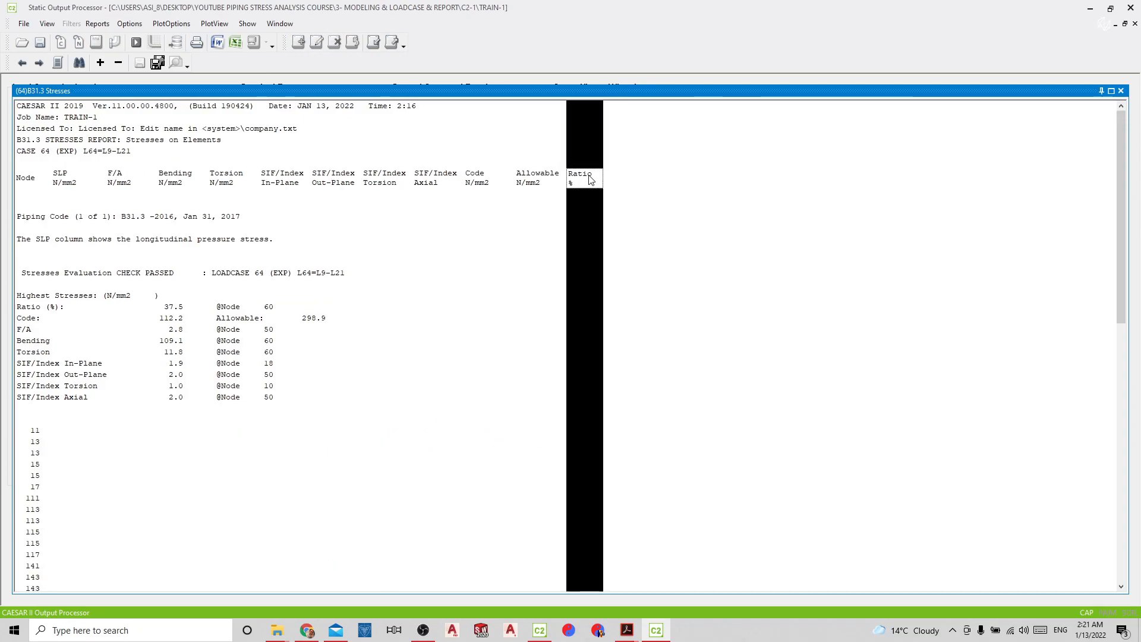
scroll(342, 410, down, 12)
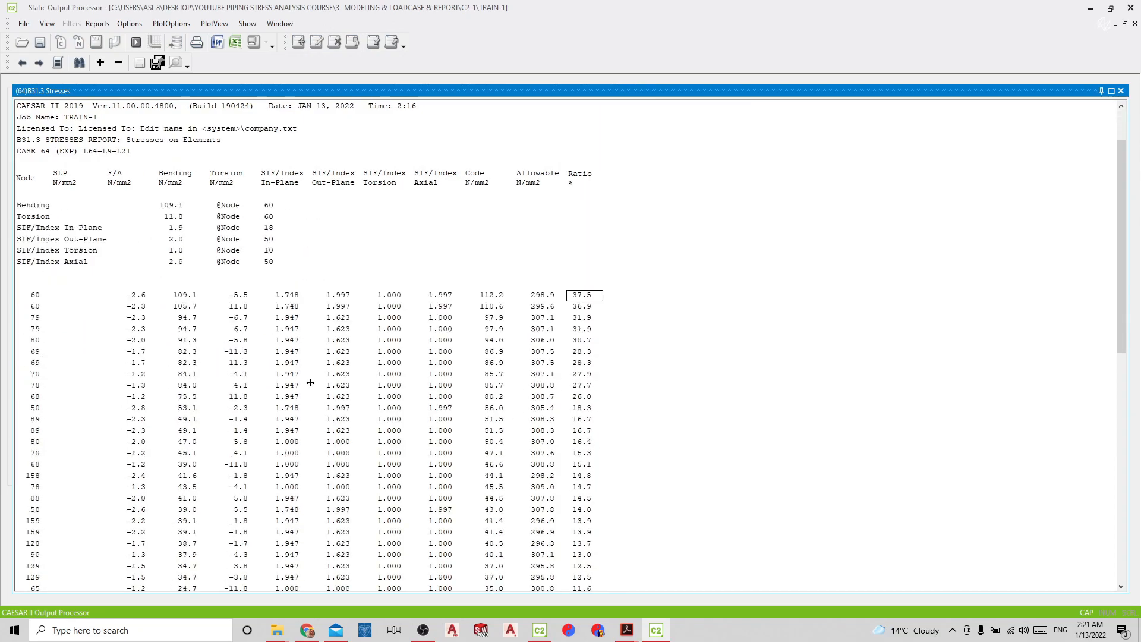
Step: Examine the sorted expansion stress rows for case 64 down to the low ratios, and close the stress report
scroll(337, 359, down, 15)
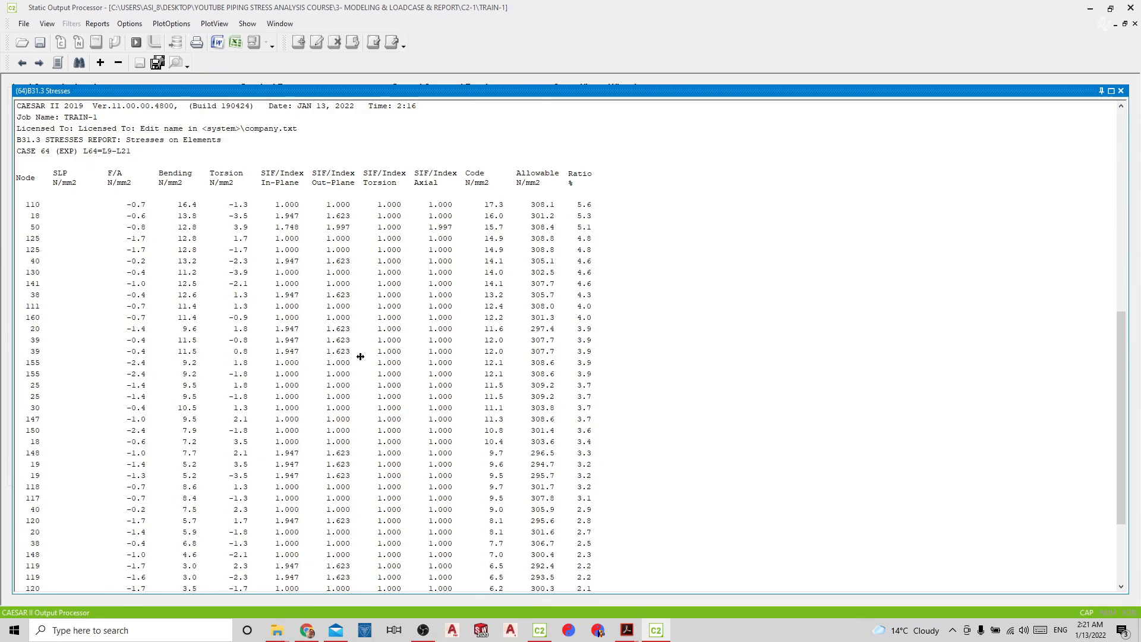
scroll(366, 363, up, 20)
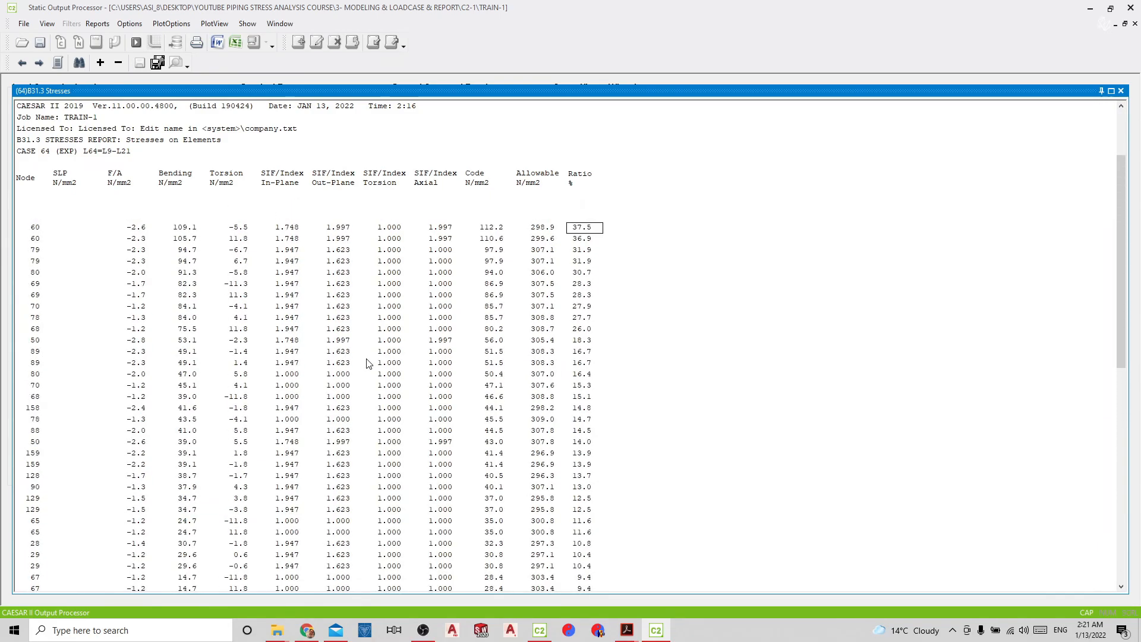
click(1121, 90)
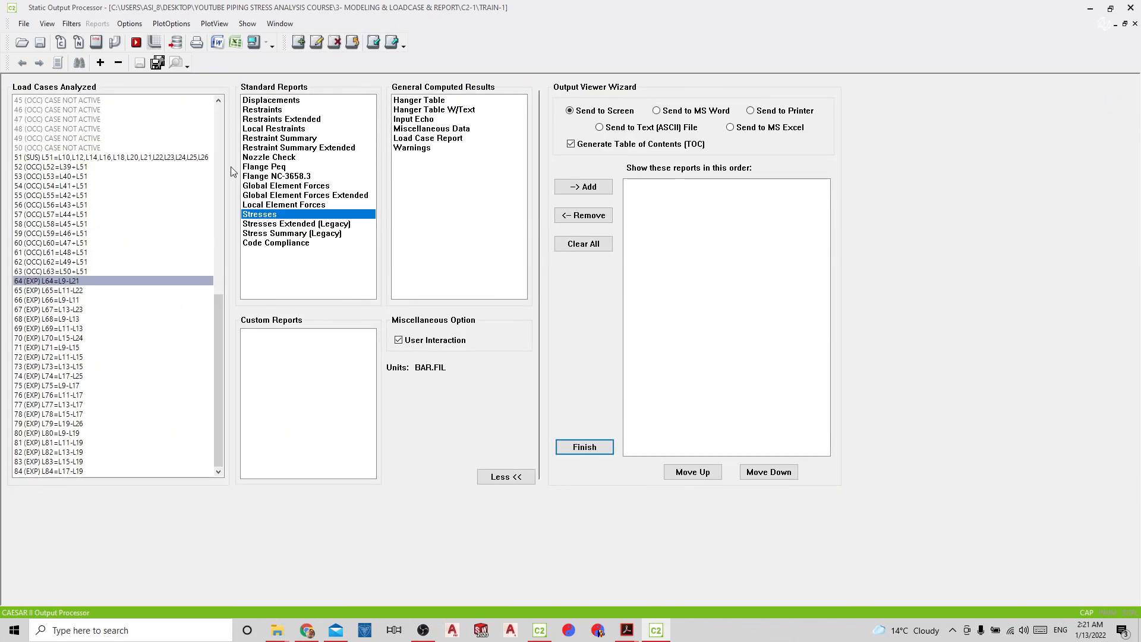
Step: Display only the Hanger Table W/Text report on screen, without Stresses or load case 64, and close it after review
click(446, 111)
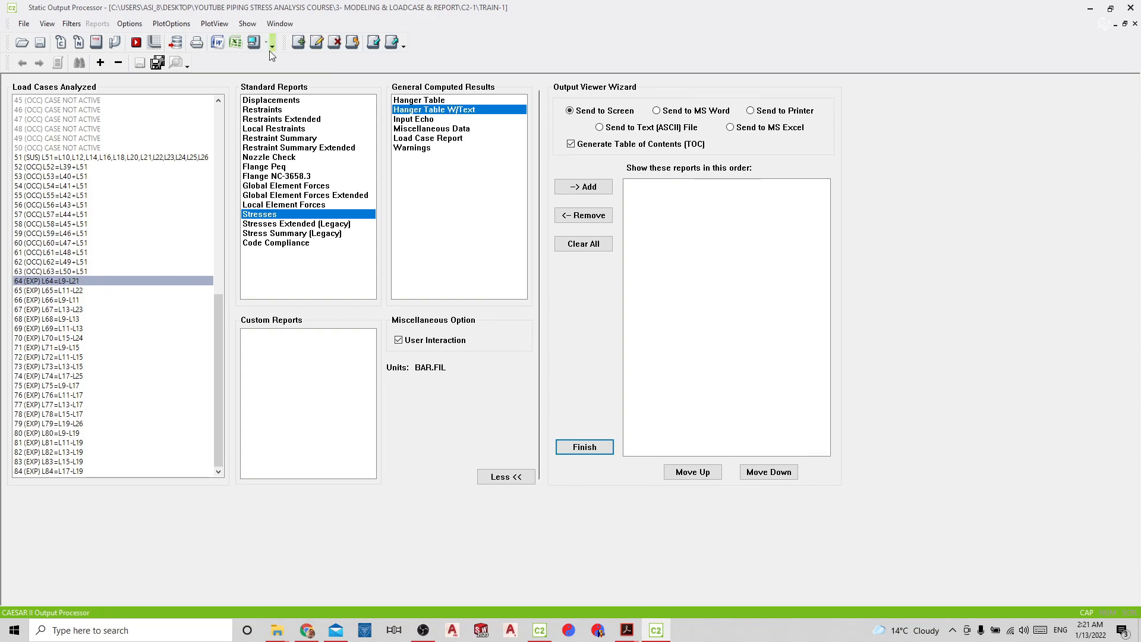
click(274, 216)
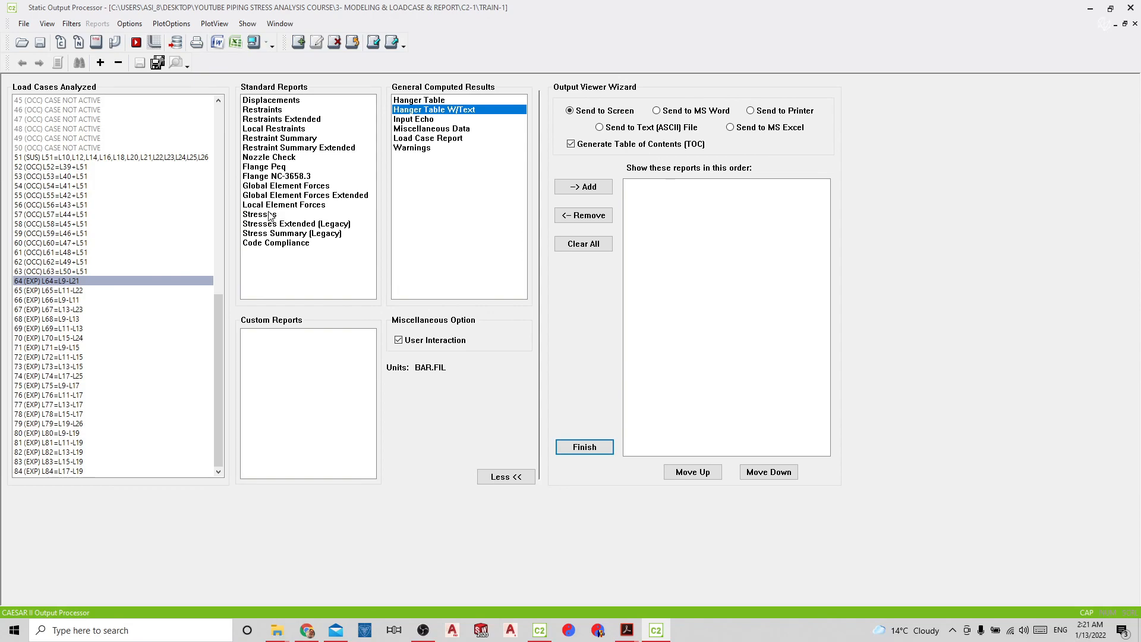
click(138, 282)
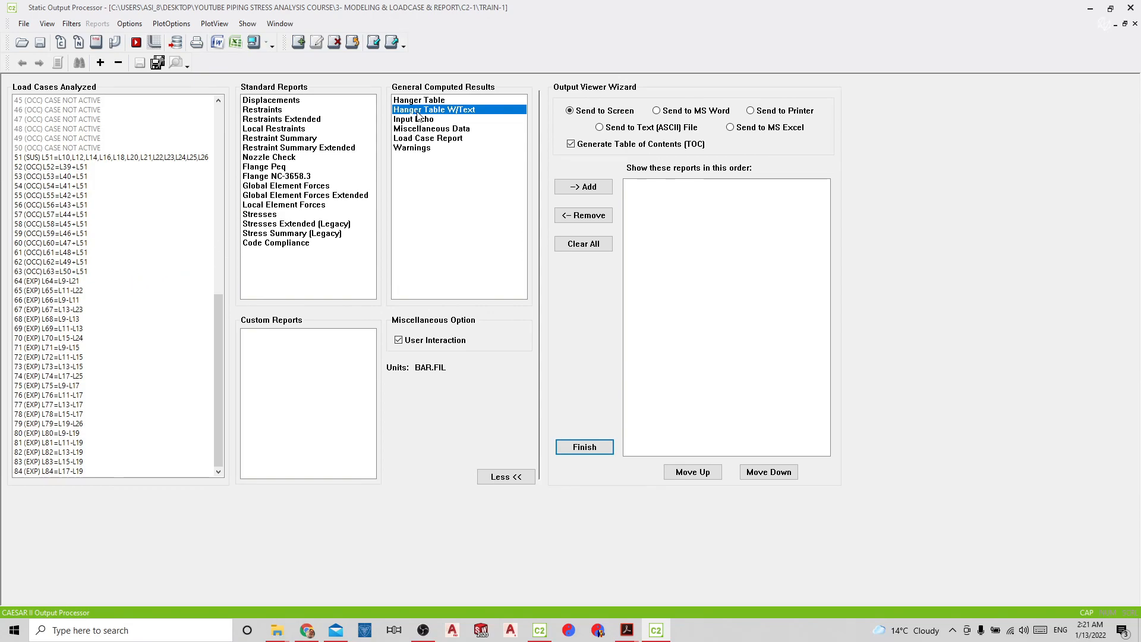
click(256, 42)
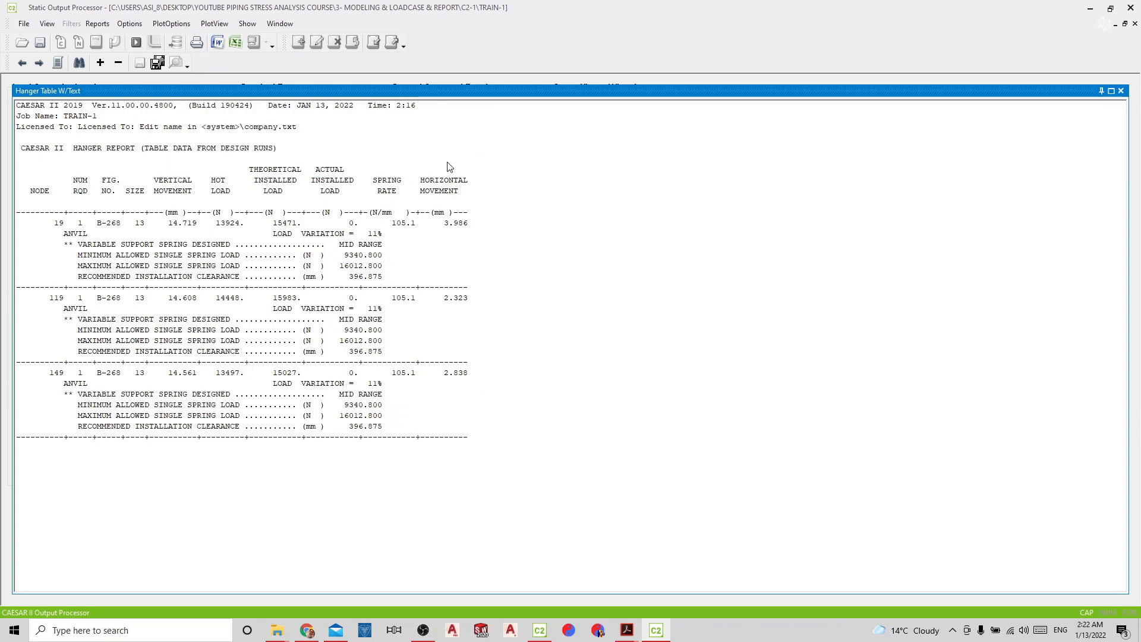
click(1121, 92)
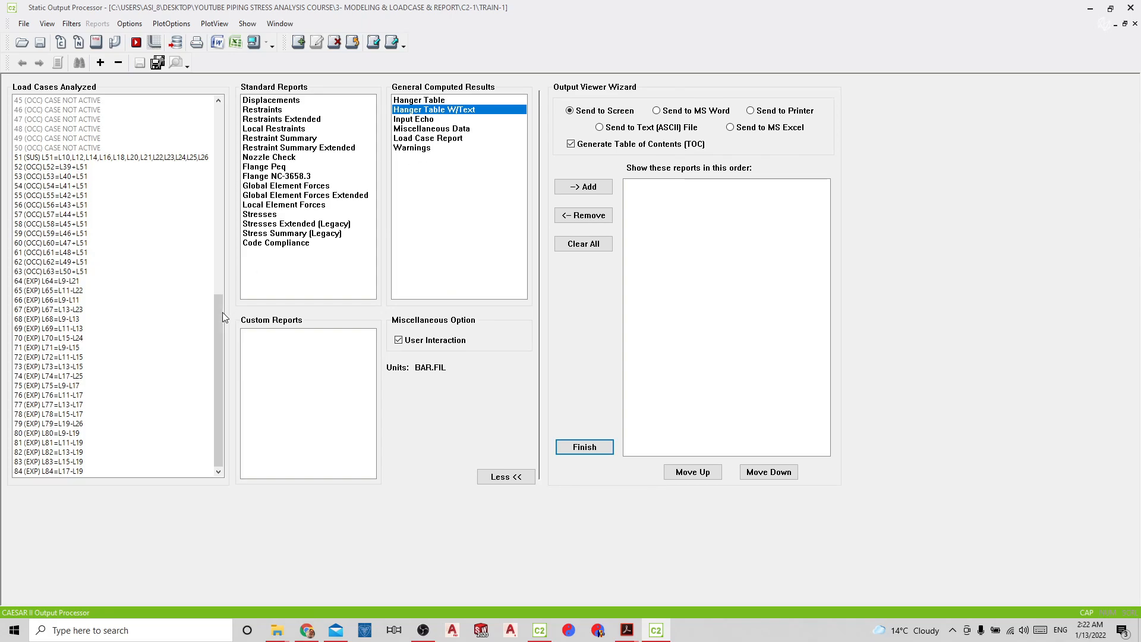
Step: Display the Displacements reports on screen for load cases 9 through 26, check the separate case reports, and close them
drag(223, 312, 161, 148)
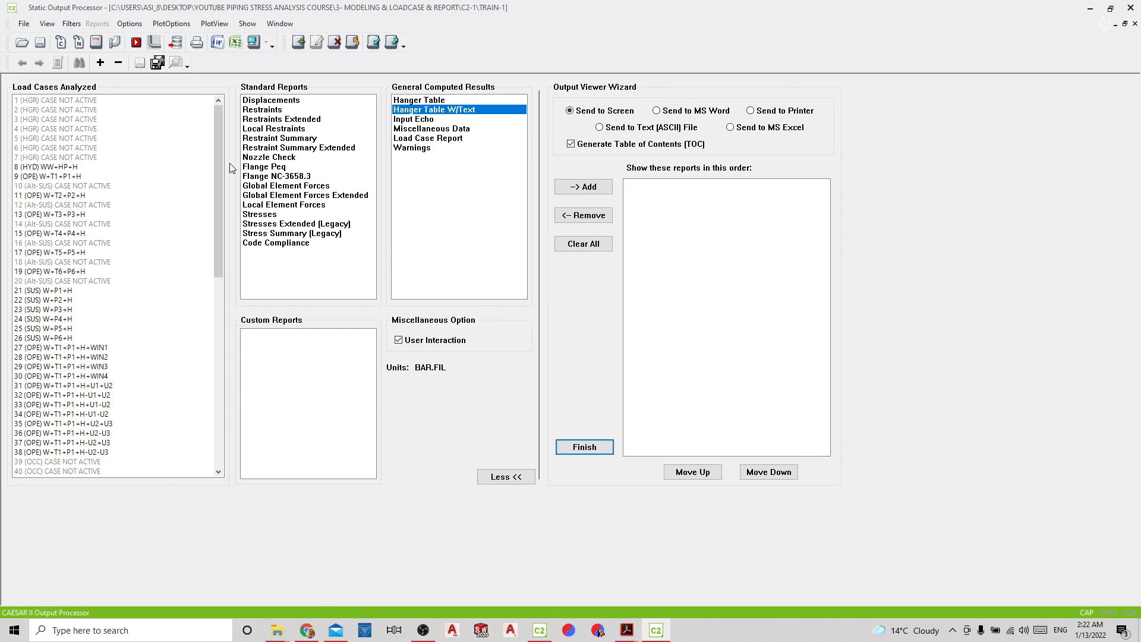
click(267, 102)
drag(92, 177, 75, 336)
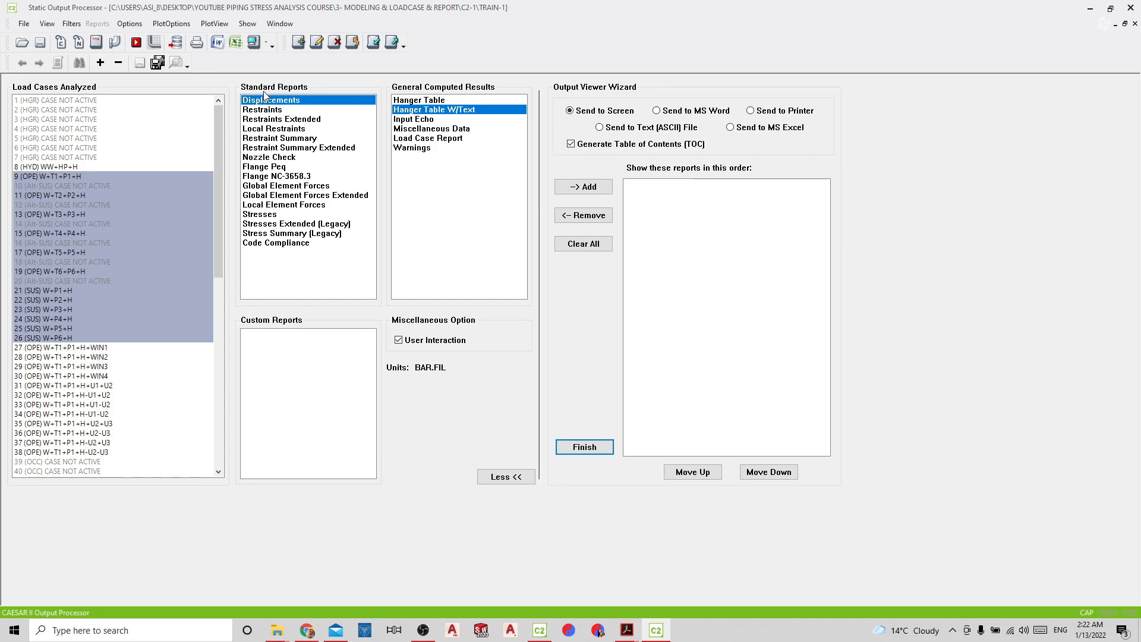
click(254, 41)
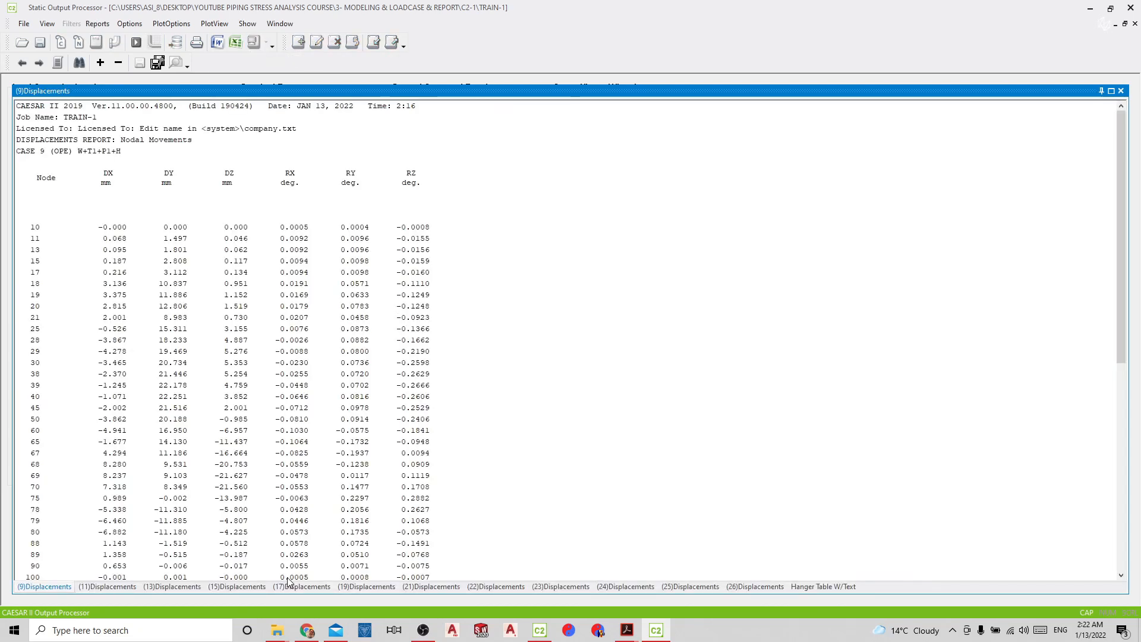
click(169, 587)
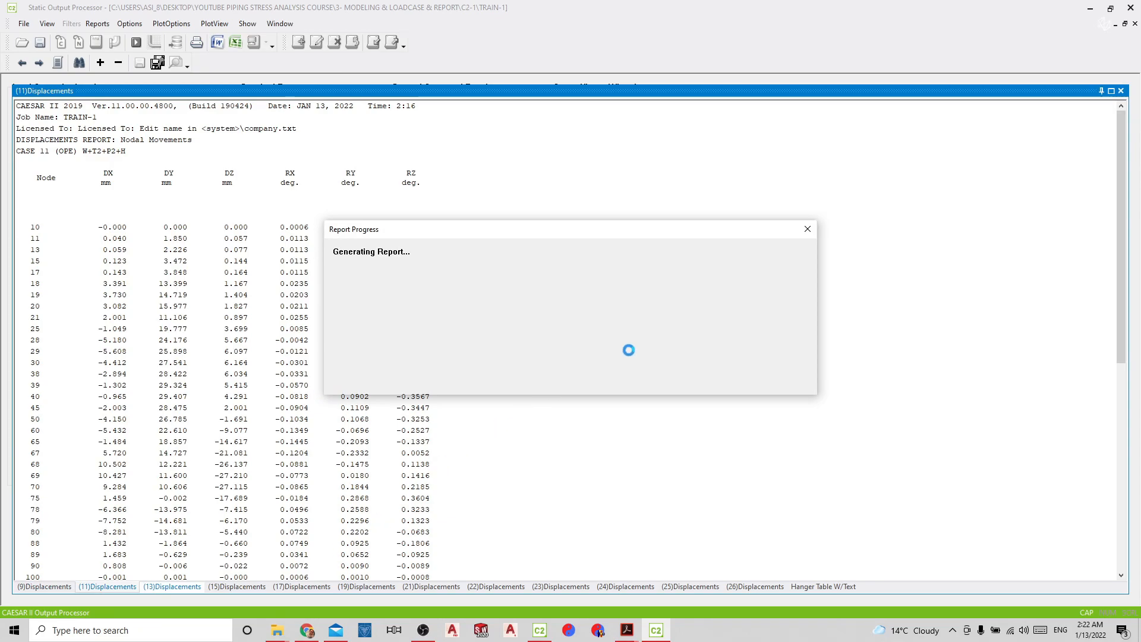
click(1122, 90)
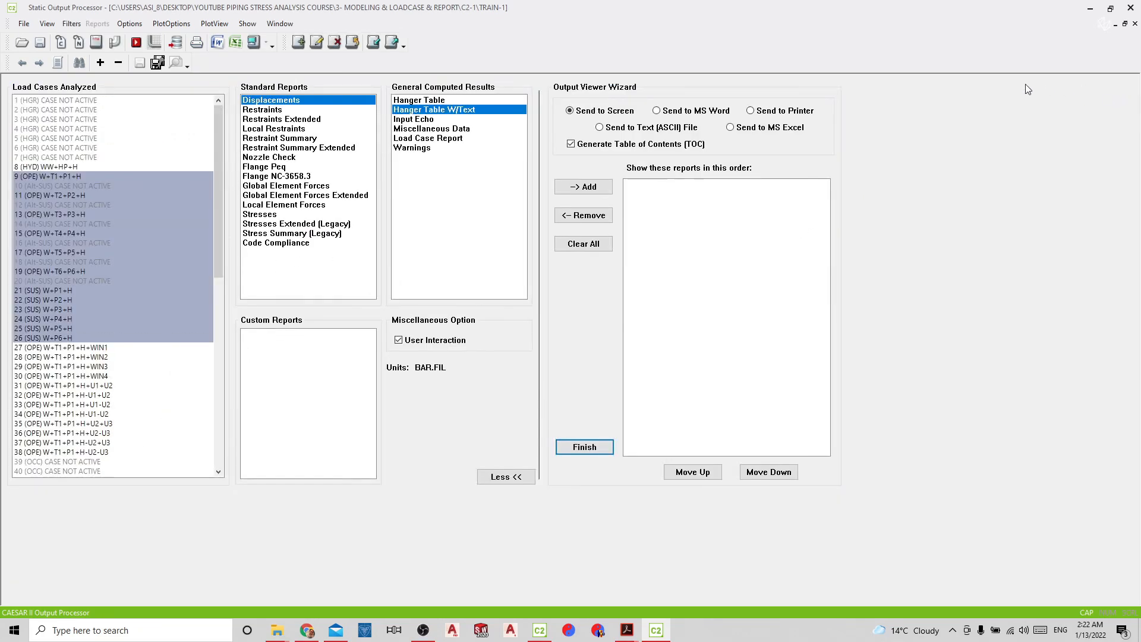
Step: Create a new custom report template based on load case 9 (OPE) W+T1+P1+H and name it DISP SUMMARY
click(82, 176)
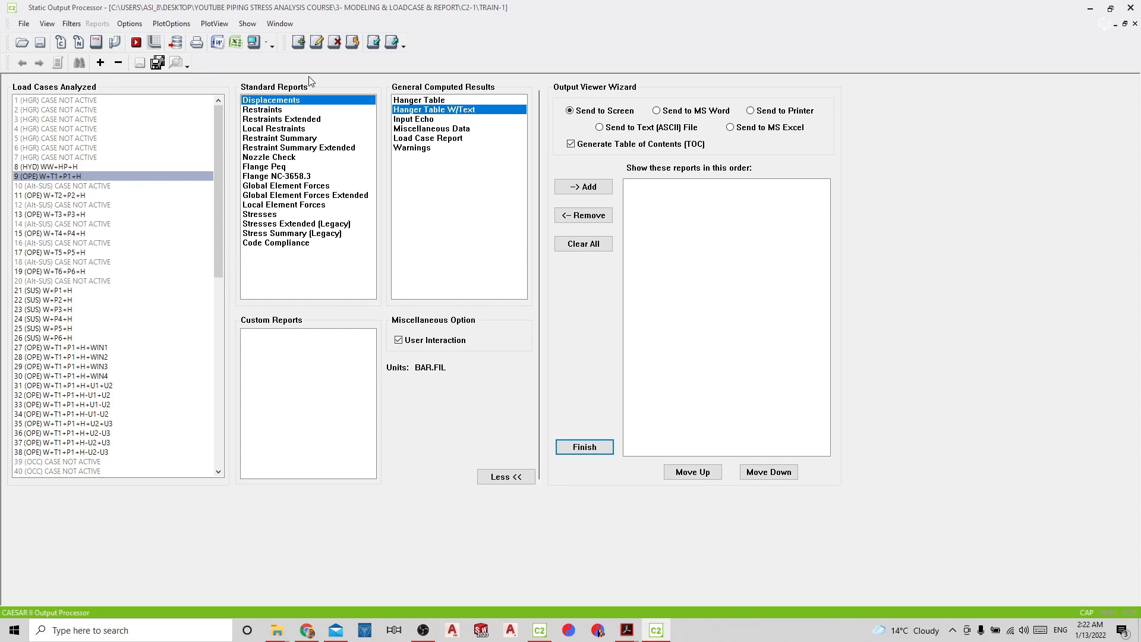
click(299, 43)
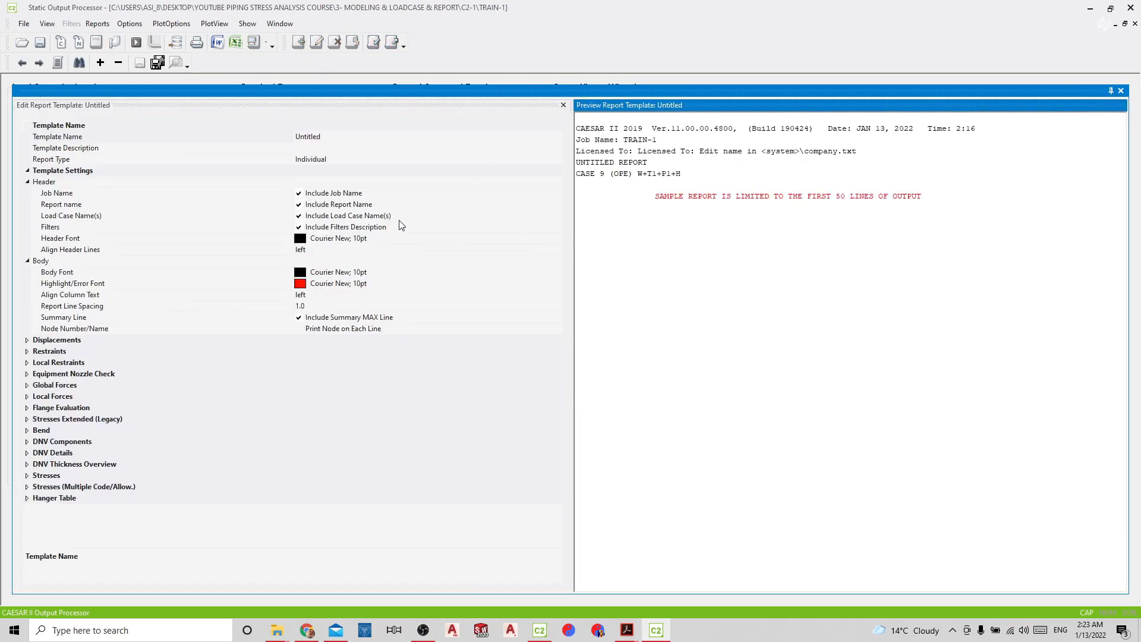
click(309, 138)
click(297, 135)
click(318, 146)
click(322, 142)
drag(311, 132, 276, 136)
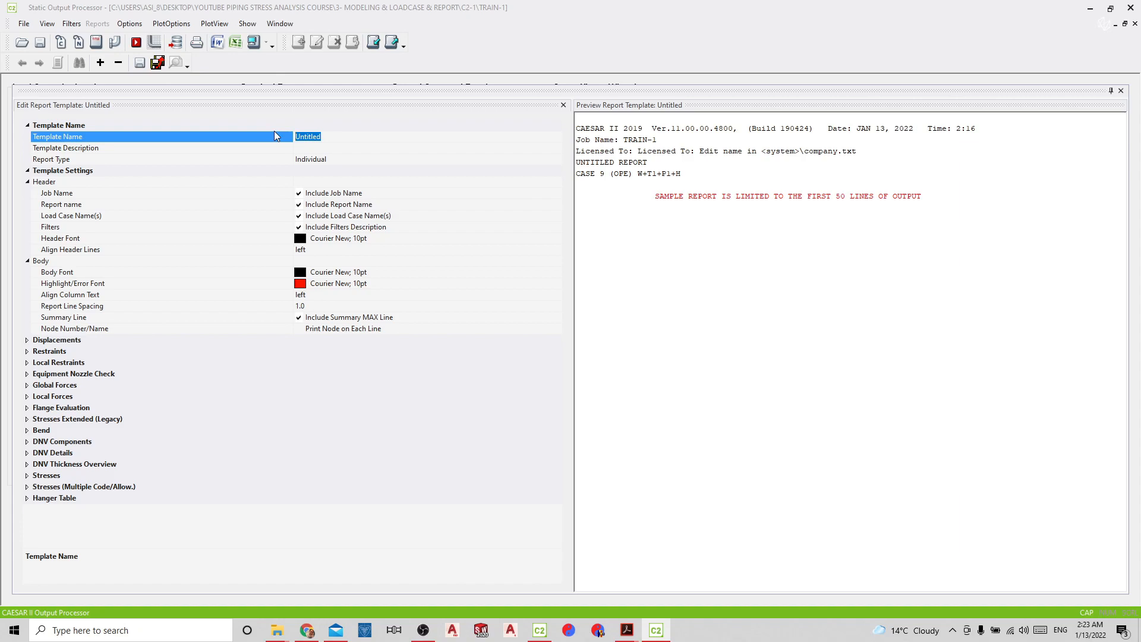
text(DIS)
Step: Set the report type of the DISP SUMMARY template to Summary
click(340, 161)
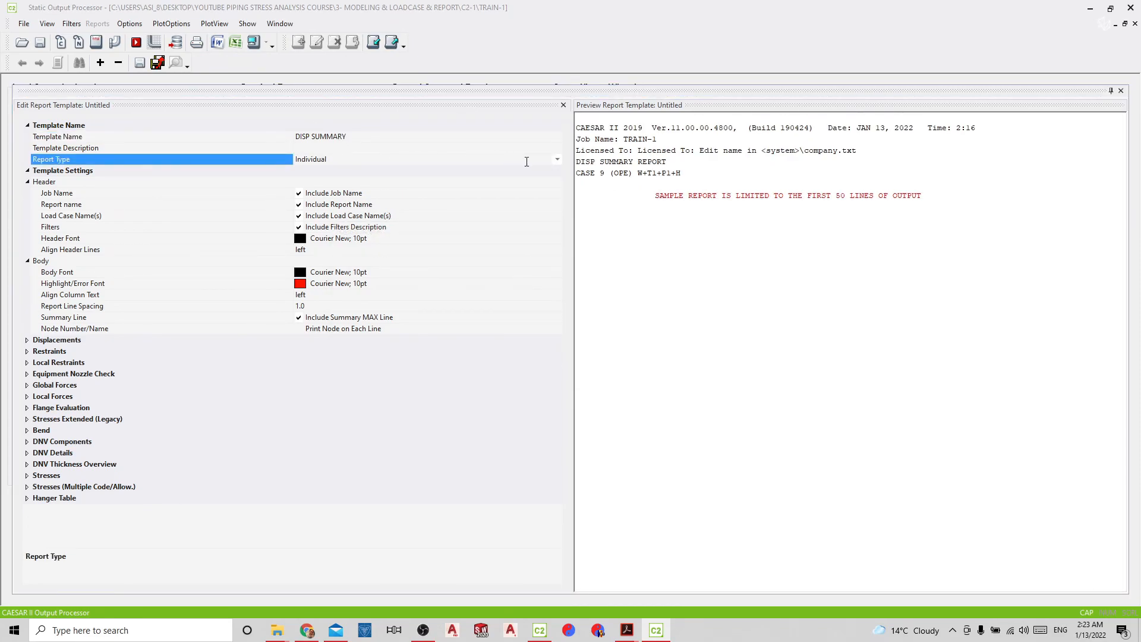
click(558, 159)
click(333, 182)
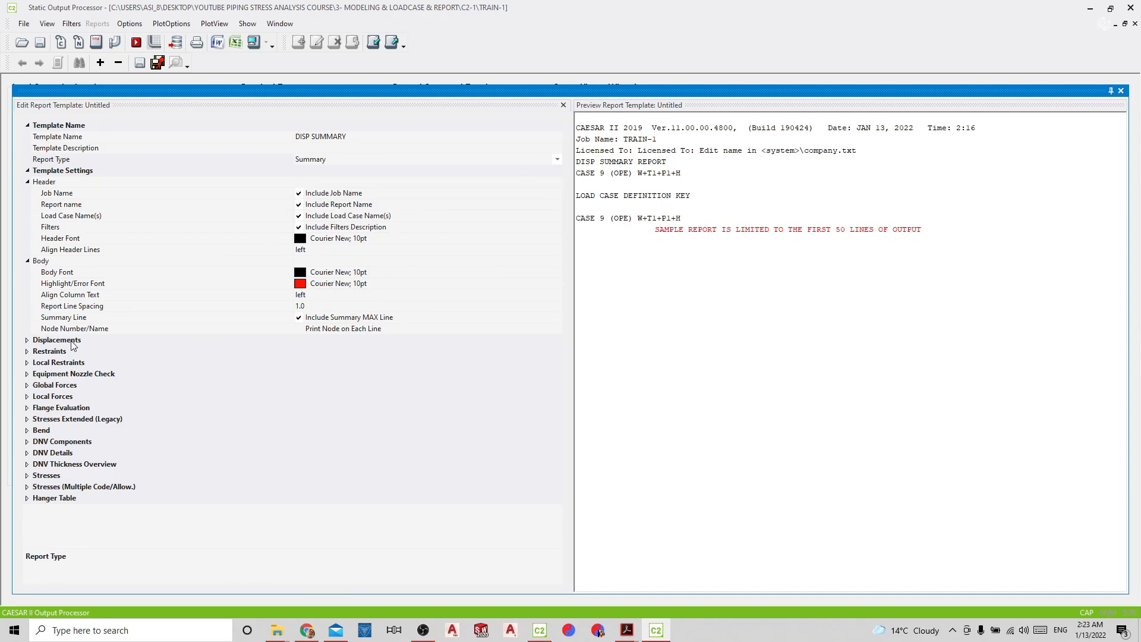
Step: Set the column order of the DX displacement to 1 in the report template
click(27, 340)
click(27, 318)
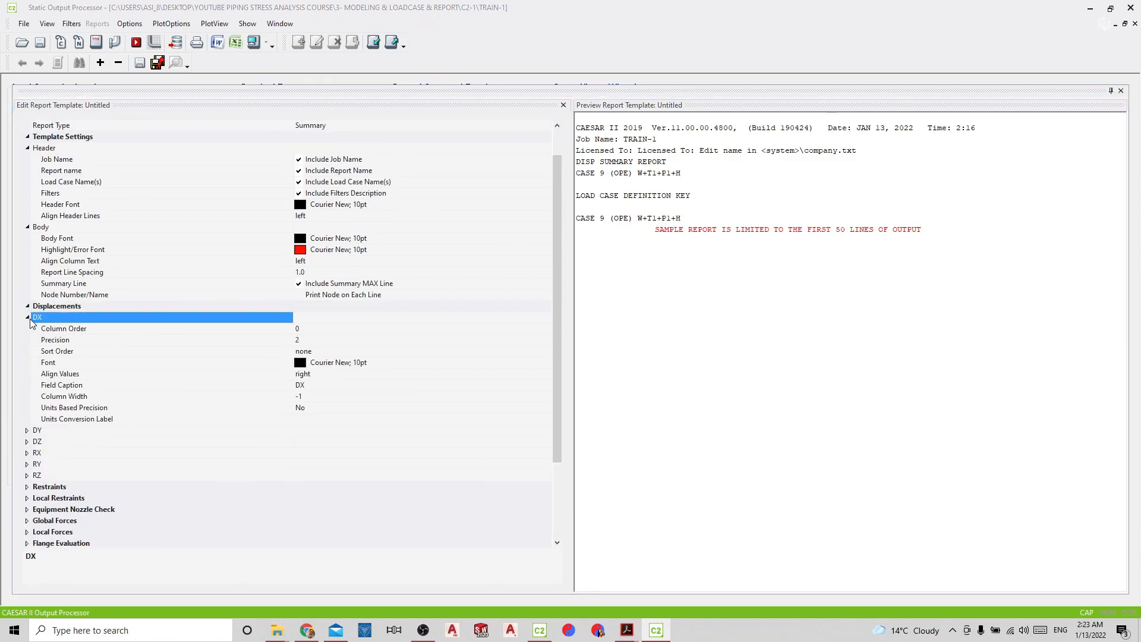
click(300, 330)
click(294, 329)
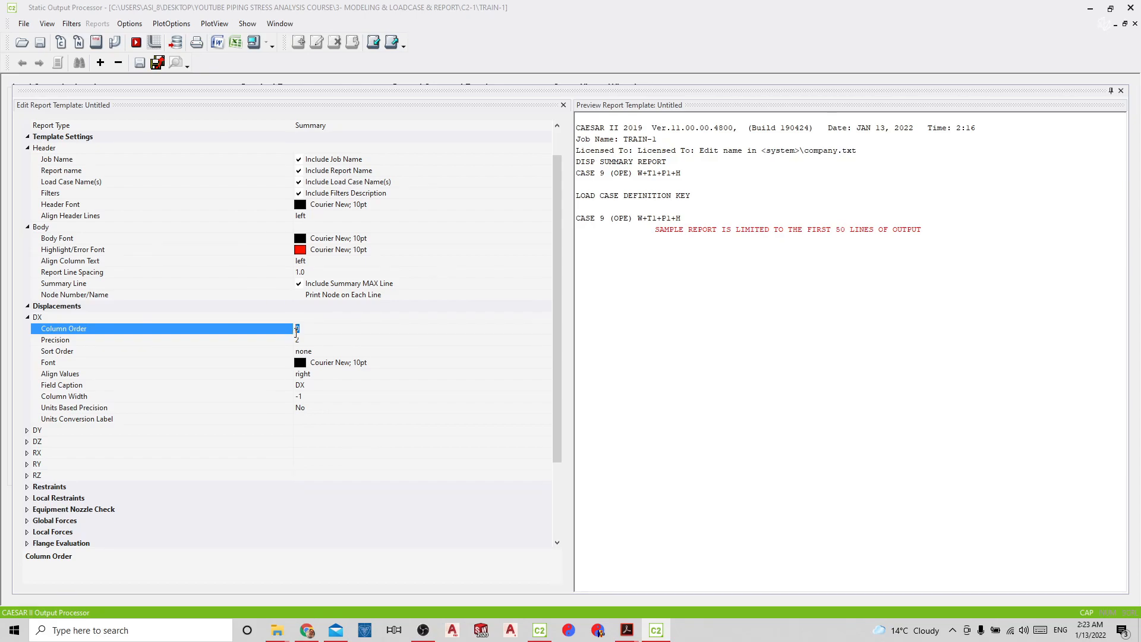
text(1)
Step: Set the column order of the DY displacement to 2 and of DZ to 3
click(27, 430)
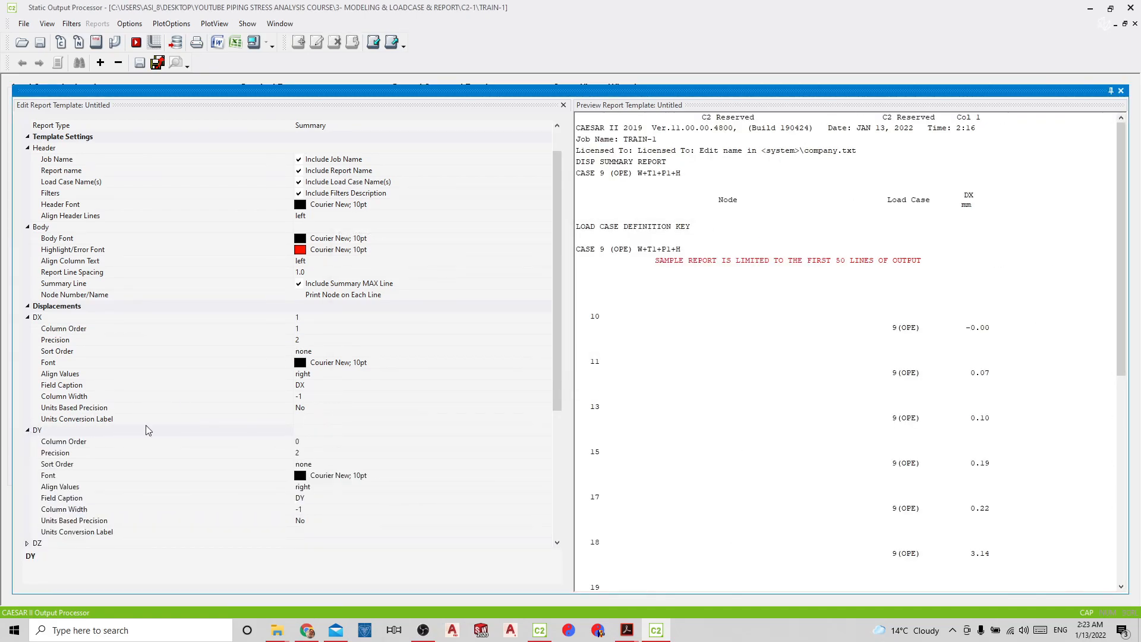
click(296, 442)
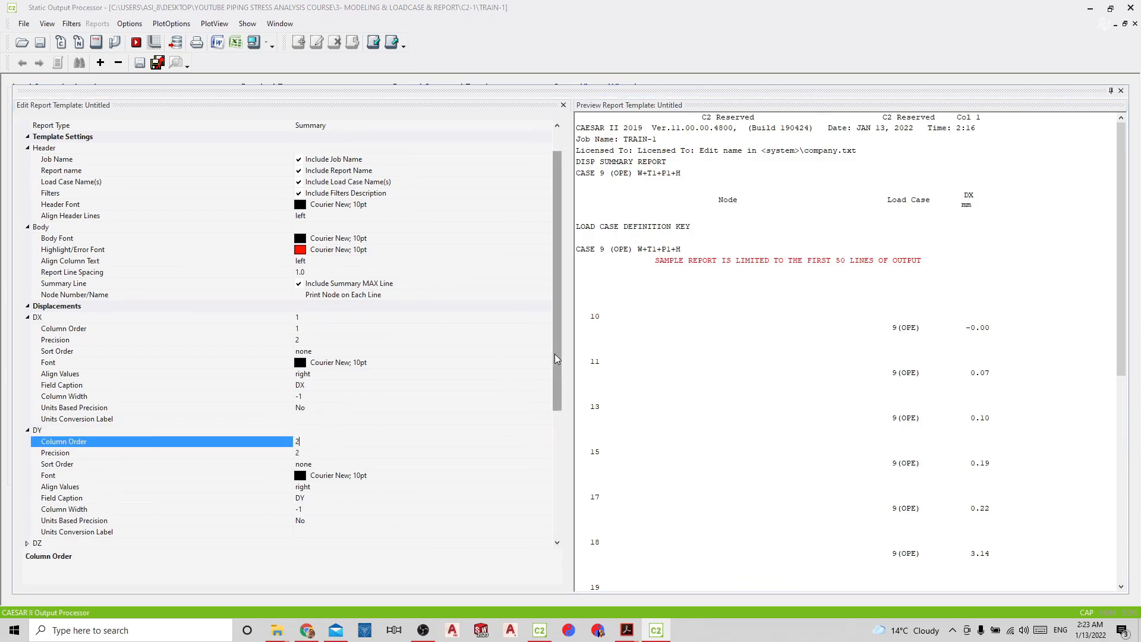
scroll(554, 355, down, 6)
click(27, 340)
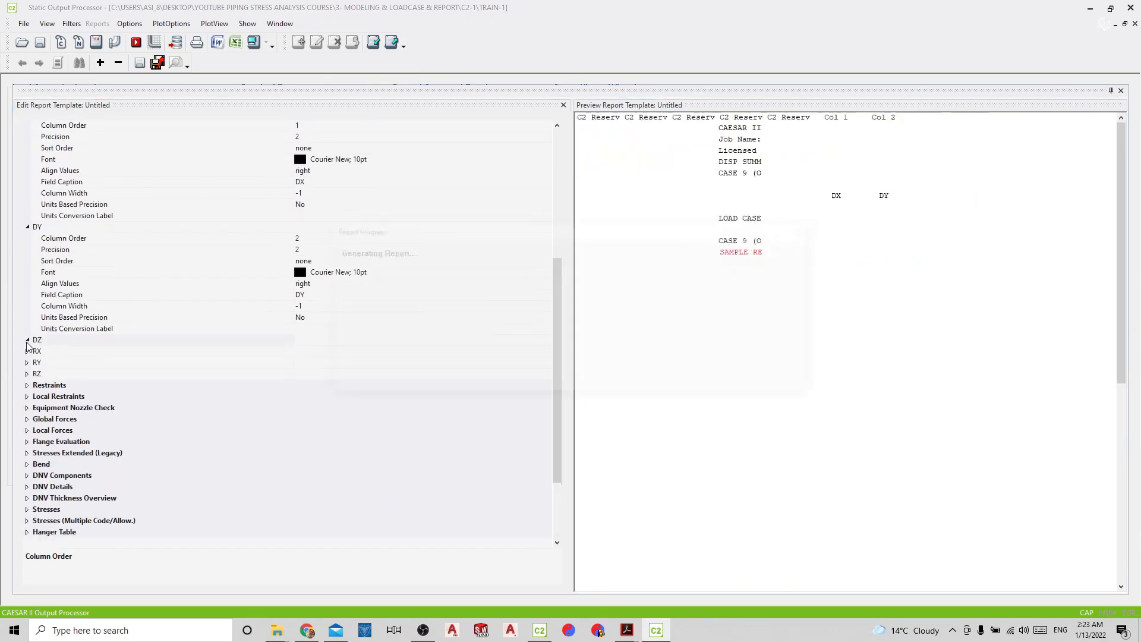
click(283, 351)
text(3)
Step: Set the column order of the RX rotation to 4 and of RY to 5
click(27, 453)
click(290, 464)
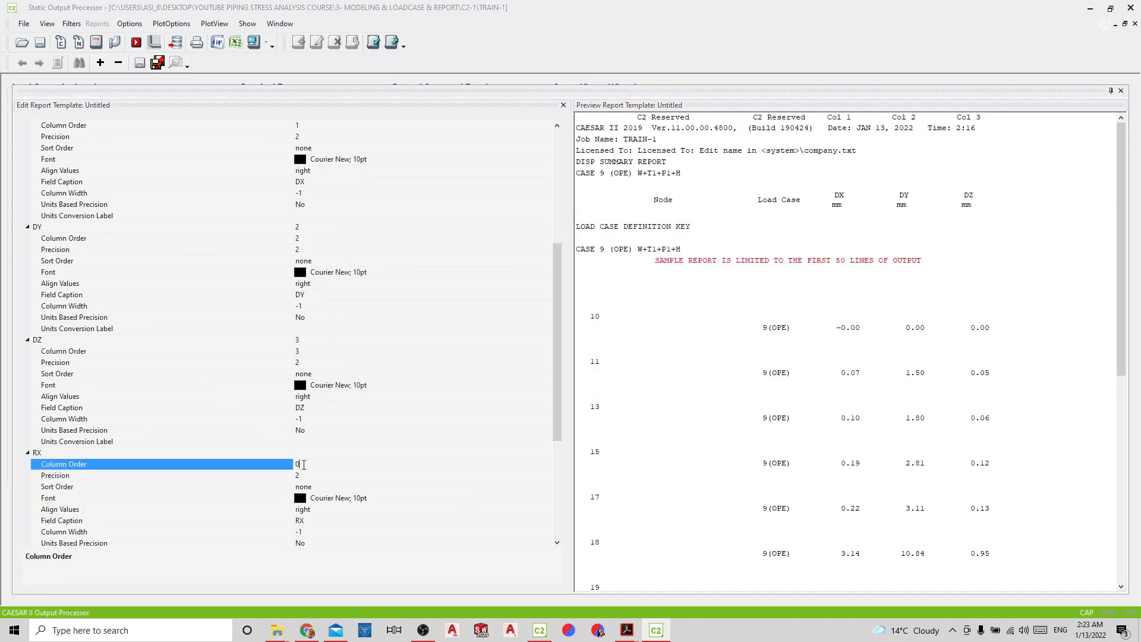
text(4)
click(217, 419)
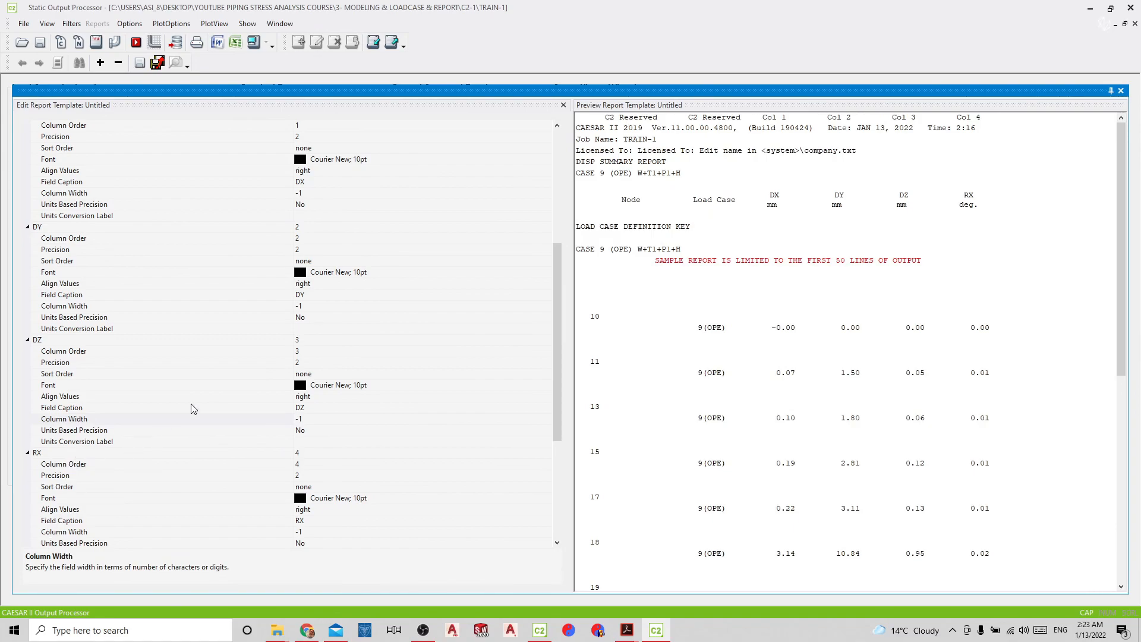
drag(555, 374, 554, 467)
click(26, 363)
click(36, 363)
click(304, 373)
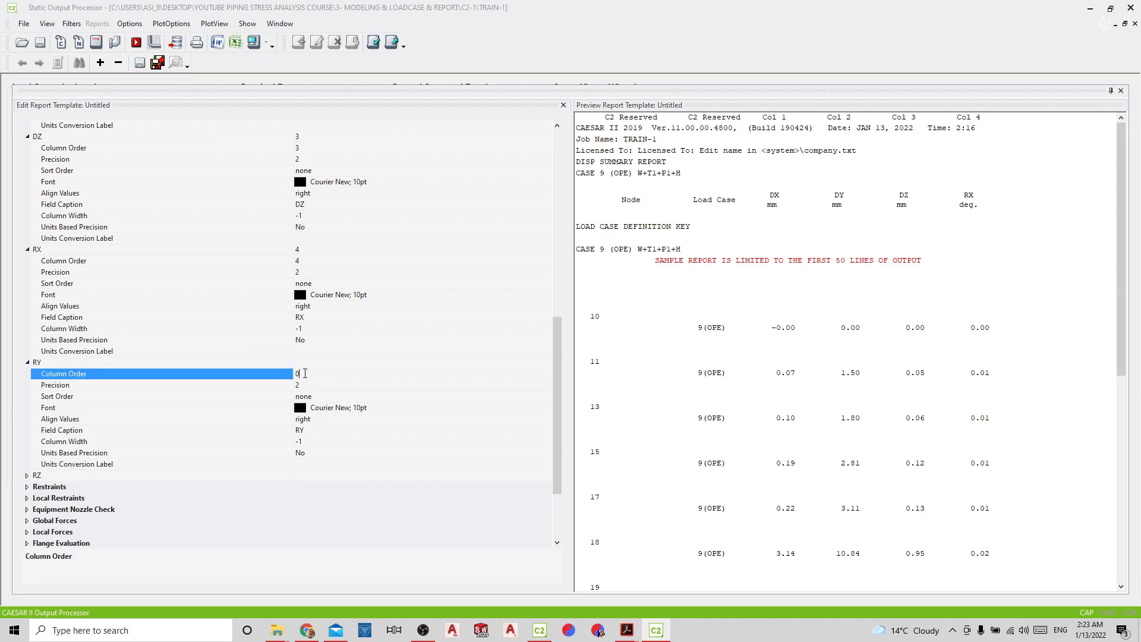
text(5)
Step: Set the column order of the RZ rotation to 6 and check the six columns in the template preview
click(27, 475)
click(298, 486)
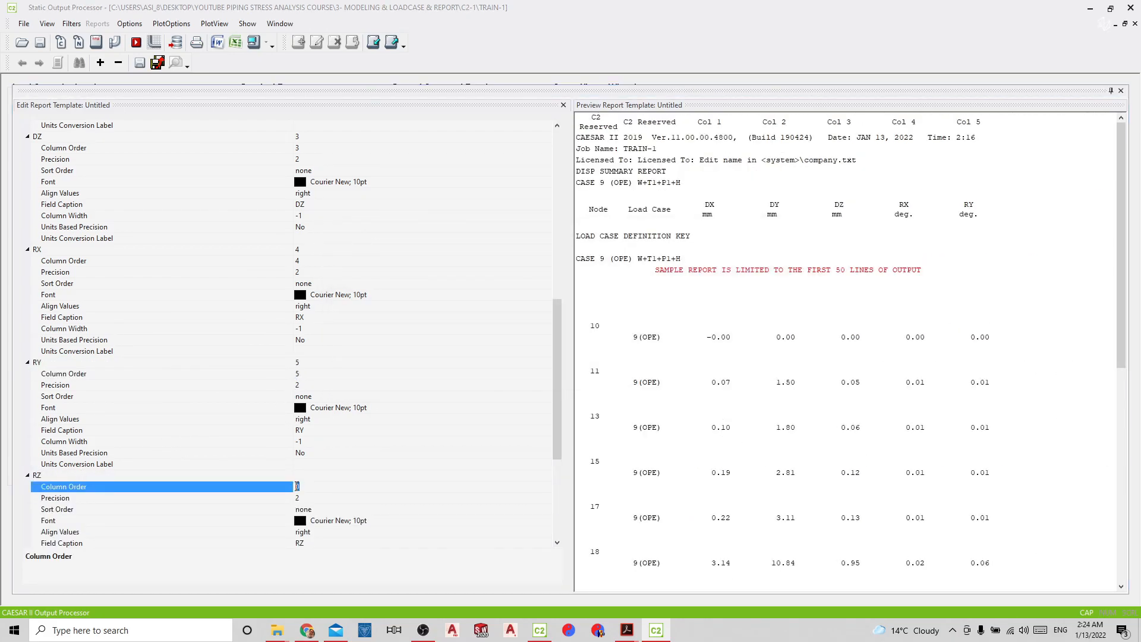
text(6)
click(507, 416)
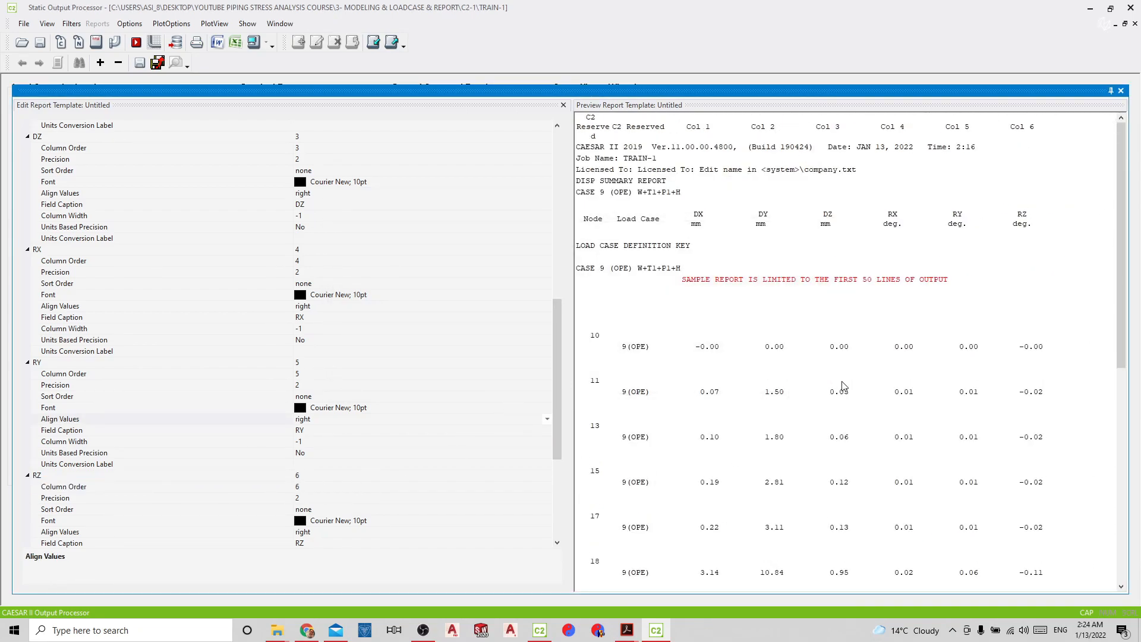
drag(1113, 280, 1117, 255)
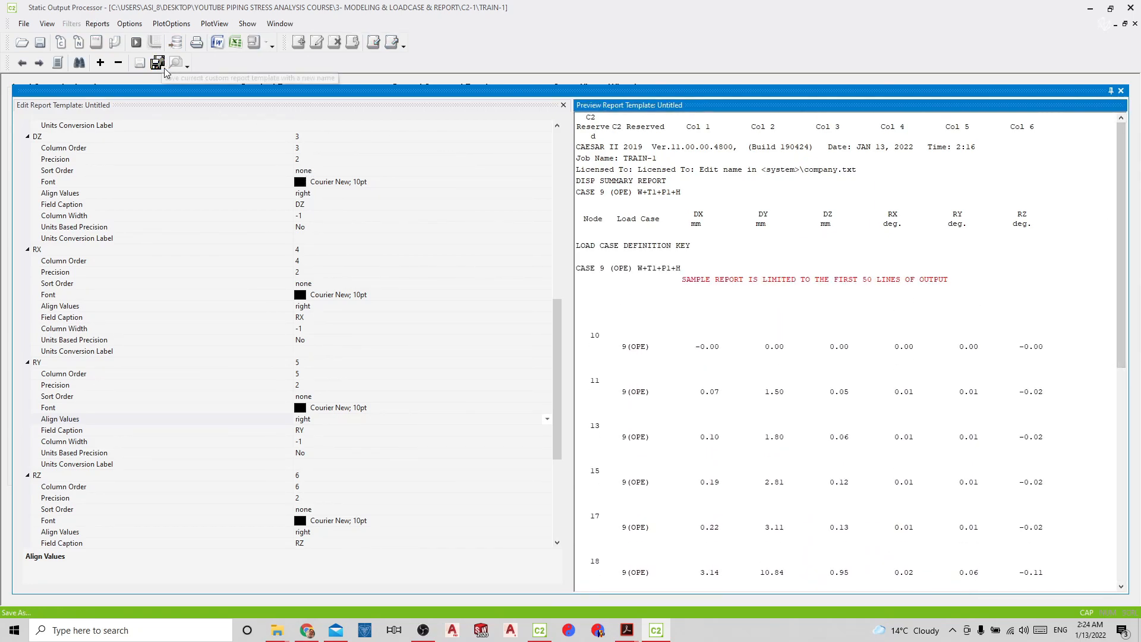
Step: Save the custom report template under the name DISP SUMMARY with the Summary report type
click(238, 220)
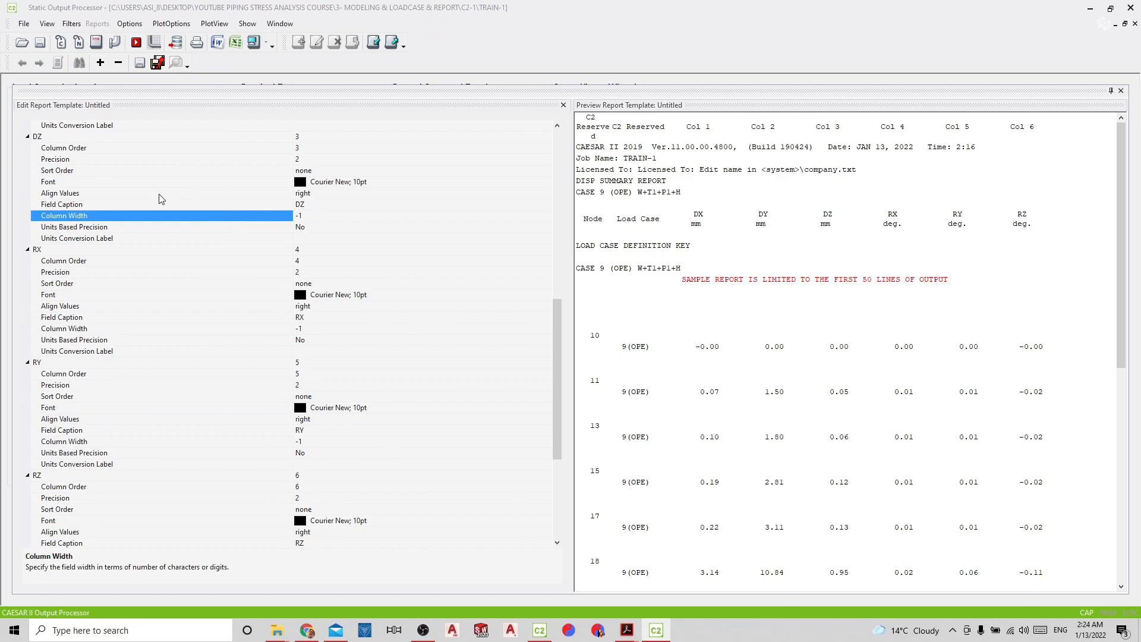
scroll(161, 203, up, 3)
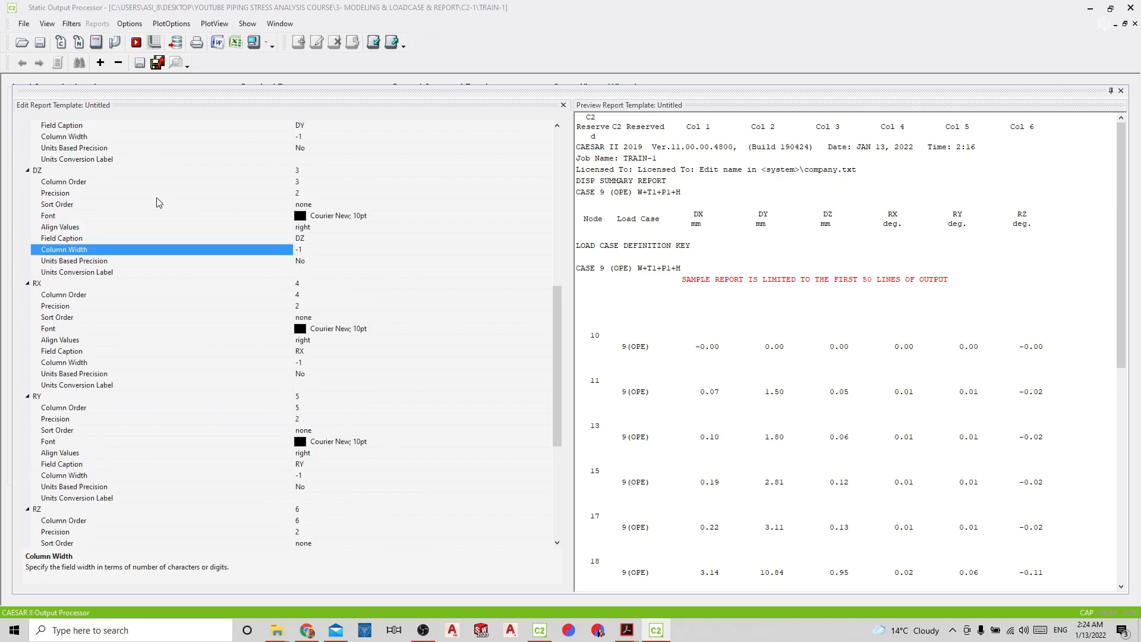
click(157, 63)
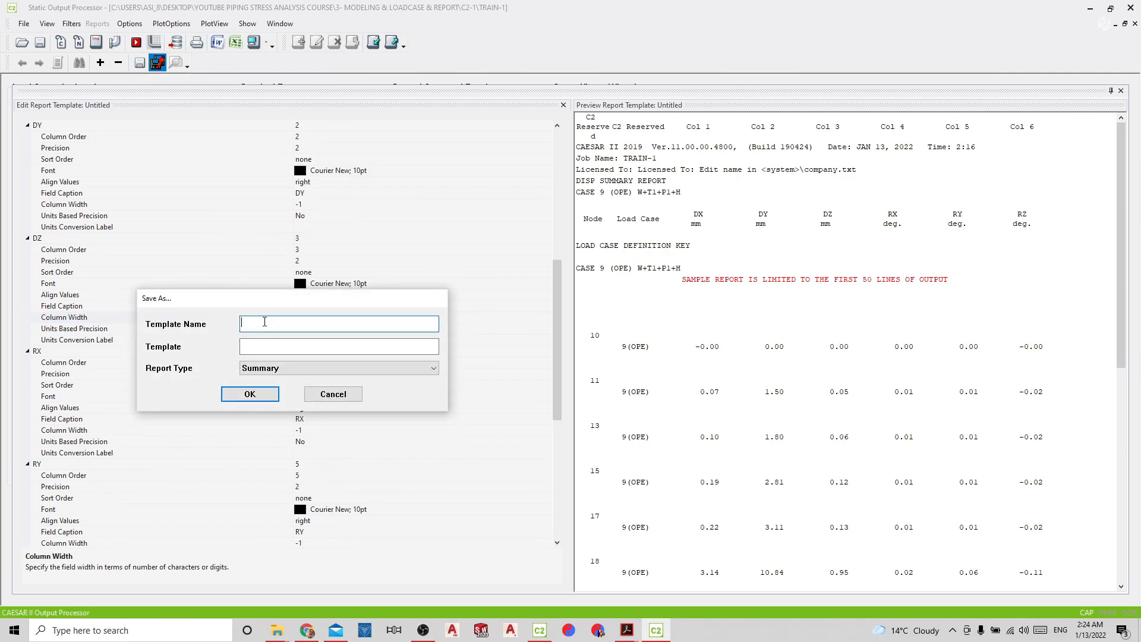
text(DISP SUMMSRY)
key(BackSpace)
key(BackSpace)
key(BackSpace)
text(ARY)
click(250, 395)
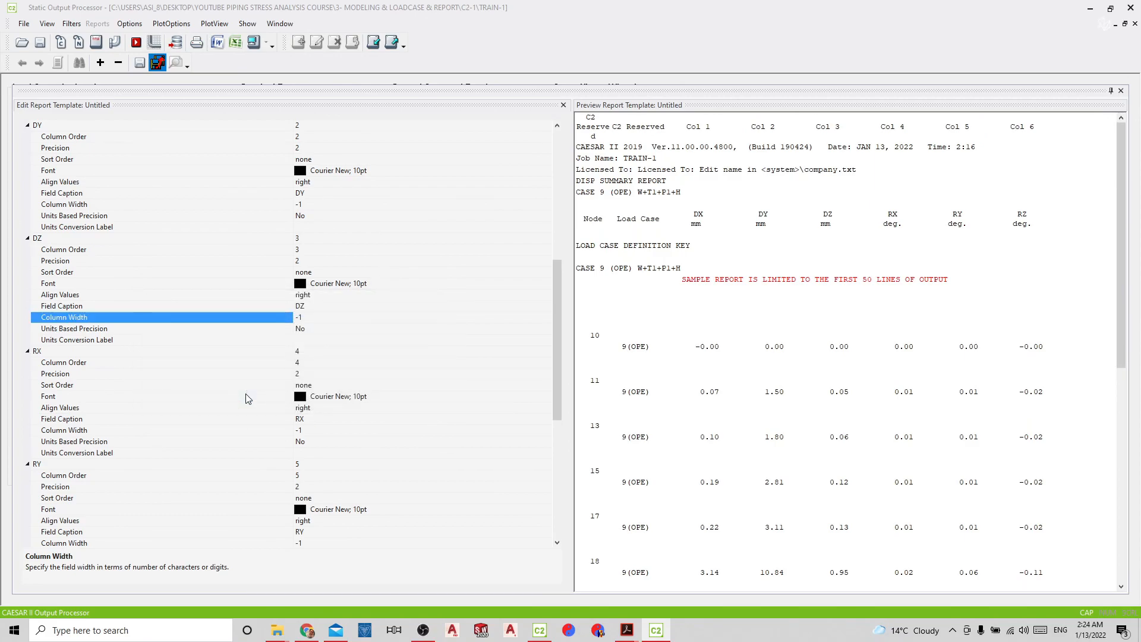
Step: Close the template editor and generate the DISP SUMMARY custom report on screen for load cases 9 to 26
click(1122, 90)
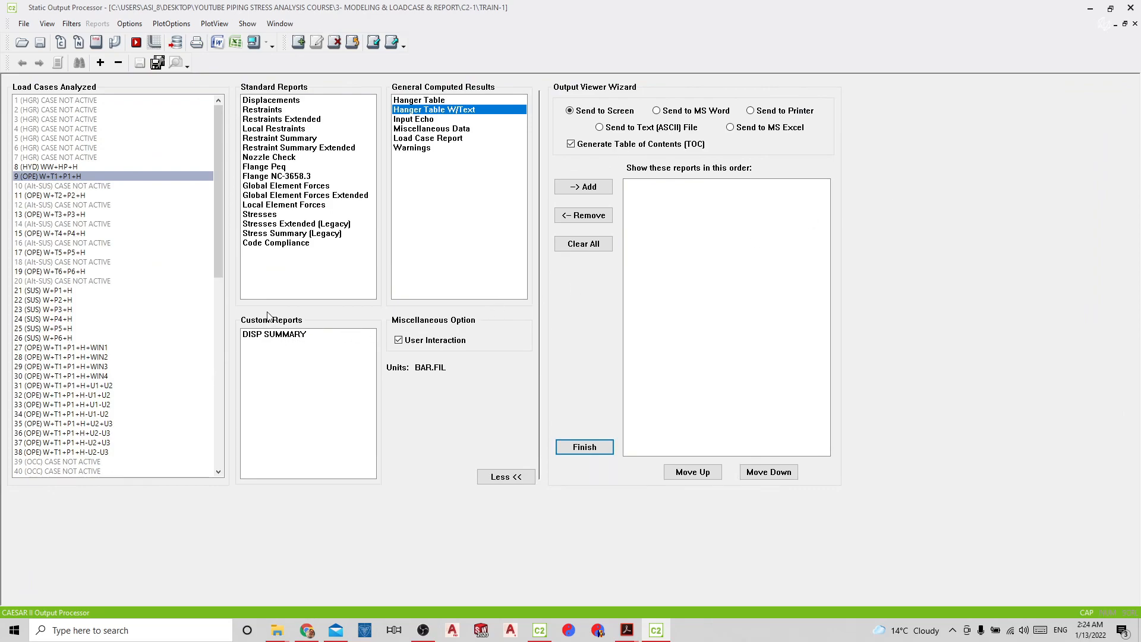
click(273, 336)
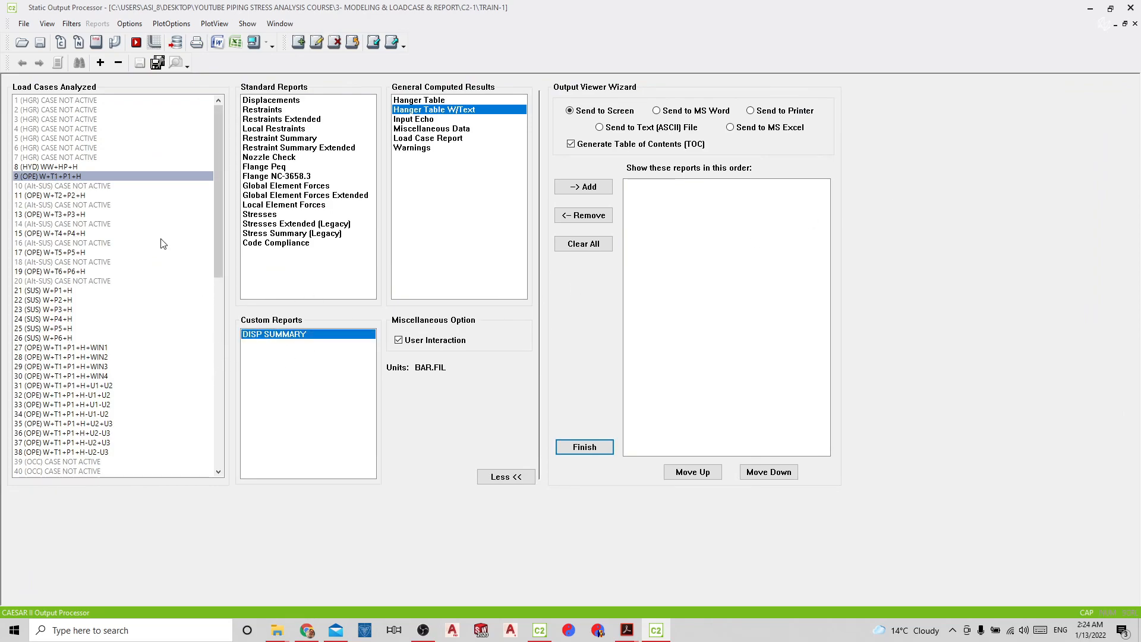
click(77, 186)
drag(77, 185, 63, 336)
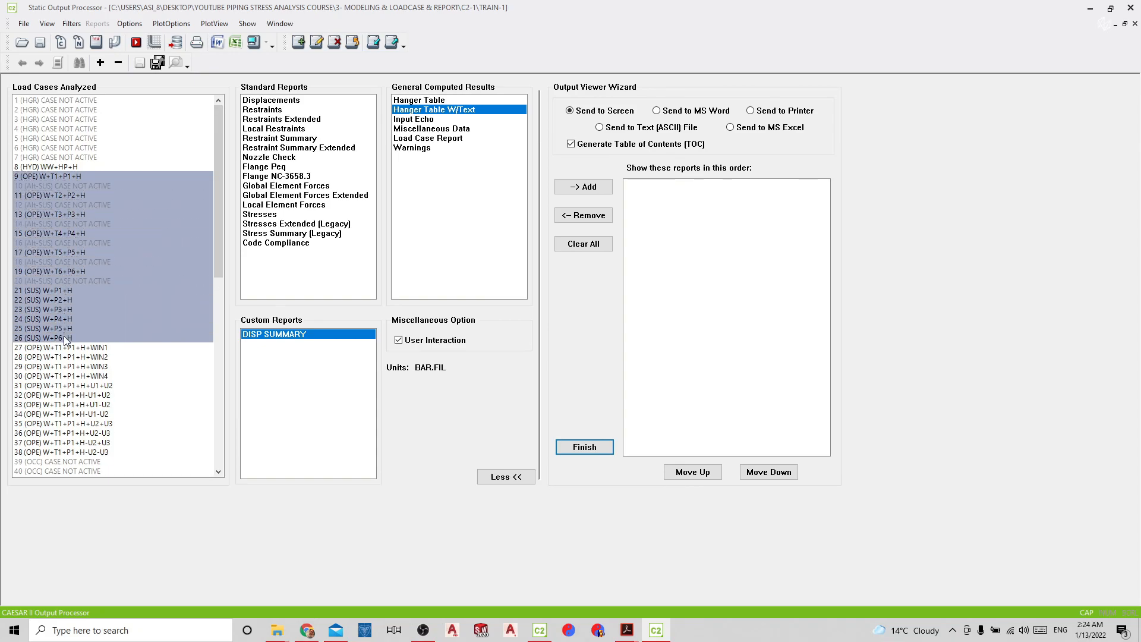
click(255, 42)
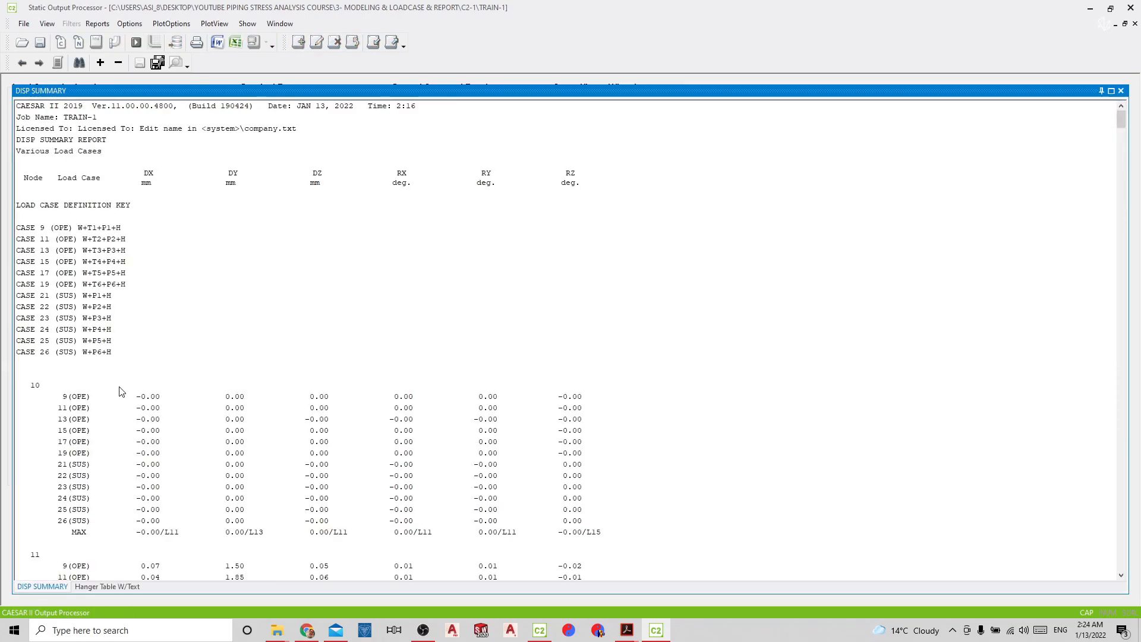
Step: Examine the displacements and maximum rows per node across the load cases in the DISP SUMMARY report and close it
scroll(120, 331, down, 3)
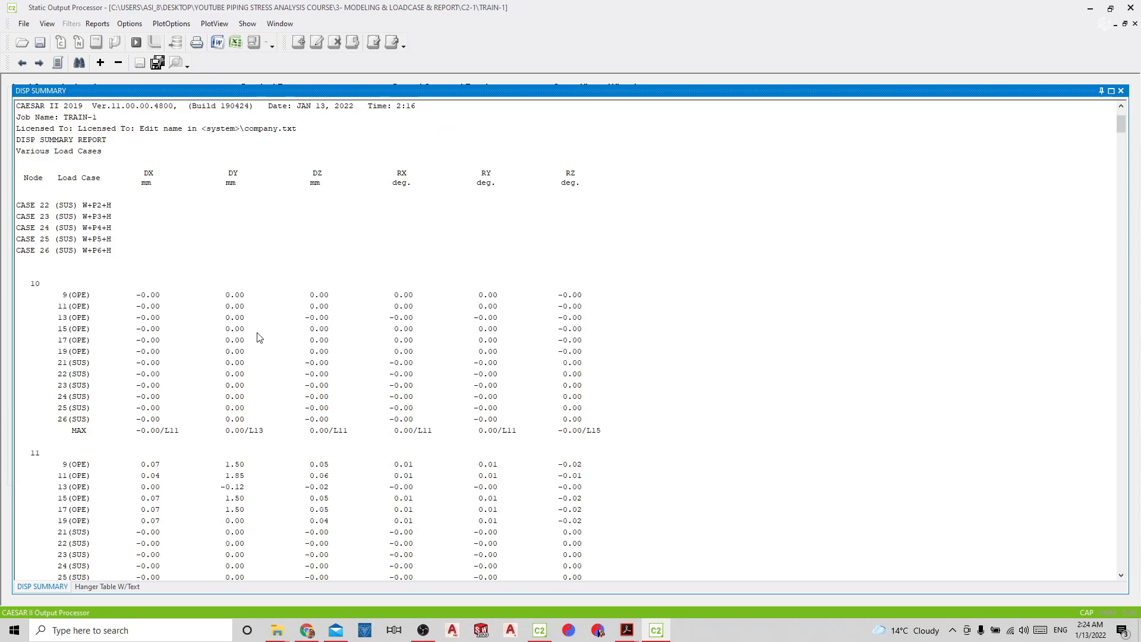
scroll(259, 337, up, 3)
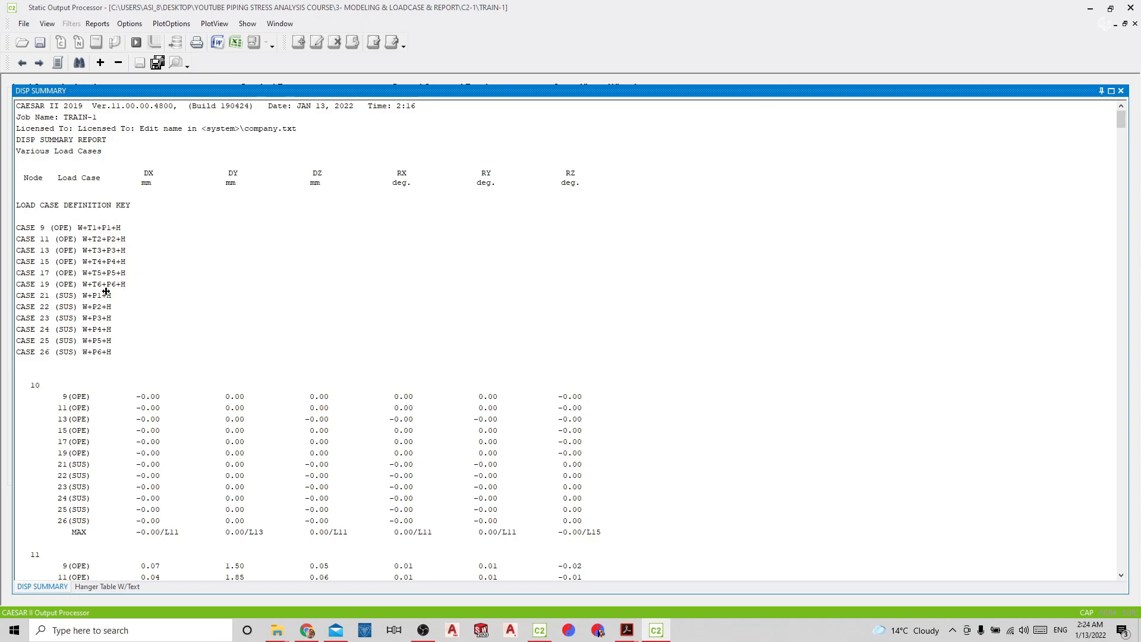
scroll(304, 300, down, 10)
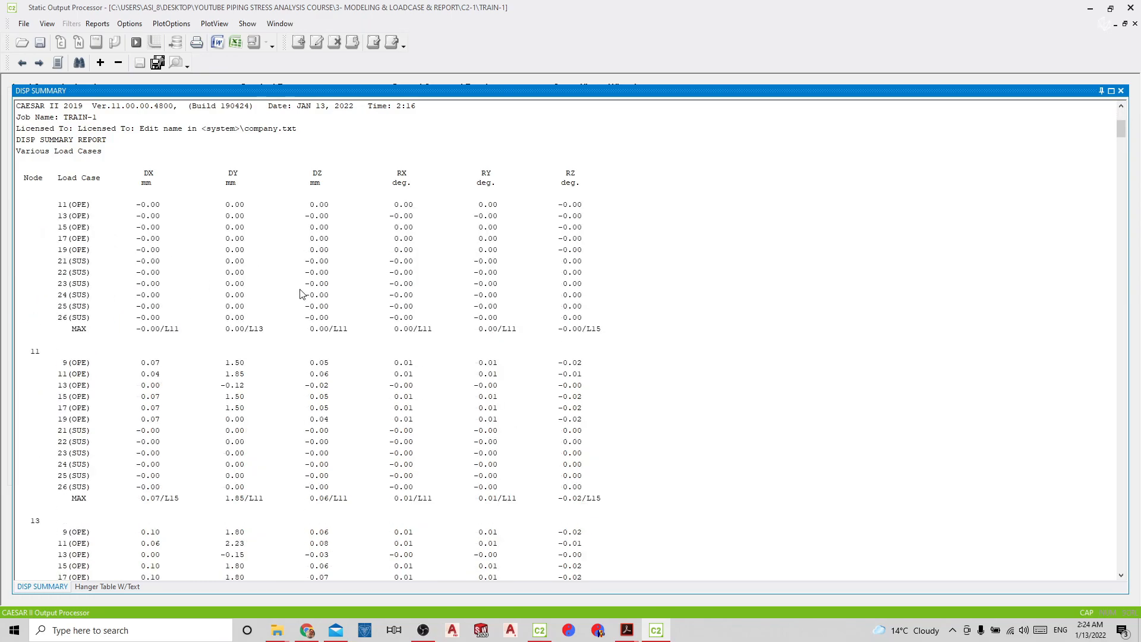
scroll(296, 317, down, 20)
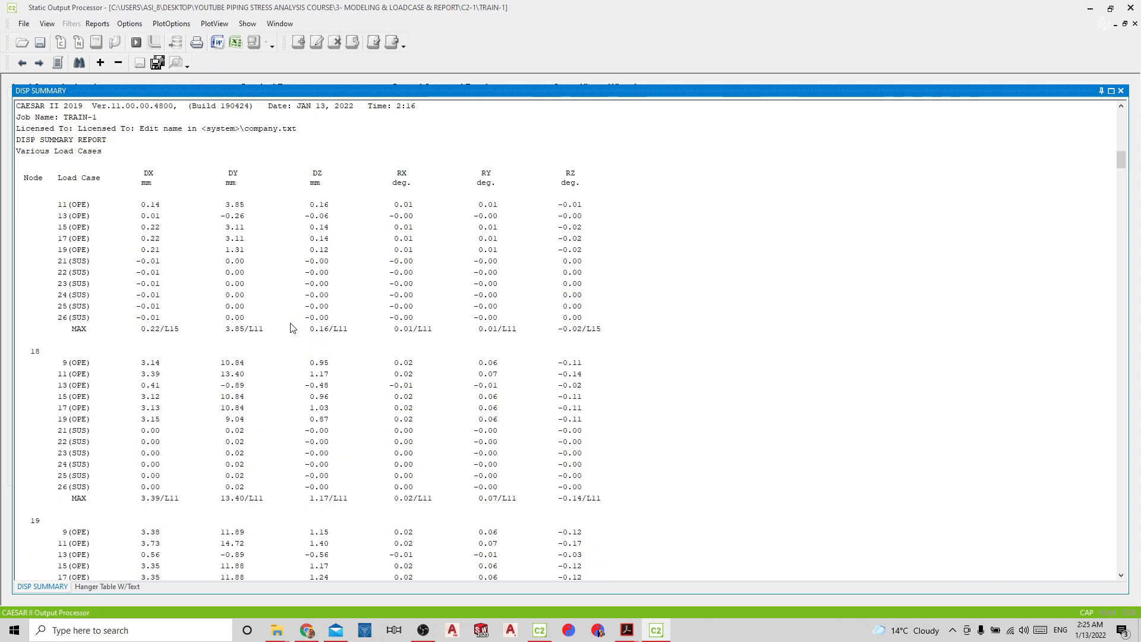
scroll(291, 328, down, 20)
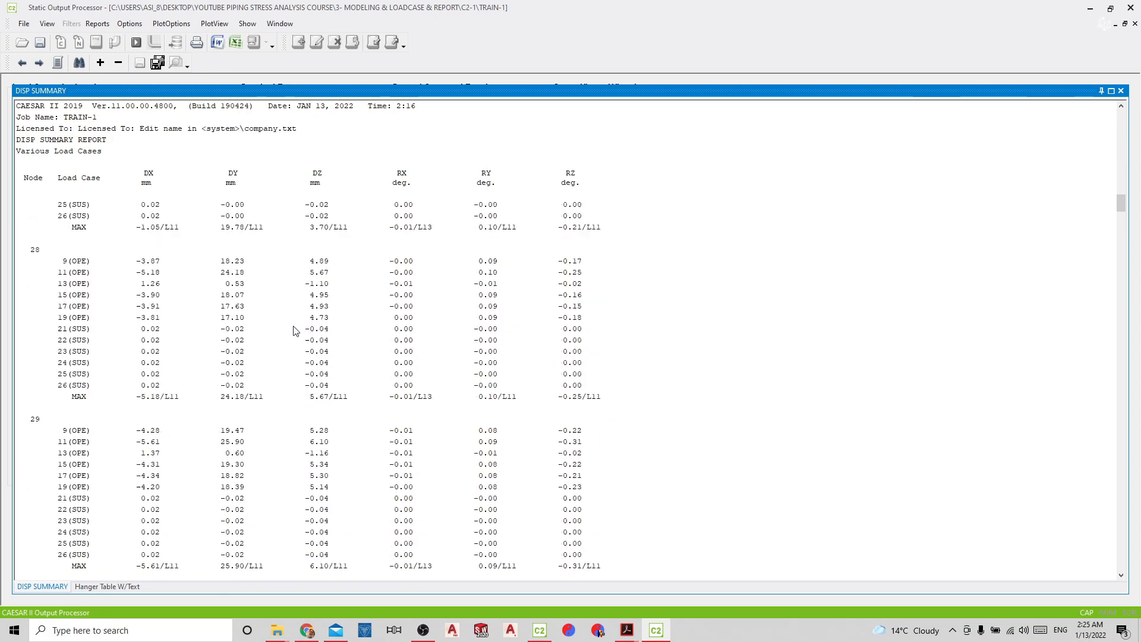
click(1121, 91)
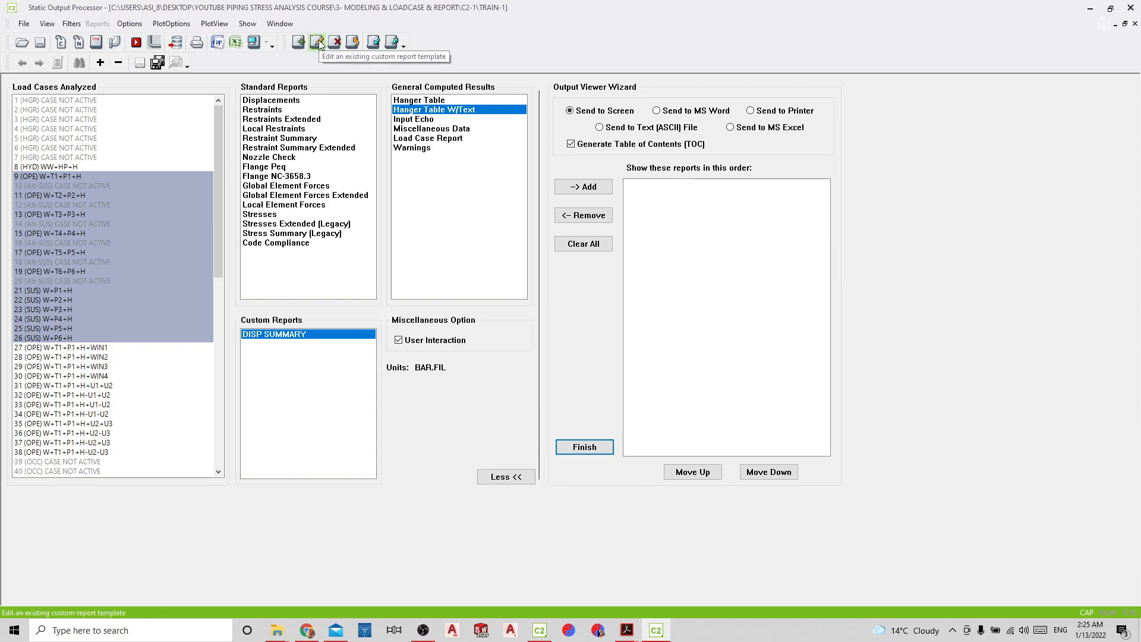
Step: Add the Input Echo report alone to the output wizard's report list, leaving DISP SUMMARY unselected
click(136, 236)
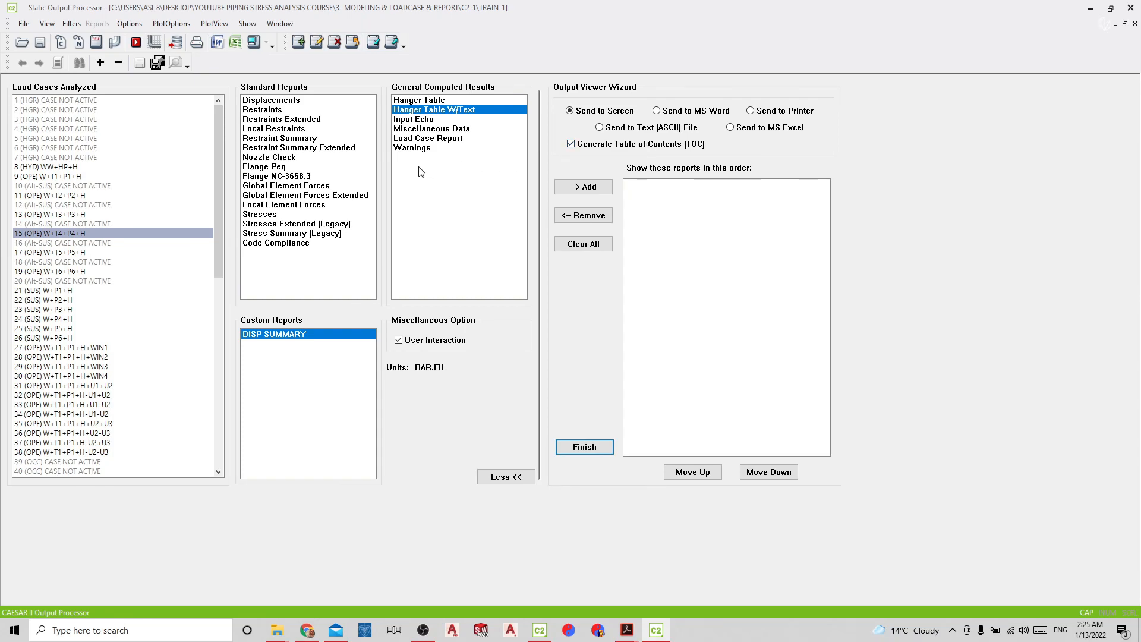
click(420, 121)
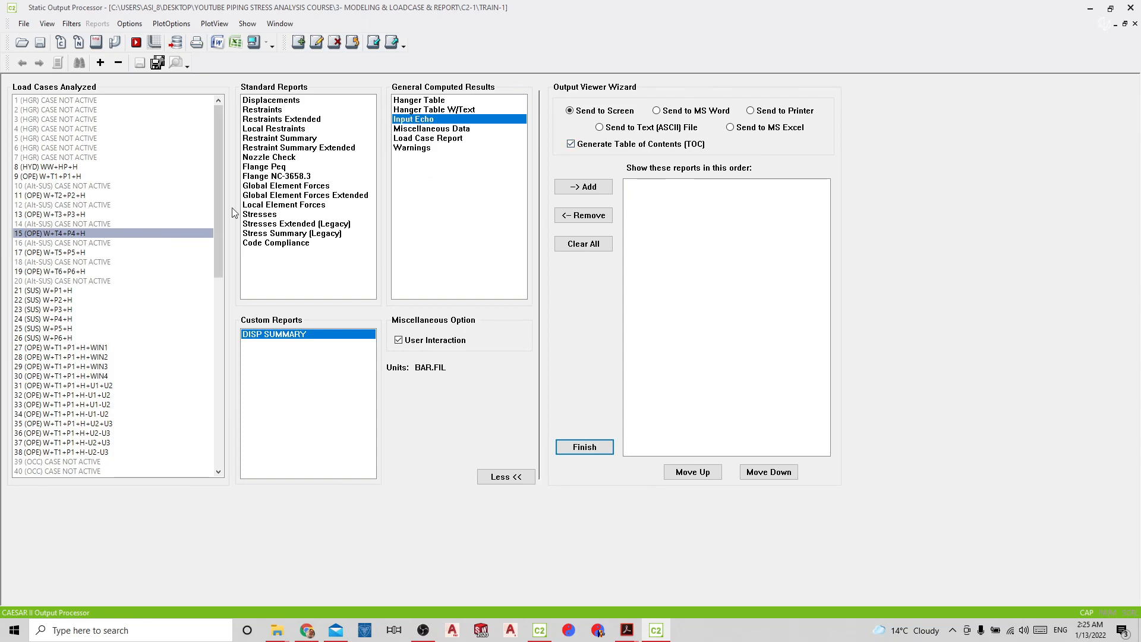
click(252, 335)
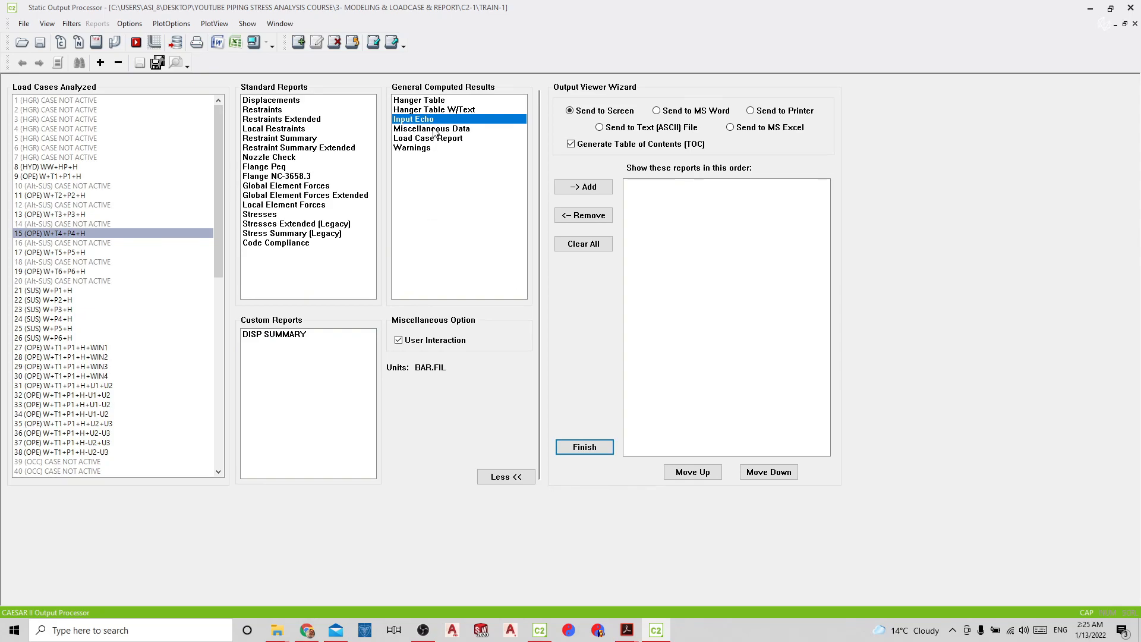
click(584, 187)
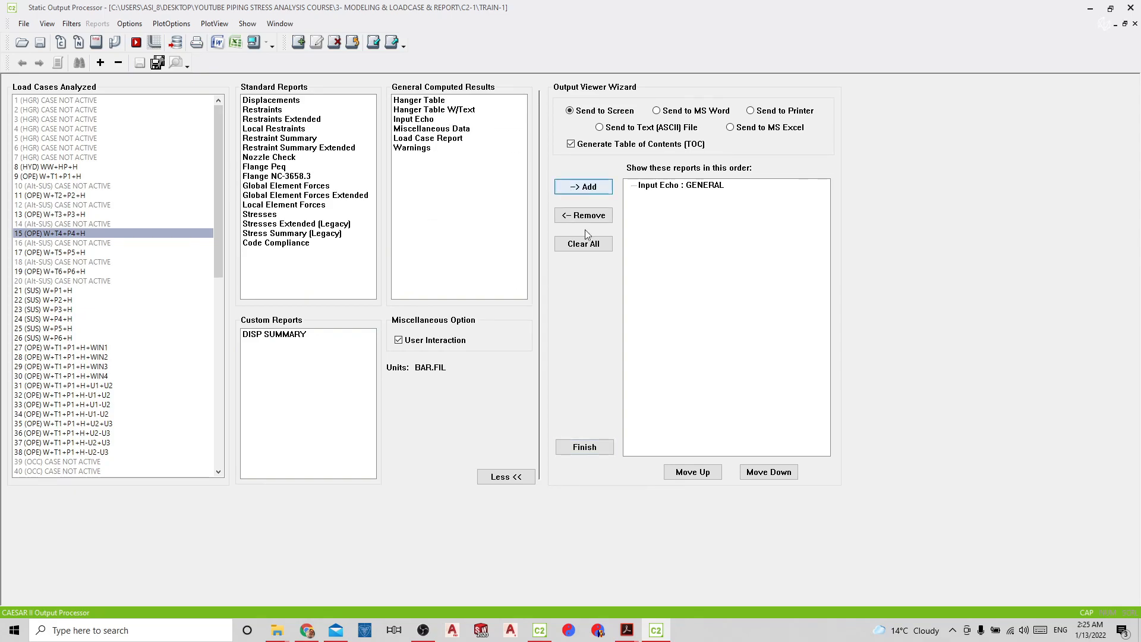
click(679, 188)
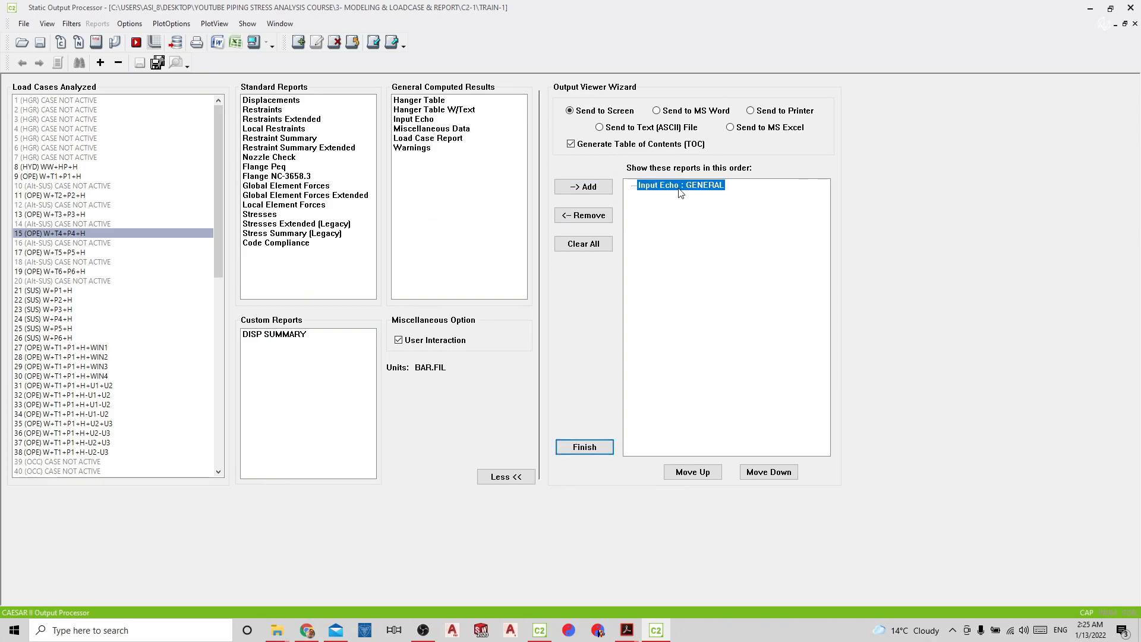
Step: Generate the Input Echo report on screen, accepting the default input listing options
click(427, 119)
click(254, 42)
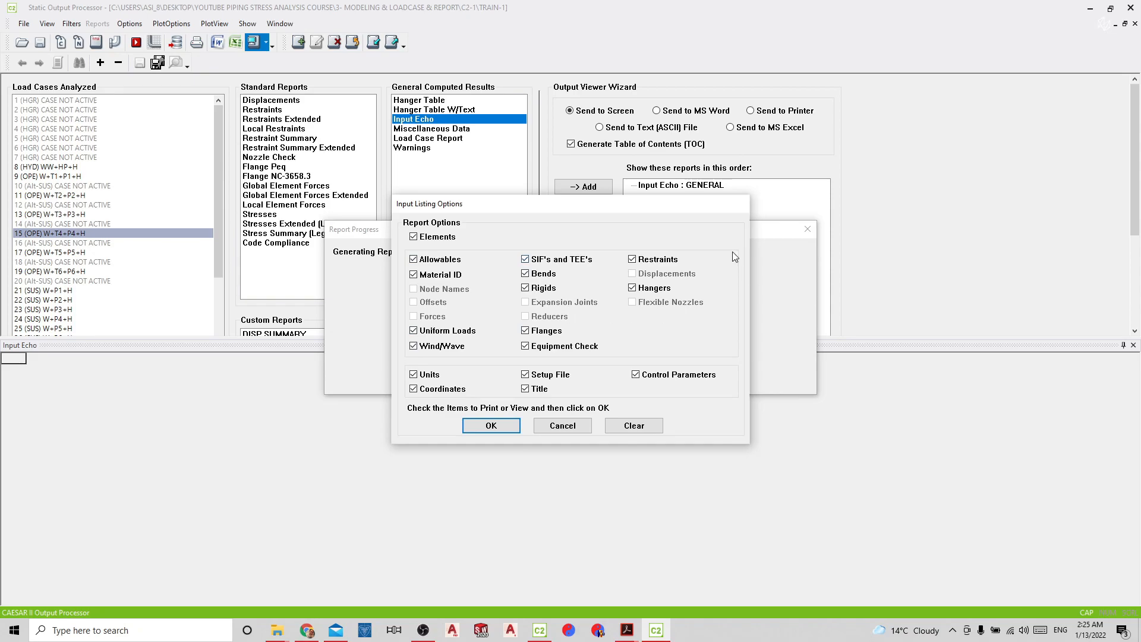
click(480, 431)
click(481, 426)
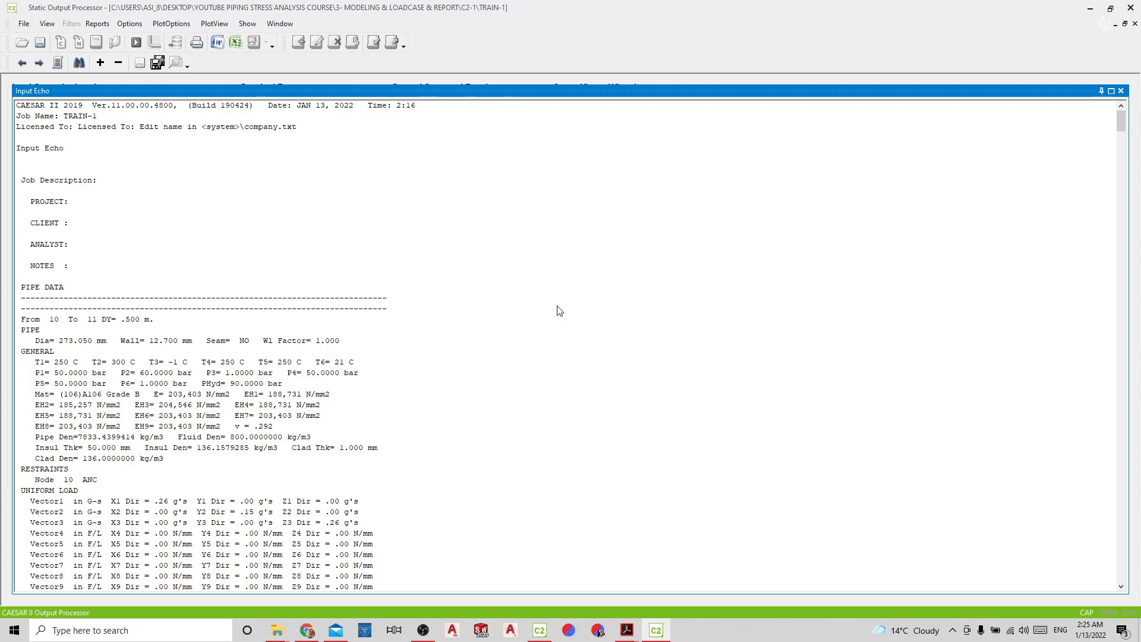
Step: Examine the pipe data, uniform loads, allowable stresses, flanges, restraints and hangers in the Input Echo report and close it
scroll(558, 312, down, 1)
scroll(543, 324, down, 2)
scroll(304, 402, down, 2)
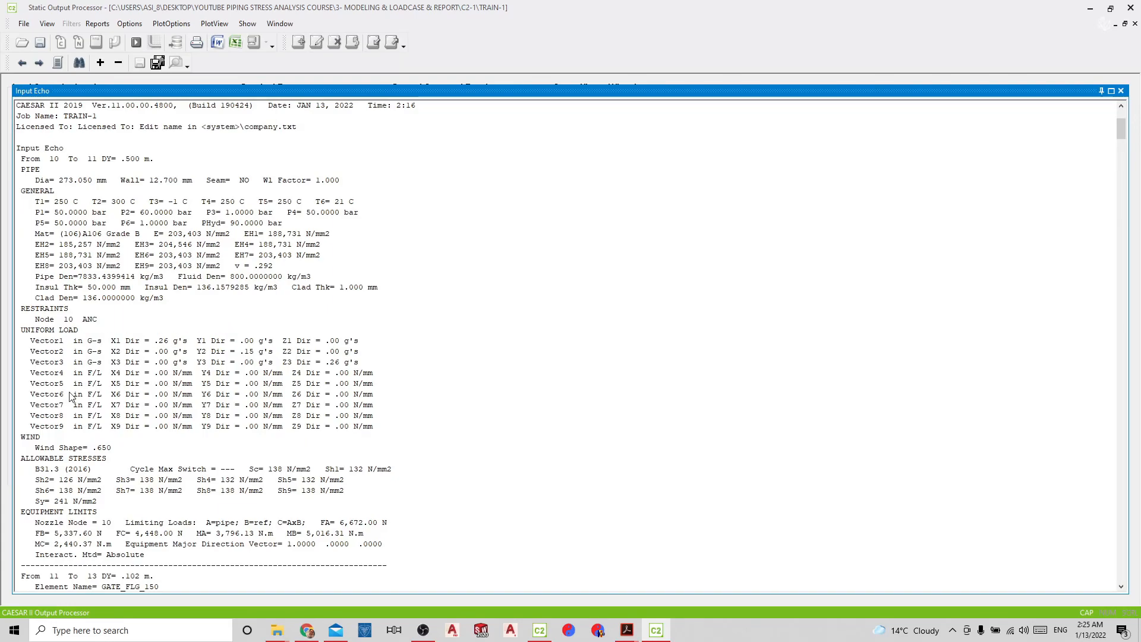
scroll(238, 315, down, 1)
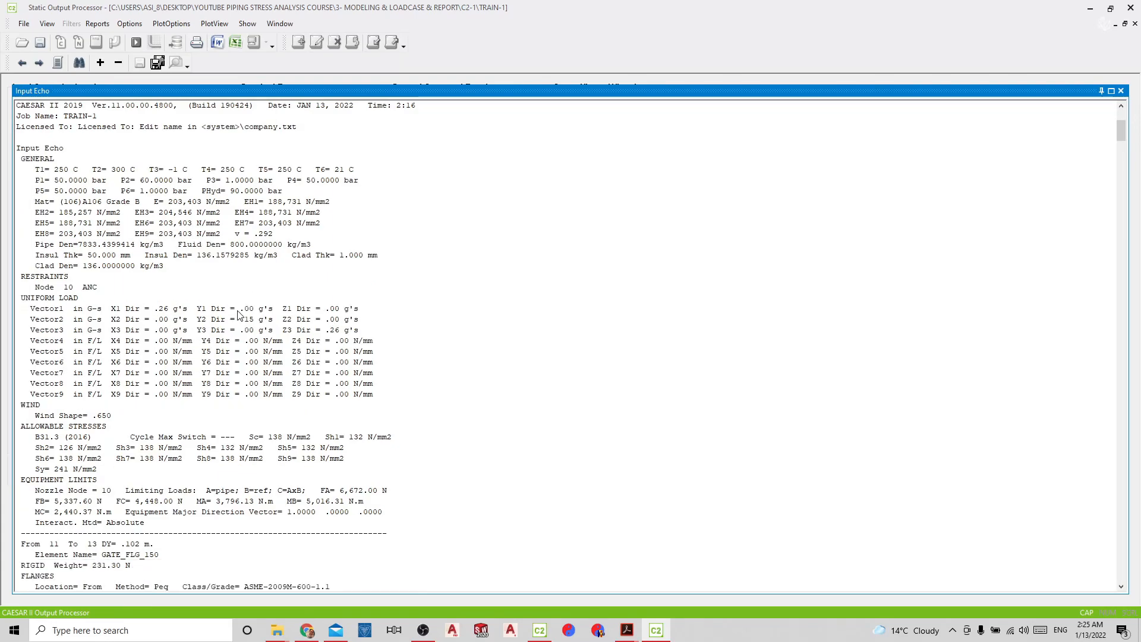
scroll(126, 189, down, 6)
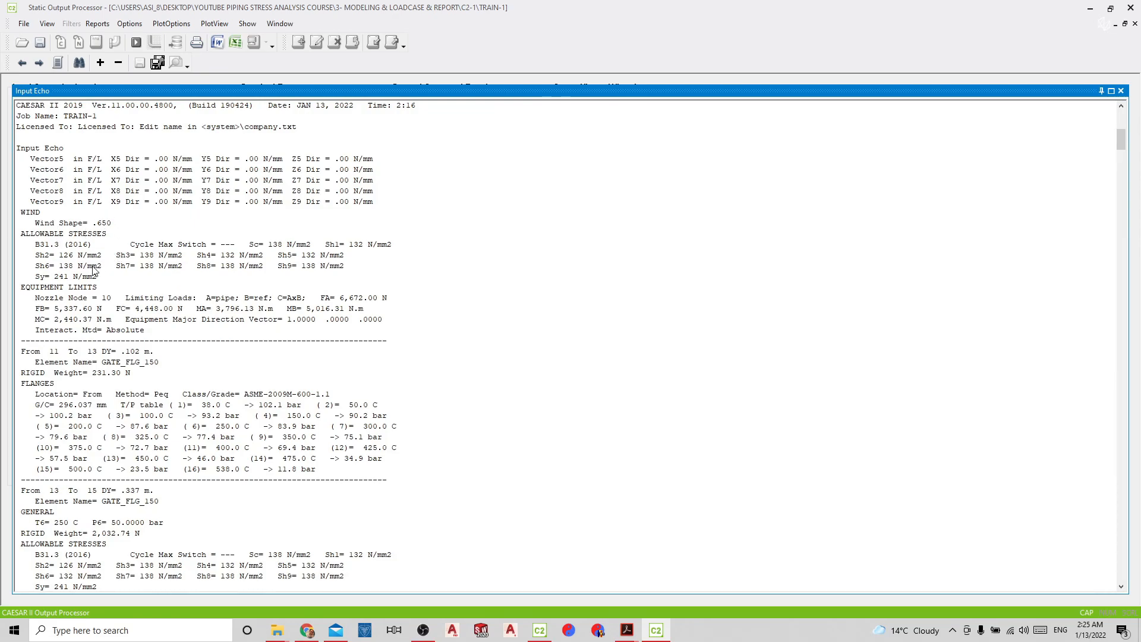
scroll(98, 276, down, 3)
scroll(137, 297, down, 20)
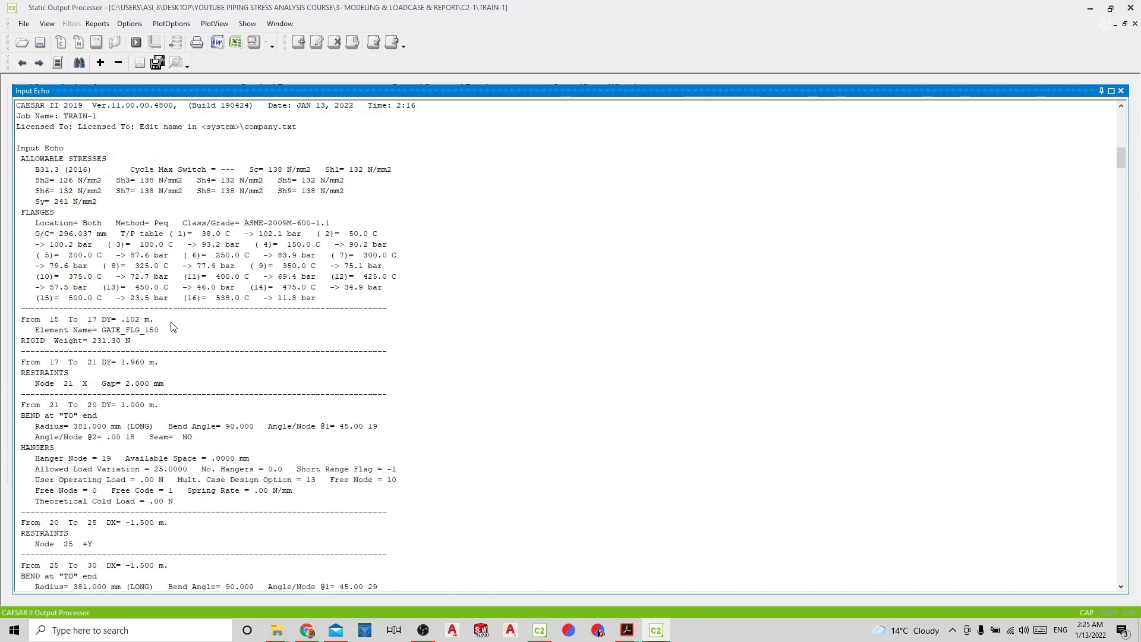
drag(1122, 193, 1124, 113)
click(1121, 90)
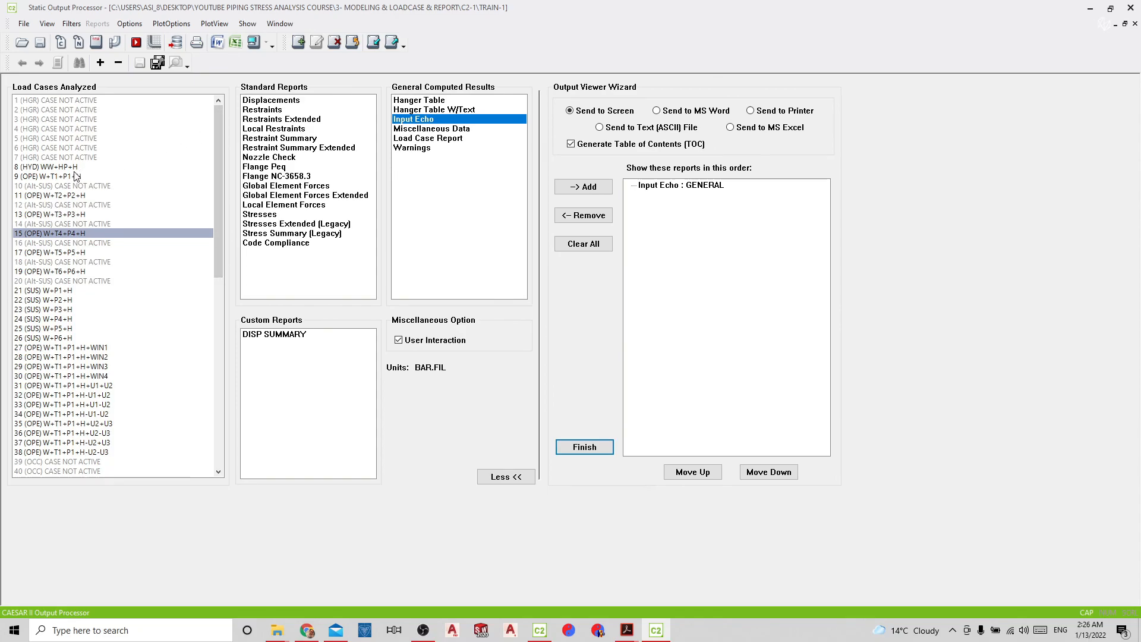
Step: Add the Displacements reports for load cases 8 to 38 to the output wizard's report list
drag(76, 170, 84, 454)
click(271, 101)
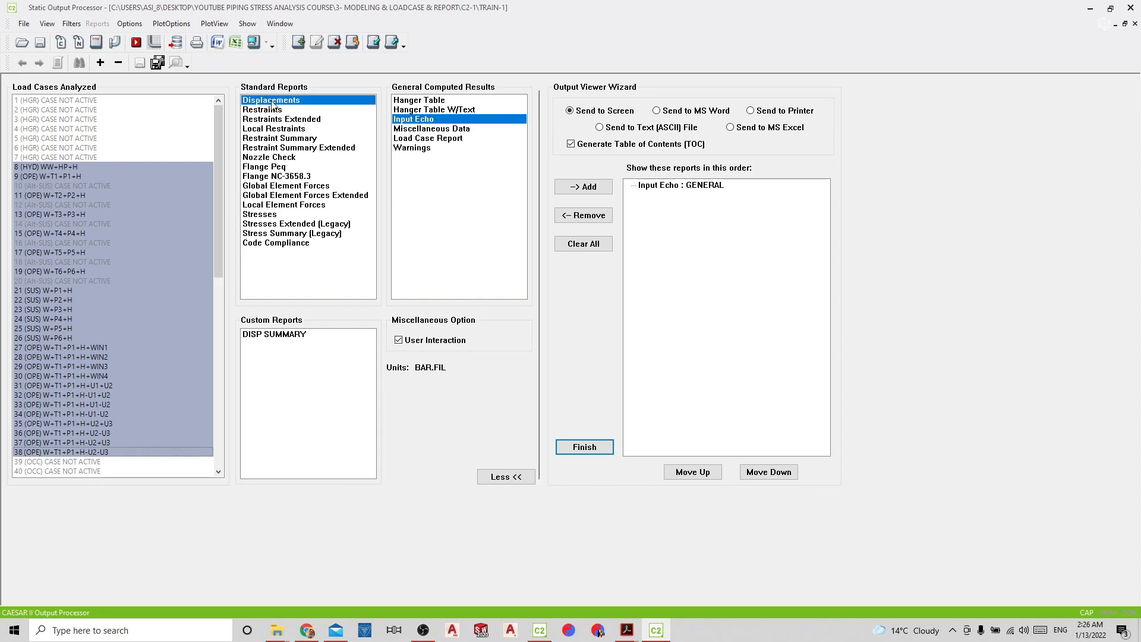
click(563, 186)
drag(826, 222, 825, 243)
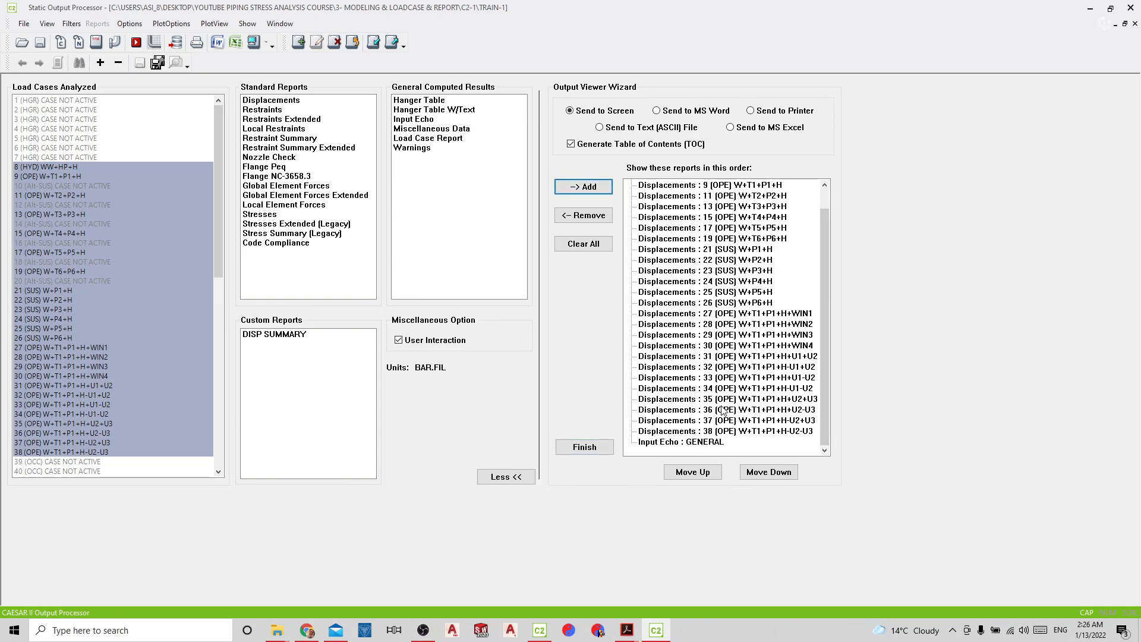
Step: Move the Input Echo entry from the end to the beginning of the wizard's report order
click(693, 445)
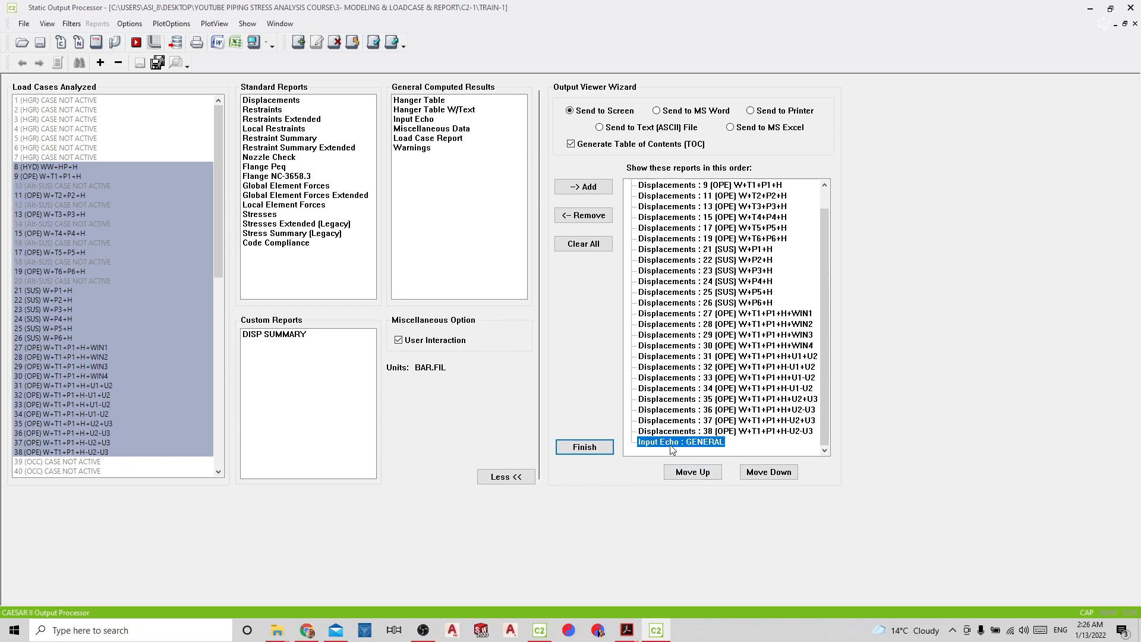
click(685, 472)
click(685, 472)
click(685, 472)
click(684, 472)
click(685, 473)
click(685, 473)
click(685, 472)
click(685, 472)
click(685, 473)
double_click(685, 473)
click(685, 473)
click(685, 472)
click(685, 472)
click(686, 473)
click(686, 473)
click(686, 473)
click(687, 473)
click(687, 473)
click(687, 473)
click(687, 473)
click(686, 473)
click(686, 473)
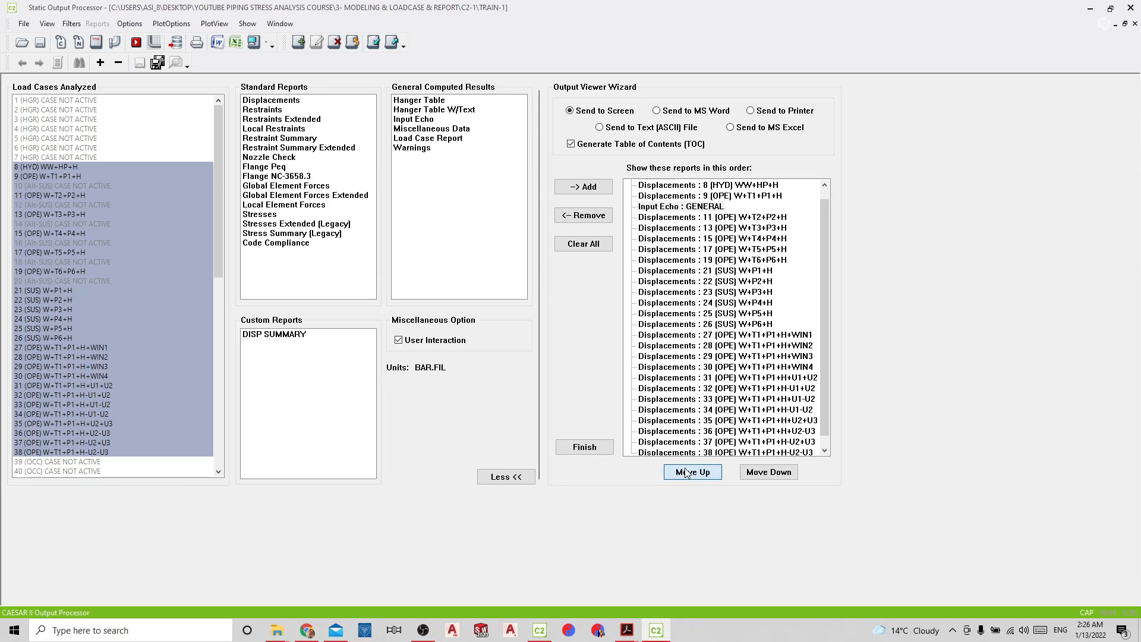
click(686, 473)
click(687, 473)
Step: Remove the duplicate Input Echo entry from the report list and check the list's last displacement entry
click(686, 187)
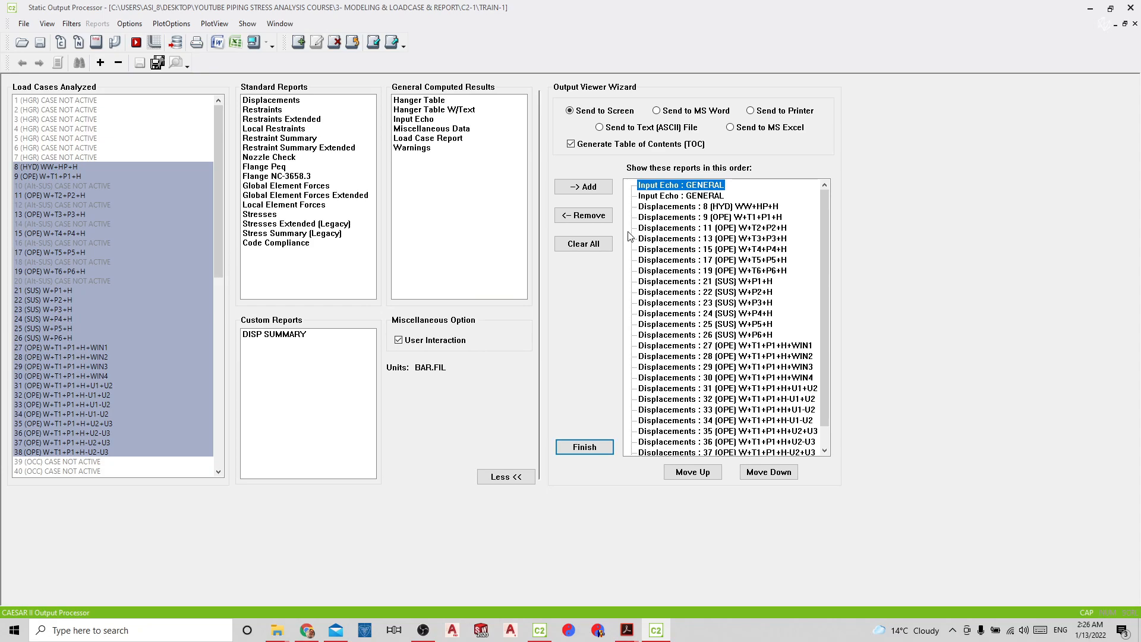
click(606, 216)
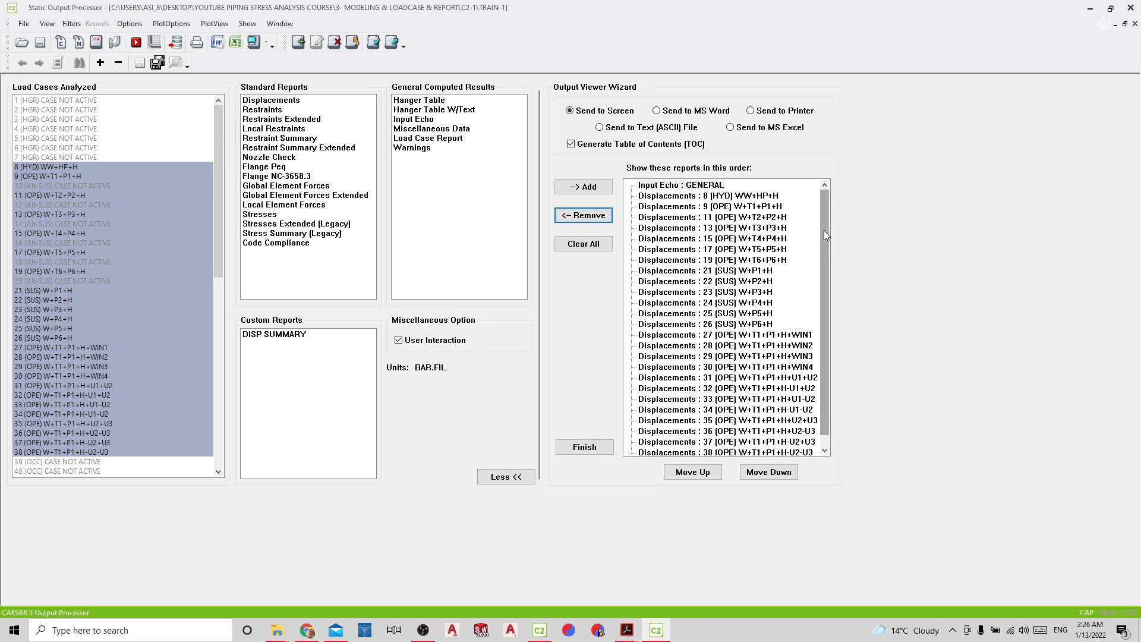
click(647, 445)
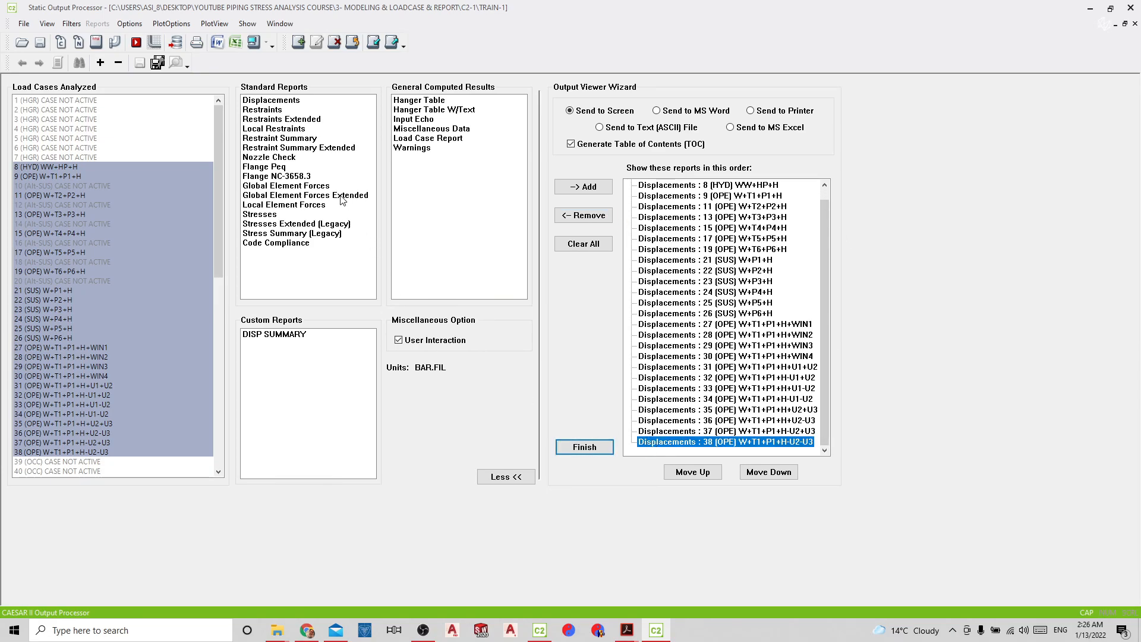
Step: Add the Restraint Summary Extended report for load cases 8 to 38 to the report list
click(281, 148)
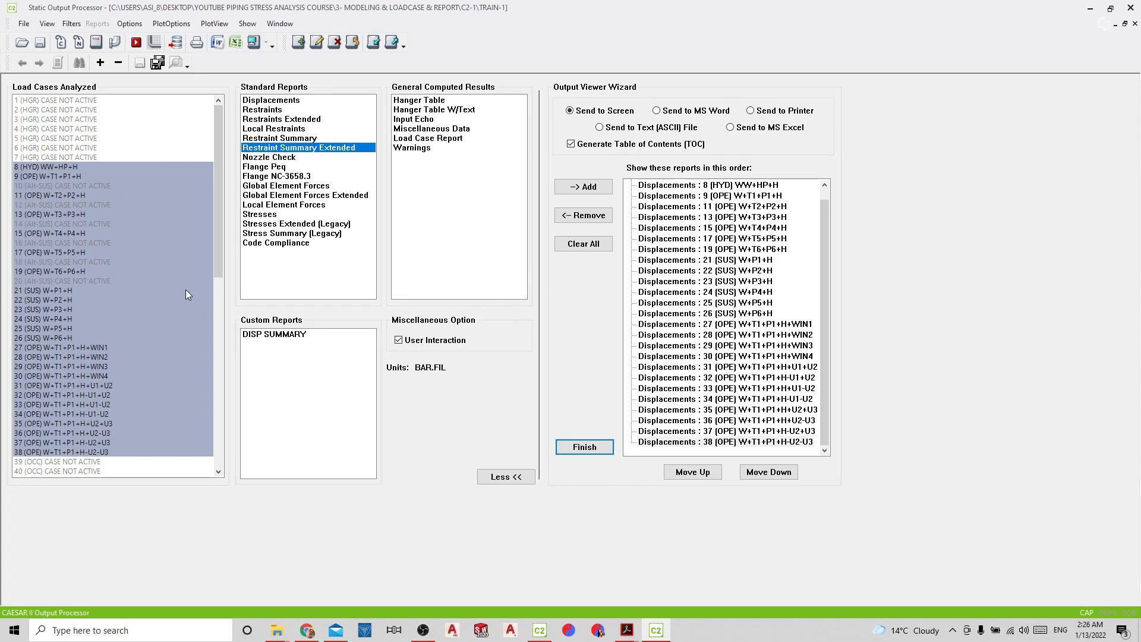
click(595, 190)
drag(825, 267, 819, 336)
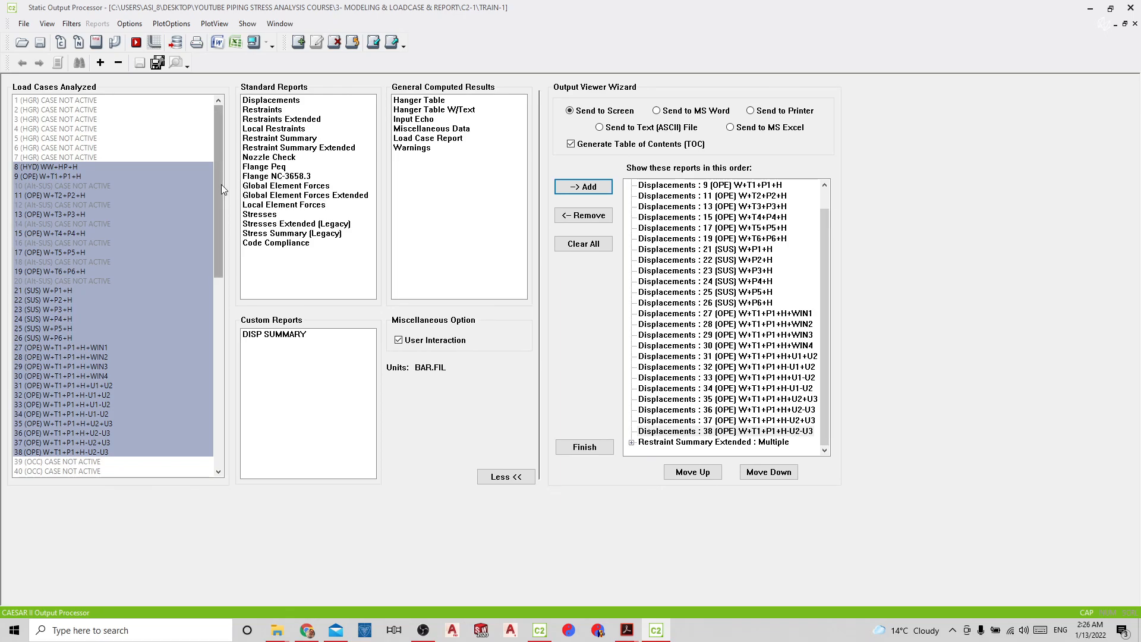
Step: Add the Stresses reports for load cases 52 to 84 to the output wizard's report list
drag(221, 184, 233, 239)
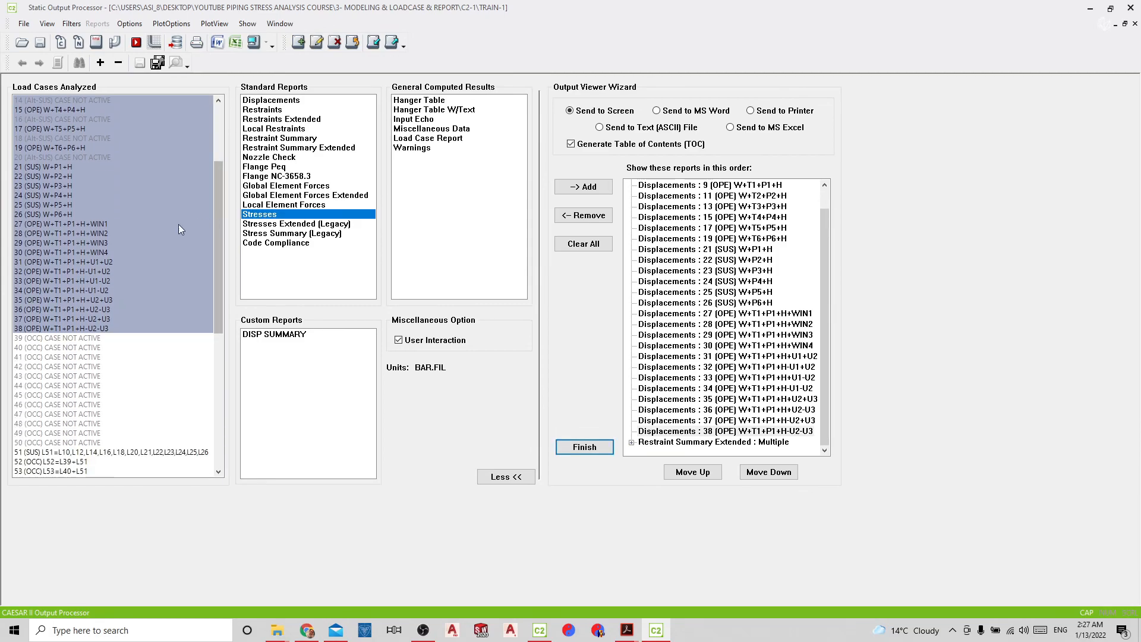
click(148, 234)
scroll(89, 201, up, 1)
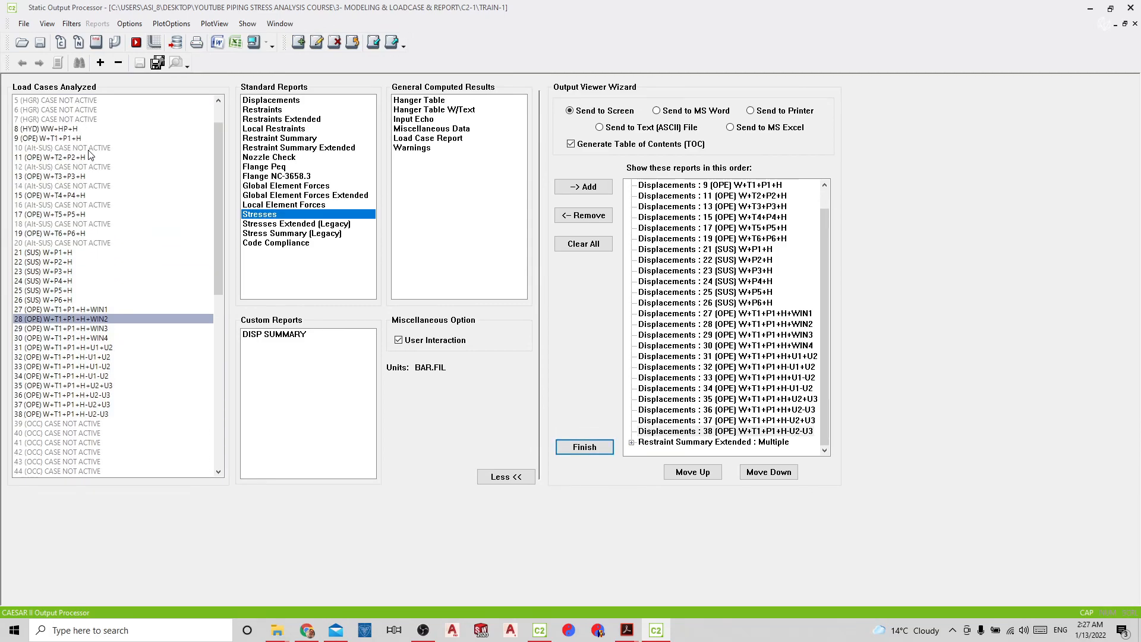
scroll(222, 237, up, 1)
drag(217, 272, 212, 449)
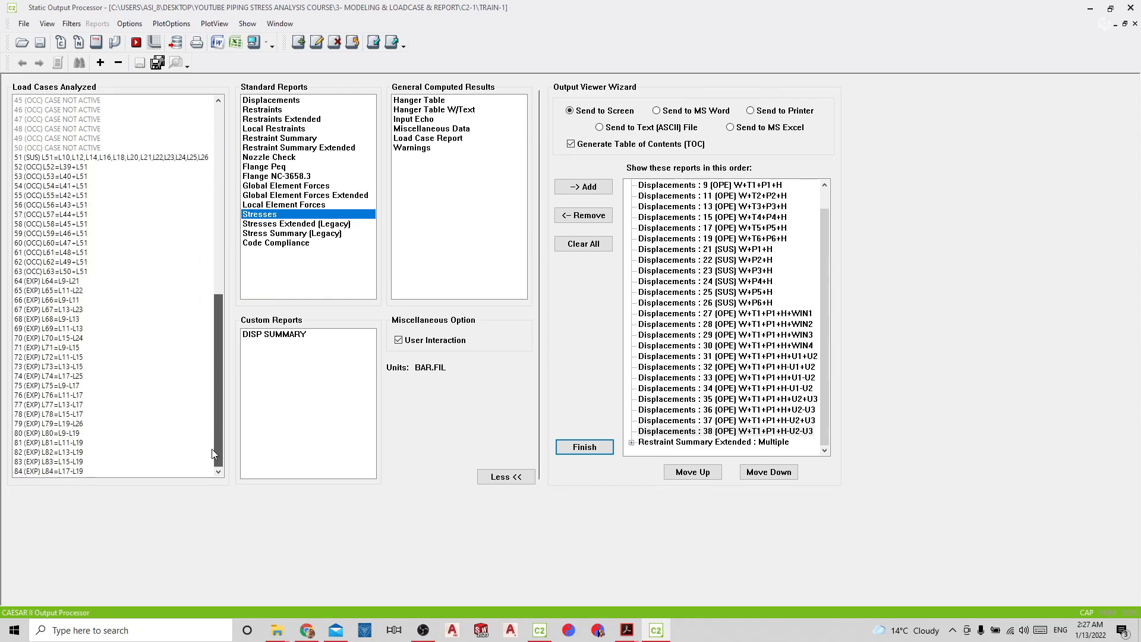
drag(94, 171, 94, 478)
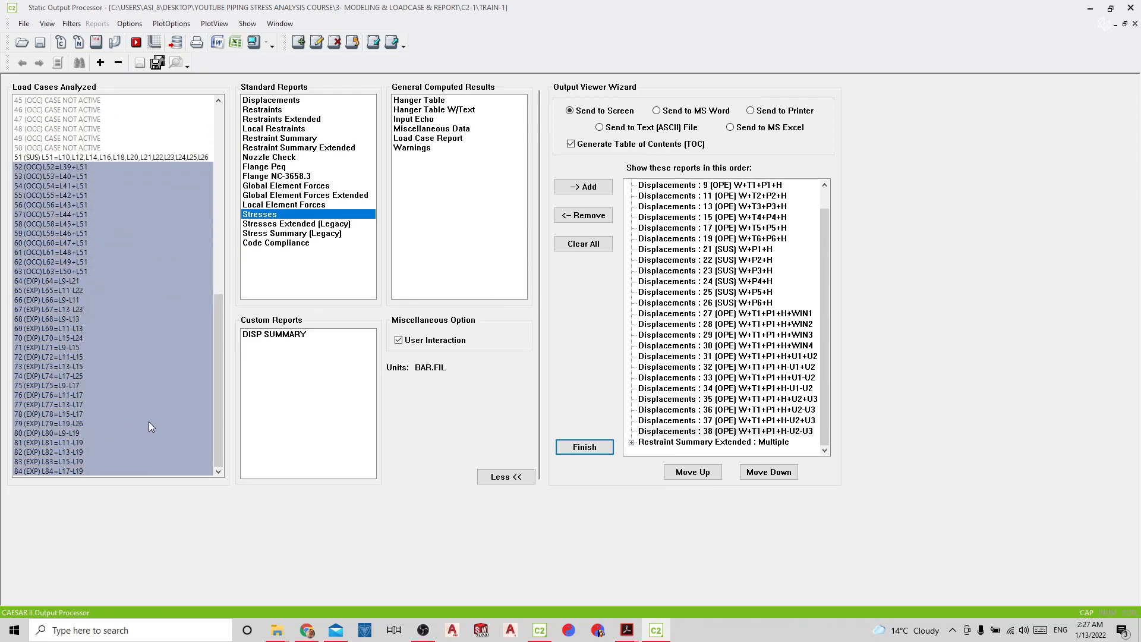
click(568, 188)
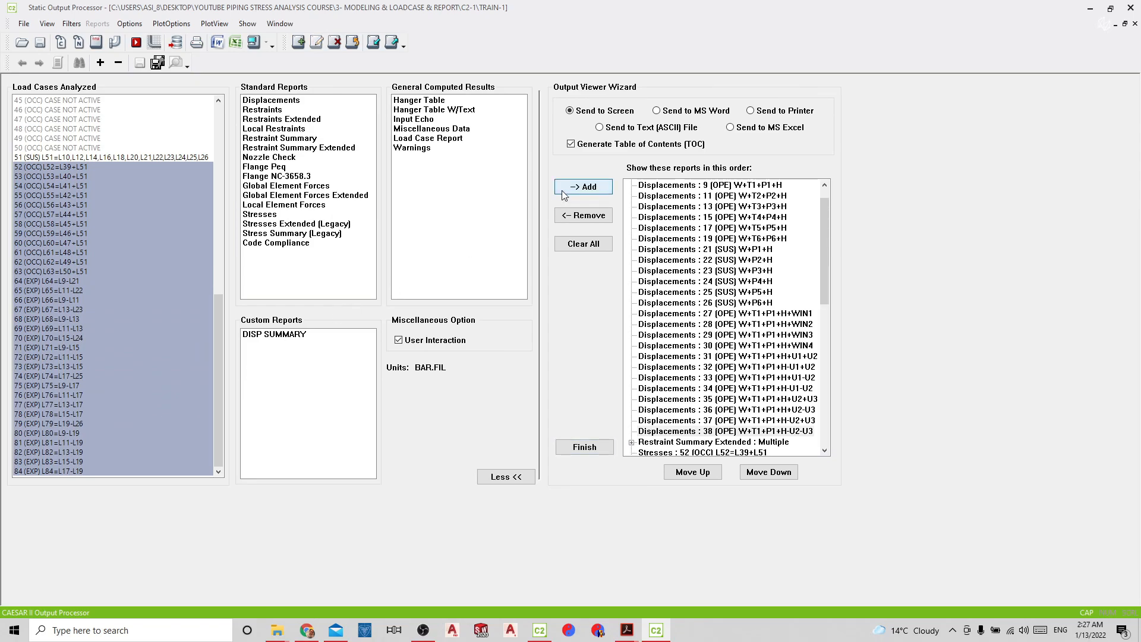
drag(823, 244, 806, 405)
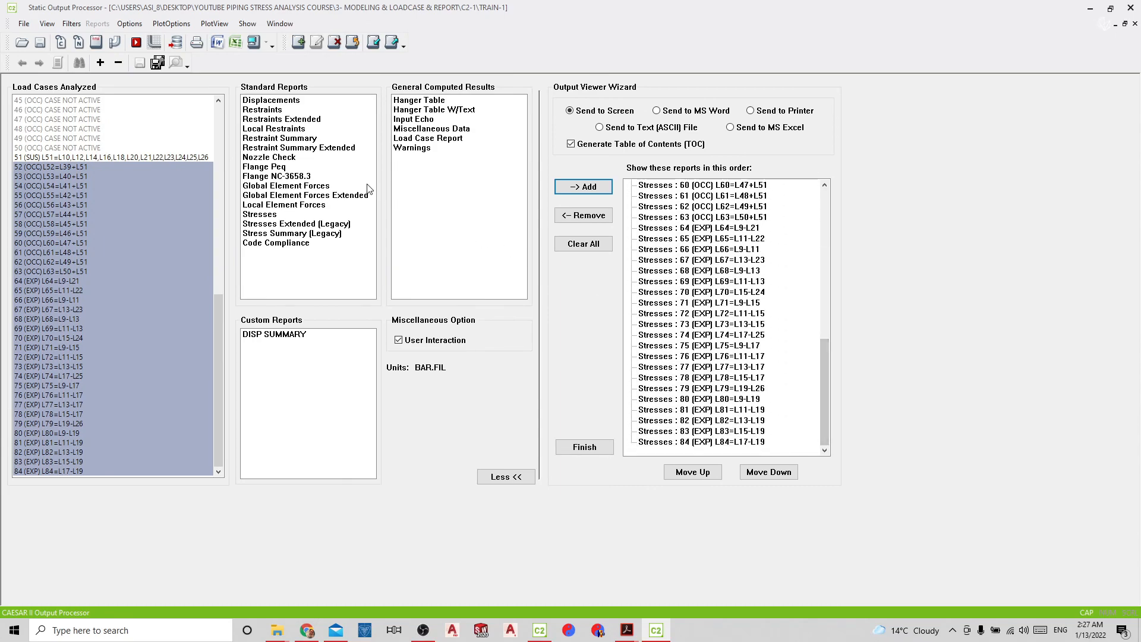
Step: Add the Nozzle Check and Flange Peq reports for load case 9 (OPE) W+T1+P1+H to the report list
click(277, 158)
drag(218, 309, 218, 122)
click(68, 176)
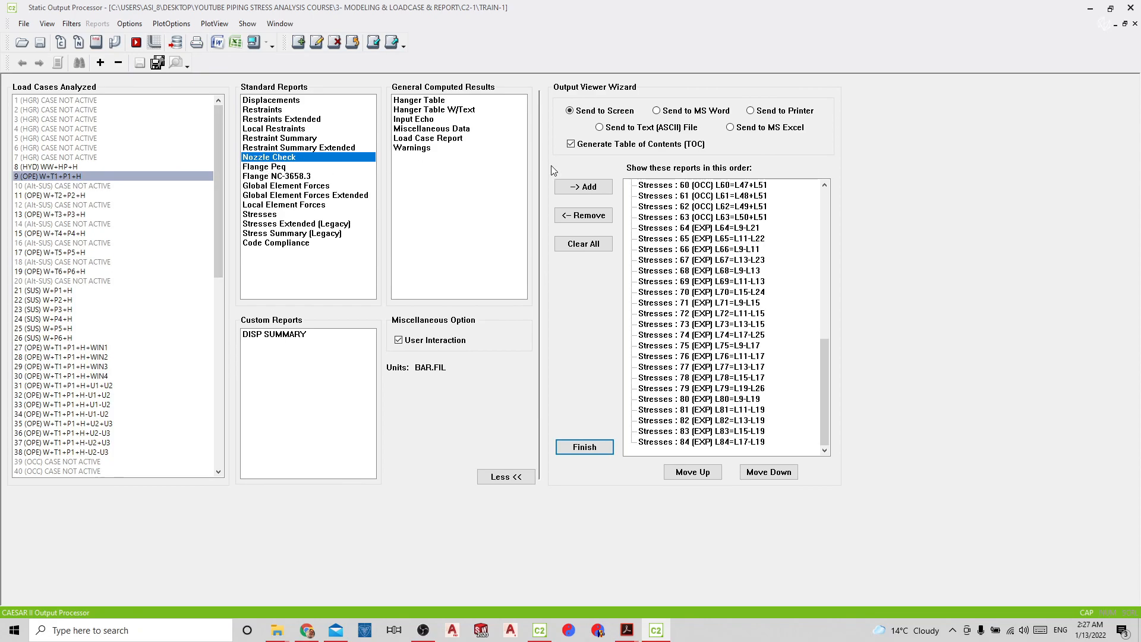
click(584, 186)
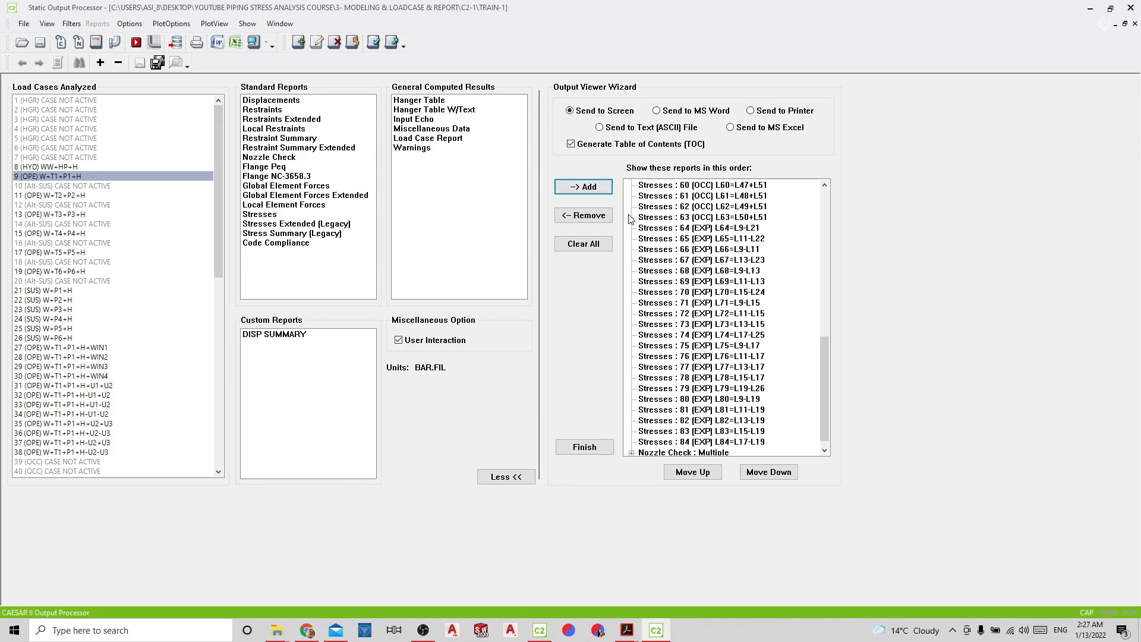
click(278, 167)
click(575, 189)
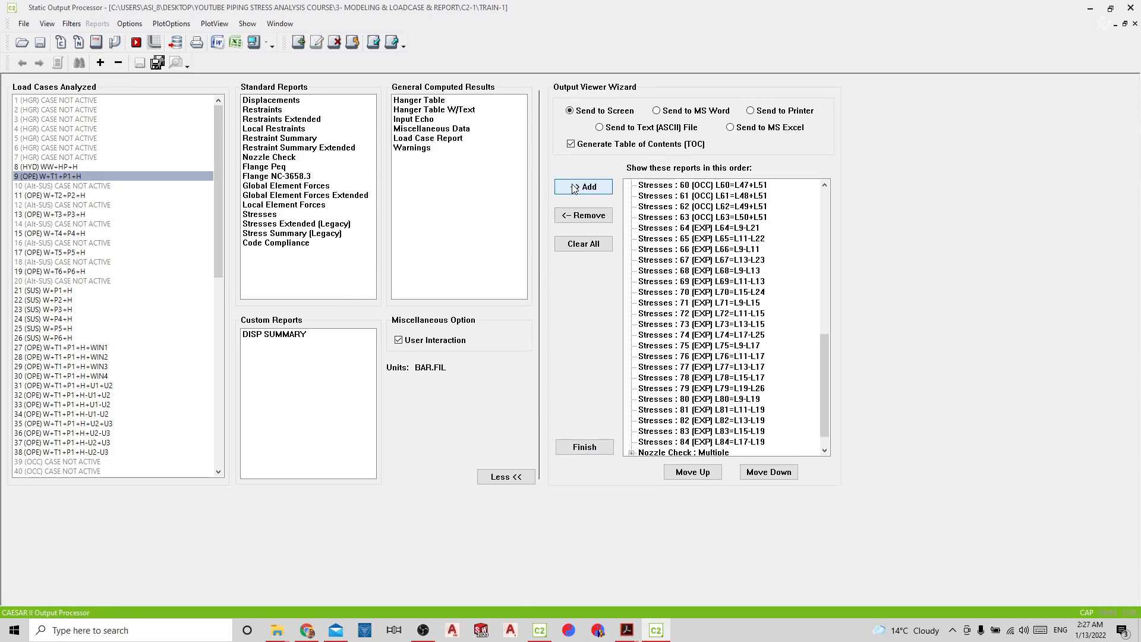
drag(824, 364, 826, 375)
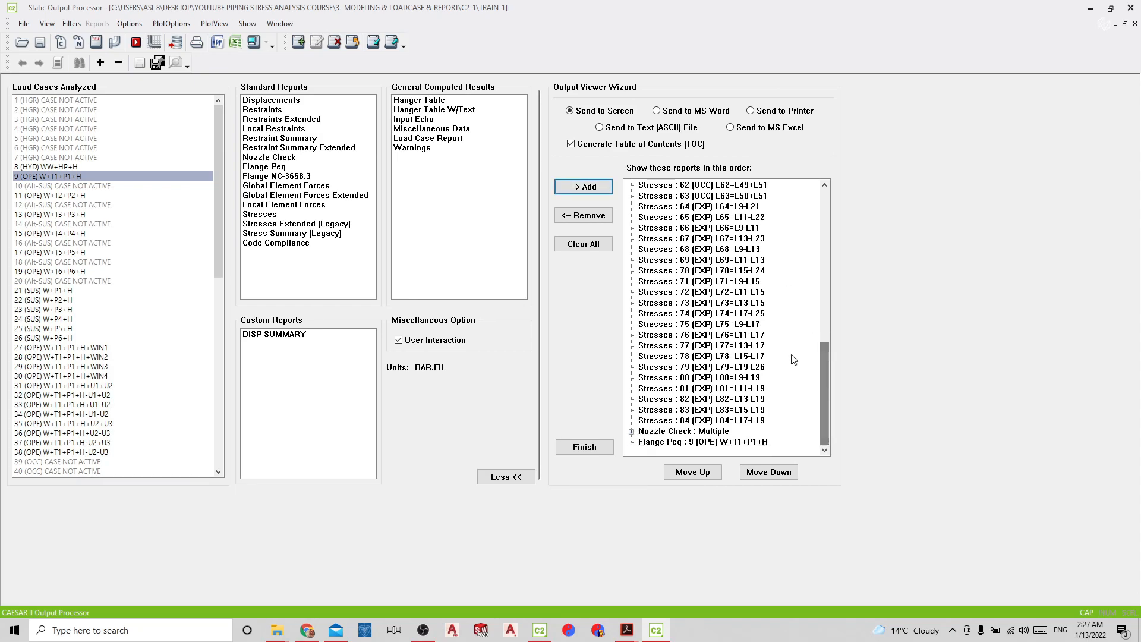
Step: Add the Hanger Table W/Text report to the list and set the wizard's output to MS Word
click(430, 113)
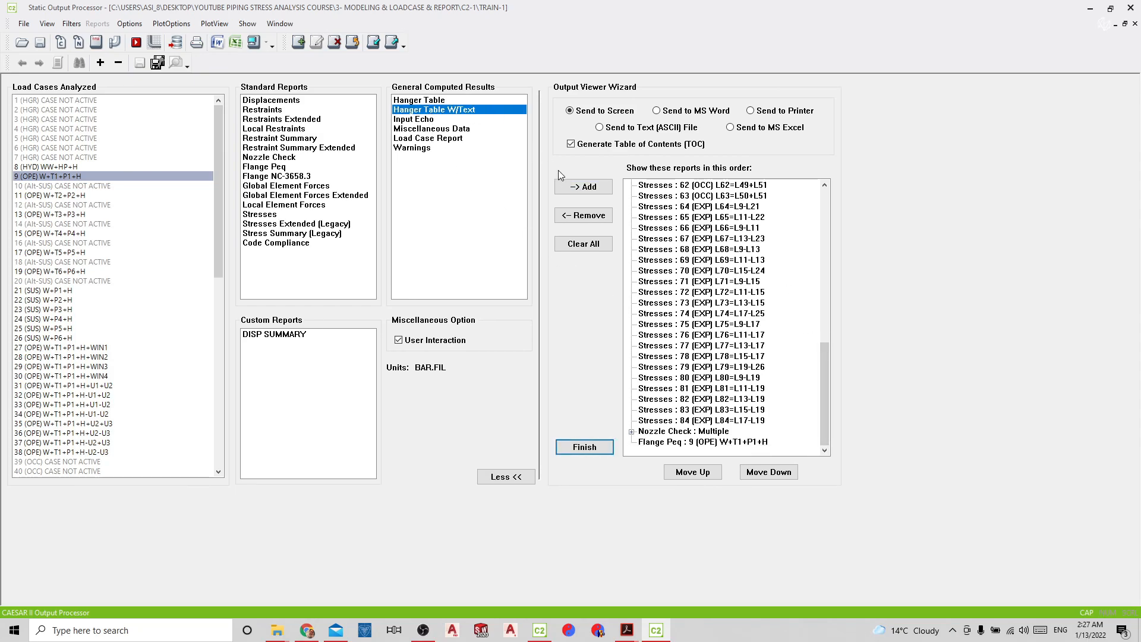
click(585, 189)
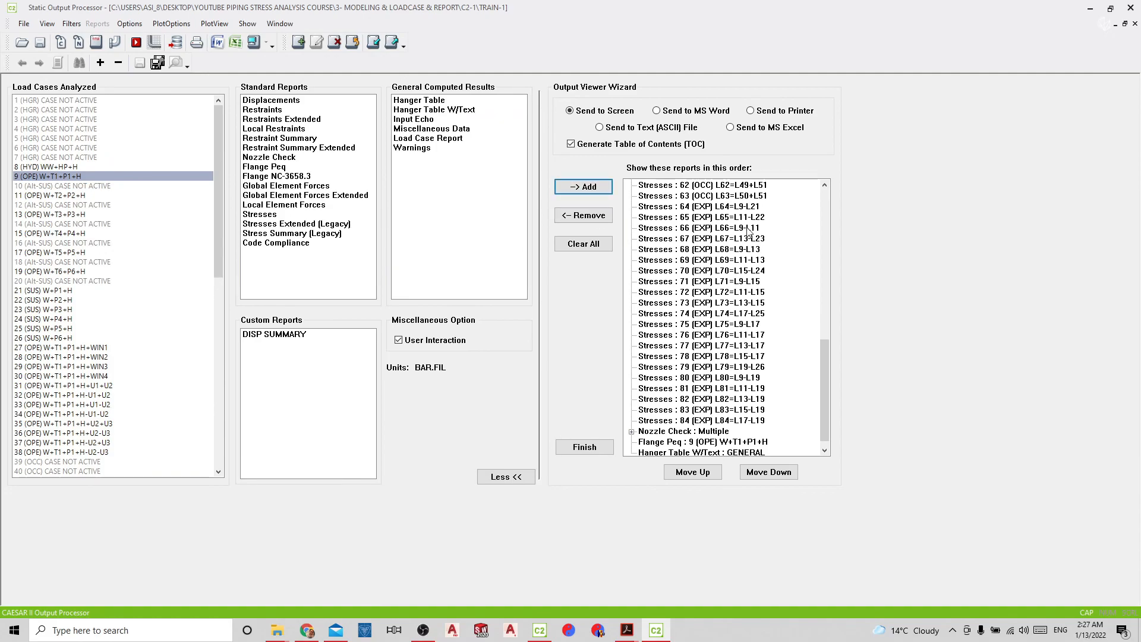
drag(823, 369, 822, 395)
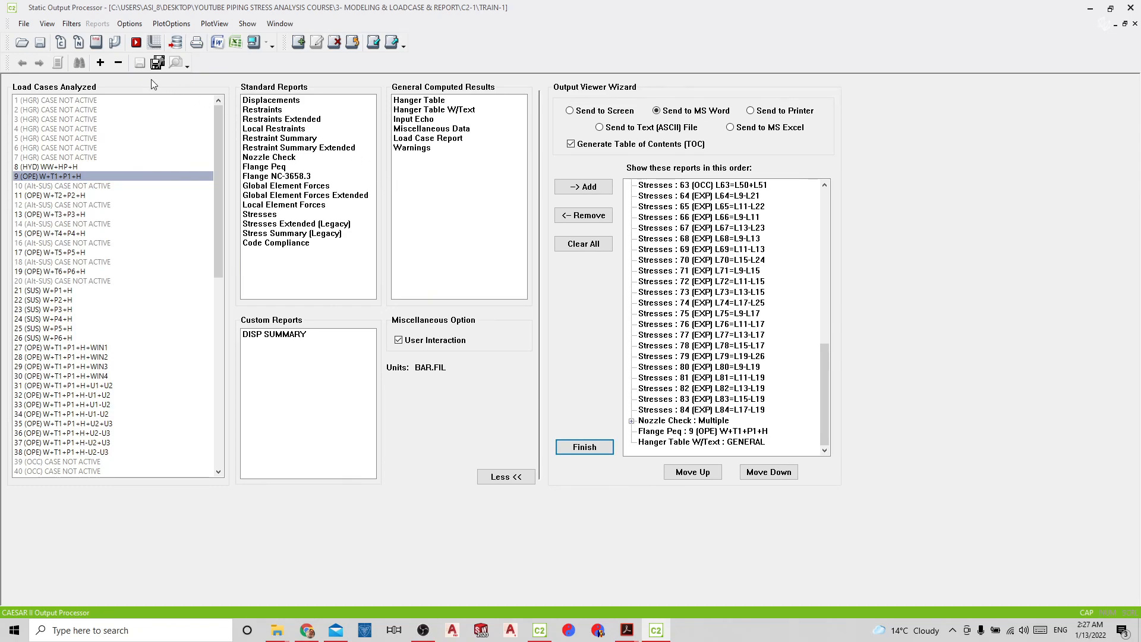
Step: Return to the piping input and clear the gaps of the X restraints at nodes 21, 121 and 151
click(113, 42)
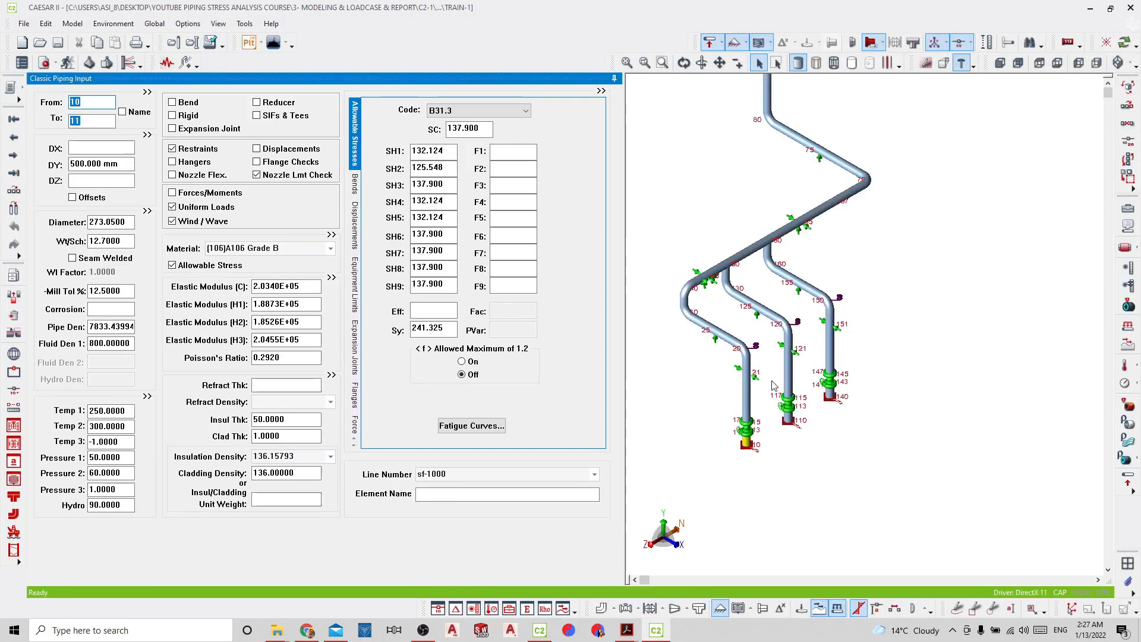
click(773, 385)
scroll(767, 385, up, 5)
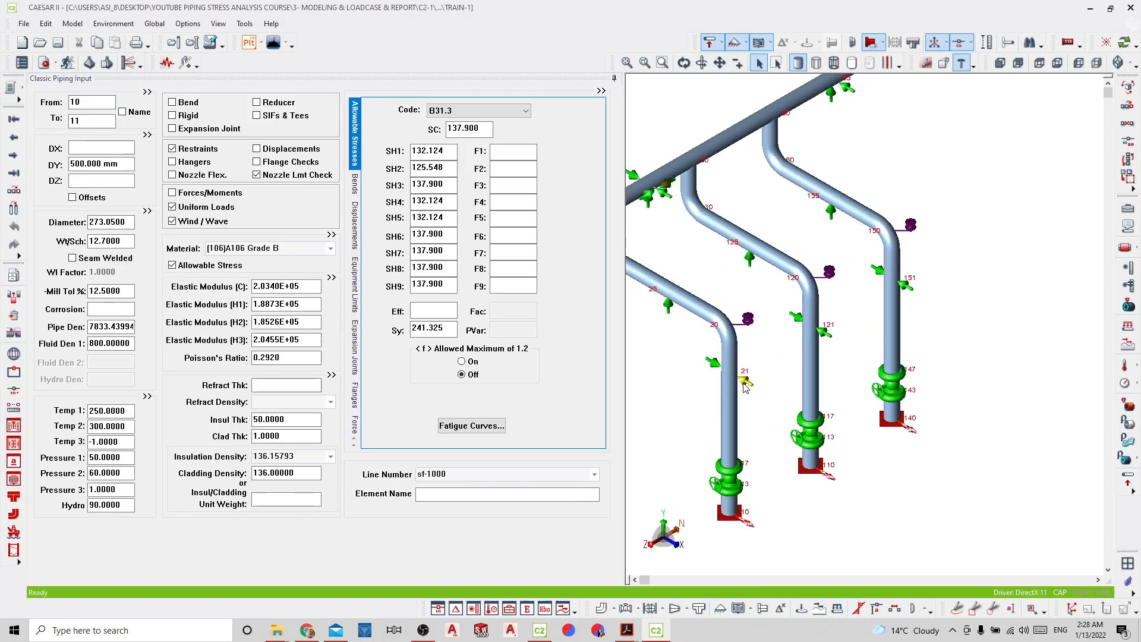
click(745, 387)
double_click(518, 151)
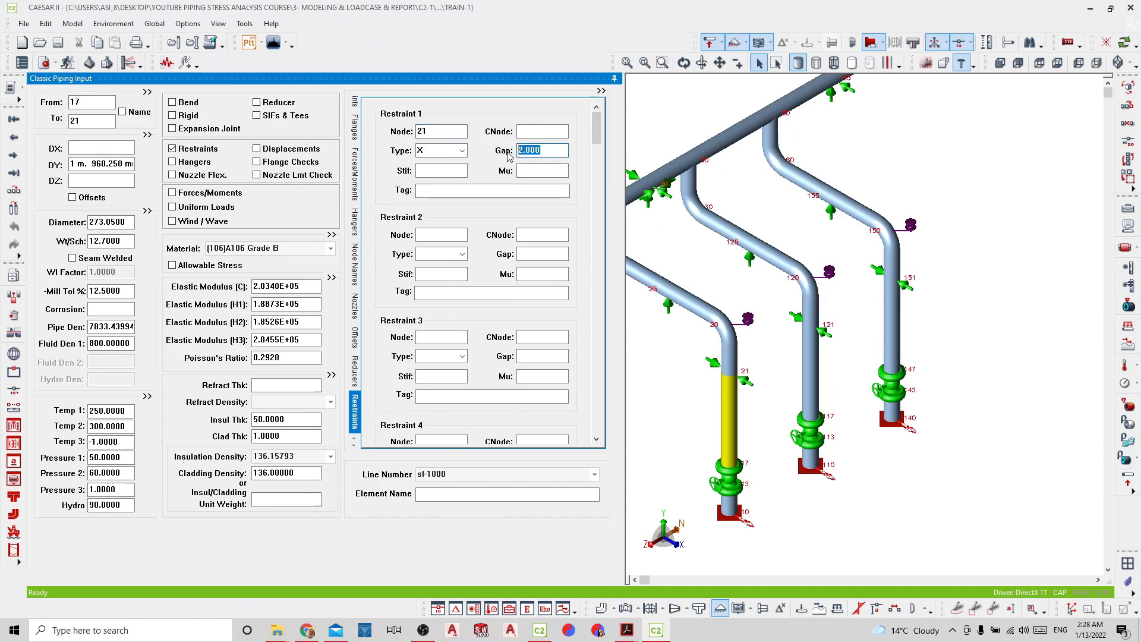
click(825, 336)
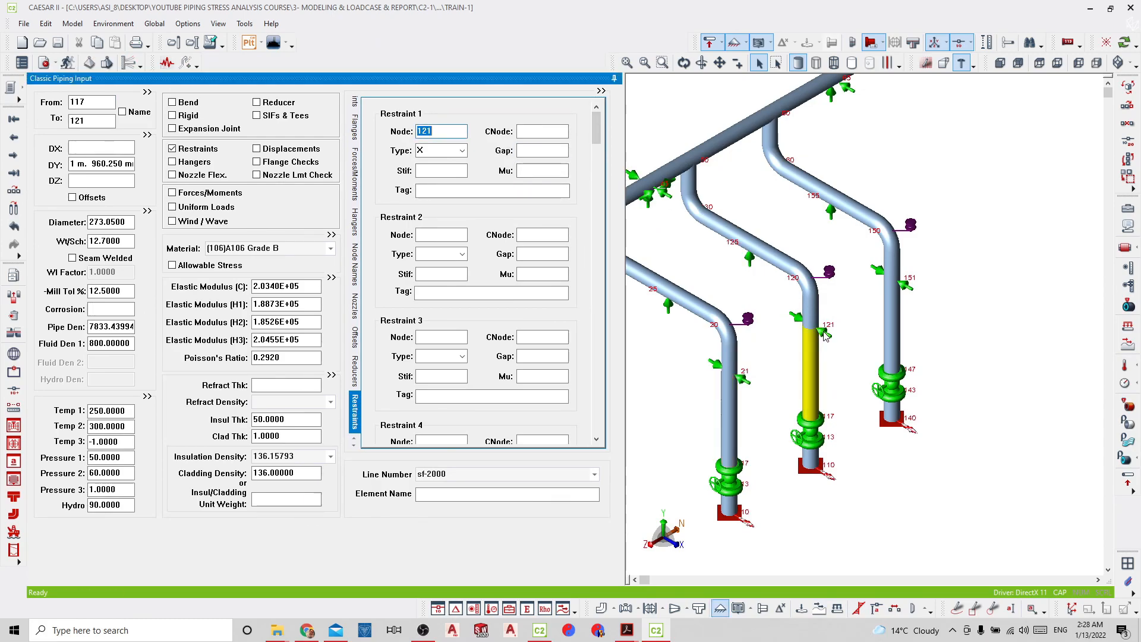
click(900, 291)
scroll(838, 291, down, 3)
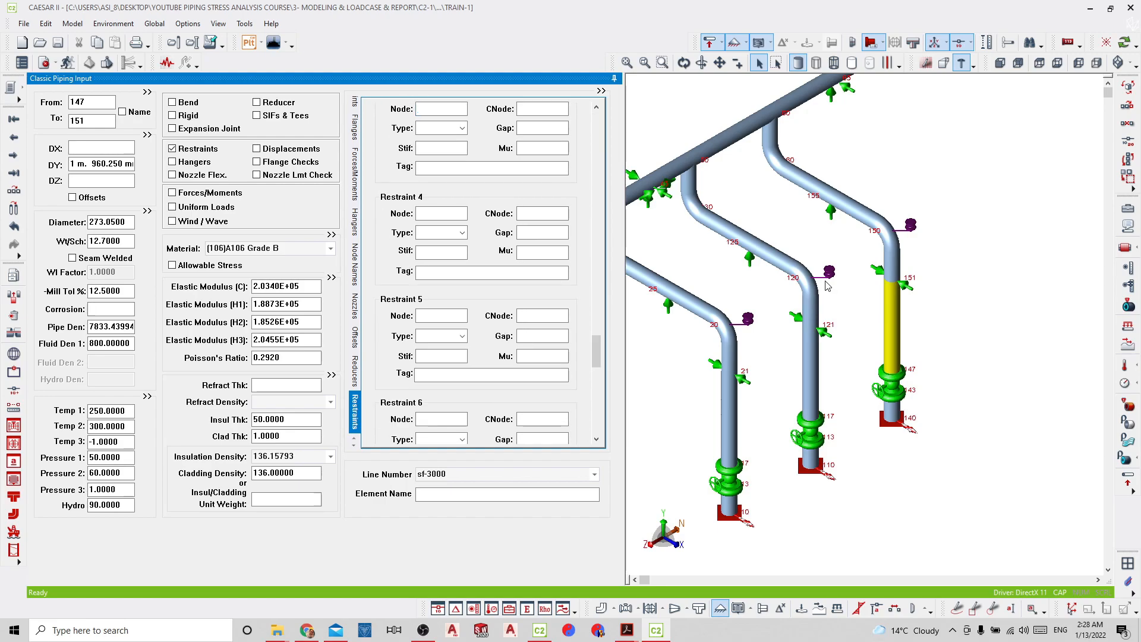
Step: Delete the Guide restraint with its node and gap at node 45, keeping the +Y and LIM restraints
click(739, 263)
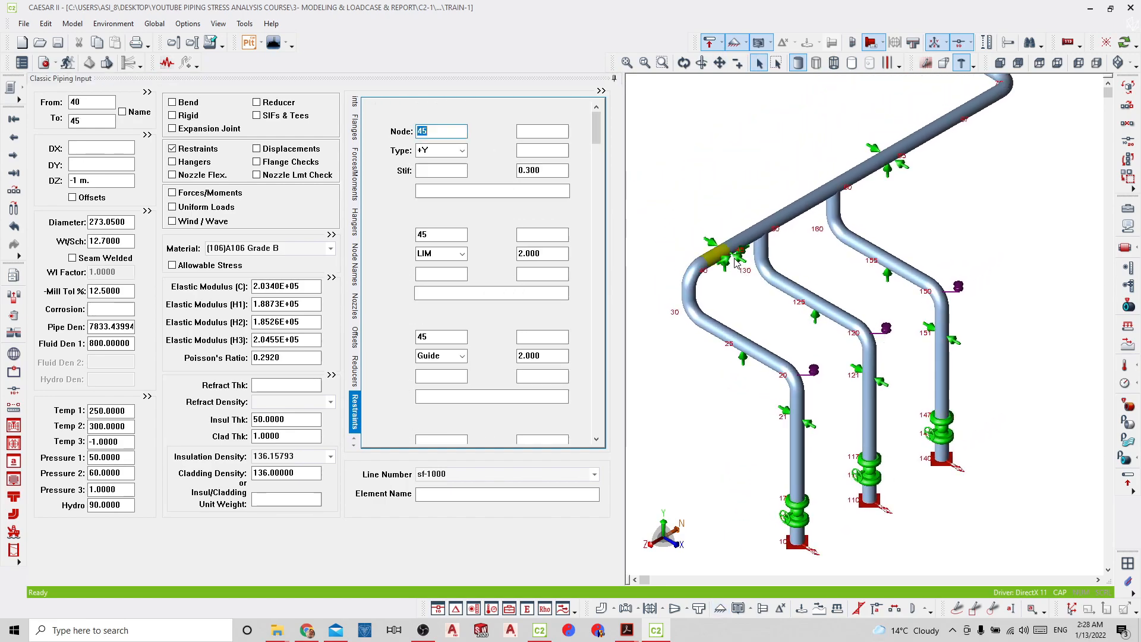
double_click(444, 356)
key(BackSpace)
double_click(442, 337)
key(BackSpace)
double_click(555, 357)
key(BackSpace)
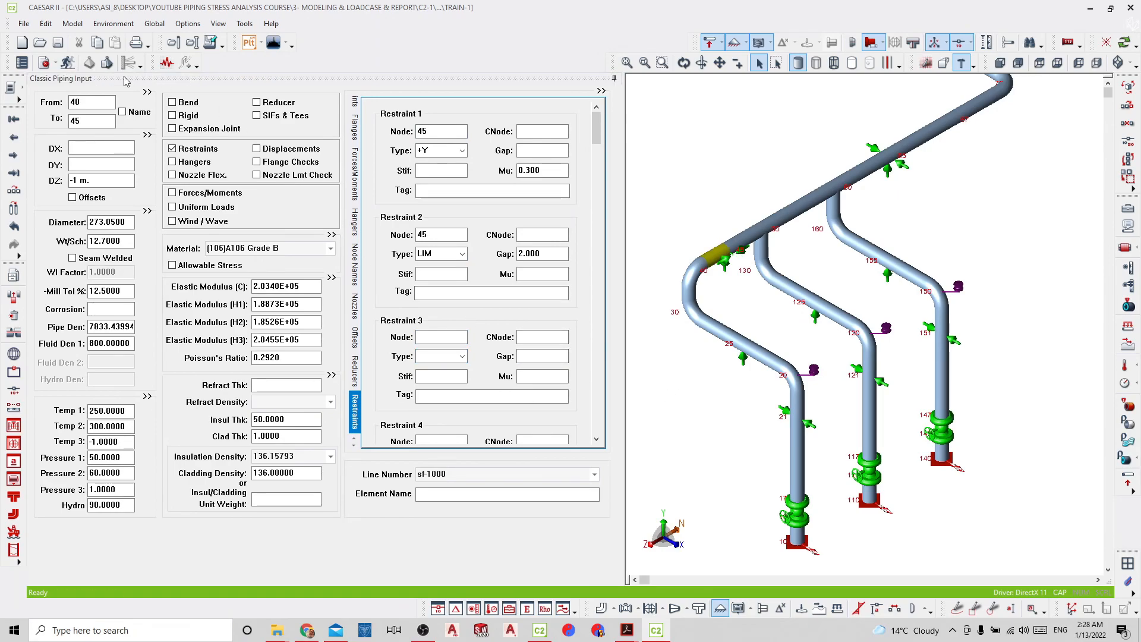
Step: Run the static analysis and examine the Nozzle Check report for load case 9 (OPE)
click(69, 64)
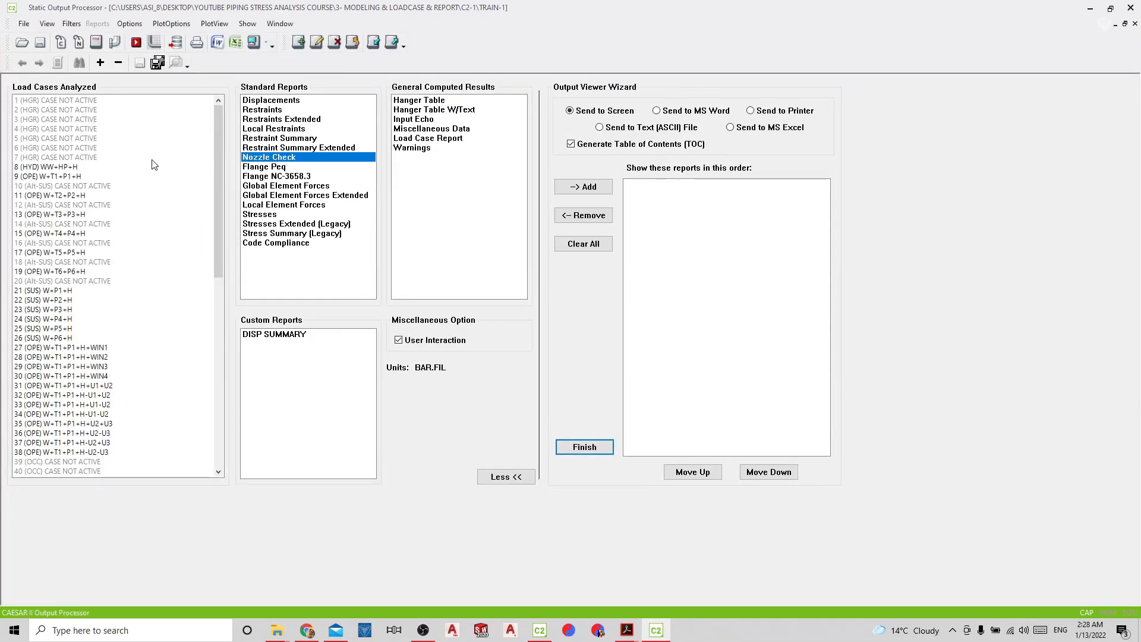
click(30, 176)
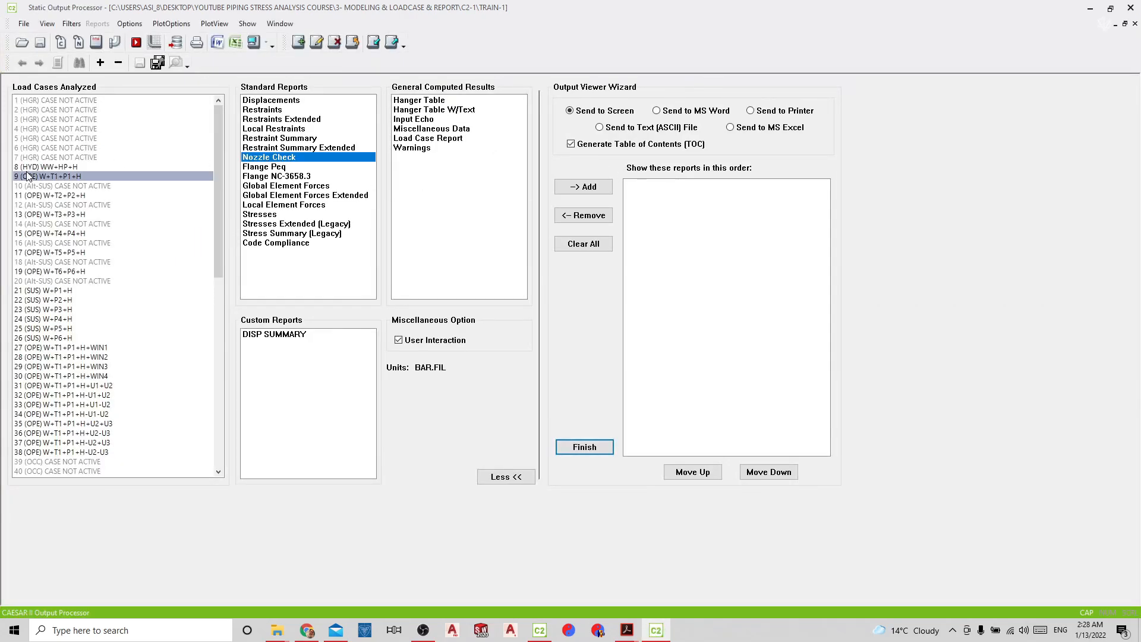
click(257, 41)
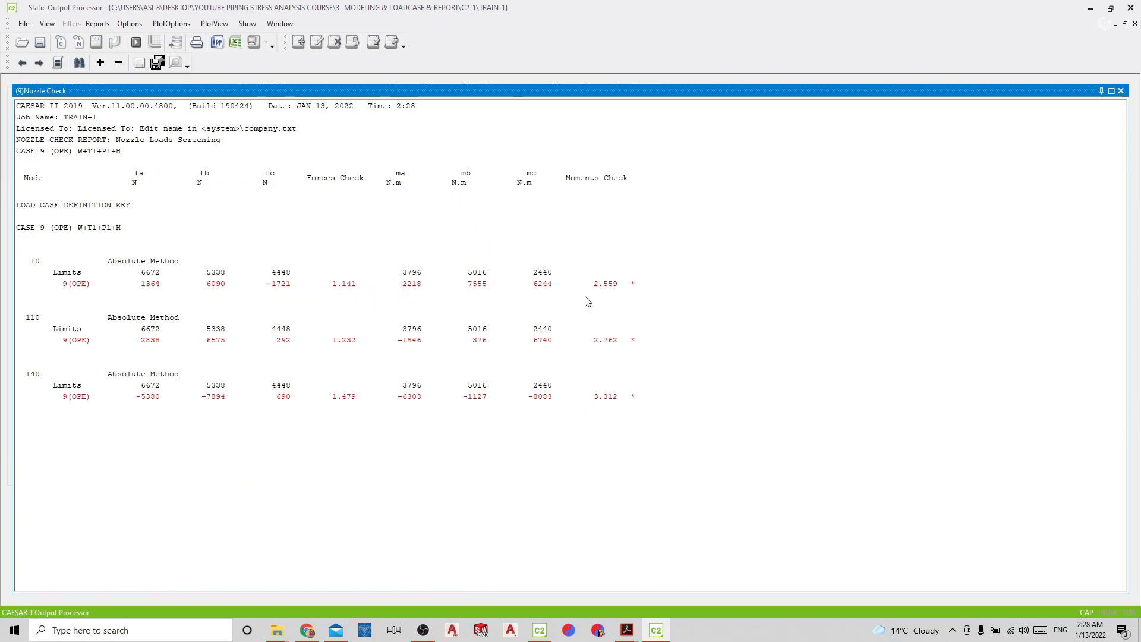
click(1121, 91)
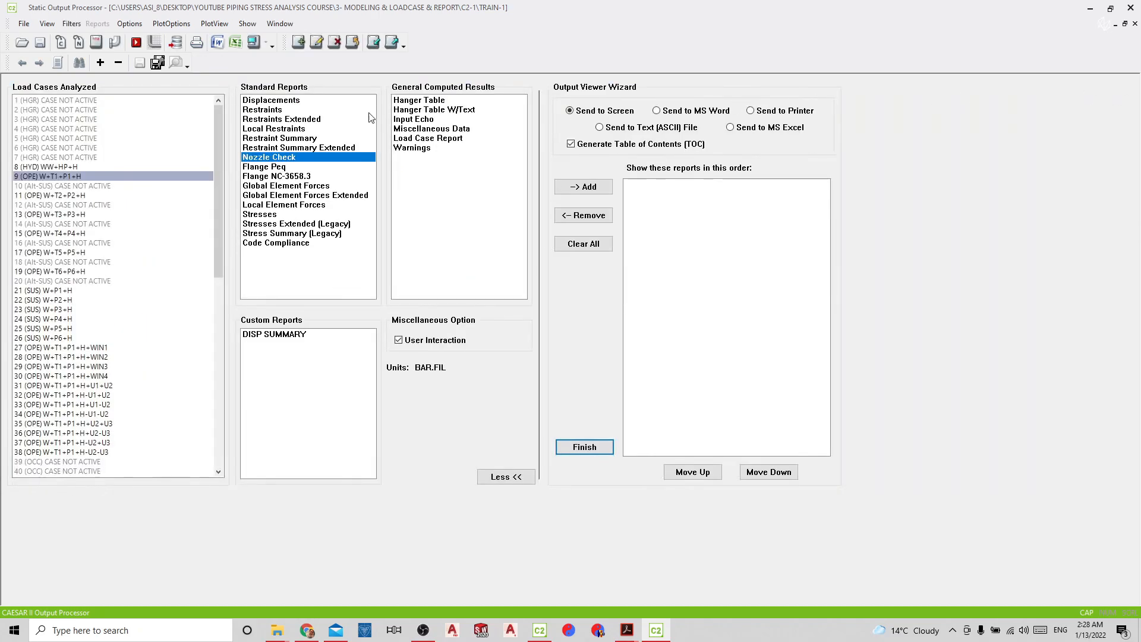
Step: Return to the piping input and set a 2 mm gap on the X restraints at nodes 21, 121 and 151
click(115, 43)
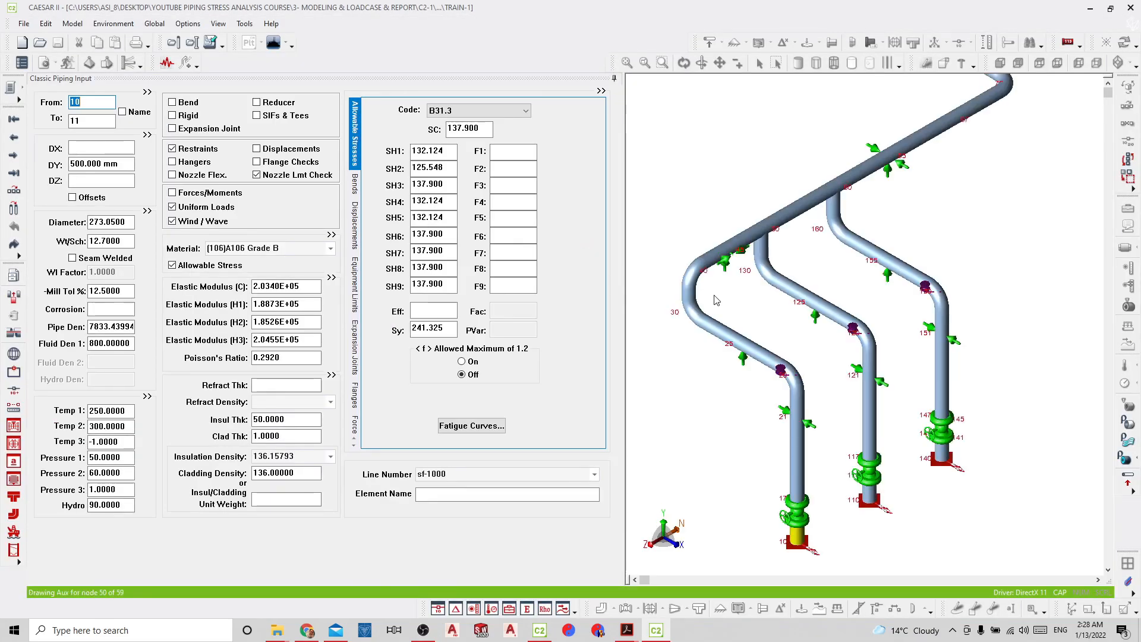
click(809, 423)
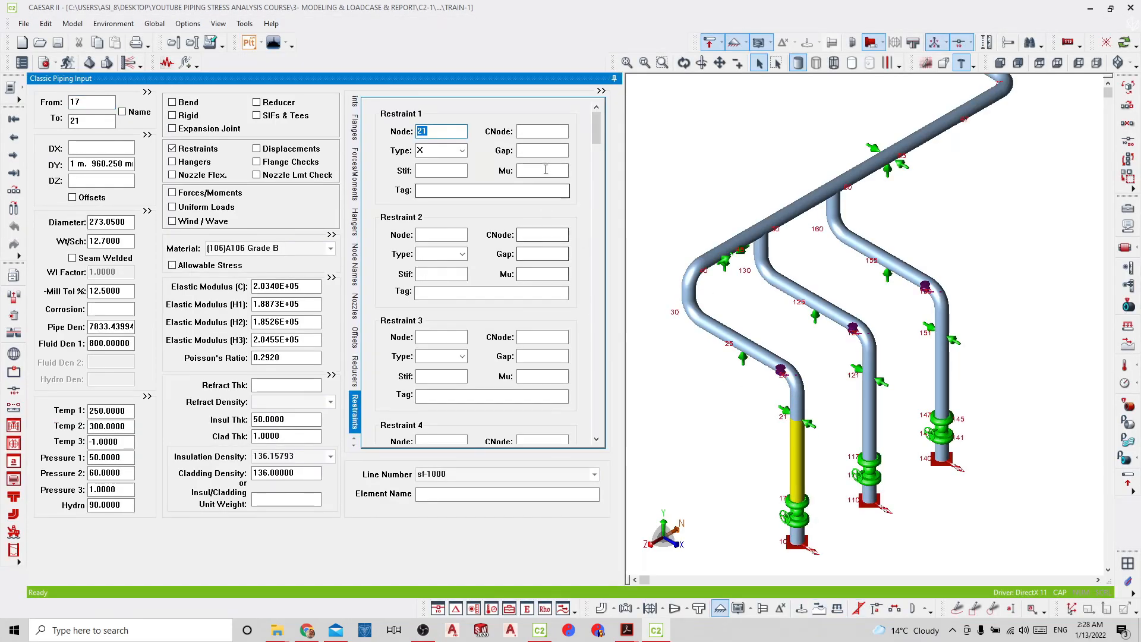
click(537, 151)
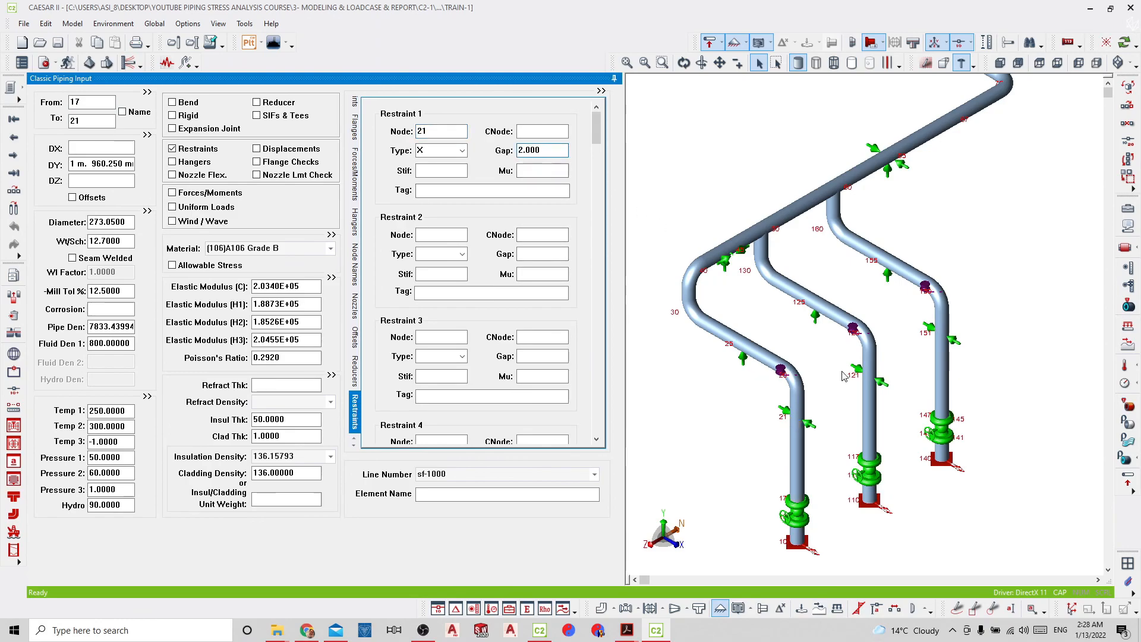
click(868, 416)
click(536, 152)
text(2)
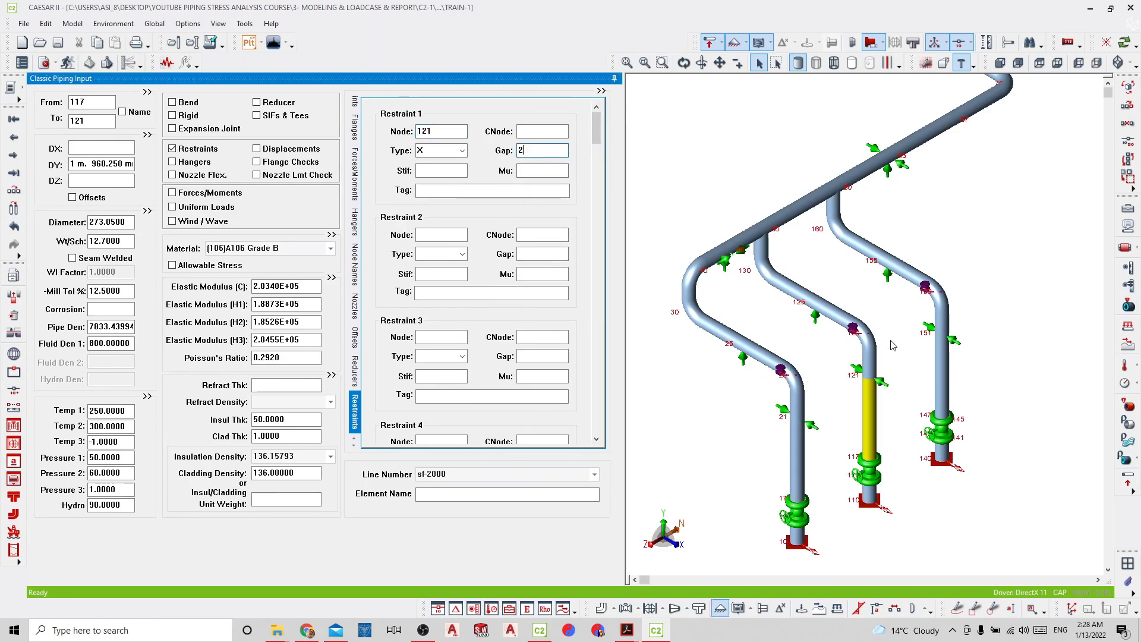
click(956, 340)
click(540, 148)
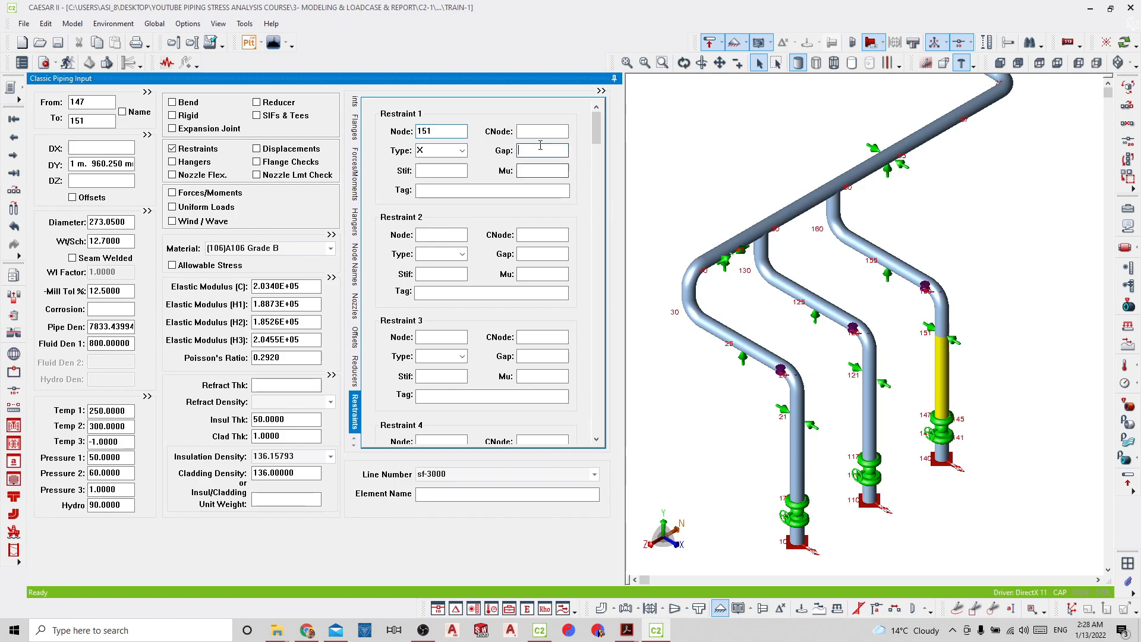
text(2)
Step: Rerun the analysis with the restored gaps and review the load case 9 nozzle forces and moments against their limits
click(67, 63)
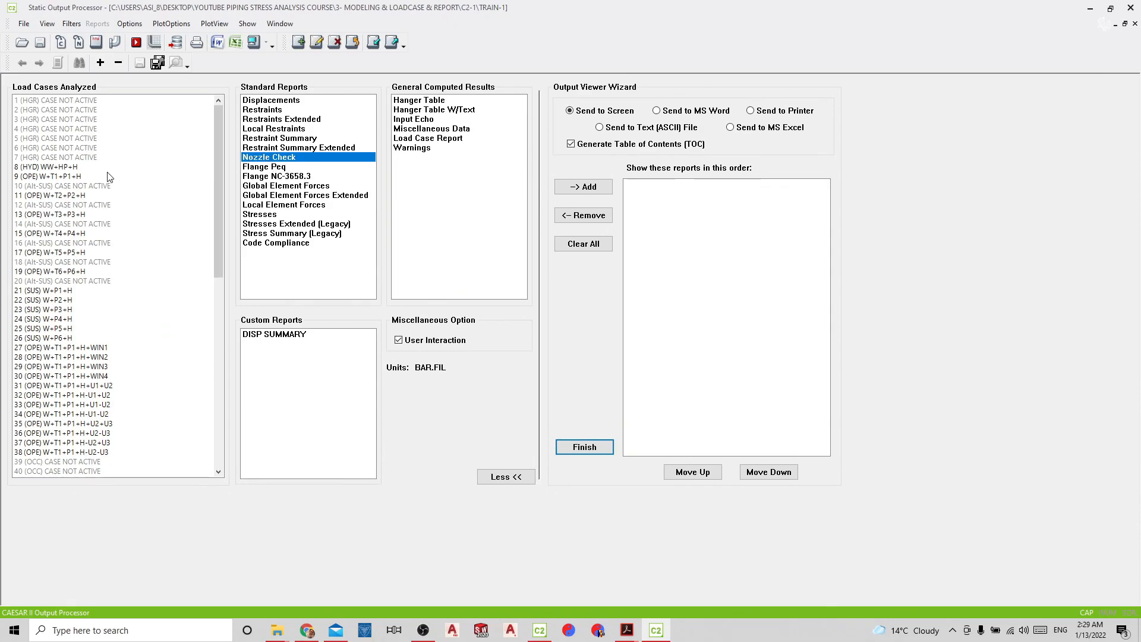
click(109, 177)
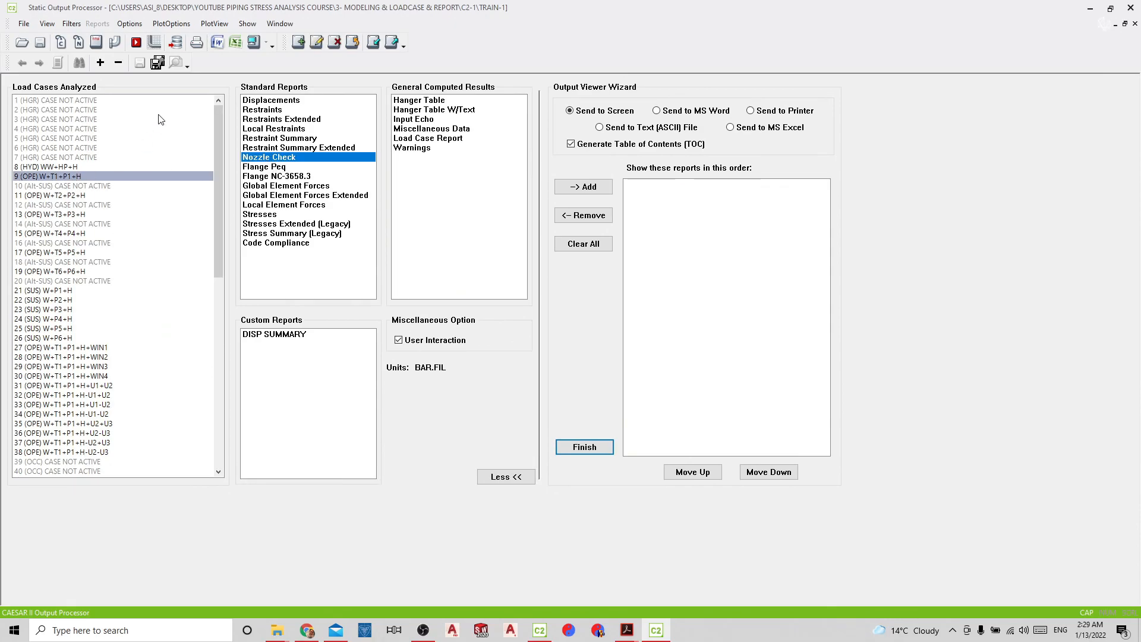
click(253, 43)
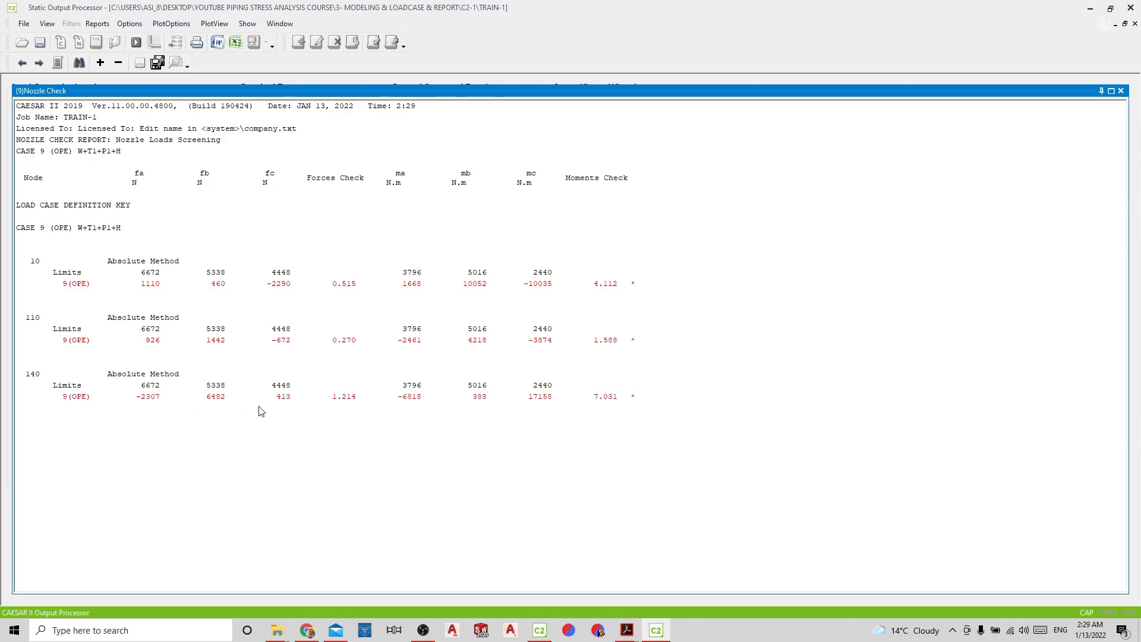
click(1121, 91)
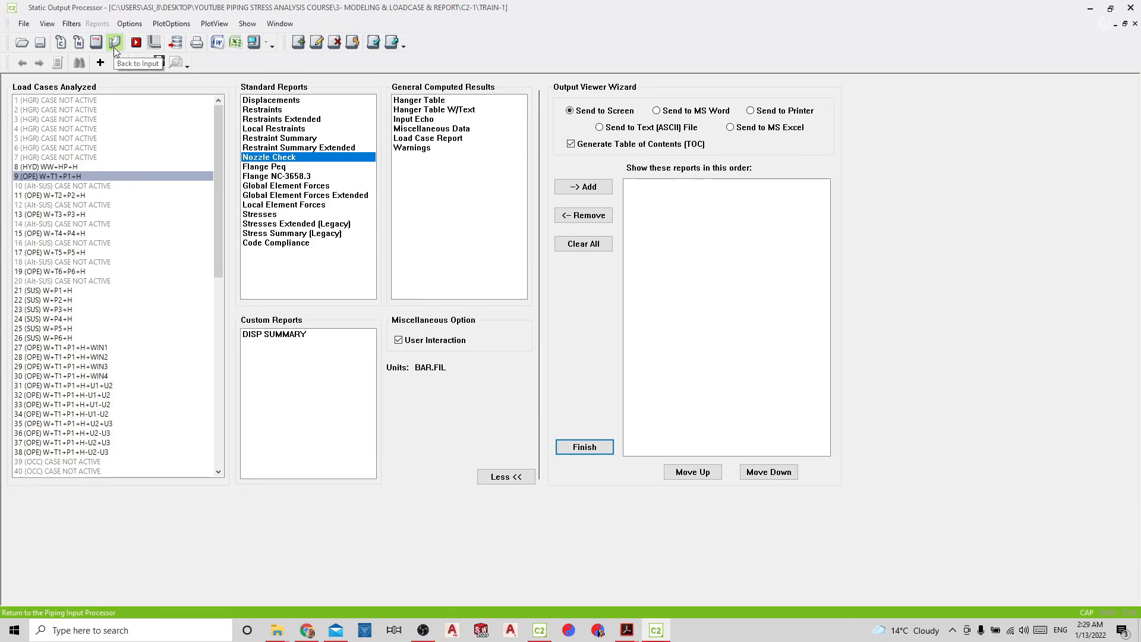
click(253, 50)
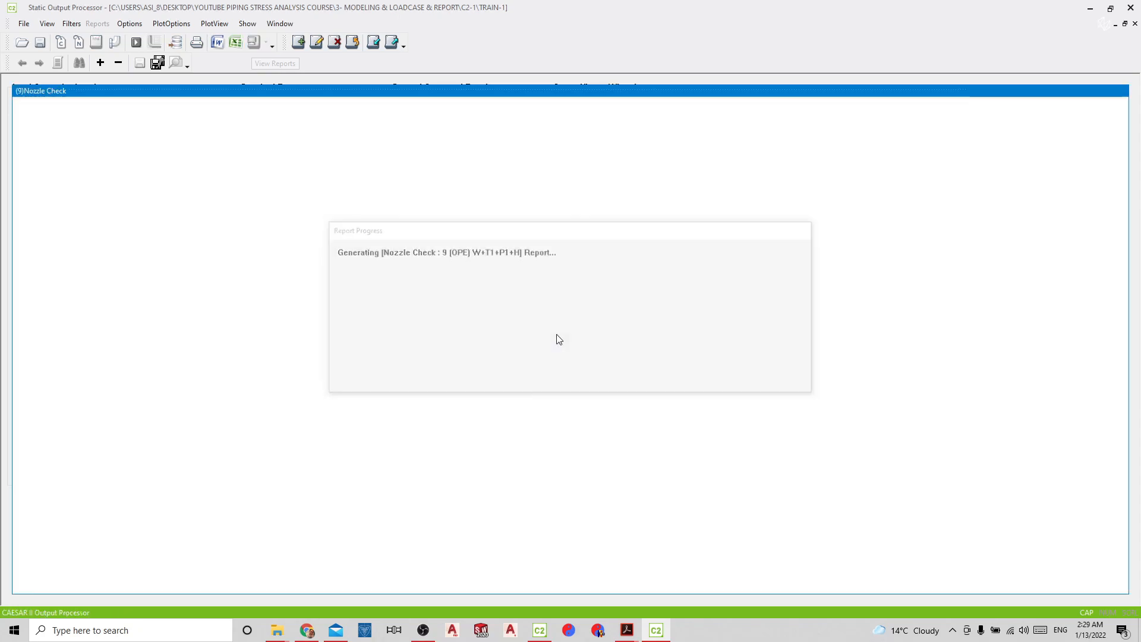
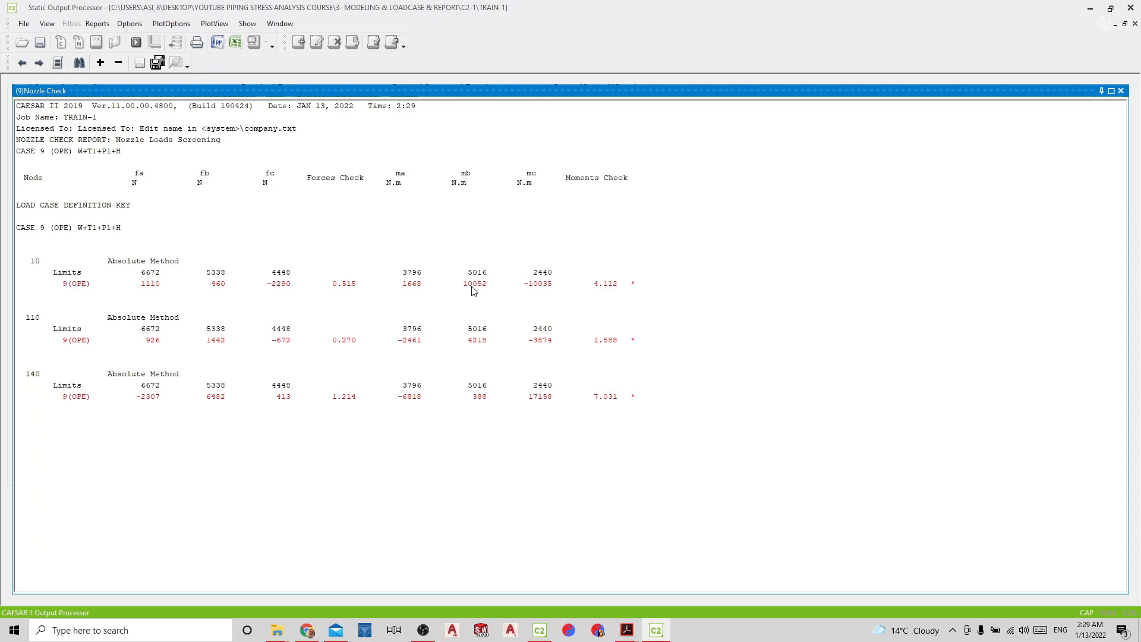
Step: Close the nozzle check and examine the Restraint Summary Extended report for load case 9 (OPE)
click(1122, 91)
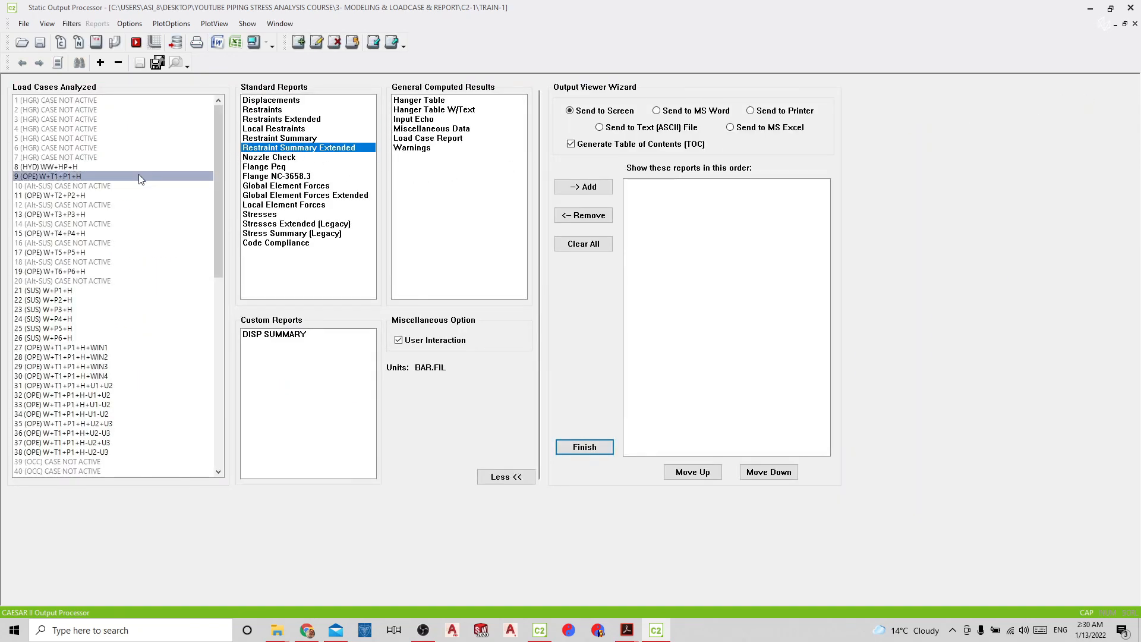
click(253, 41)
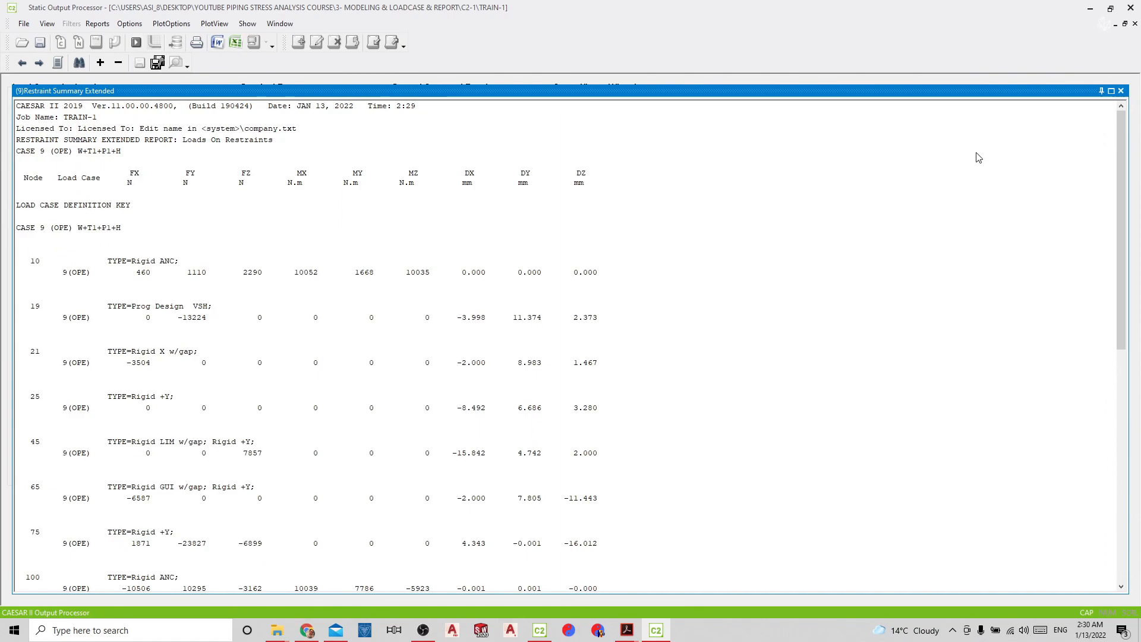
click(1122, 92)
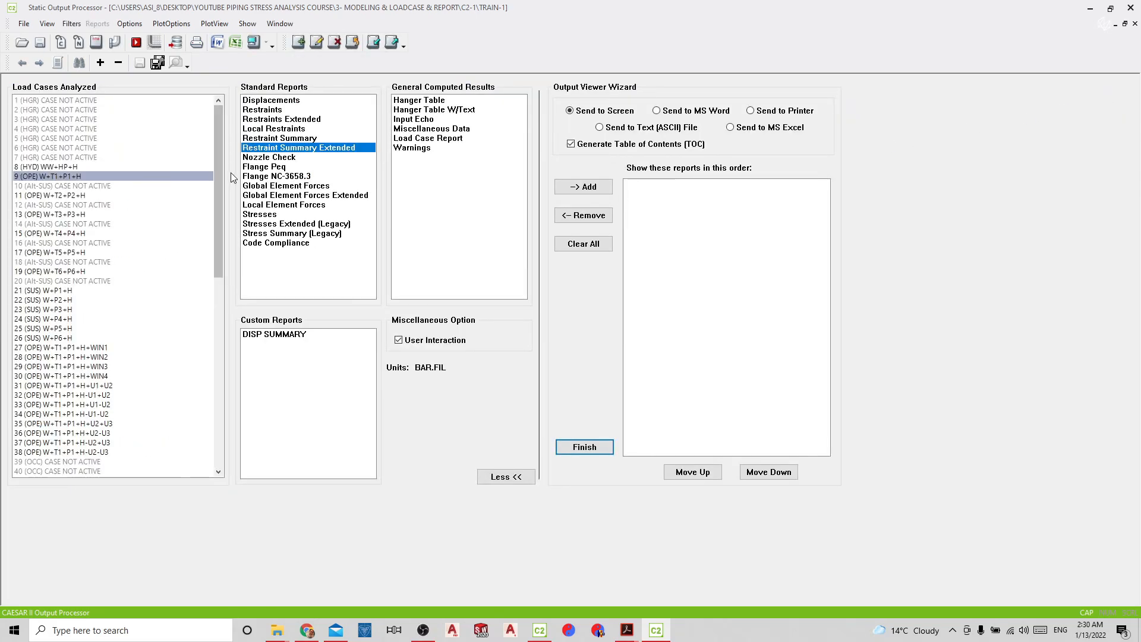
Step: Return to the piping input and delete the Guide restraint at node 65 with its node and gap, keeping the +Y restraint
click(249, 158)
click(115, 42)
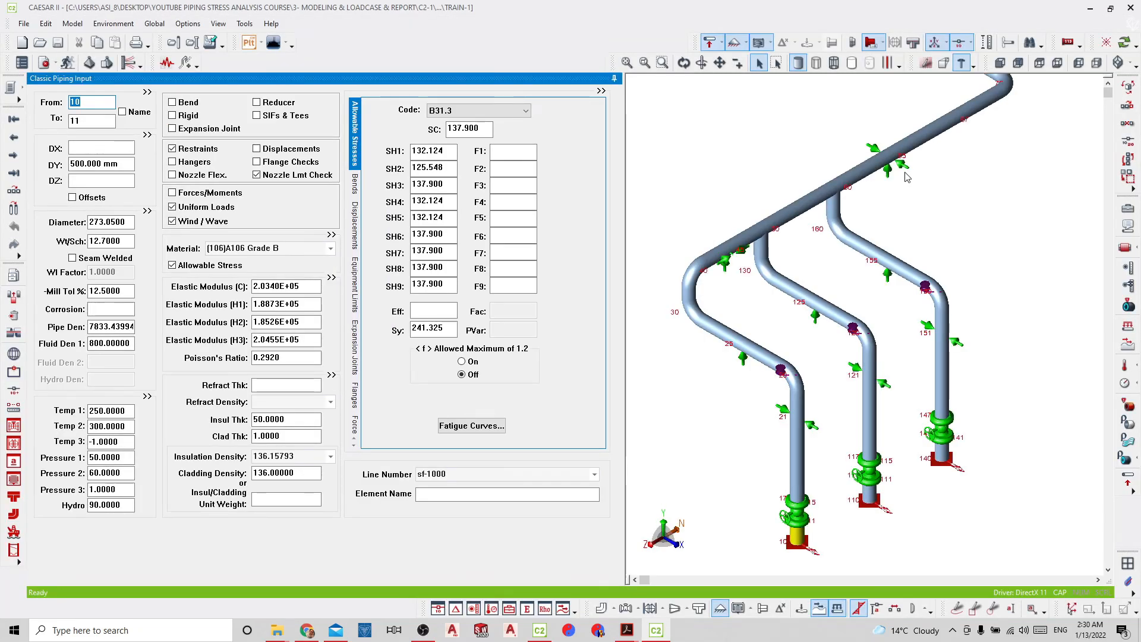
click(907, 167)
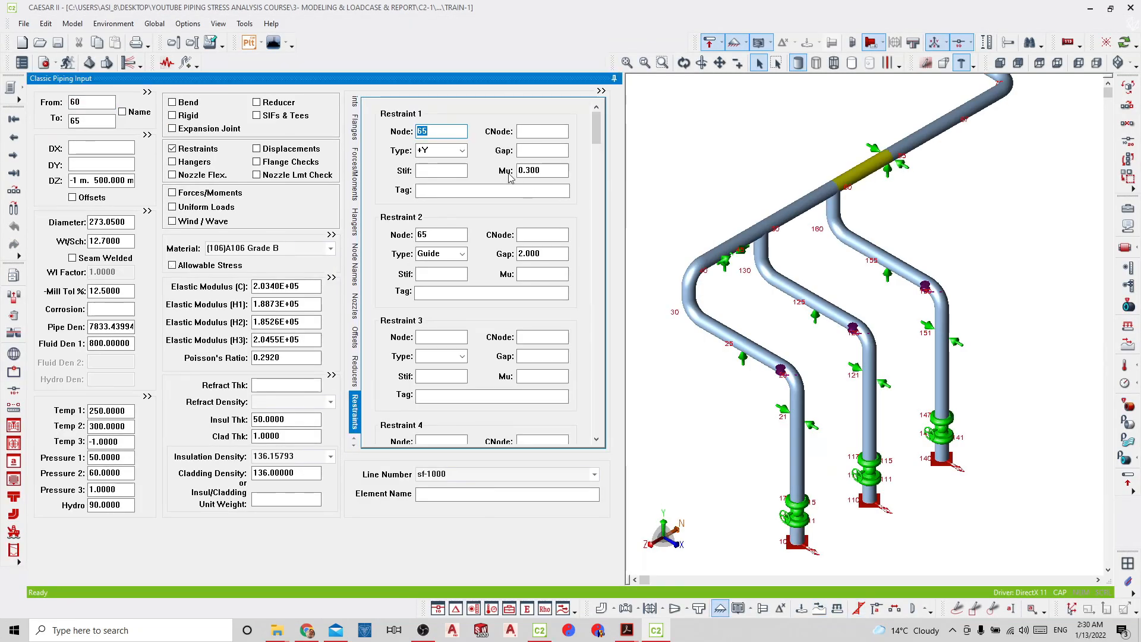
click(447, 254)
key(BackSpace)
double_click(448, 238)
key(BackSpace)
double_click(547, 254)
key(BackSpace)
click(724, 187)
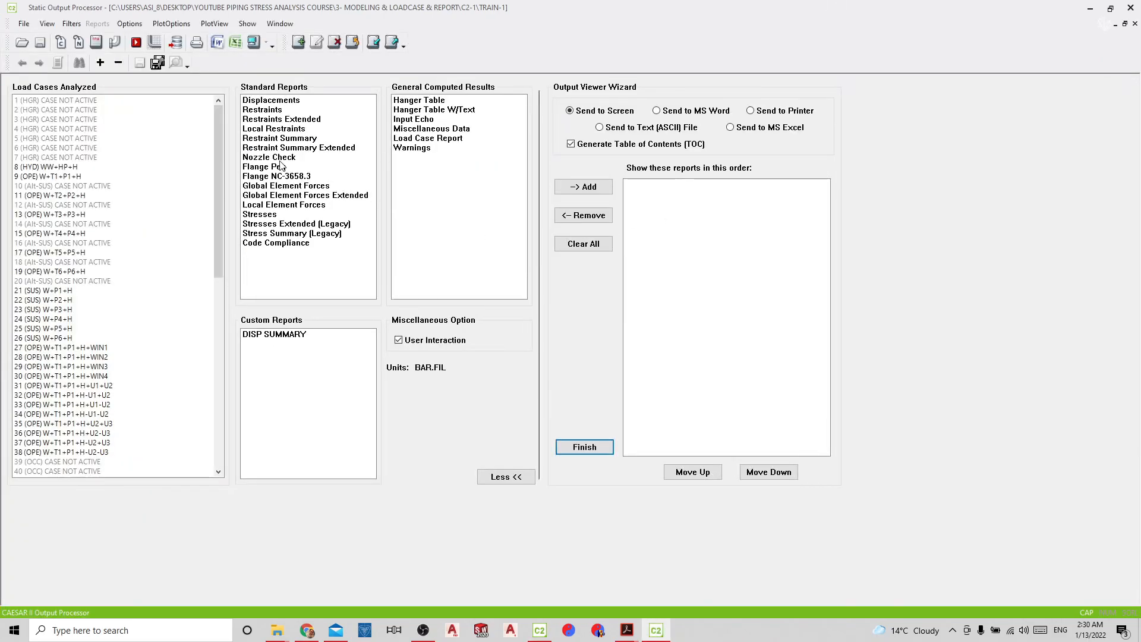
Step: Review the Nozzle Check report for load case 9 (OPE) from the analysis rerun without the node 65 guide
click(280, 159)
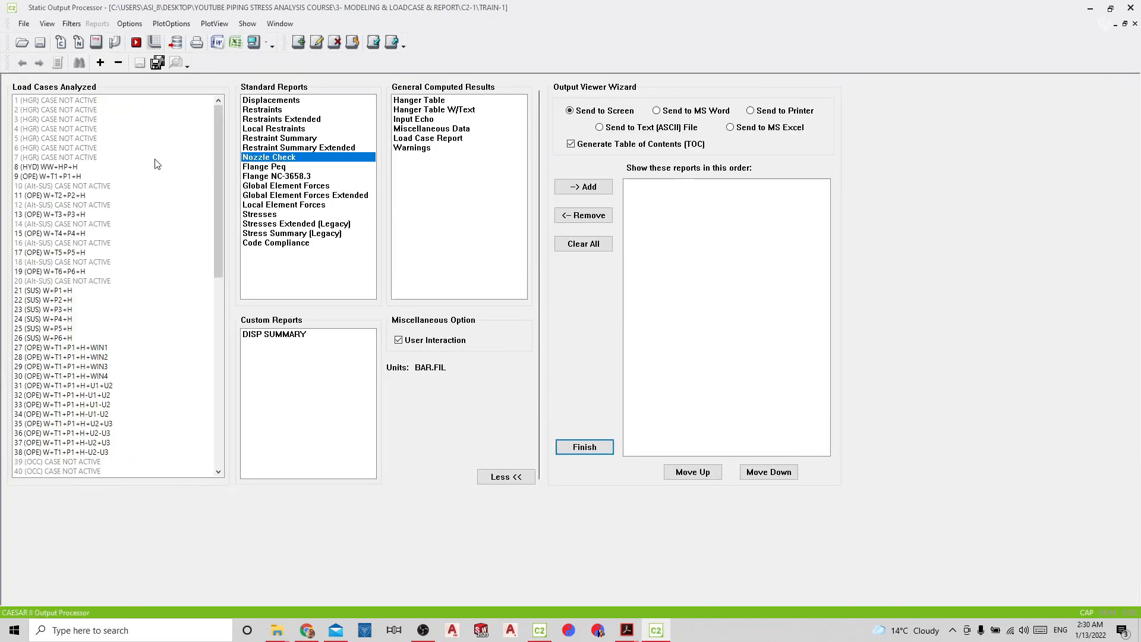
click(54, 176)
click(253, 42)
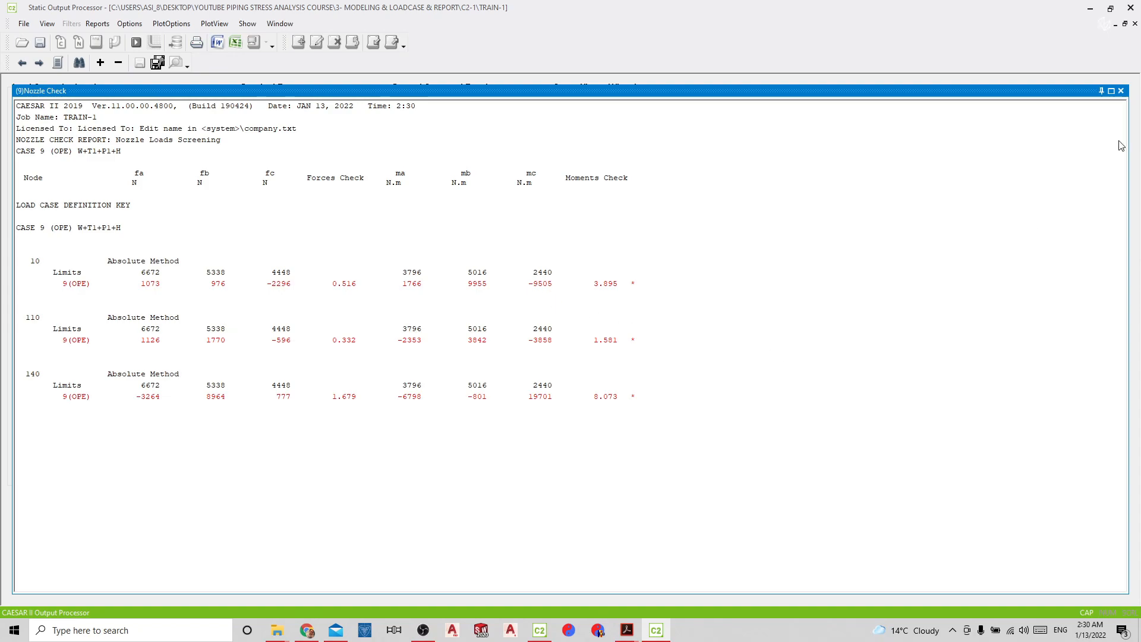
click(1122, 92)
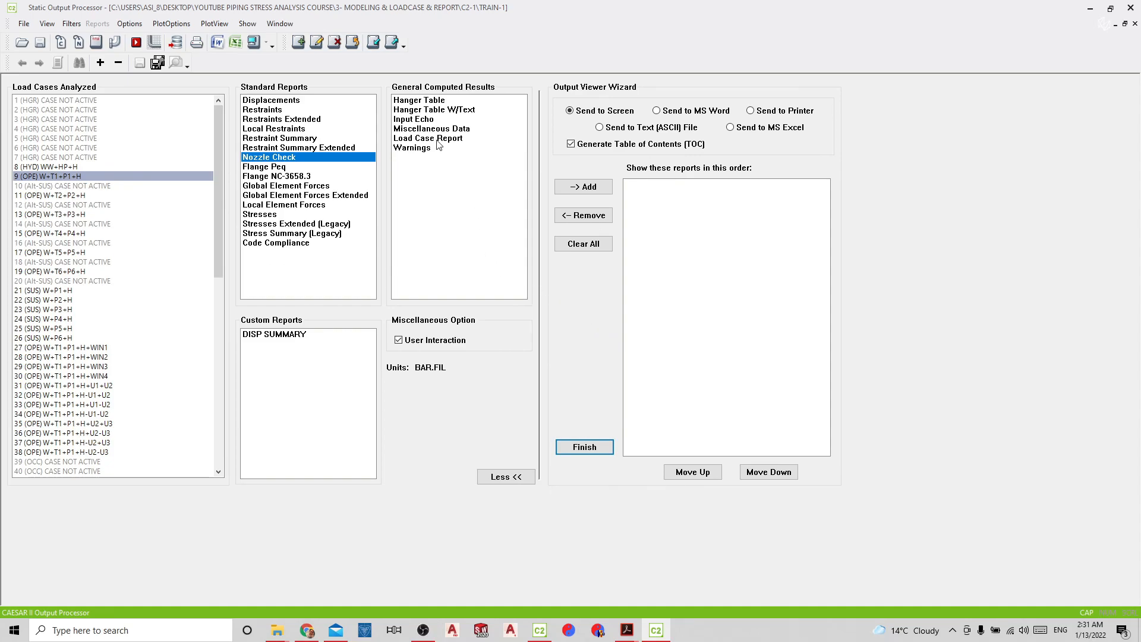
Step: Add the general Input Echo report to the output wizard's report list
click(418, 121)
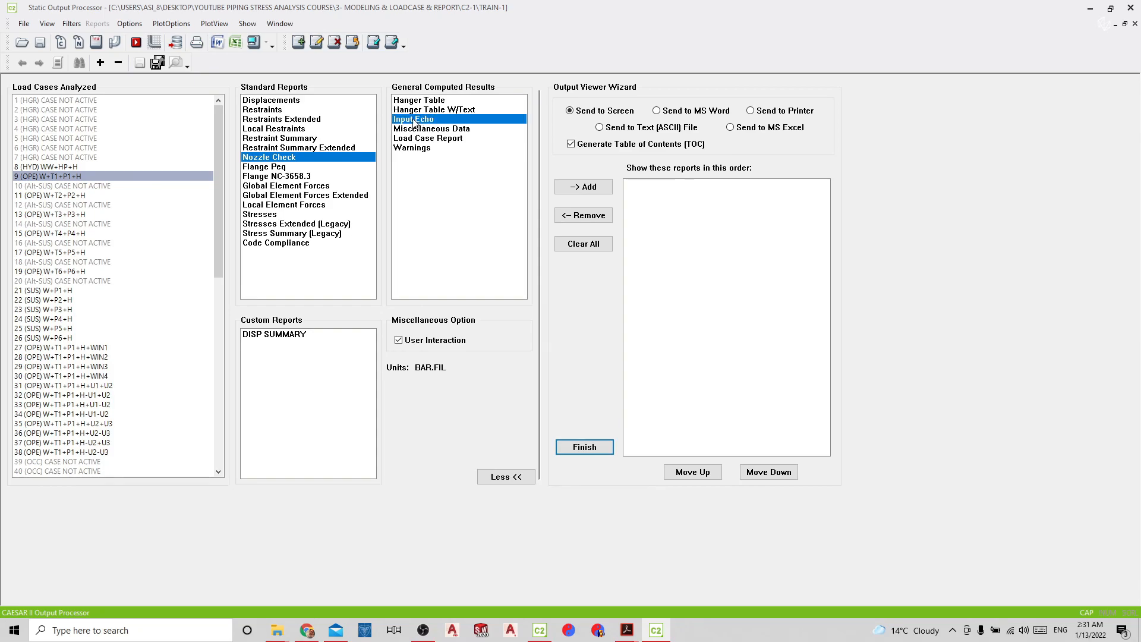
click(281, 159)
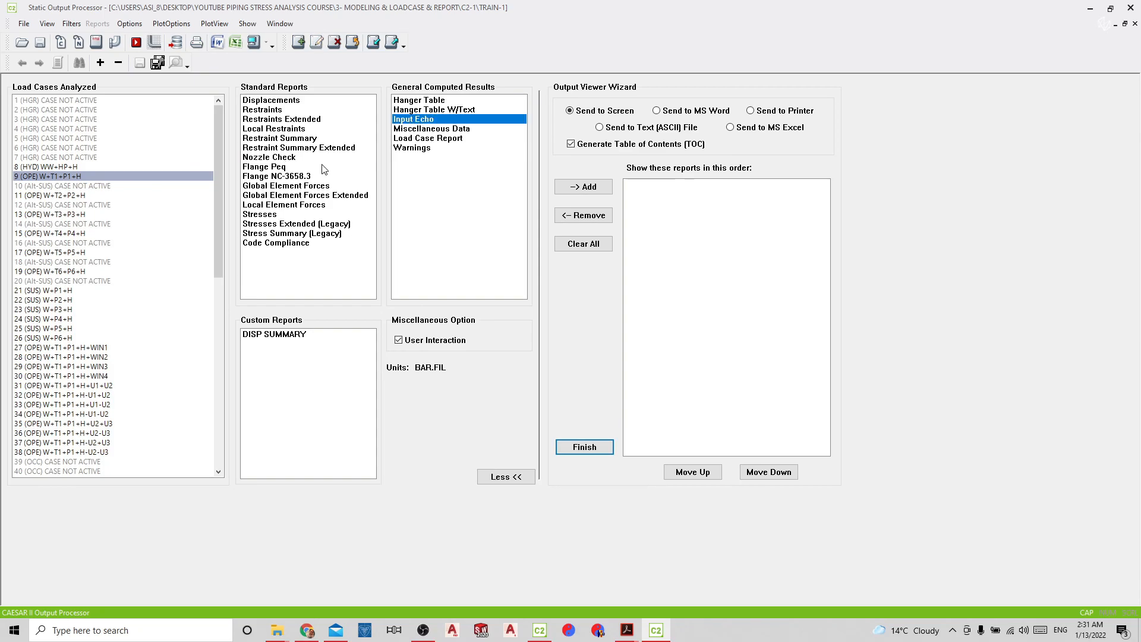
click(155, 176)
click(584, 187)
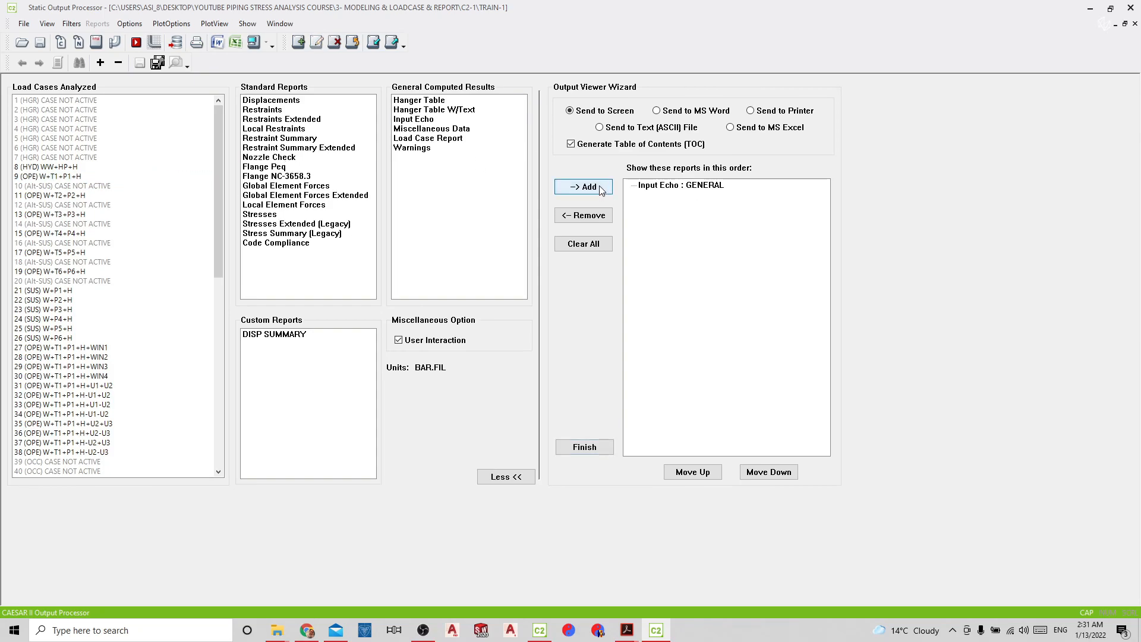
Step: Add Displacements reports for the active load cases from 8 (HYD) through 38 (OPE) to the report list
click(286, 104)
drag(73, 167, 55, 450)
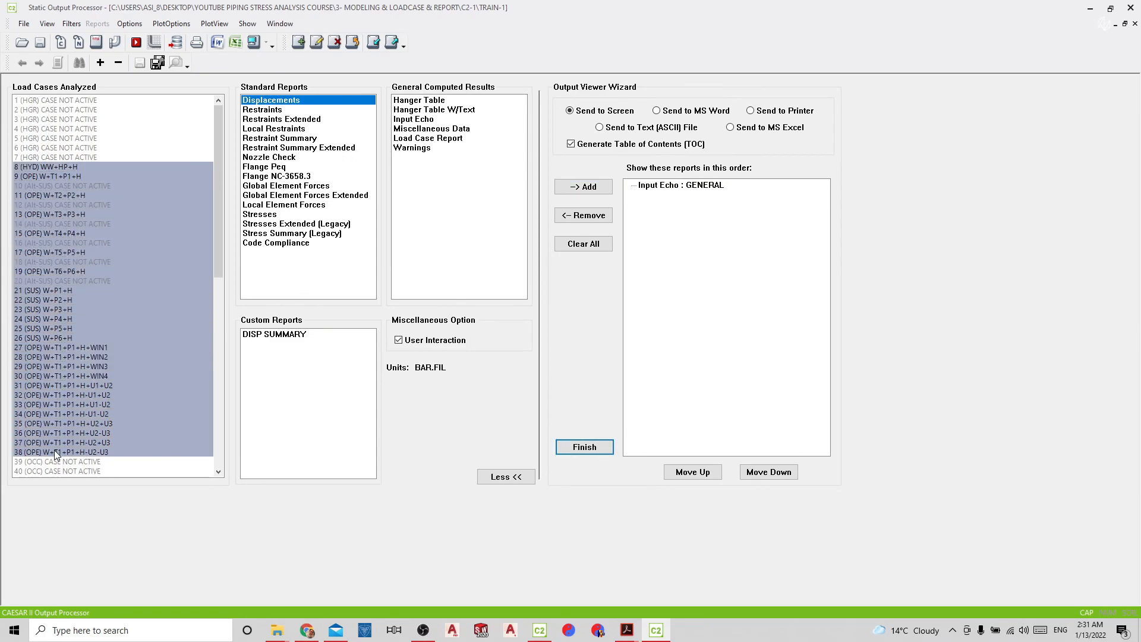
click(605, 190)
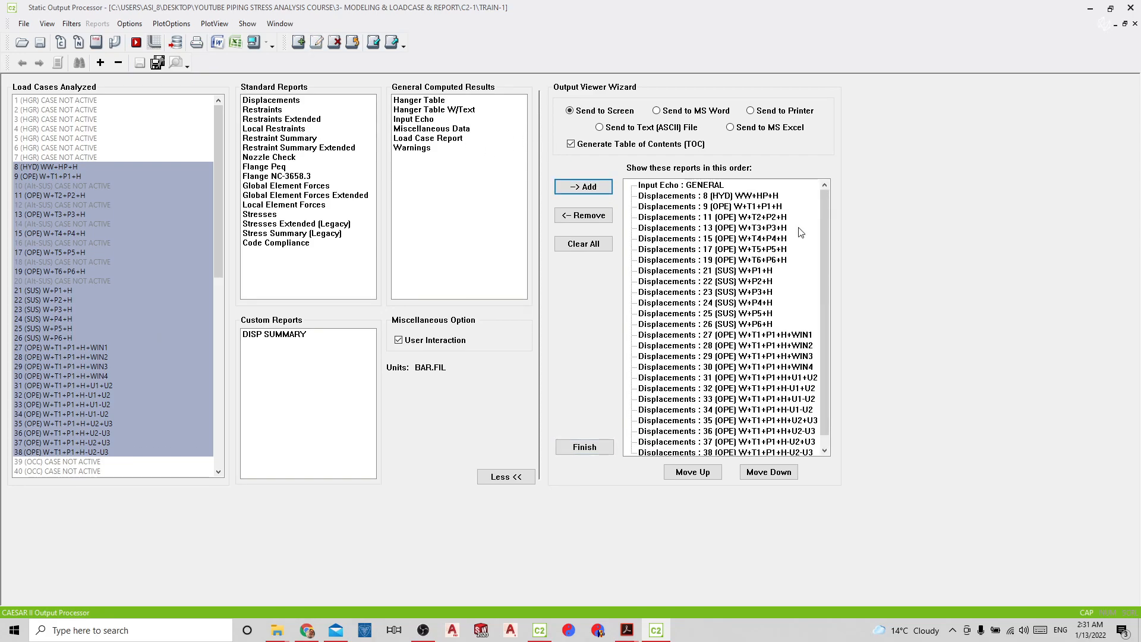
mouse_move(820, 234)
mouse_down()
mouse_move(817, 300)
mouse_move(827, 246)
mouse_up()
Step: Add the Restraint Summary Extended report for the active load cases 8 through 38 to the report list
click(280, 148)
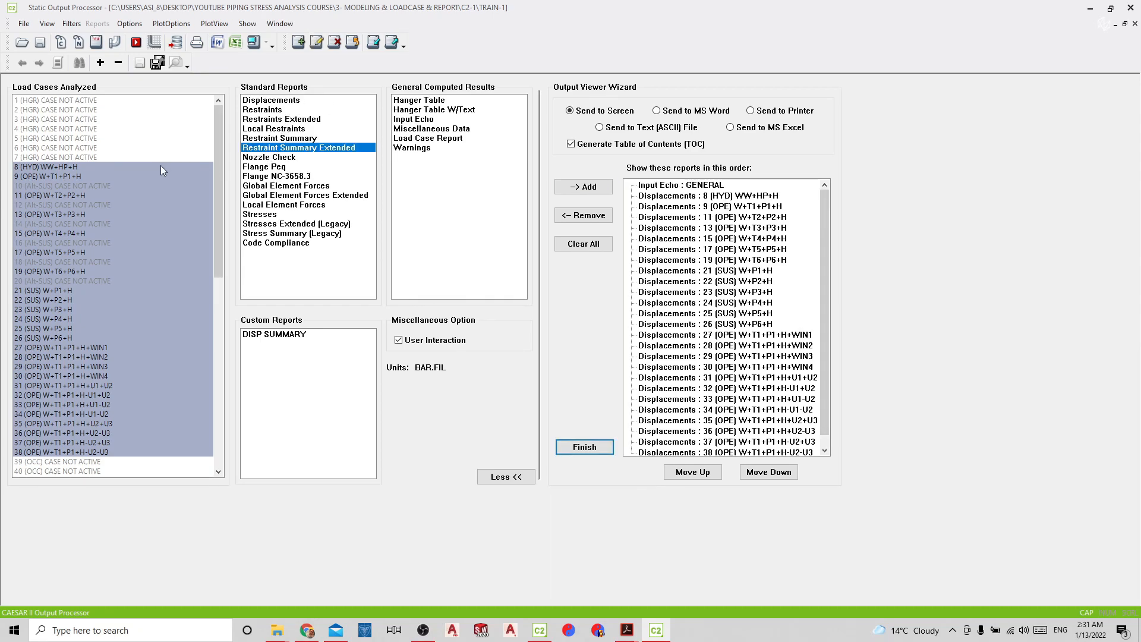
click(583, 187)
scroll(820, 236, down, 1)
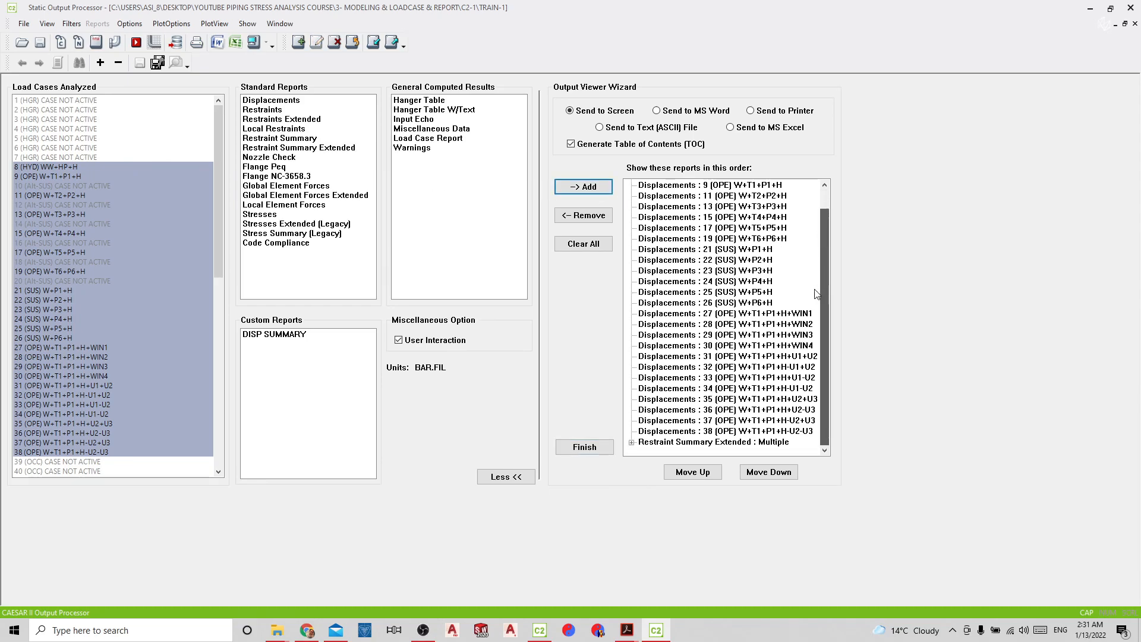
Step: Add Stresses reports for load cases 52 (OCC) through 84 (EXP) to the report list
click(260, 214)
drag(221, 206, 192, 379)
scroll(102, 263, down, 2)
drag(90, 167, 76, 471)
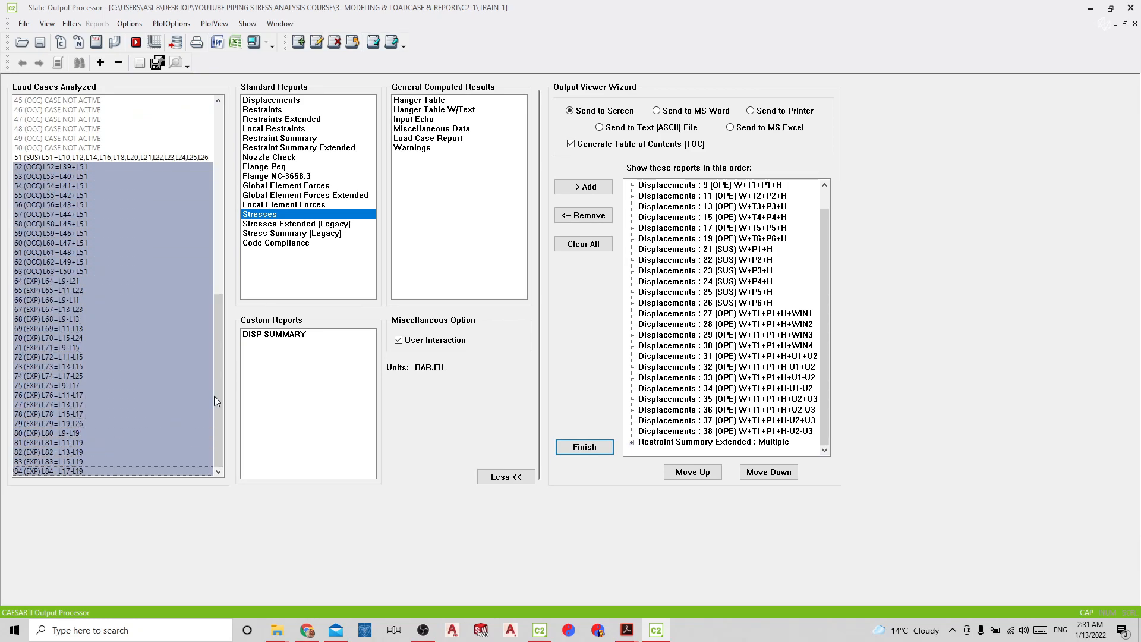
click(595, 188)
drag(824, 286, 818, 413)
Step: Add the Nozzle Check report for load case 9 (OPE) W+T1+P1+H to the report list
click(287, 158)
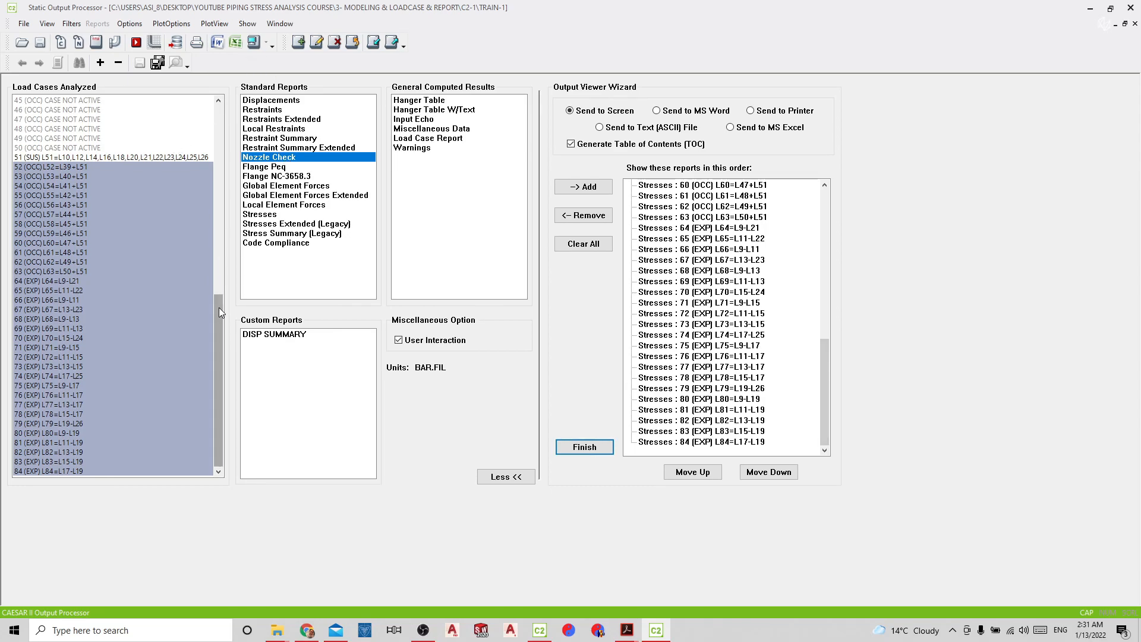
click(159, 158)
scroll(215, 131, up, 15)
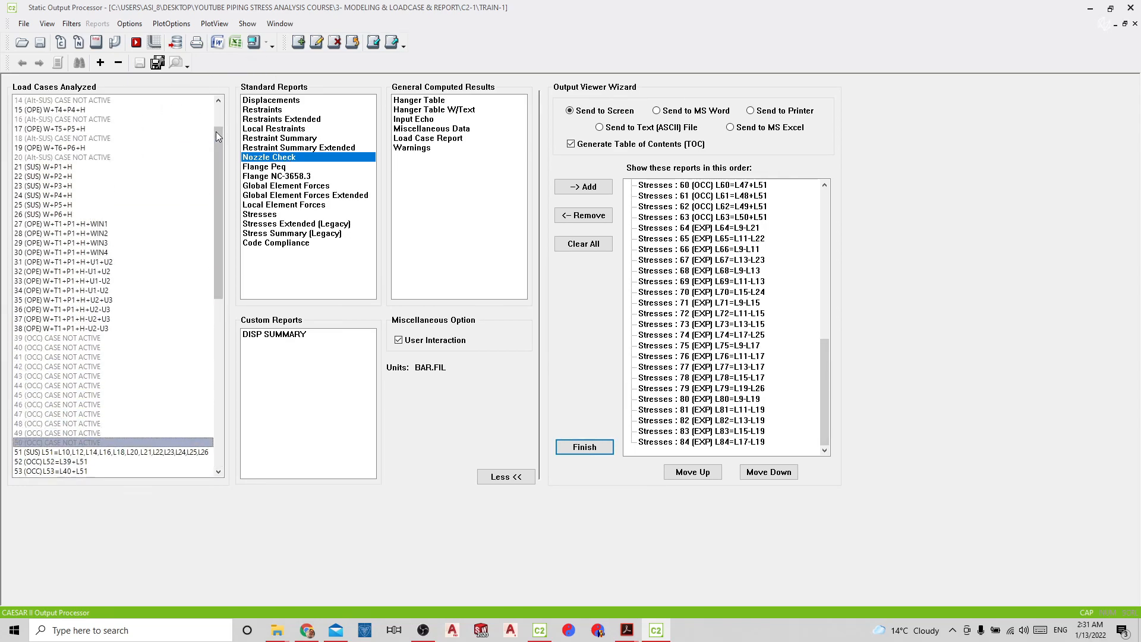
click(92, 176)
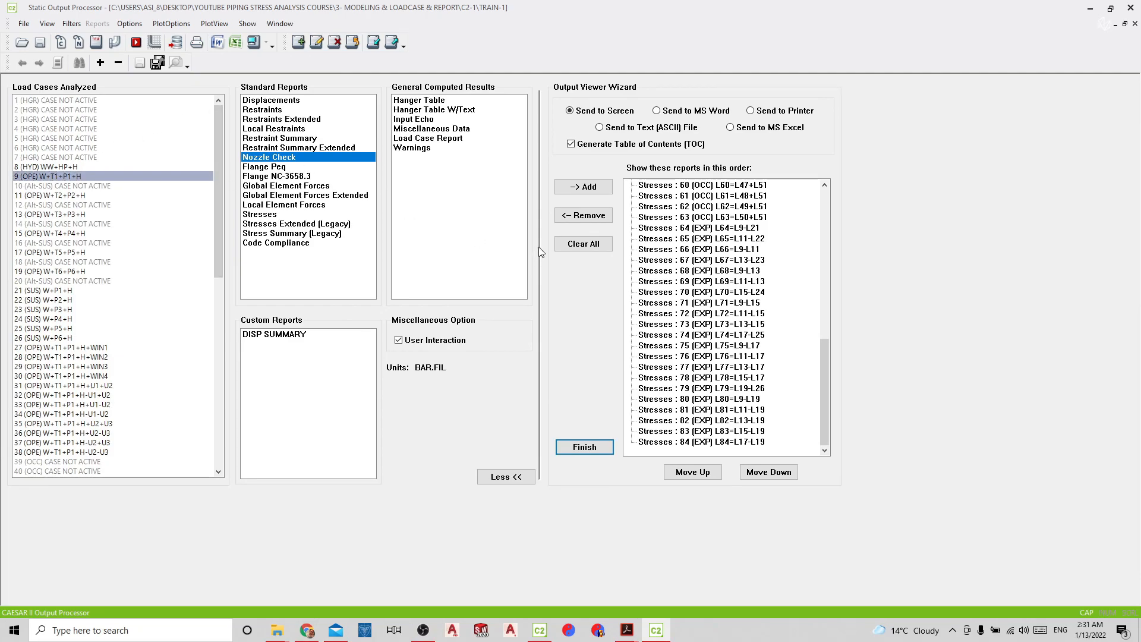
click(584, 187)
Step: Add the Flange Peq report for load case 9 and the general Hanger Table W/Text report to the list
click(269, 168)
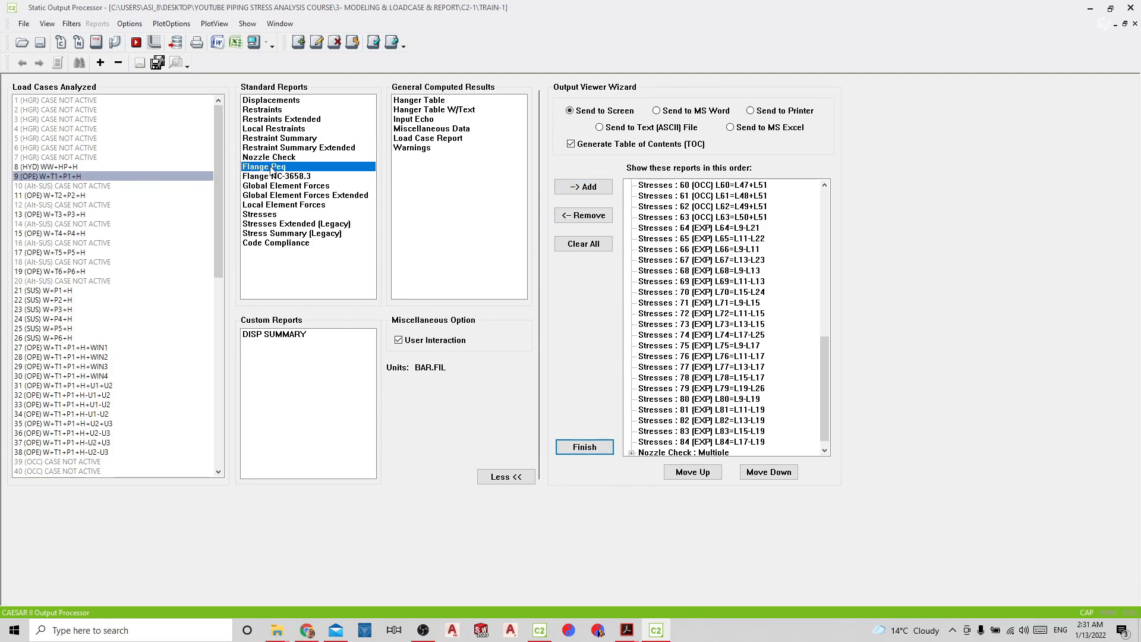
click(573, 187)
click(428, 109)
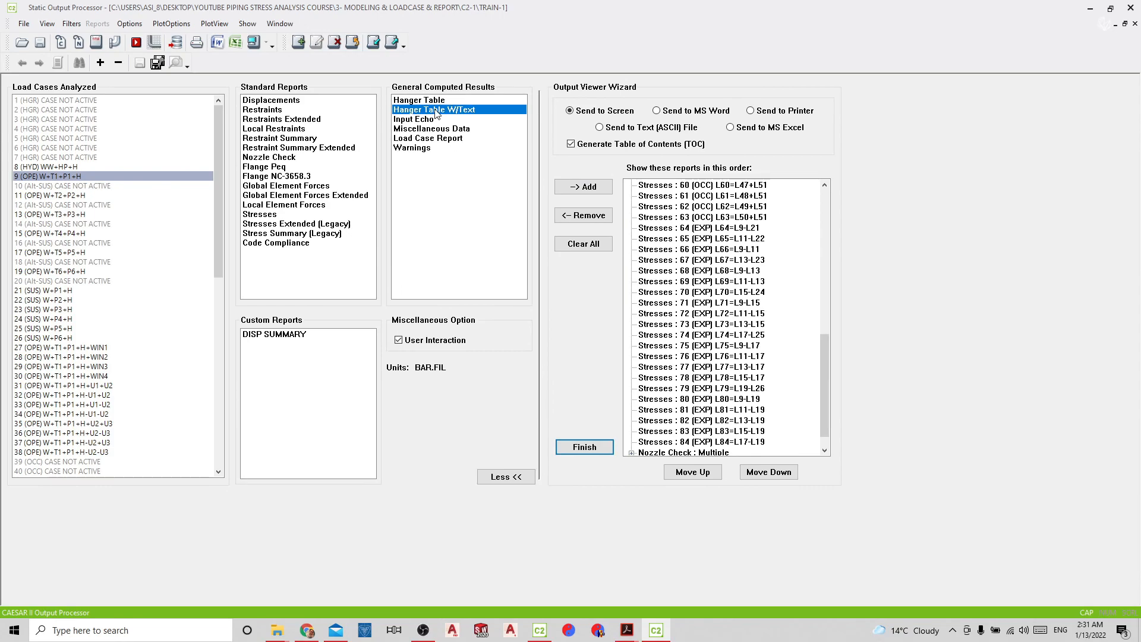
click(569, 181)
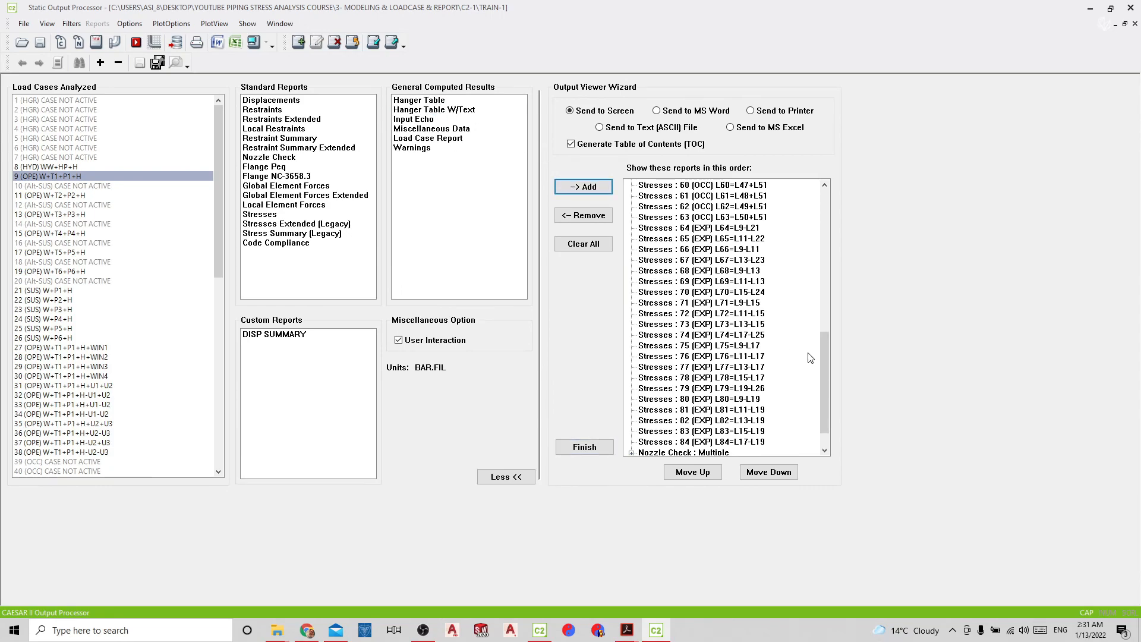
scroll(827, 404, down, 1)
Step: Generate the listed reports in MS Word with the default input listing options and open the resulting Word document
click(674, 112)
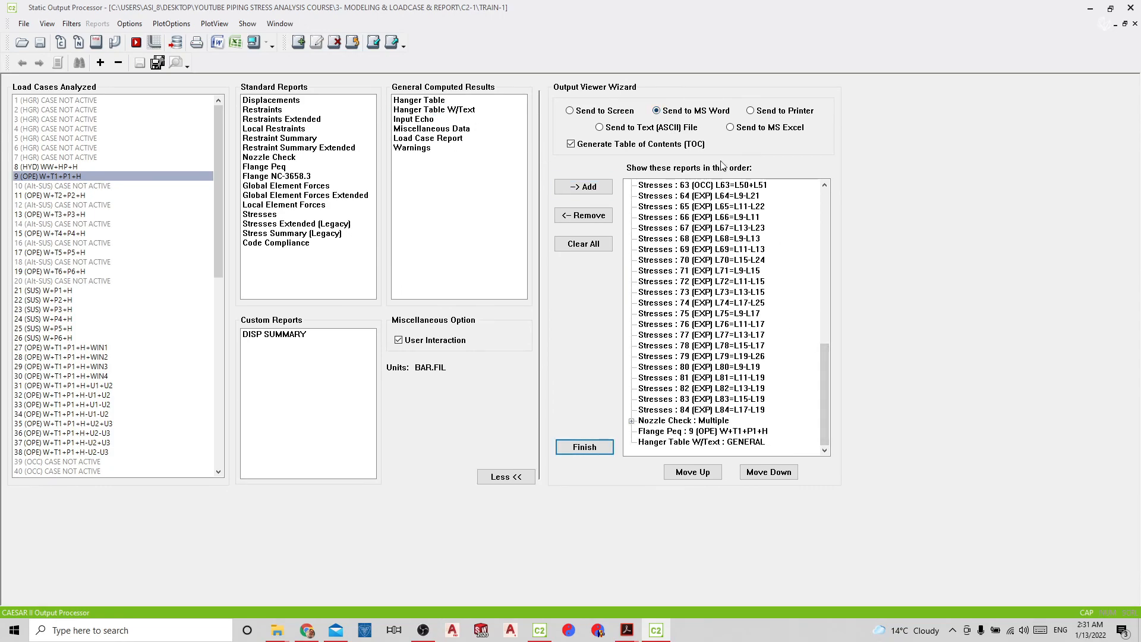
click(584, 453)
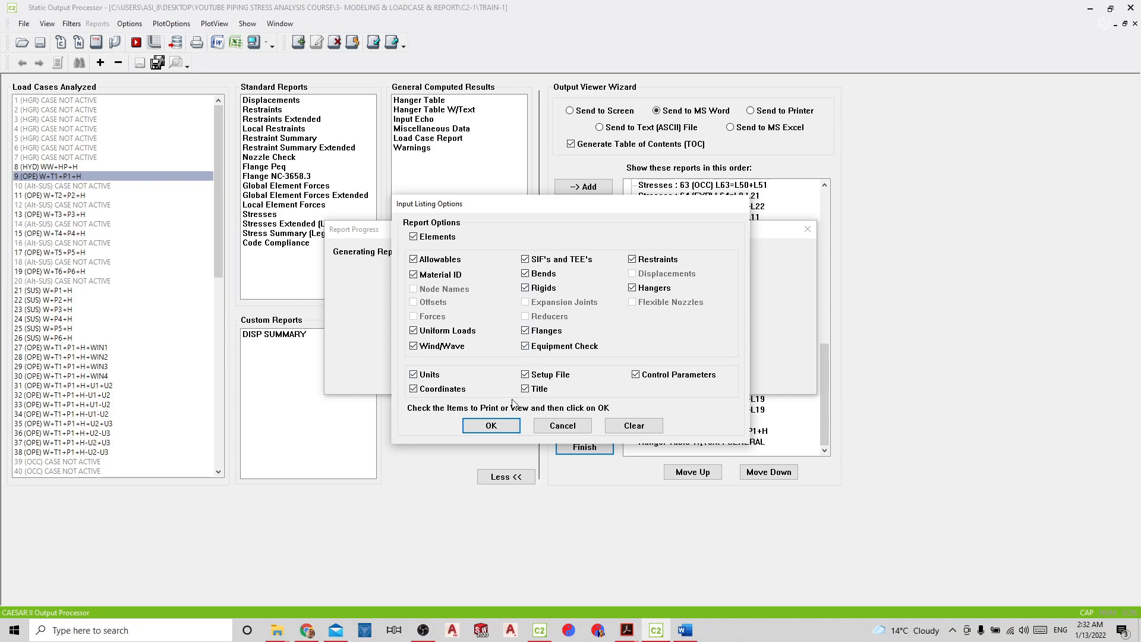
click(509, 424)
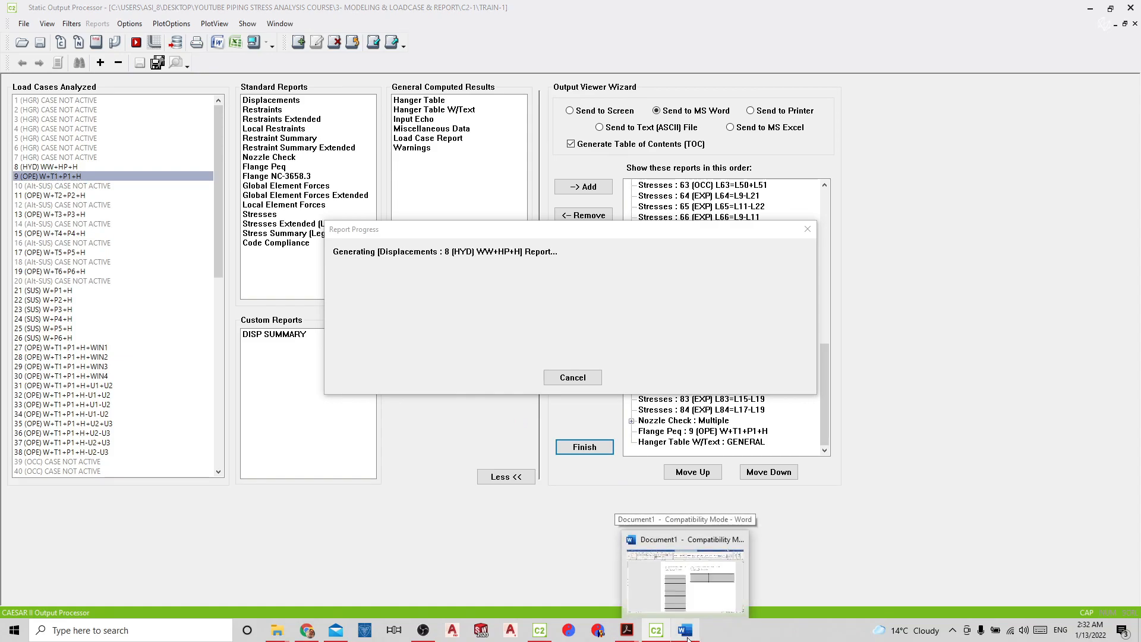
click(714, 525)
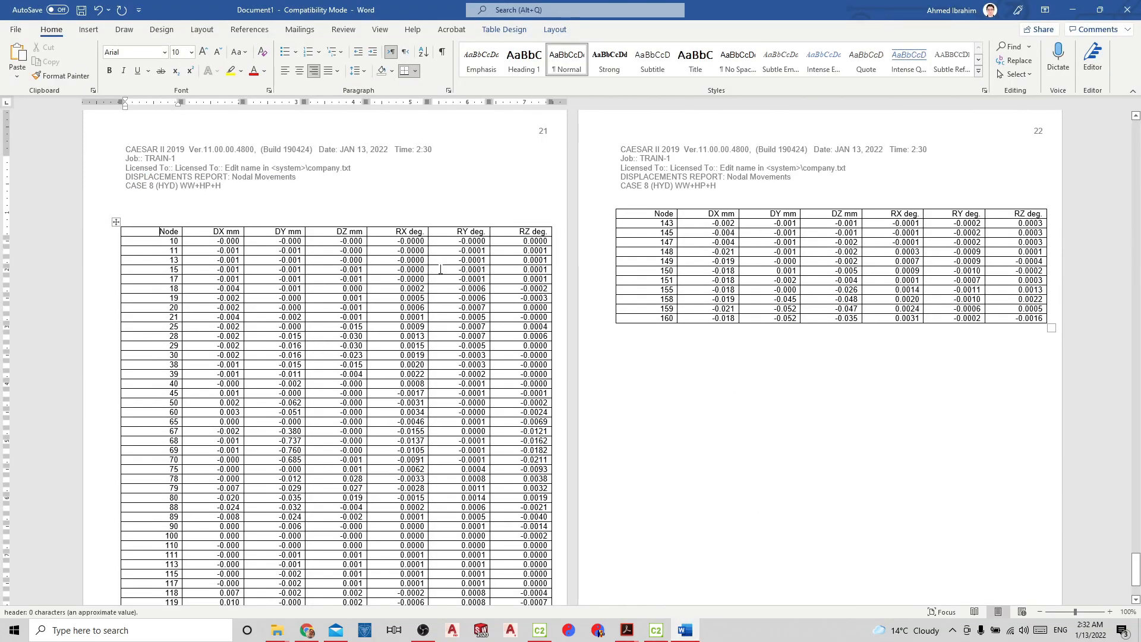